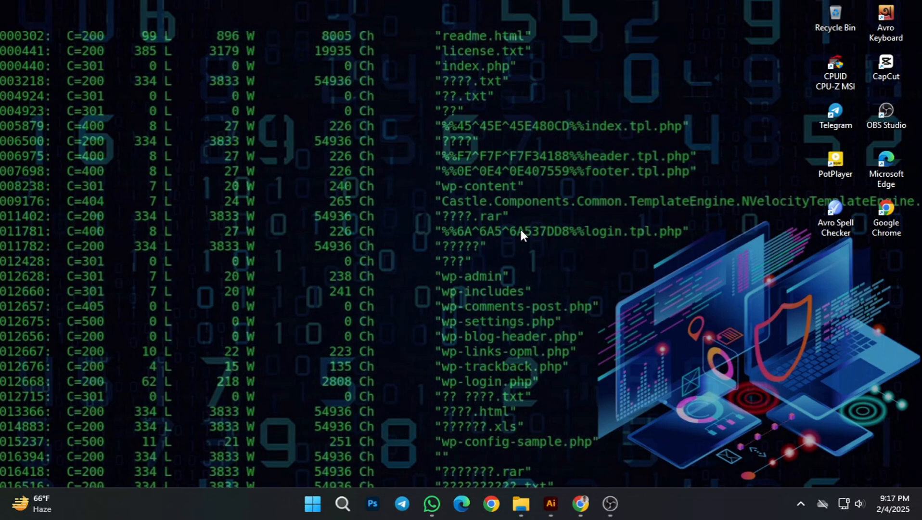
Step: Switch to Illustrator and start a new document with its units set to inches
left_click(551, 503)
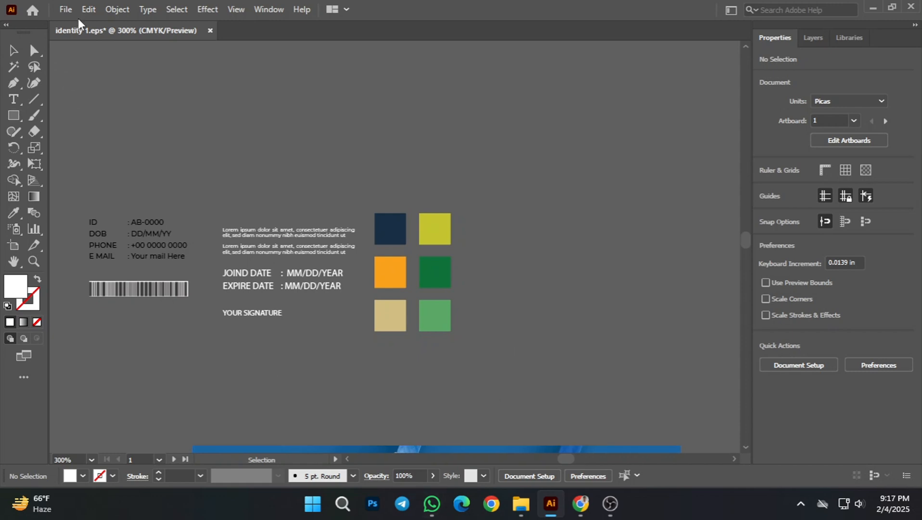
left_click(66, 10)
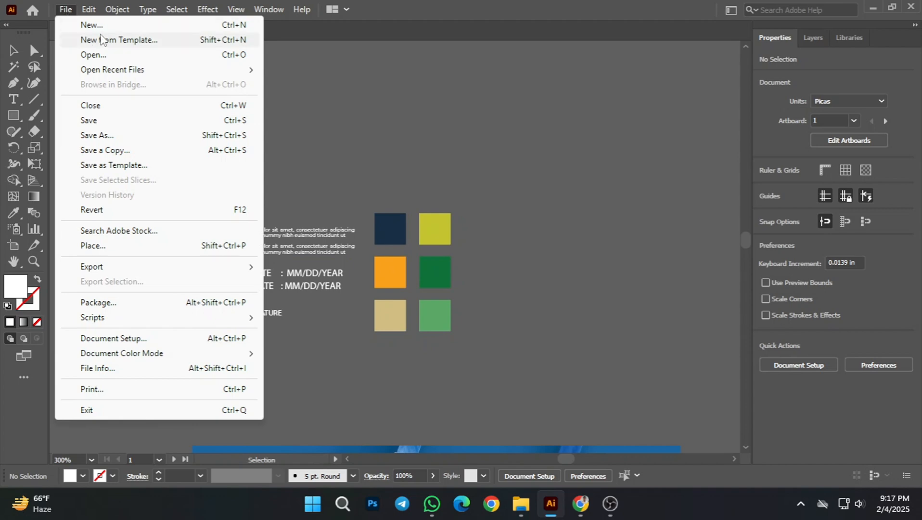
left_click(93, 25)
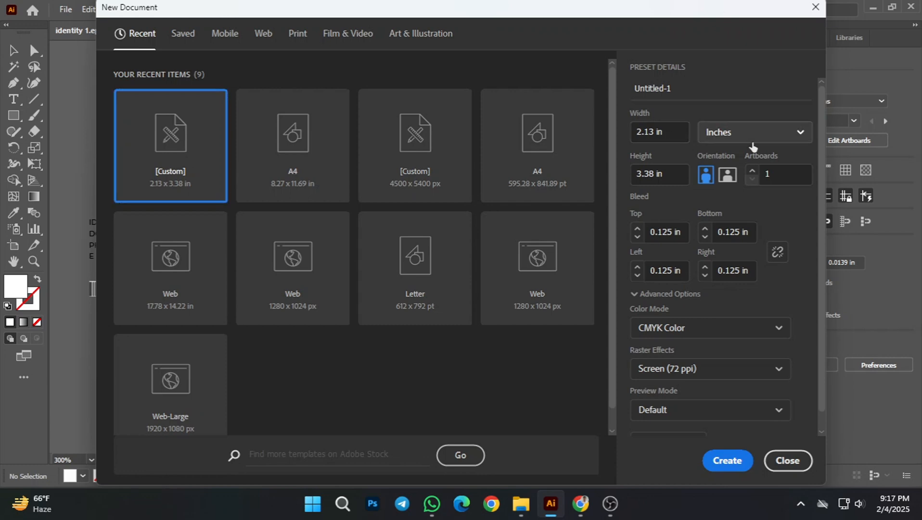
left_click(743, 135)
left_click(736, 227)
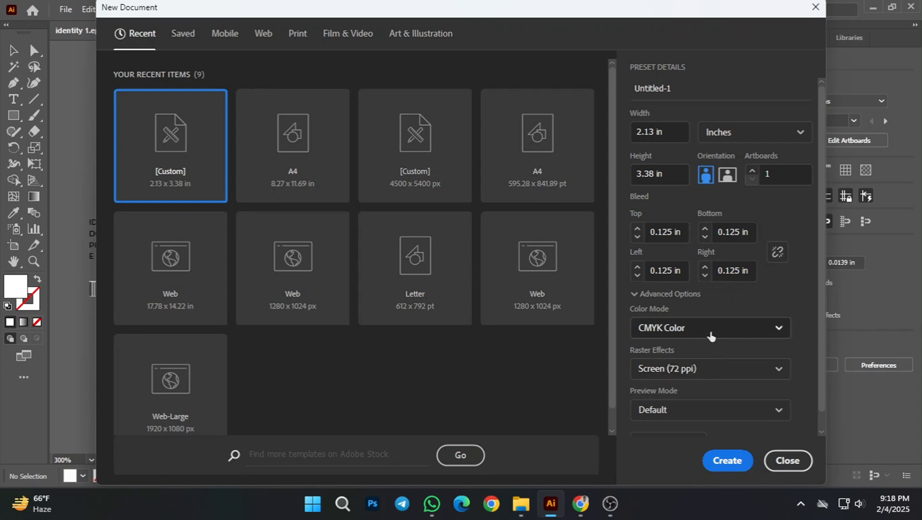
Step: Name the new document "identity card design"
scroll(702, 386, "down", 1)
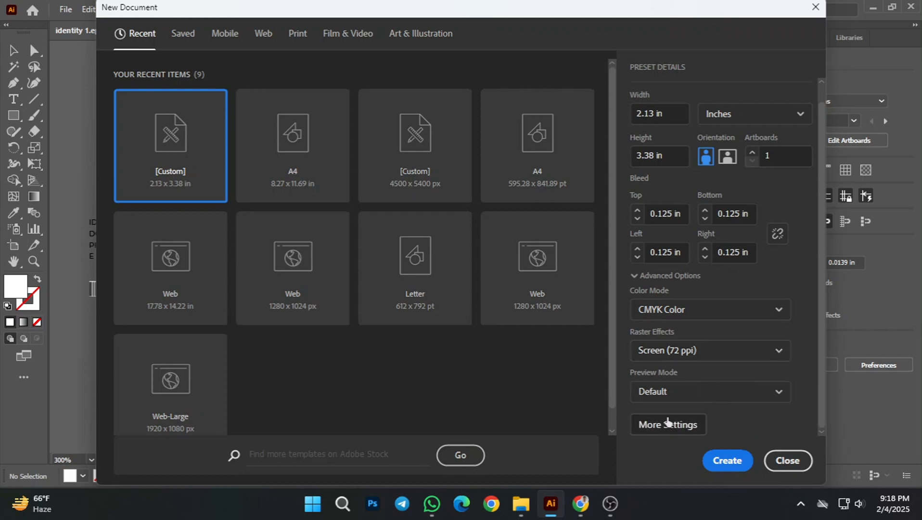
scroll(713, 355, "up", 1)
triple_click(686, 89)
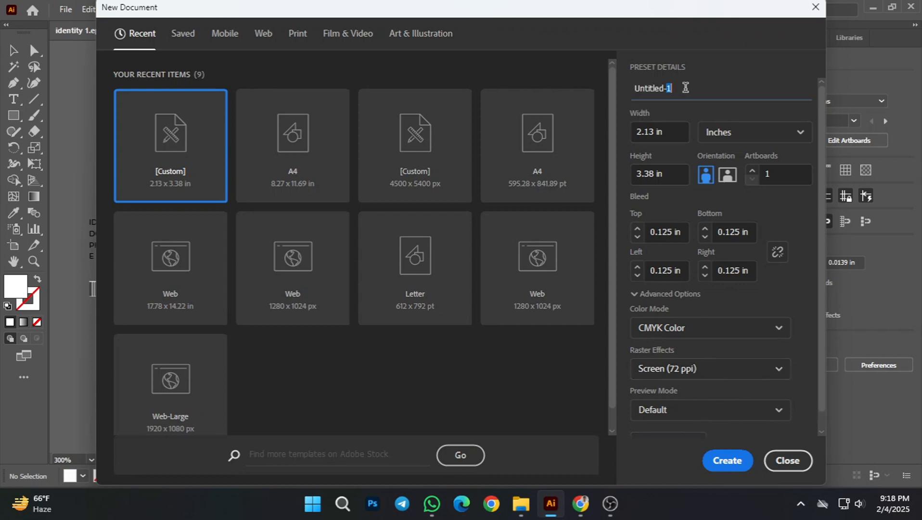
type("identity card design")
Step: Set the number of artboards to 2 and create the 2.13 × 3.38 in CMYK document
scroll(688, 327, "down", 1)
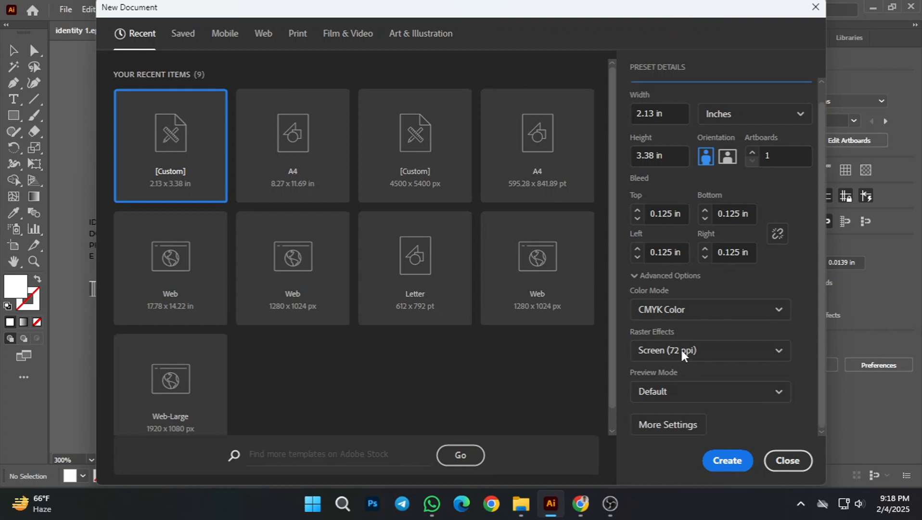
left_click(681, 425)
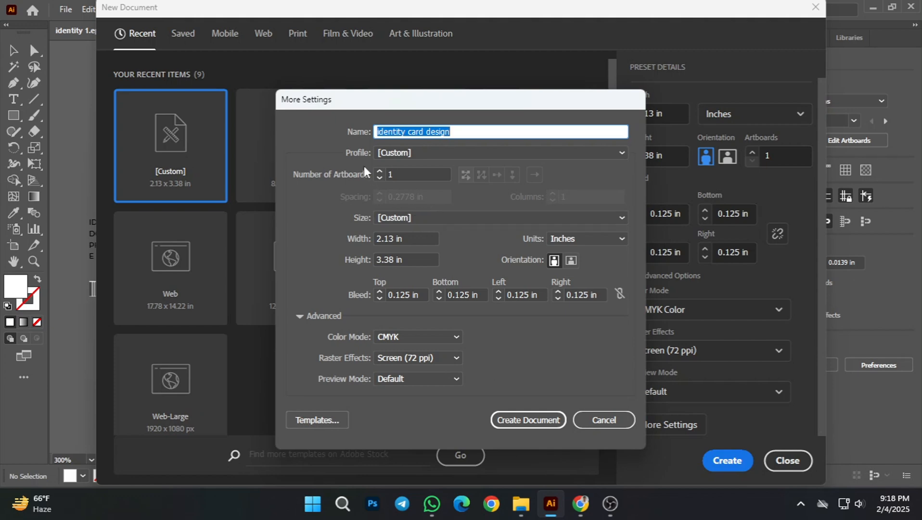
left_click(385, 175)
type("2")
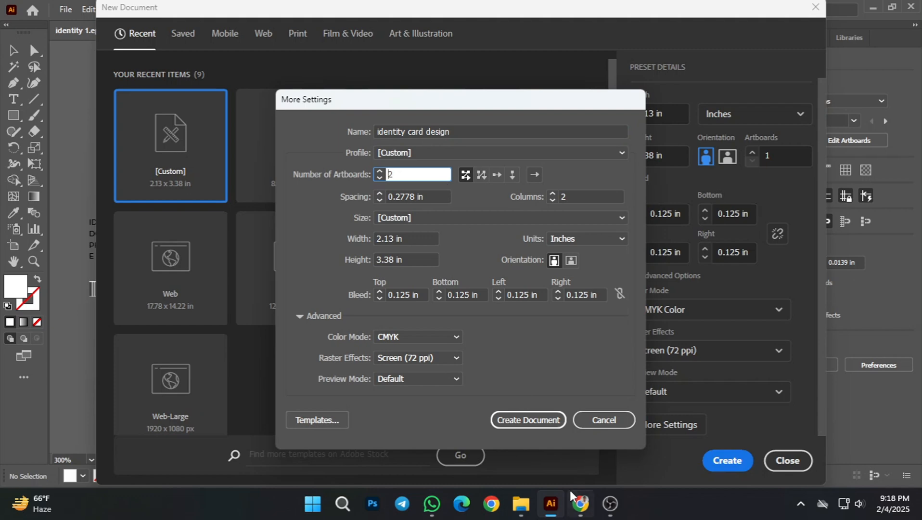
left_click(535, 420)
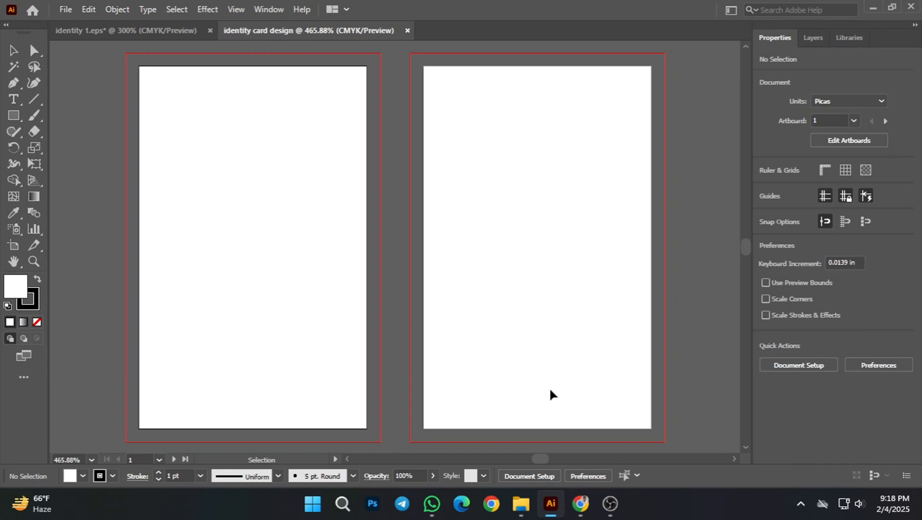
Step: Set the default stroke colour to none with nothing selected
scroll(407, 345, "down", 1)
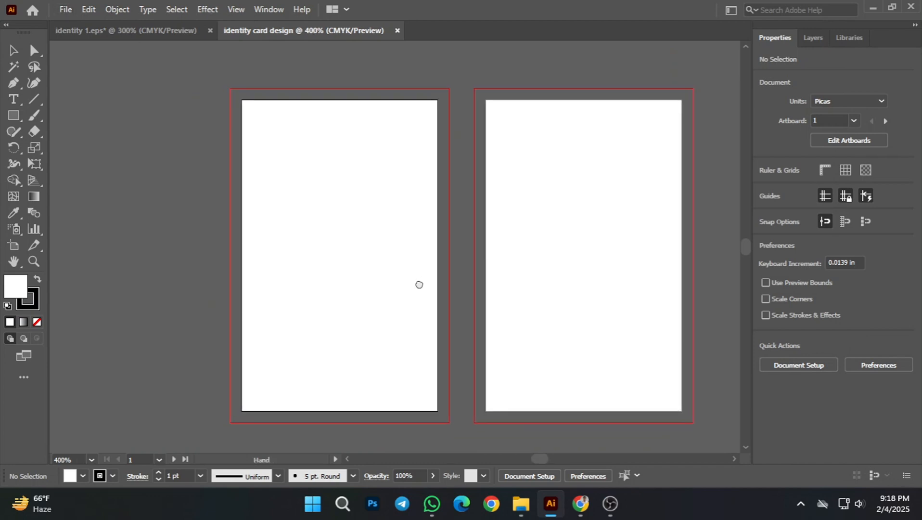
scroll(420, 284, "down", 1)
key("space")
left_click_drag(369, 293, 404, 285)
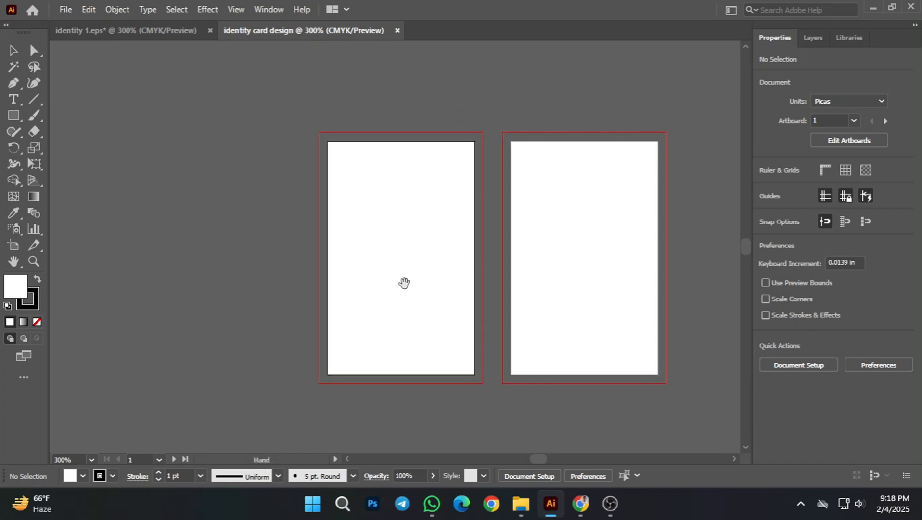
scroll(404, 249, "up", 1)
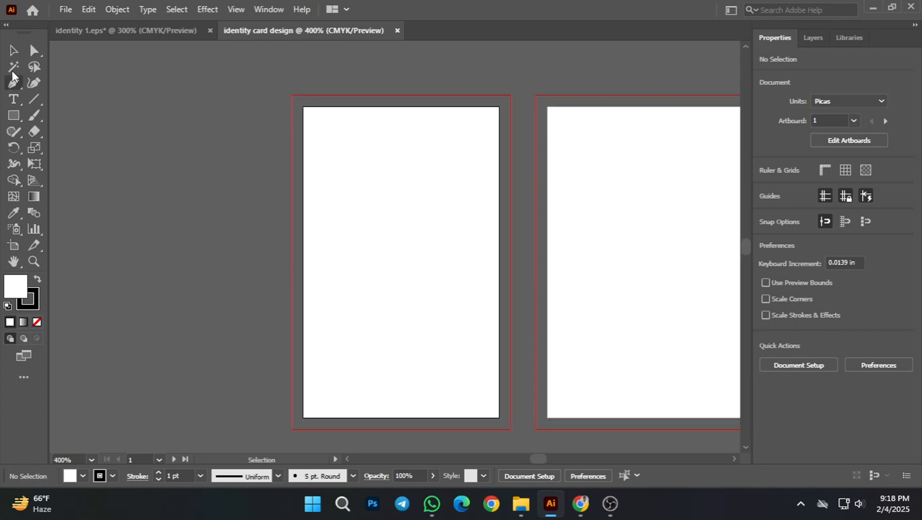
left_click(13, 50)
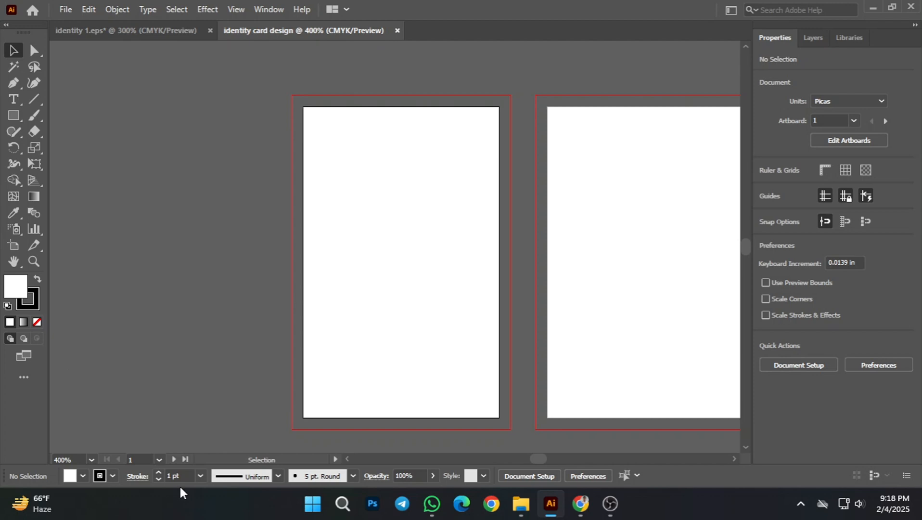
left_click(113, 476)
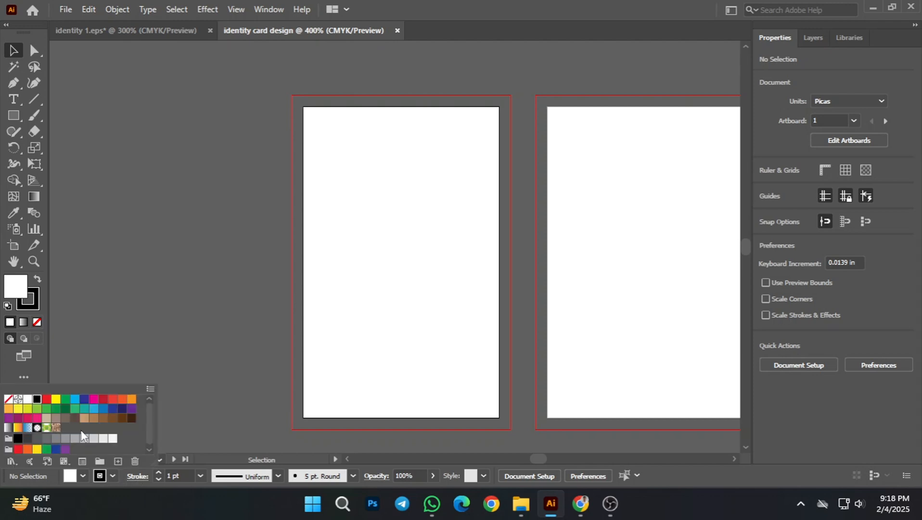
left_click(9, 403)
left_click(269, 385)
Step: Draw a white rectangle about 2.38 × 3.63 in covering the first artboard out to its bleed edges
scroll(270, 385, "down", 1)
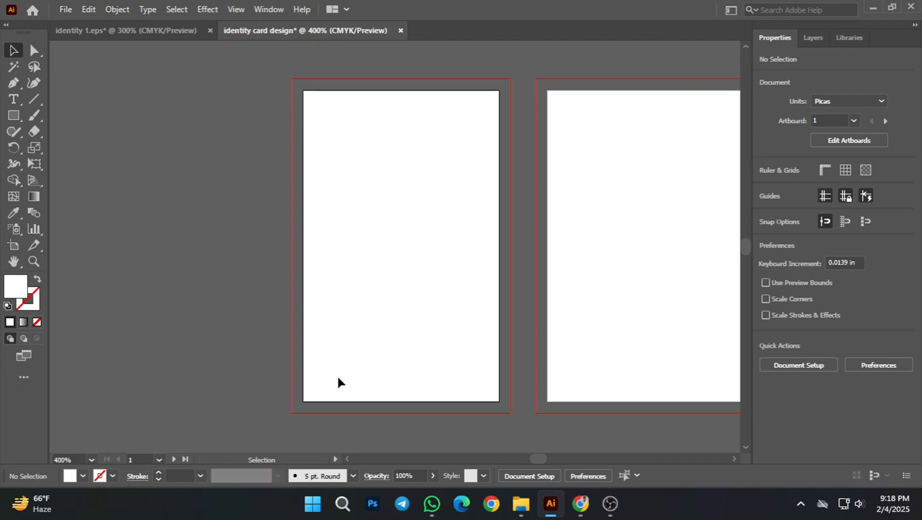
key("space")
left_click_drag(428, 326, 404, 328)
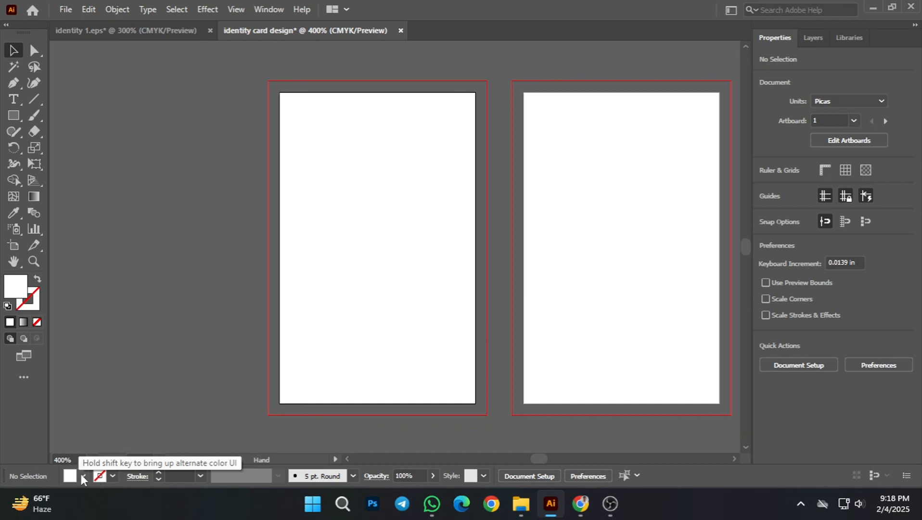
left_click(81, 474)
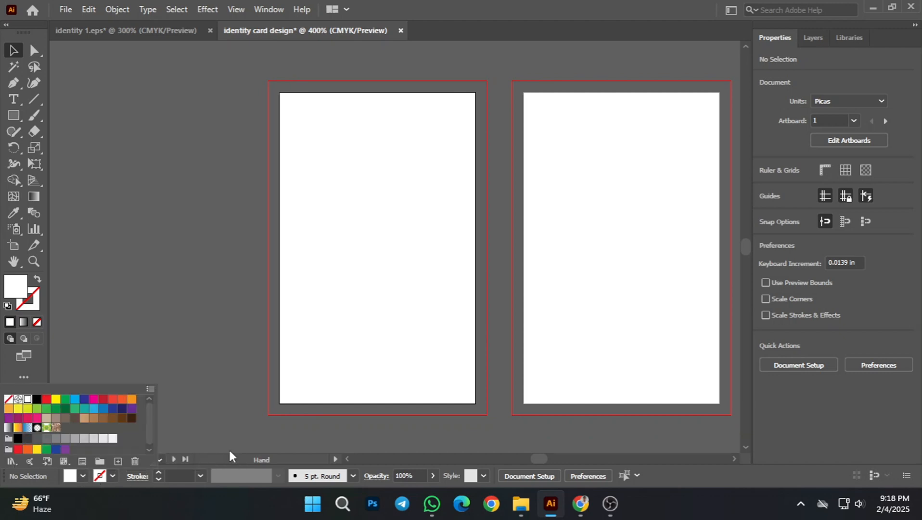
left_click(175, 360)
left_click(13, 116)
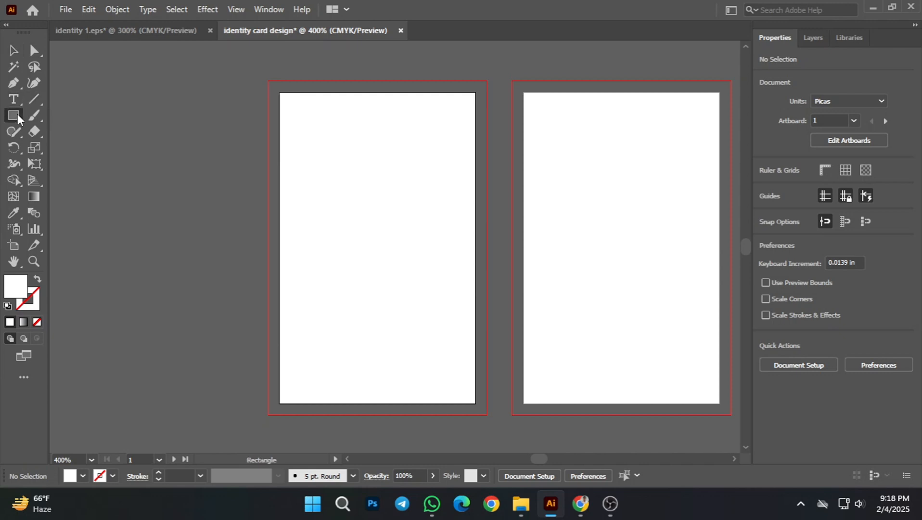
left_click_drag(268, 78, 485, 414)
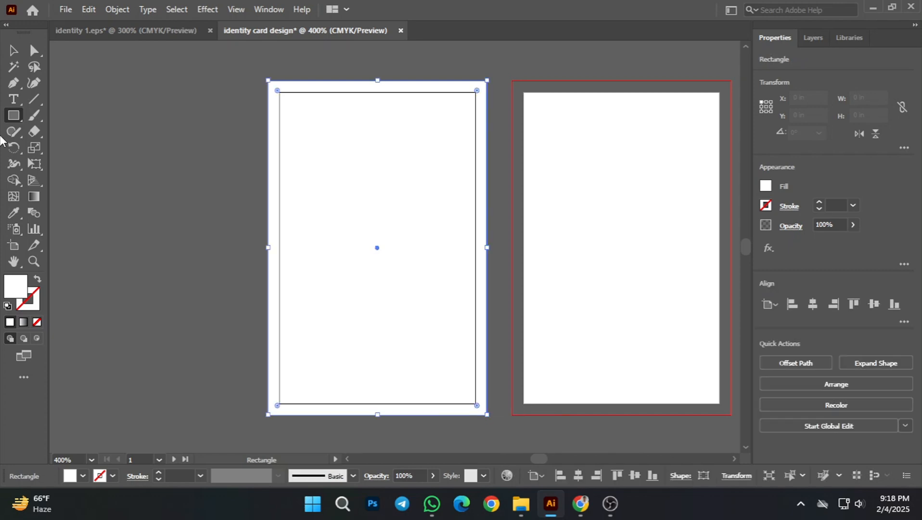
left_click(13, 54)
left_click(149, 232)
Step: Duplicate the white rectangle onto the second artboard, aligned with its bleed edges
key("space")
left_click_drag(472, 270, 409, 266)
left_click(346, 262)
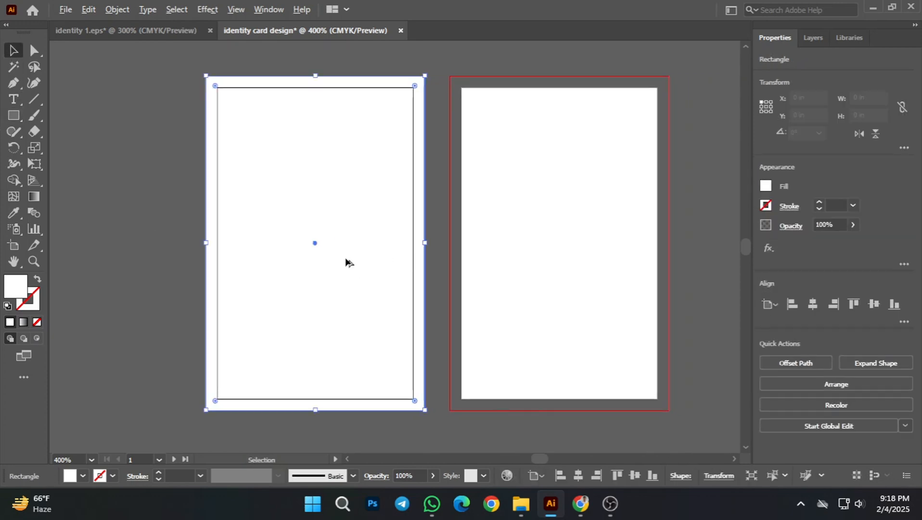
left_click_drag(346, 262, 590, 261, "alt")
left_click(693, 279)
key("space")
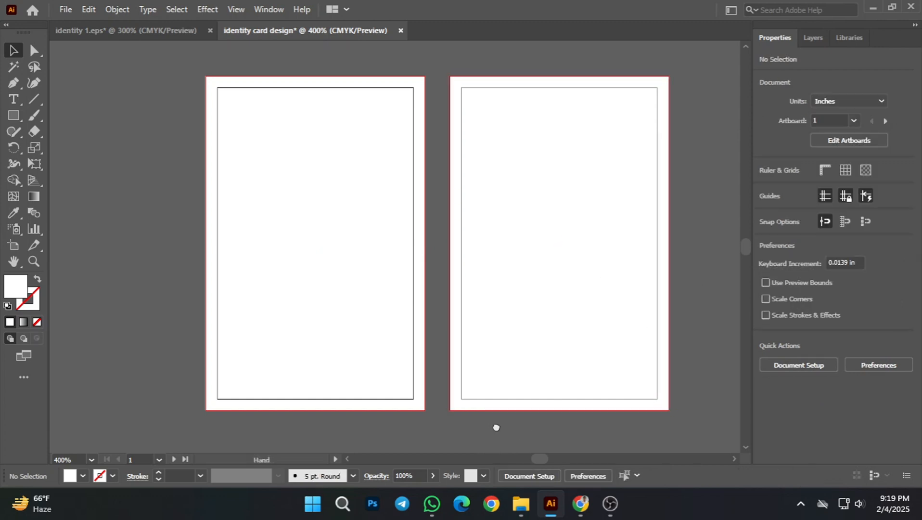
left_click_drag(453, 298, 468, 300)
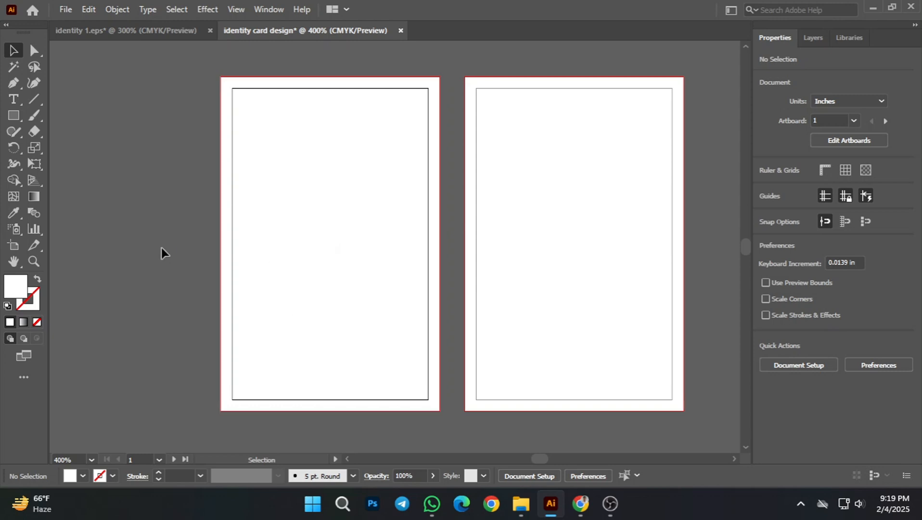
left_click(374, 265)
left_click(197, 274)
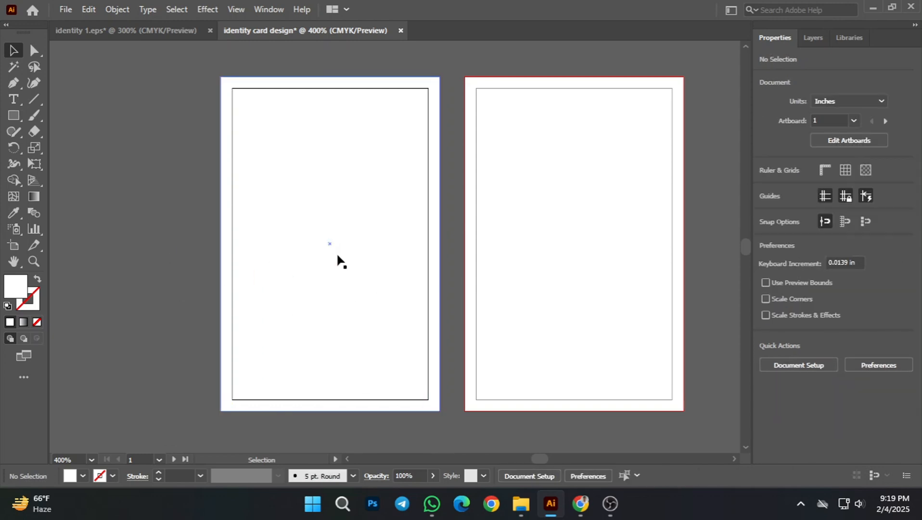
Step: Offset the first artboard's rectangle by -0.25 in with Miter joins and convert the resulting inner path into guides
left_click(337, 256)
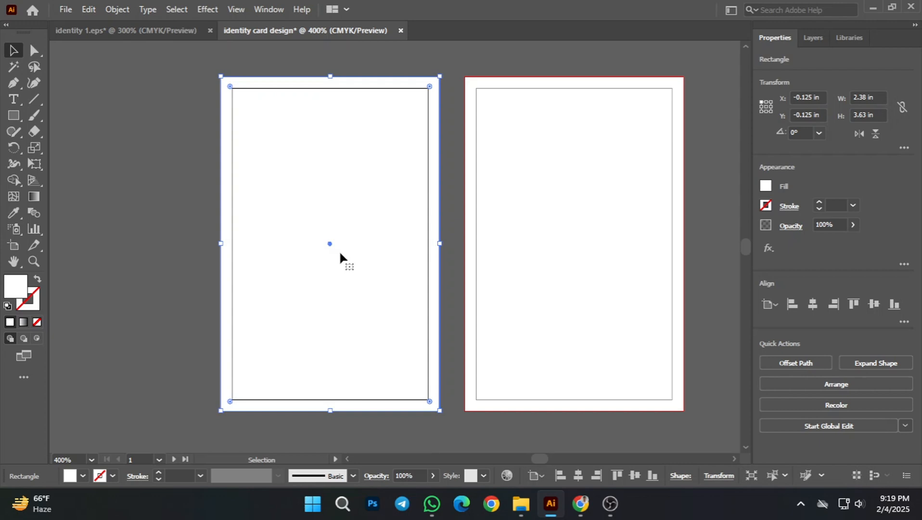
left_click(115, 8)
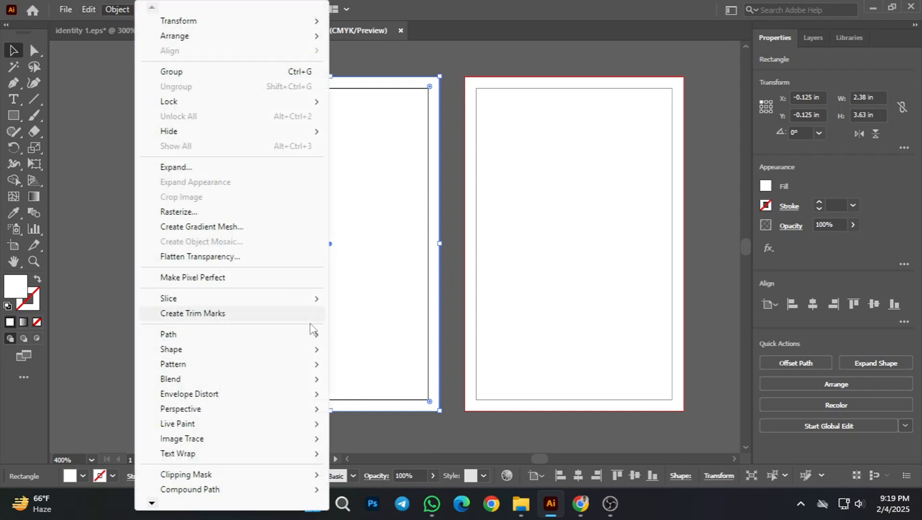
mouse_move(232, 339)
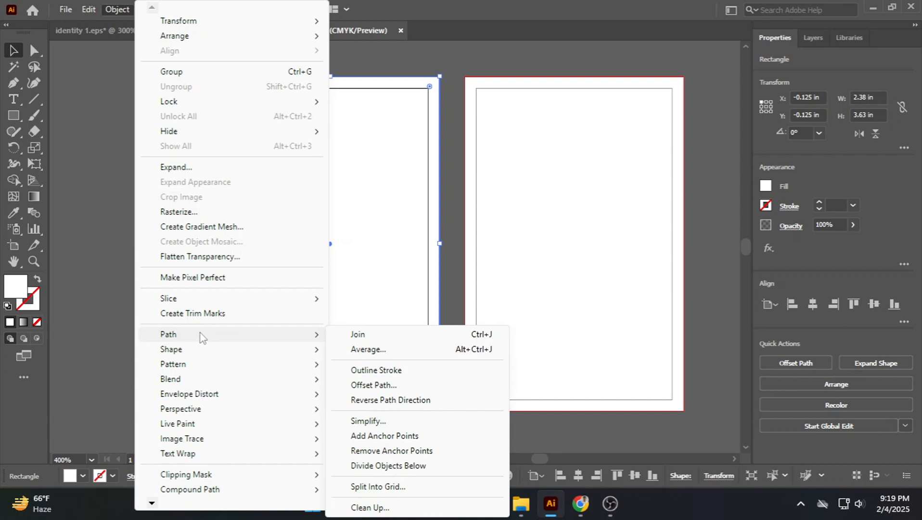
left_click(374, 385)
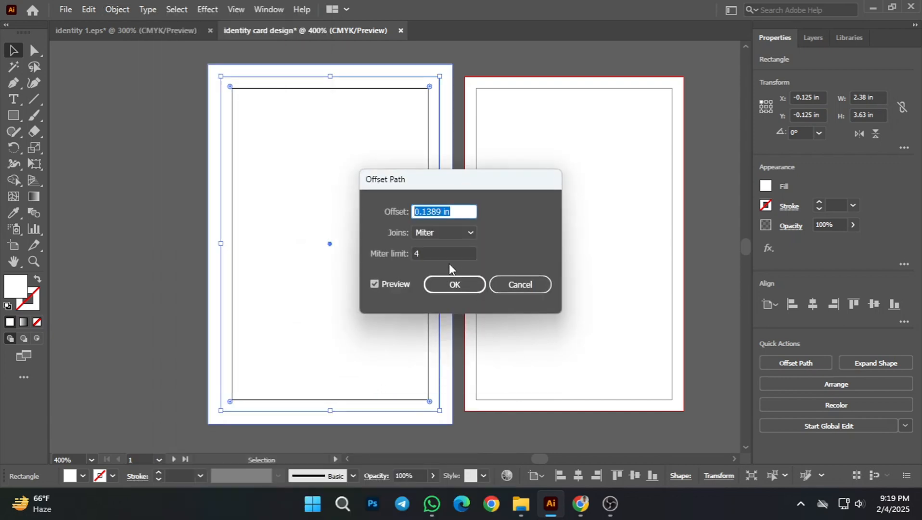
double_click(461, 212)
key("BackSpace")
type("-0.25")
left_click(374, 284)
left_click(374, 284)
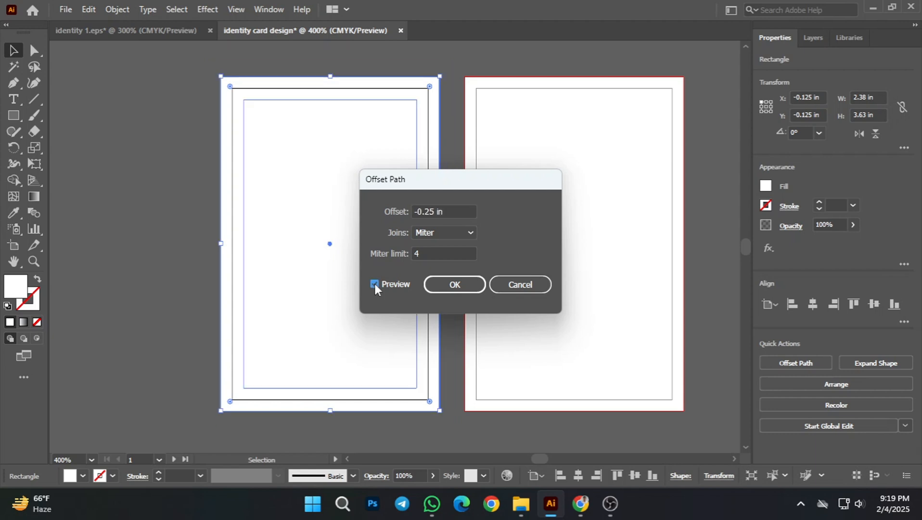
left_click(457, 285)
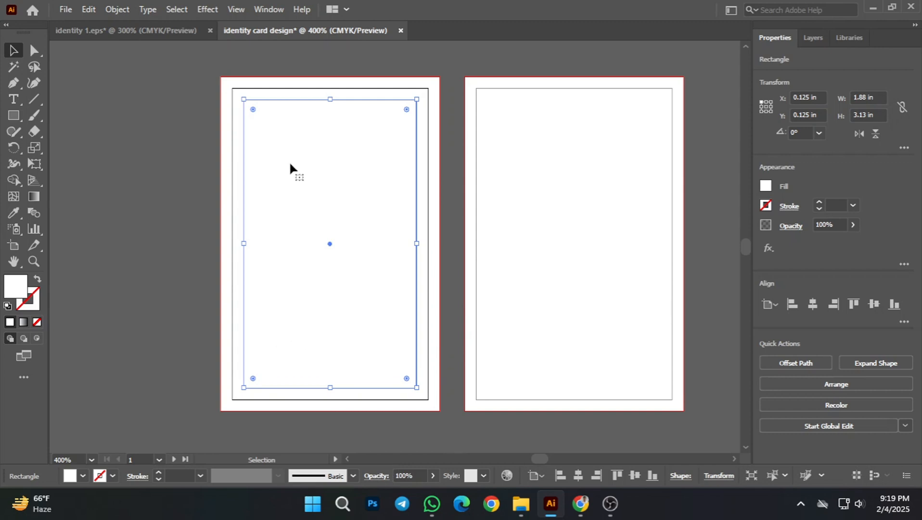
right_click(307, 107)
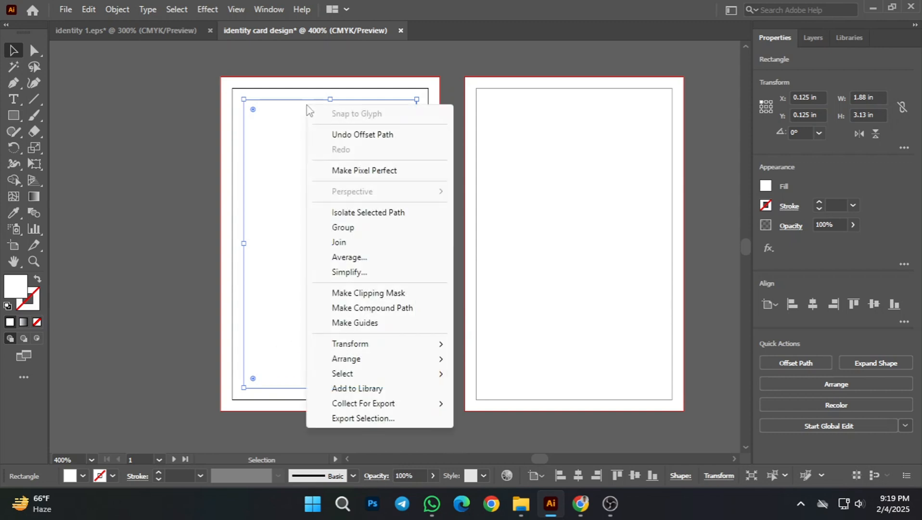
left_click(372, 331)
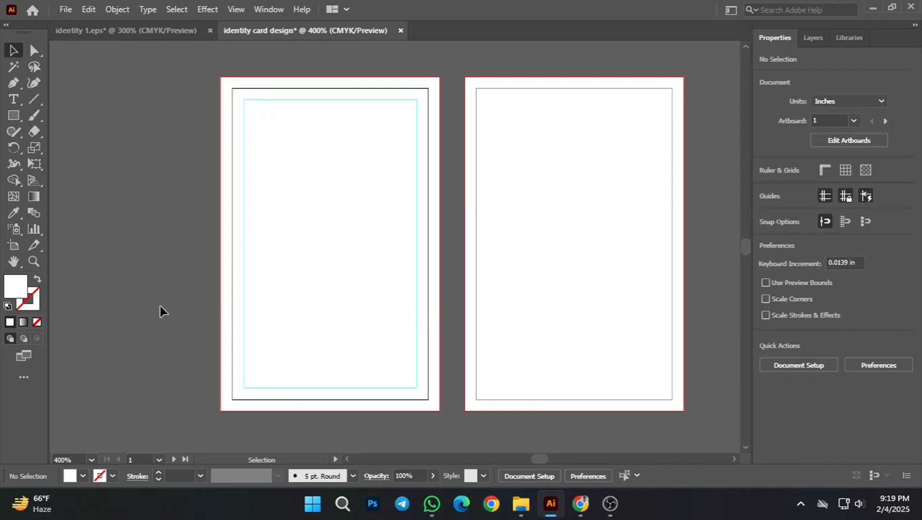
Step: Select the second artboard's white rectangle and start an Offset Path of -0.25 in with Miter joins
key("space")
left_click_drag(581, 243, 428, 233)
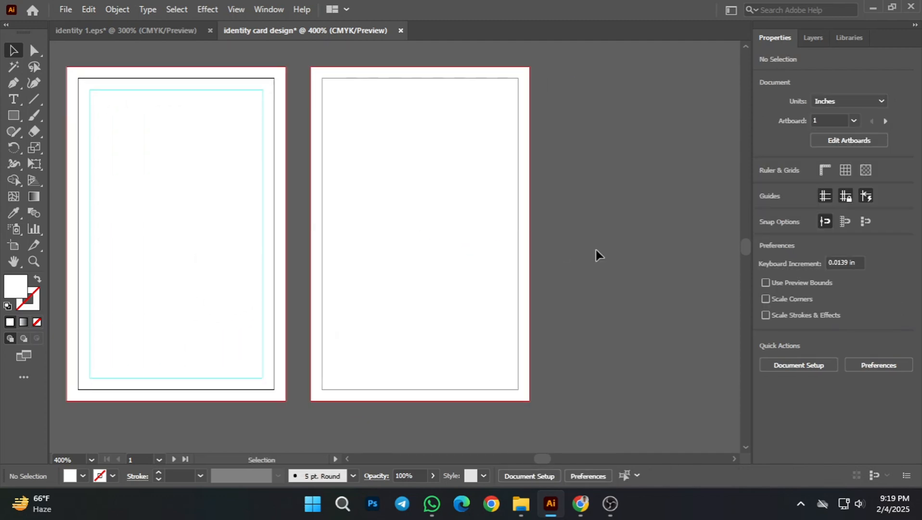
left_click(463, 285)
left_click(463, 286)
left_click(118, 9)
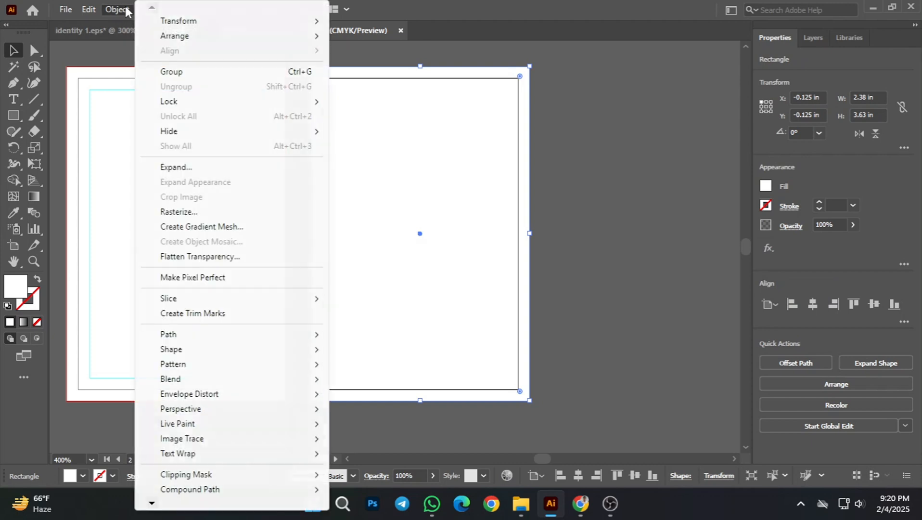
mouse_move(189, 335)
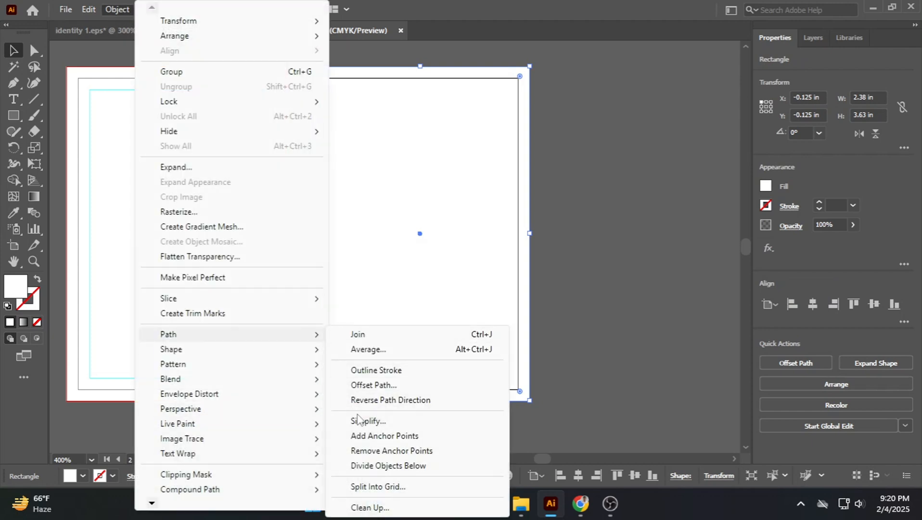
left_click(387, 385)
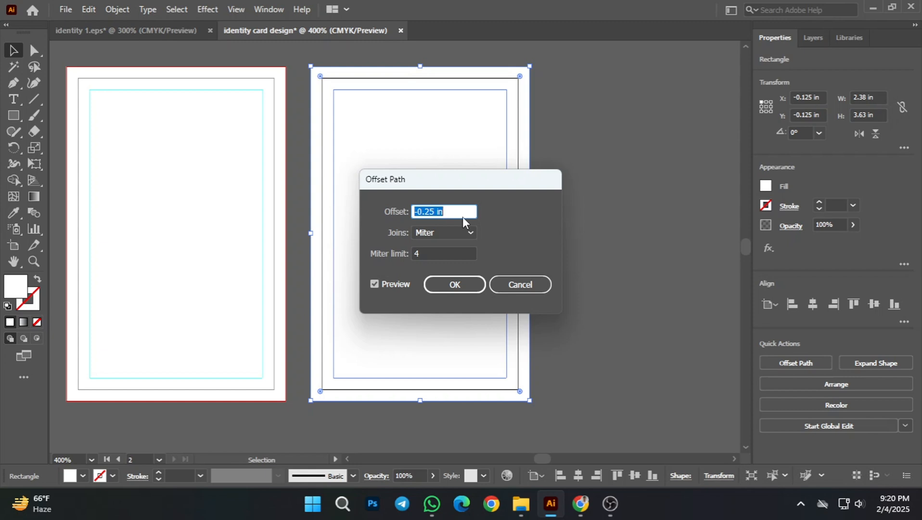
Step: Preview a positive 0.25 in offset on the second artboard's rectangle
left_click(442, 213)
key("Home")
key("Delete")
left_click(377, 284)
left_click(375, 284)
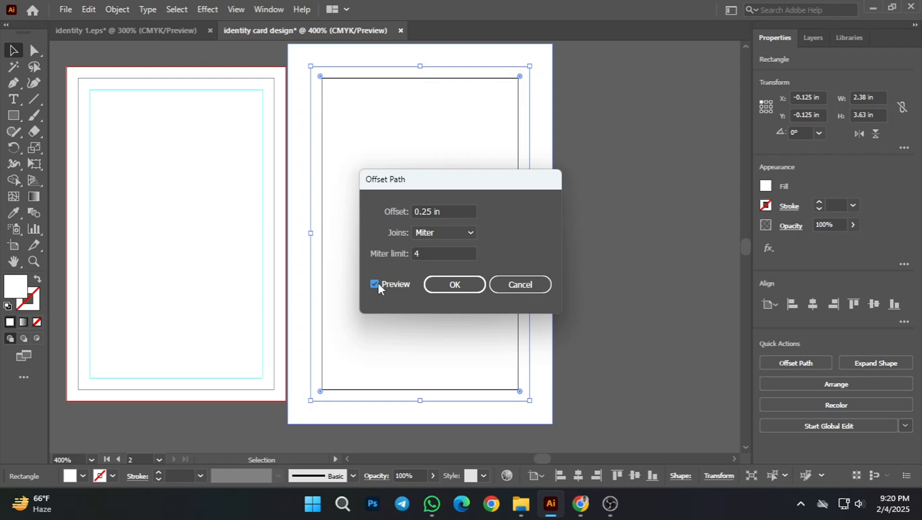
Step: Offset the second artboard's rectangle by -0.25 in with Miter joins and convert the resulting inner path into guides
left_click(414, 211)
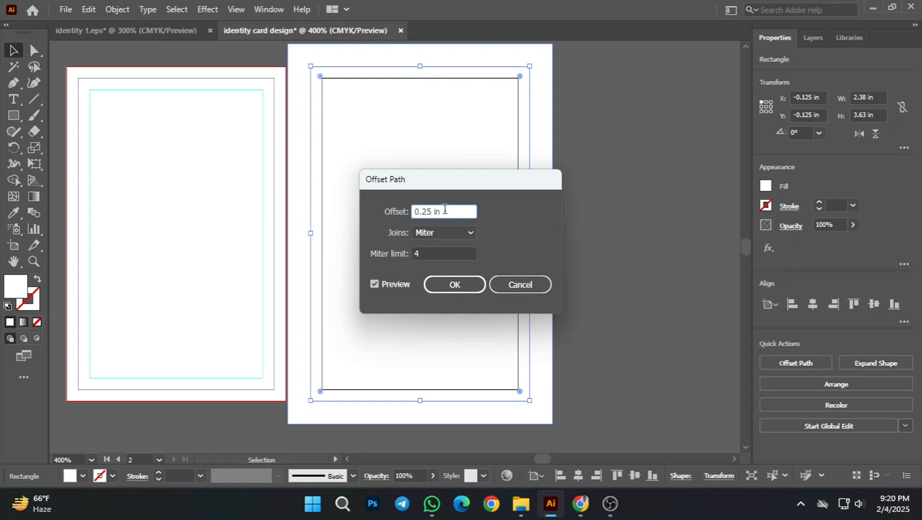
type("-")
left_click(375, 283)
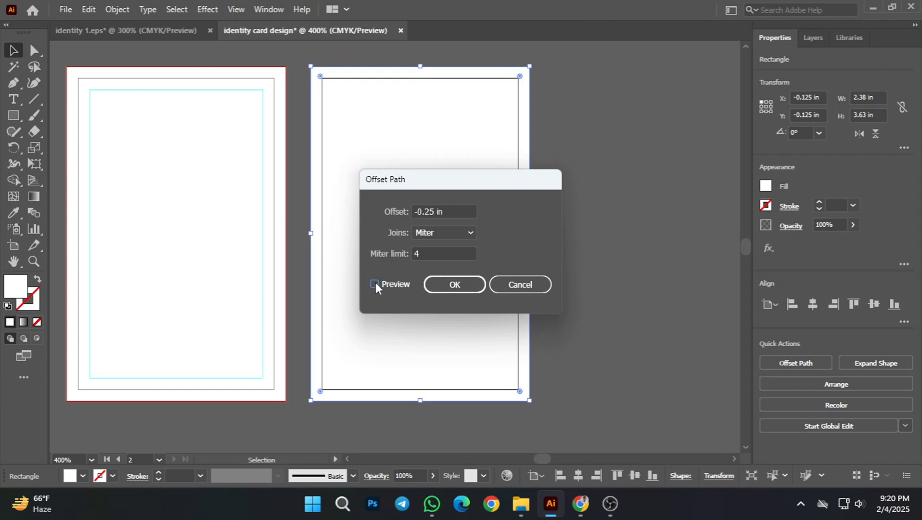
left_click(455, 285)
right_click(483, 234)
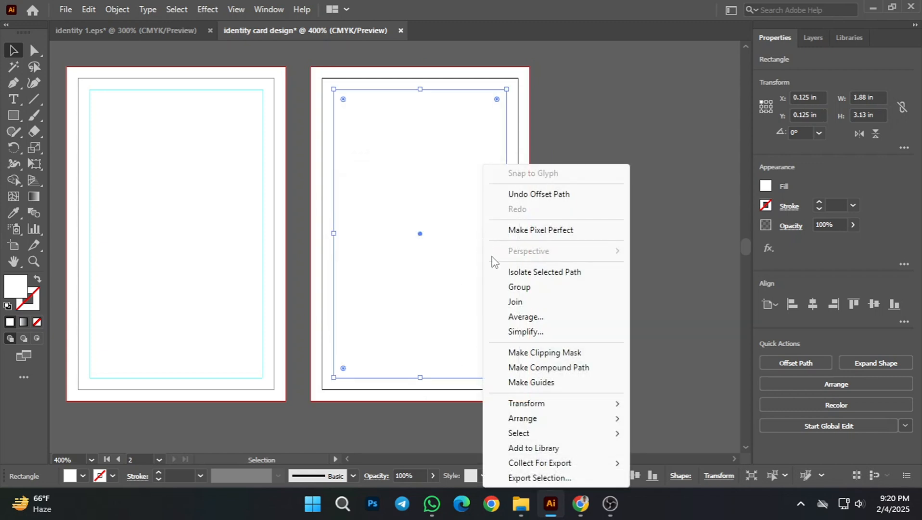
left_click(571, 382)
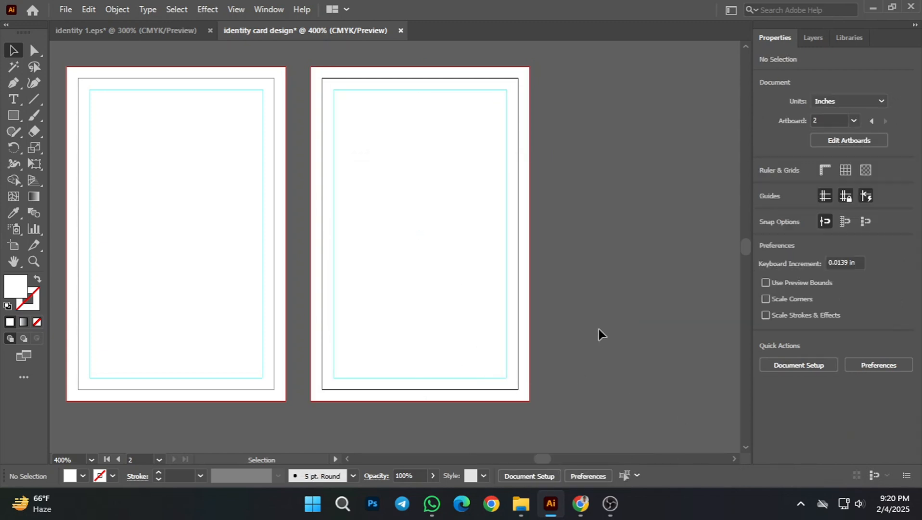
Step: Select the white background rectangles on both artboards and lock them
scroll(435, 328, "down", 2)
key("space")
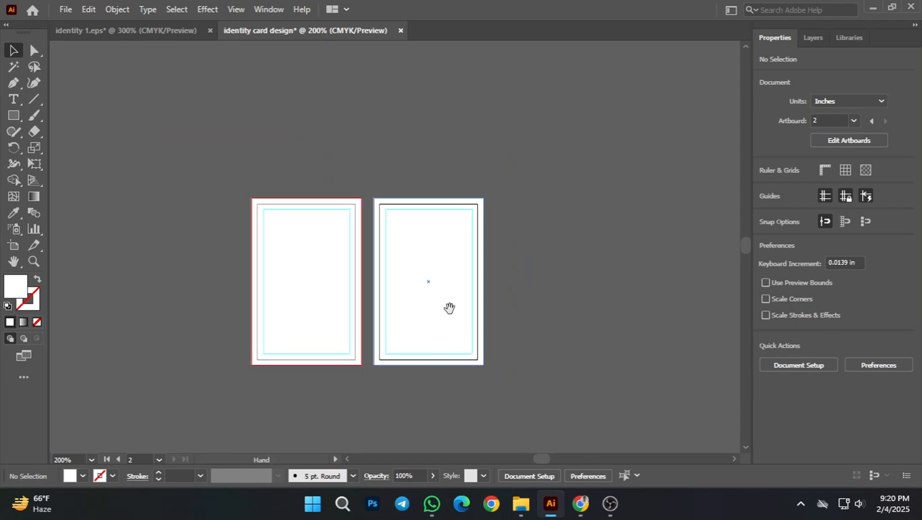
left_click_drag(448, 309, 493, 289)
scroll(307, 246, "up", 1)
left_click_drag(381, 199, 370, 200)
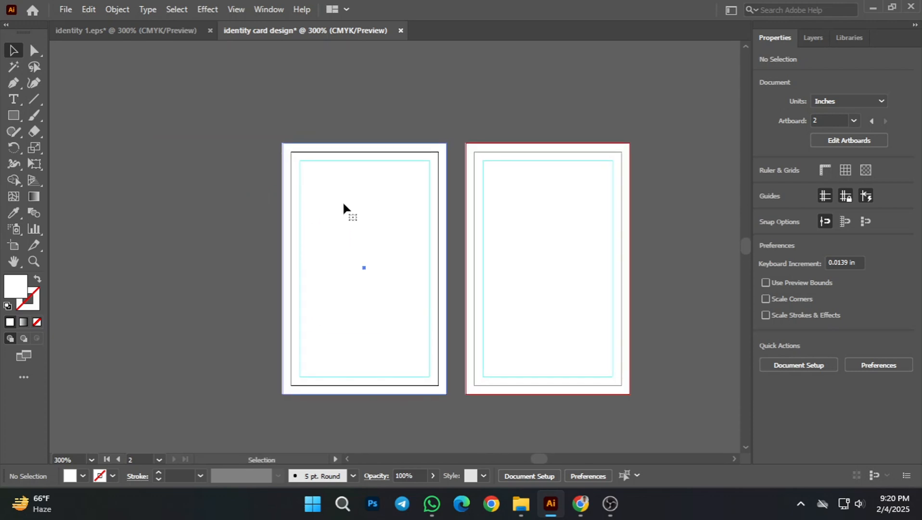
left_click(343, 207)
left_click(591, 287)
left_click(595, 308, "shift")
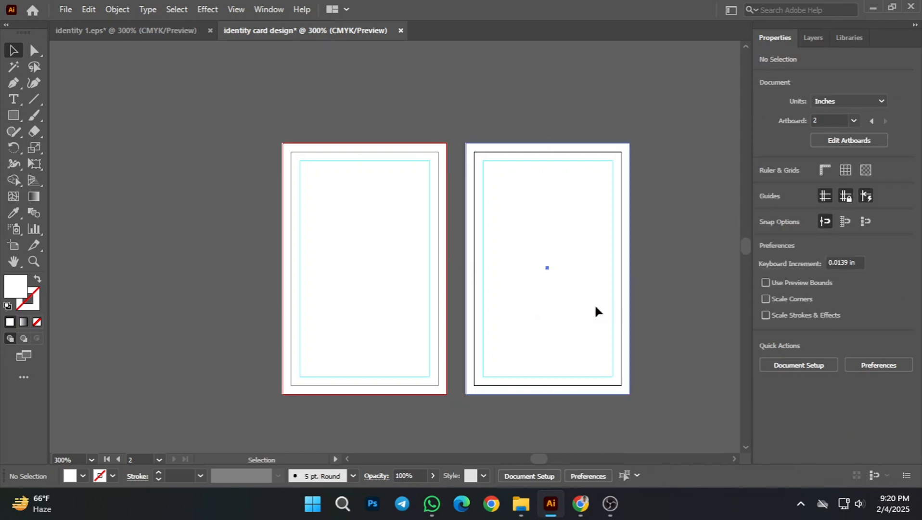
left_click(594, 309, "shift")
left_click(356, 315, "shift")
left_click(356, 318, "shift")
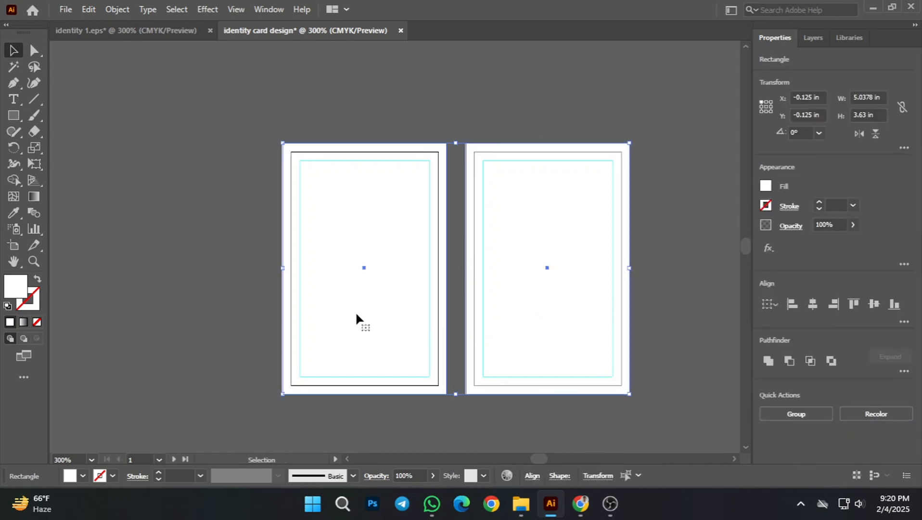
key("ctrl+shift+a")
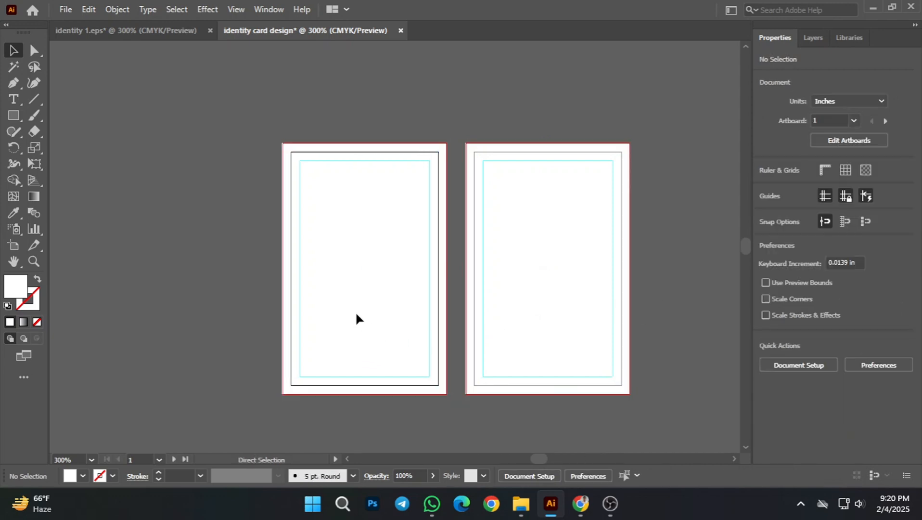
scroll(534, 252, "right", 1)
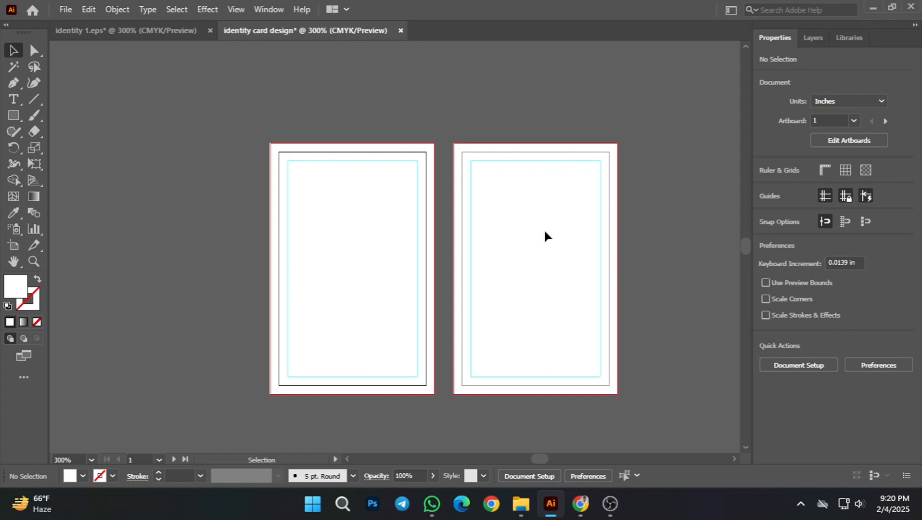
scroll(539, 253, "down", 1)
scroll(321, 226, "up", 1)
left_click_drag(460, 219, 494, 241)
scroll(365, 242, "up", 1)
left_click_drag(610, 240, 564, 247)
scroll(565, 249, "down", 1)
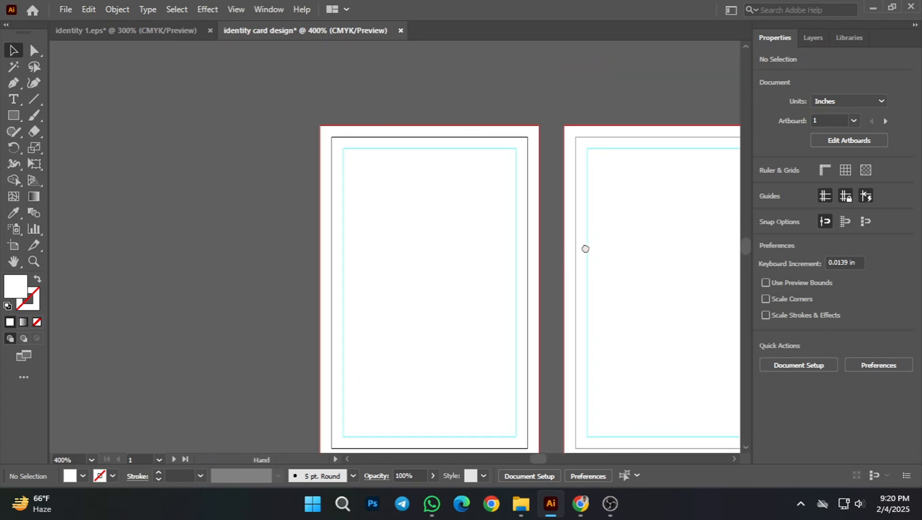
left_click_drag(533, 287, 457, 264)
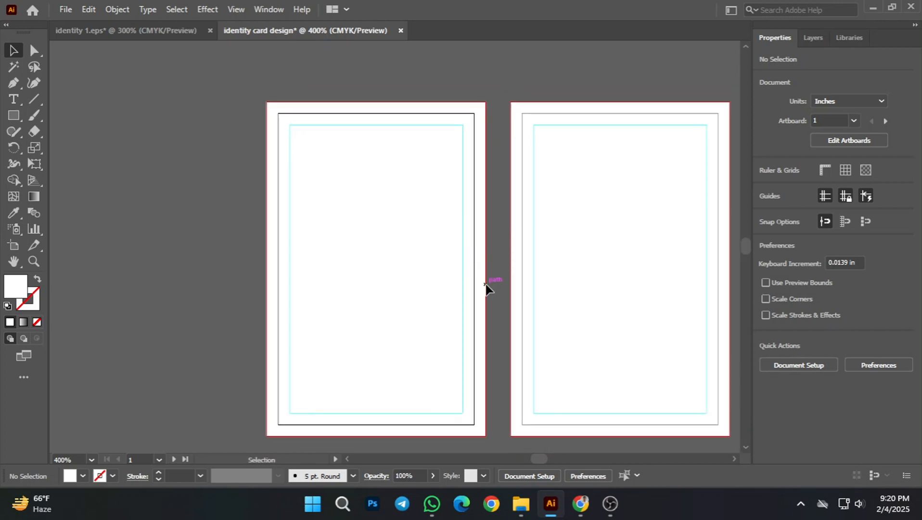
key("space")
left_click_drag(535, 282, 521, 275)
scroll(477, 257, "up", 1)
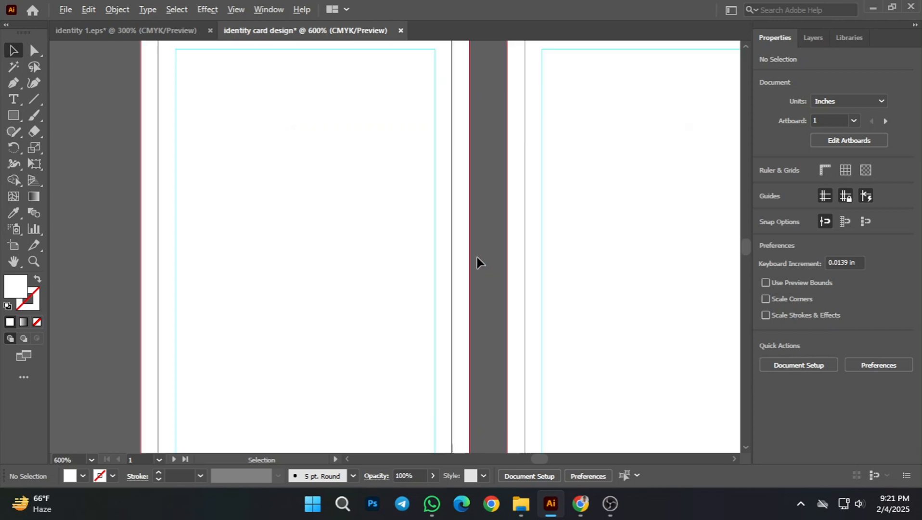
scroll(477, 257, "down", 1)
key("space")
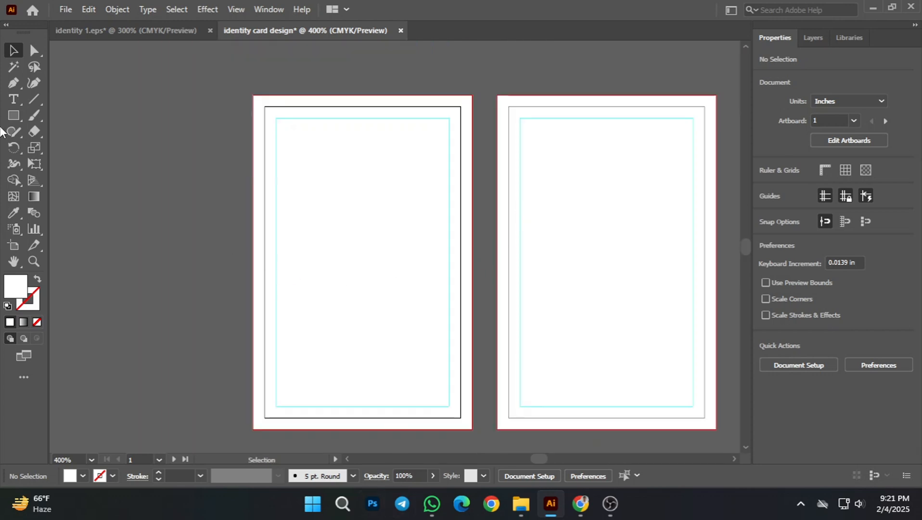
Step: Start a Pen path on the first artboard's left bleed edge at about Y 1.06 in
left_click(13, 83)
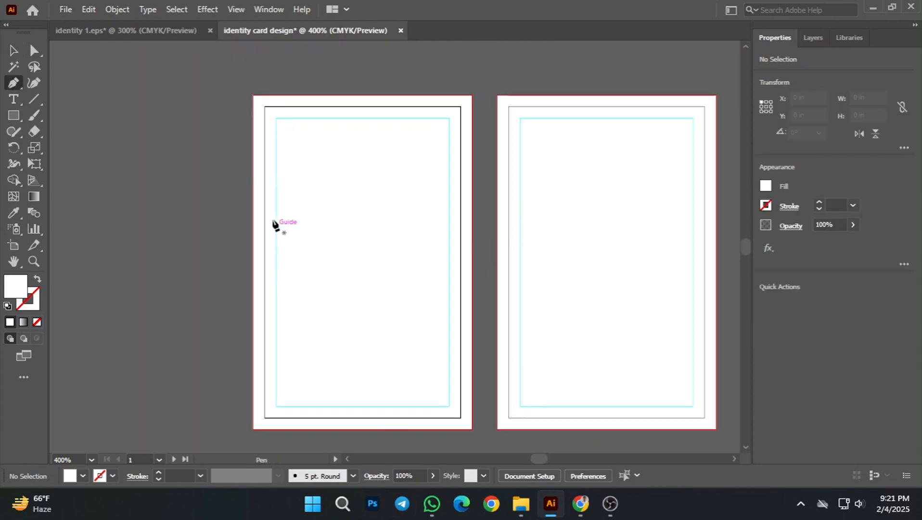
left_click(253, 204)
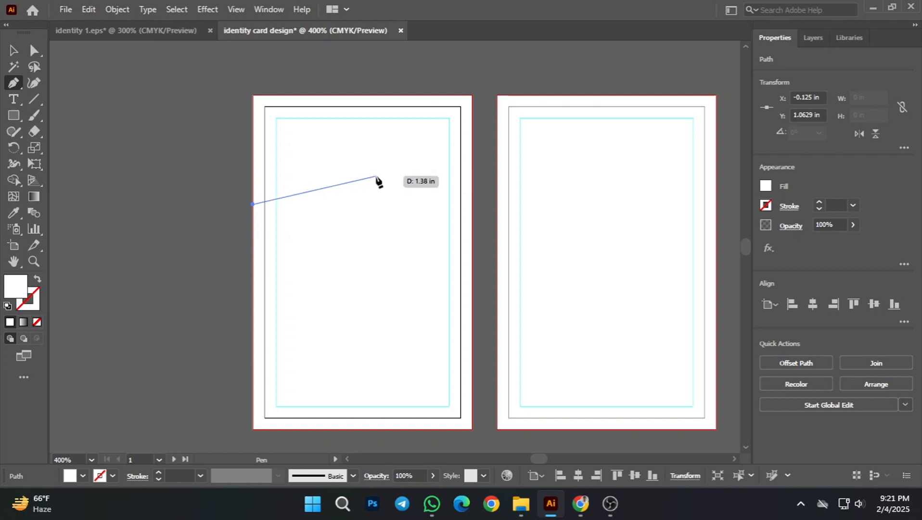
left_click_drag(375, 183, 459, 207)
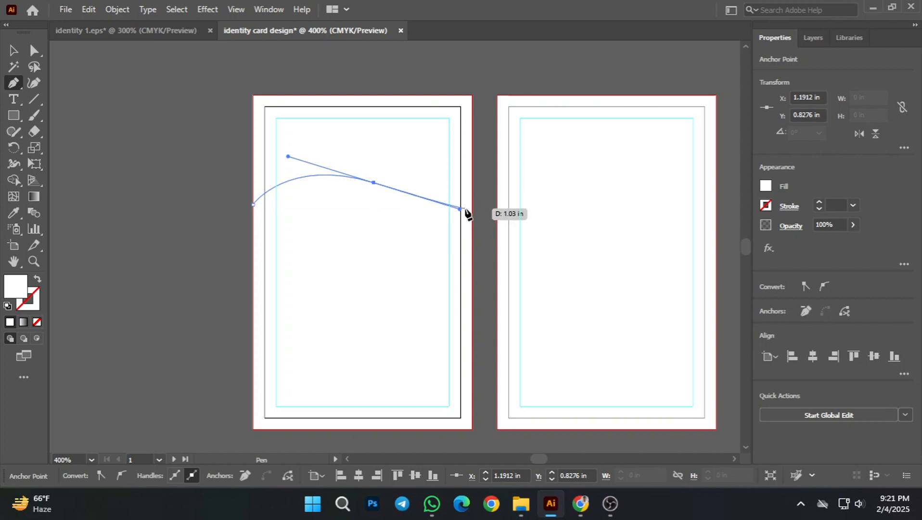
left_click_drag(471, 205, 497, 173)
key("ctrl+z")
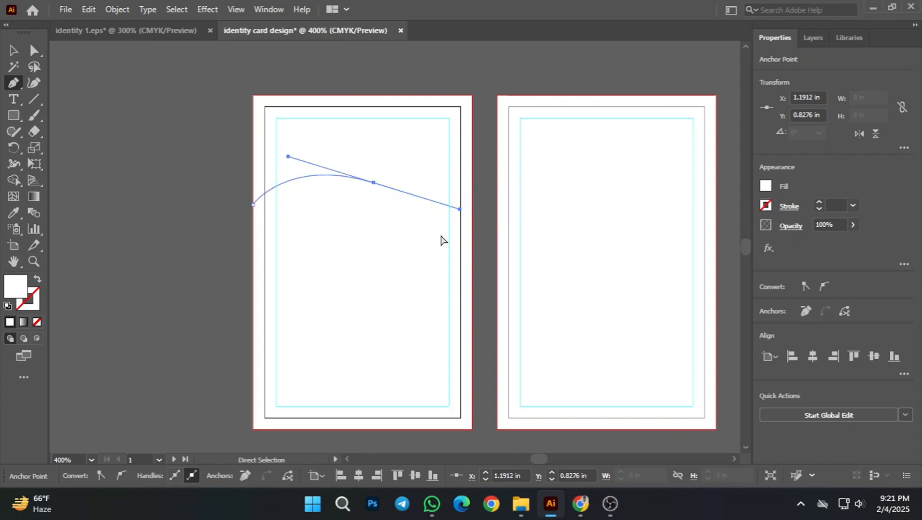
key("ctrl+z")
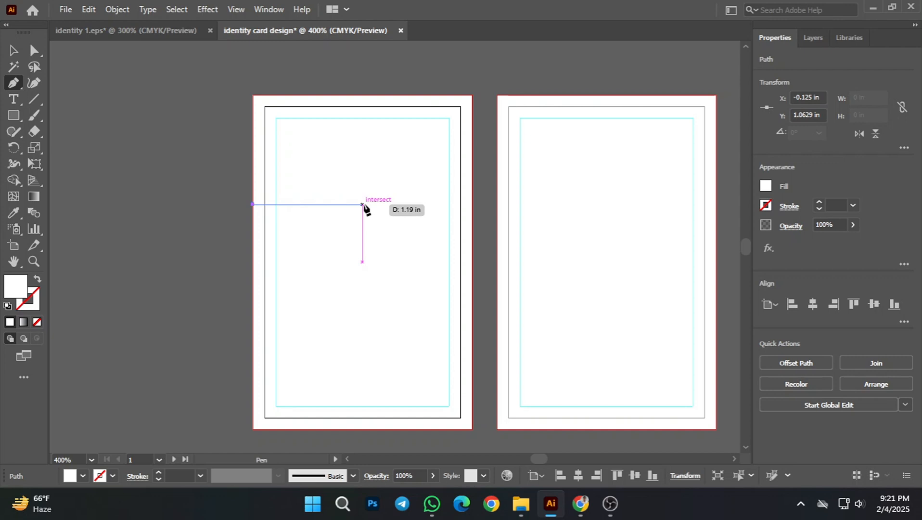
Step: Complete the path as a closed header with an S-shaped lower edge curving through mid-width, about 2.38 × 1.37 in, reaching the upper bleed corners
left_click_drag(363, 204, 409, 250)
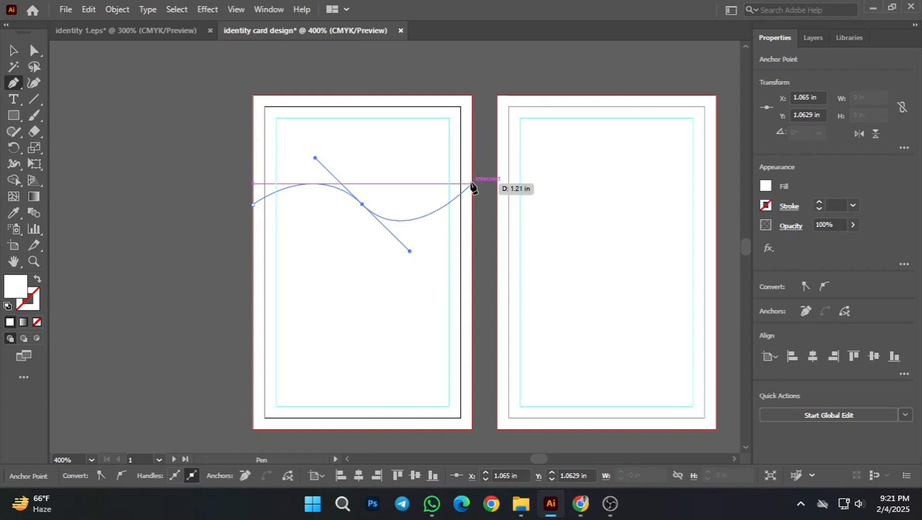
left_click(472, 183)
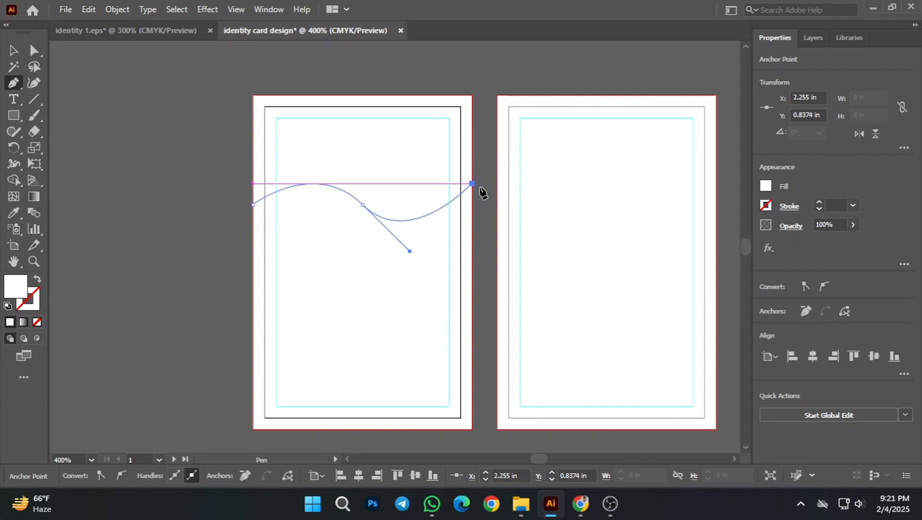
left_click(471, 95)
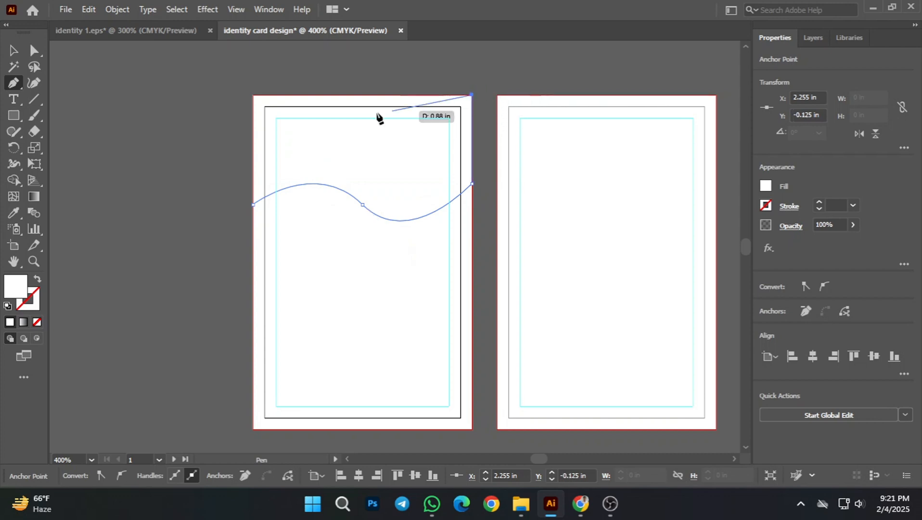
left_click(253, 95)
left_click(253, 204)
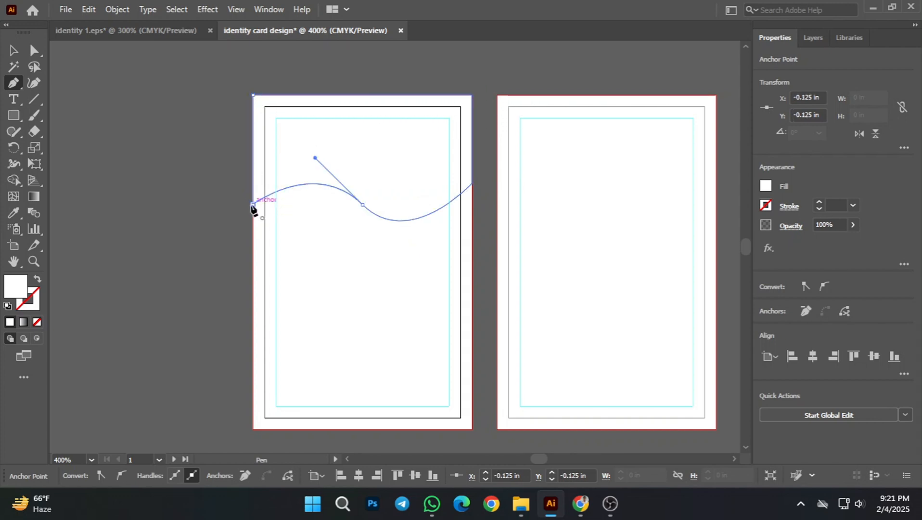
Step: Fill the first artboard's wave-edged header shape with orange and deselect it
left_click(14, 50)
left_click(163, 115)
left_click(343, 172)
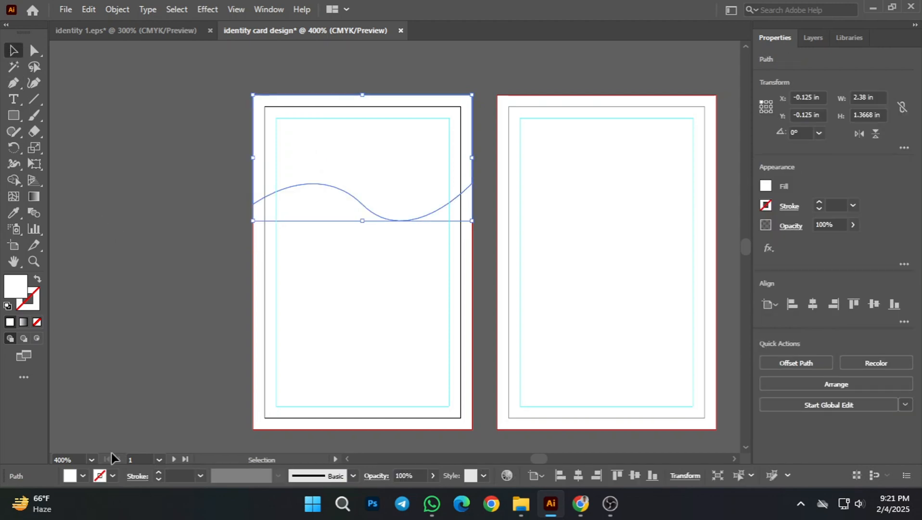
left_click(82, 476)
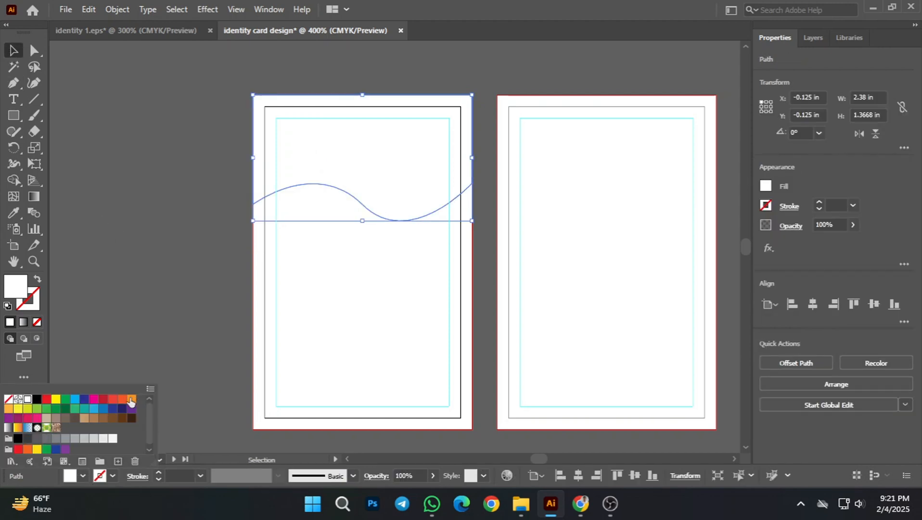
left_click(130, 400)
left_click(155, 284)
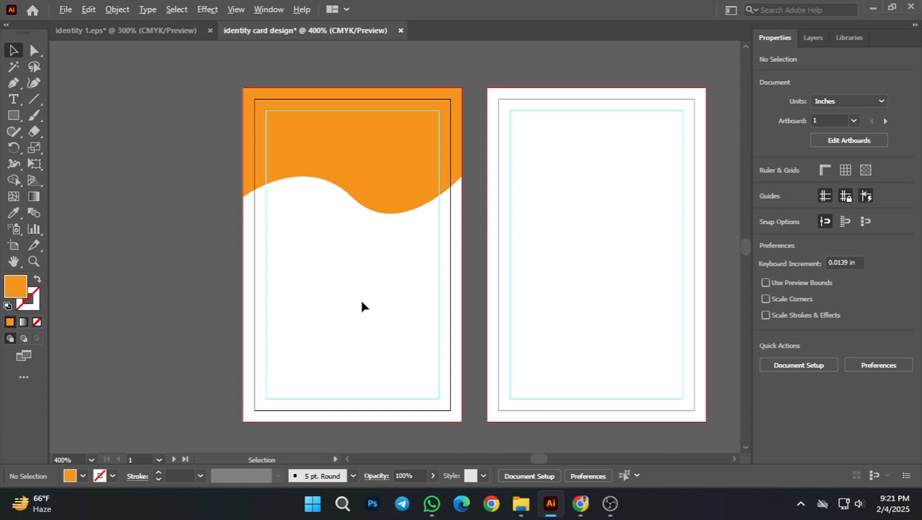
scroll(361, 302, "down", 2)
left_click_drag(382, 254, 379, 249)
scroll(343, 255, "up", 2)
left_click_drag(421, 283, 407, 274)
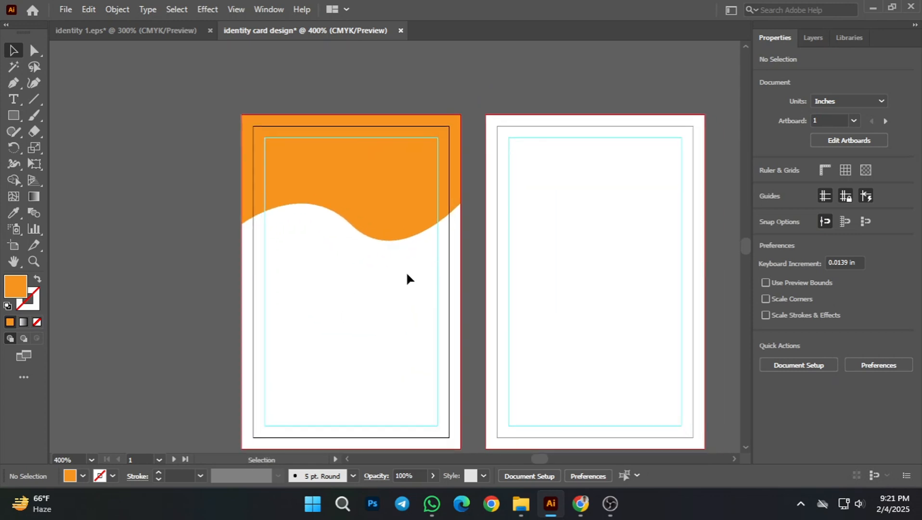
scroll(407, 278, "up", 2)
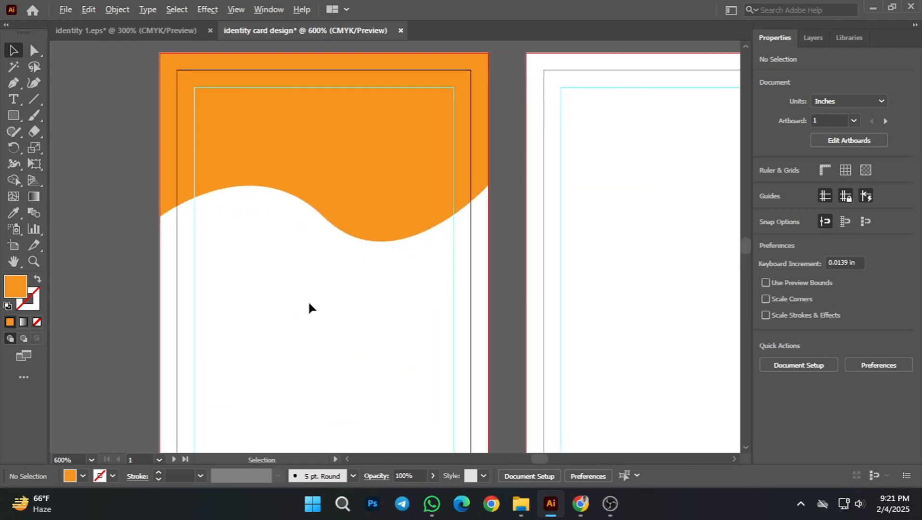
scroll(365, 305, "down", 2)
left_click_drag(432, 288, 437, 257)
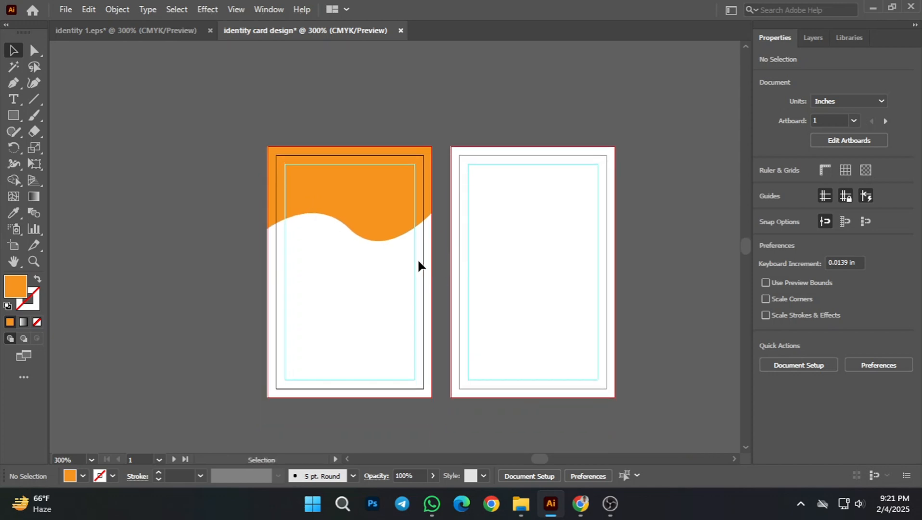
scroll(375, 255, "up", 2)
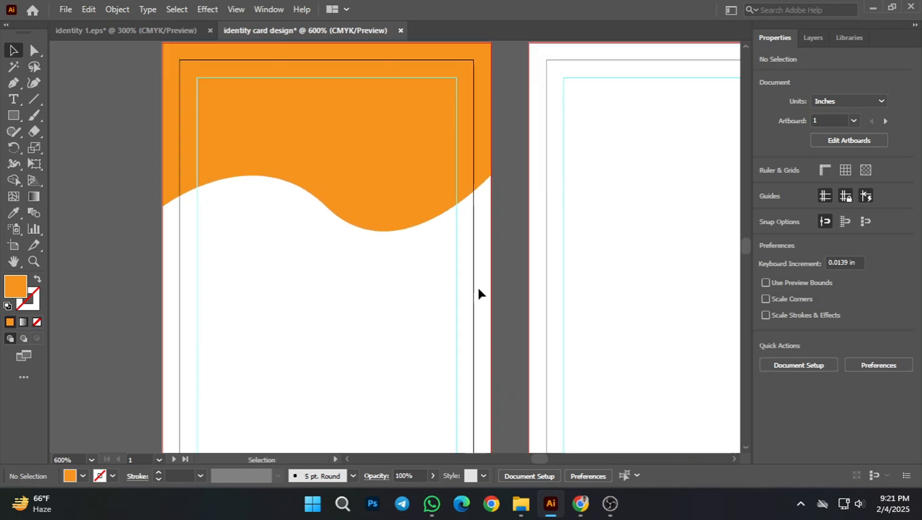
Step: Draw a circle about 1.07 in in diameter with the Ellipse tool on the first artboard, overlapping the header's wave, and deselect it
scroll(478, 288, "down", 1)
mouse_move(388, 210)
left_mouse_down()
mouse_move(386, 196)
mouse_move(387, 206)
left_mouse_up()
left_click(379, 110)
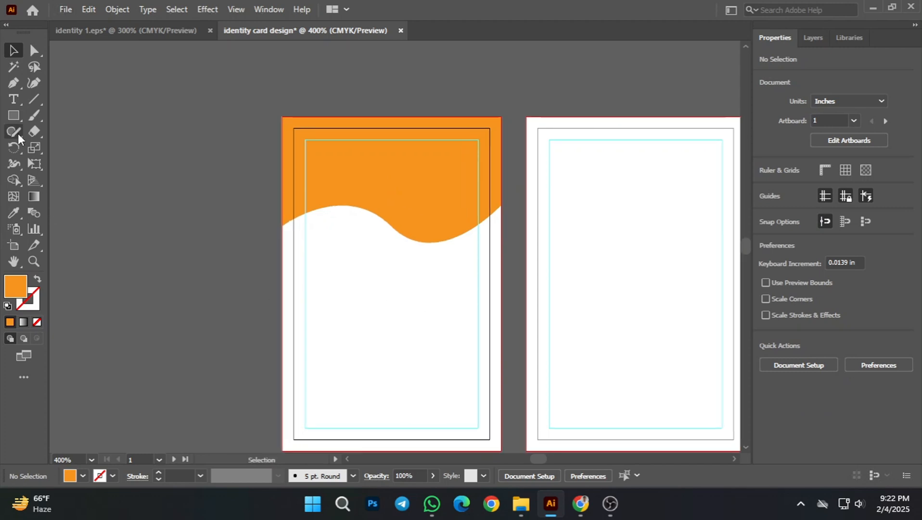
left_click(16, 117)
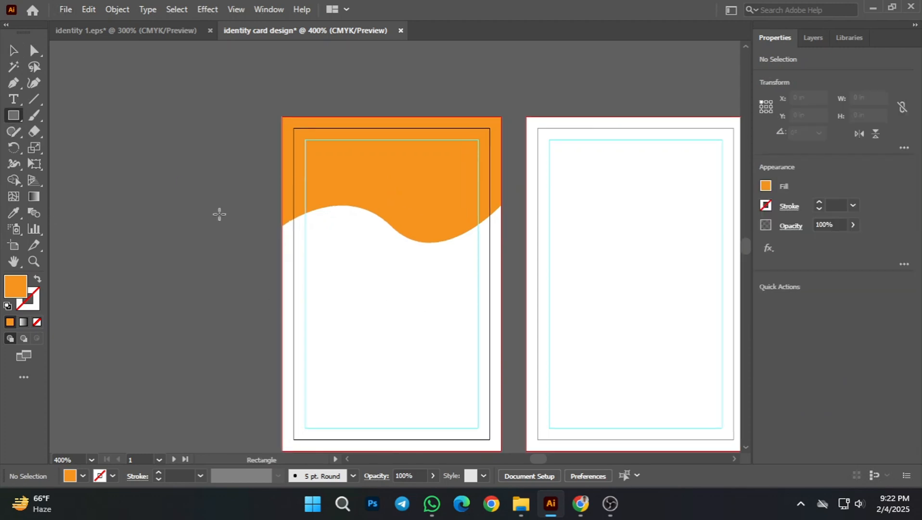
right_click(15, 114)
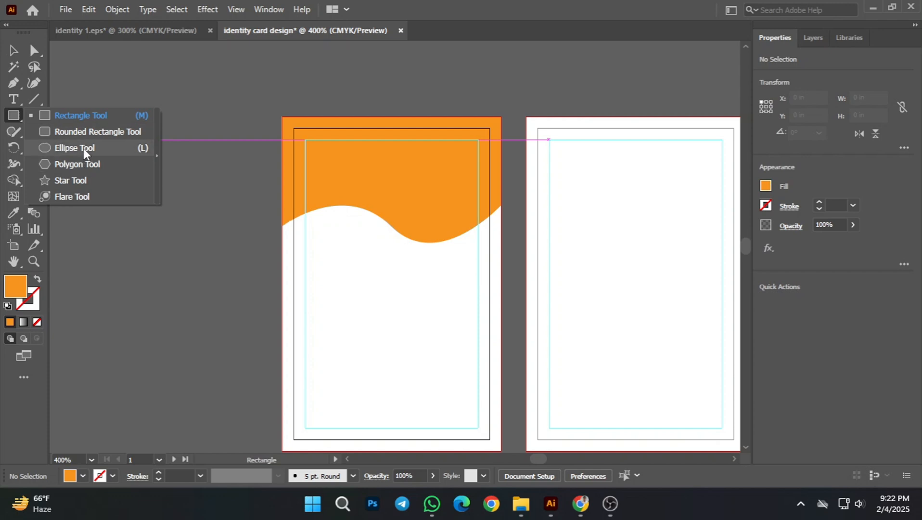
left_click(77, 148)
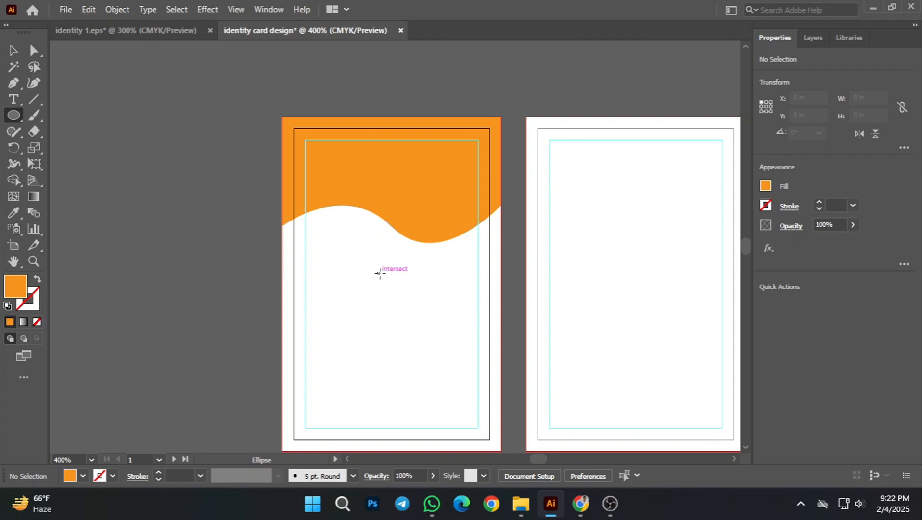
mouse_move(378, 271)
left_mouse_down()
mouse_move(407, 334)
mouse_move(397, 322)
left_mouse_up()
left_click(14, 50)
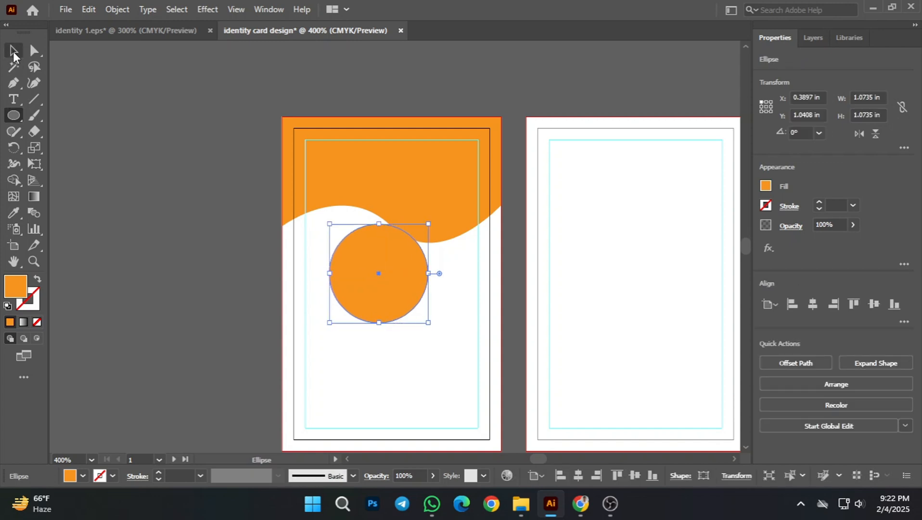
left_click(133, 274)
Step: Fill the circle on the first artboard with green and deselect it
left_click(379, 290)
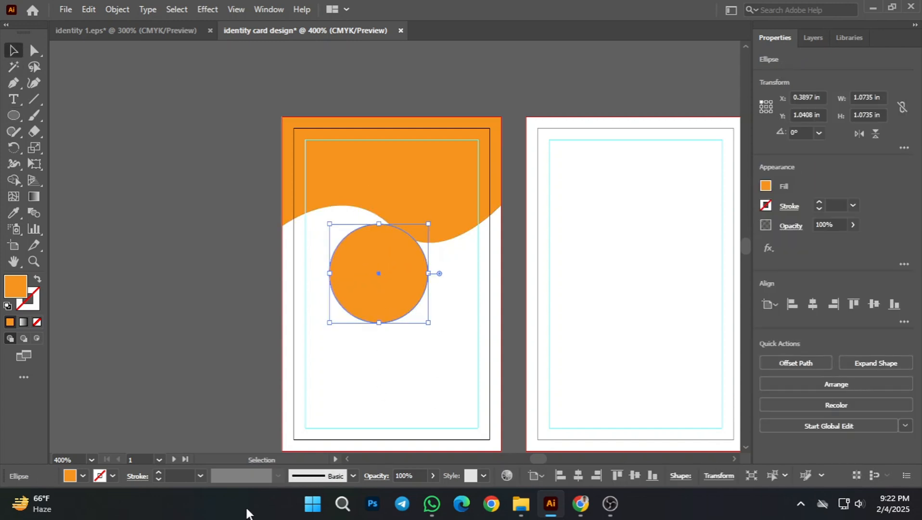
left_click(84, 476)
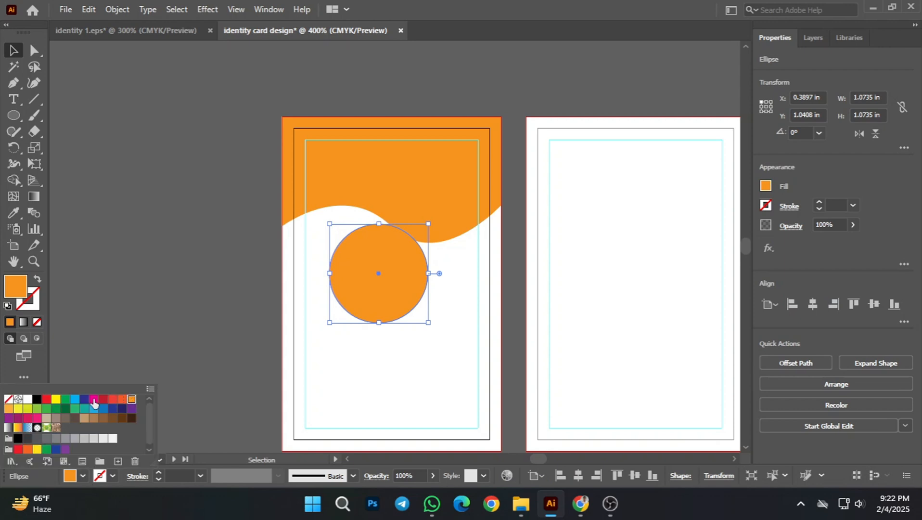
left_click(66, 401)
left_click(191, 366)
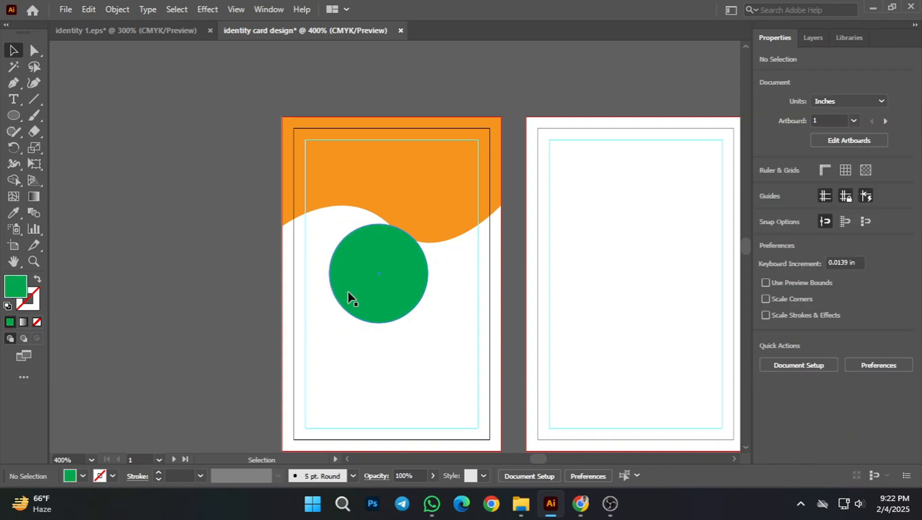
Step: Try the green circle over the orange header at about X 0.58 in, Y 0.125 in, its upper edge on the safe-margin guide
left_click_drag(348, 292, 364, 205)
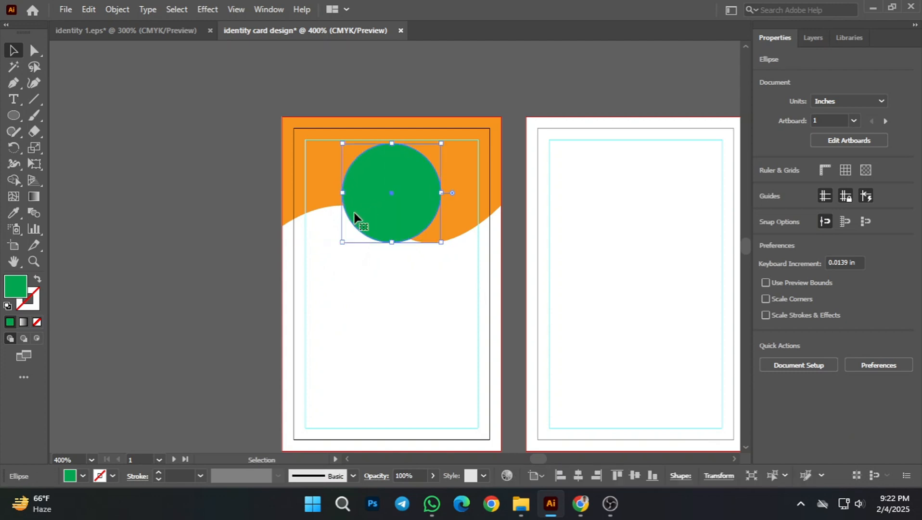
left_click(265, 260)
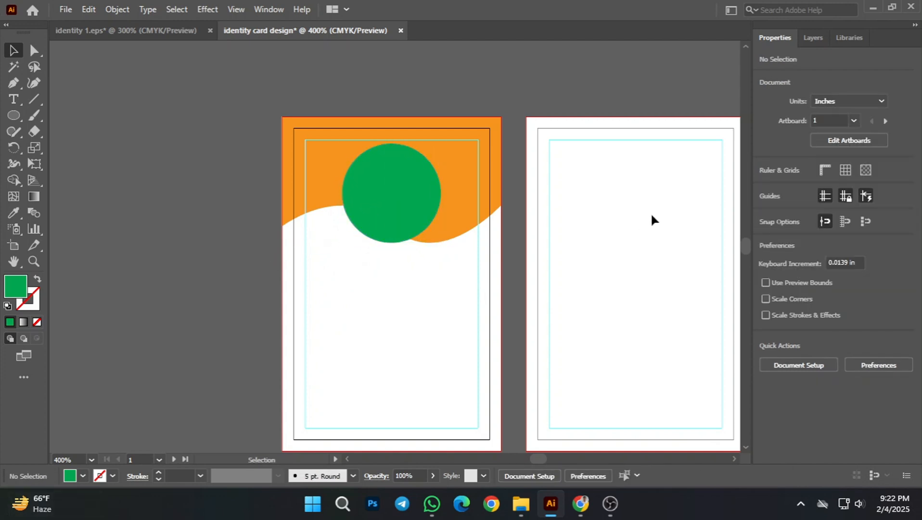
left_click_drag(539, 272, 470, 268)
left_click_drag(363, 184, 369, 186)
scroll(394, 212, "up", 1)
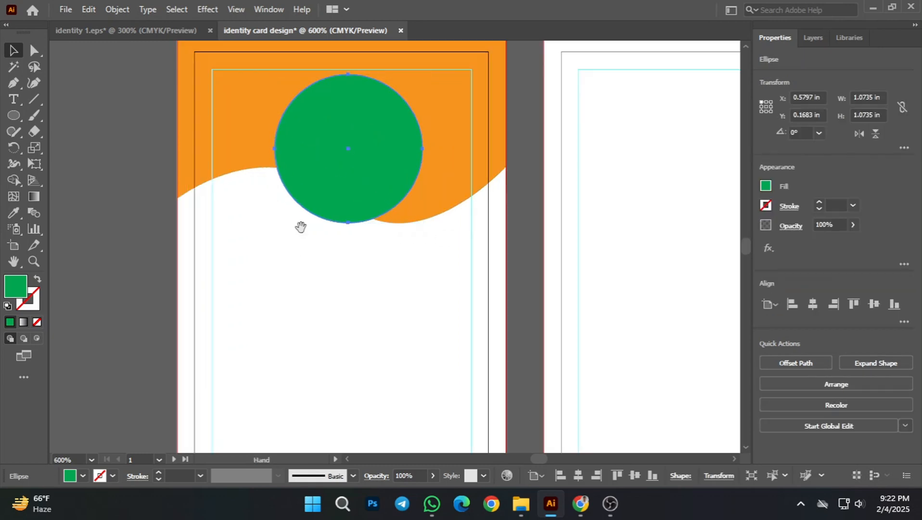
left_click_drag(300, 226, 344, 266)
left_click(101, 168)
mouse_move(397, 189)
left_mouse_down()
mouse_move(394, 200)
mouse_move(398, 178)
left_mouse_up()
left_click(390, 335)
scroll(395, 330, "down", 1)
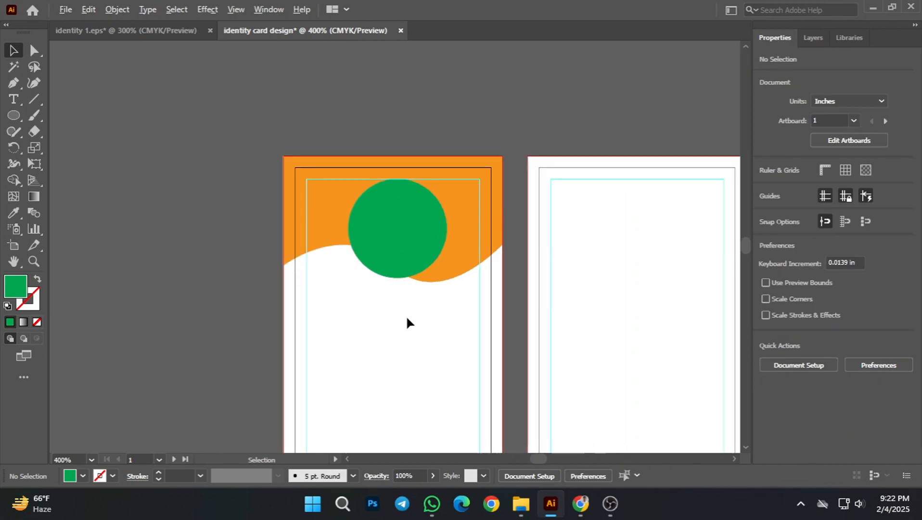
left_click_drag(407, 323, 504, 292)
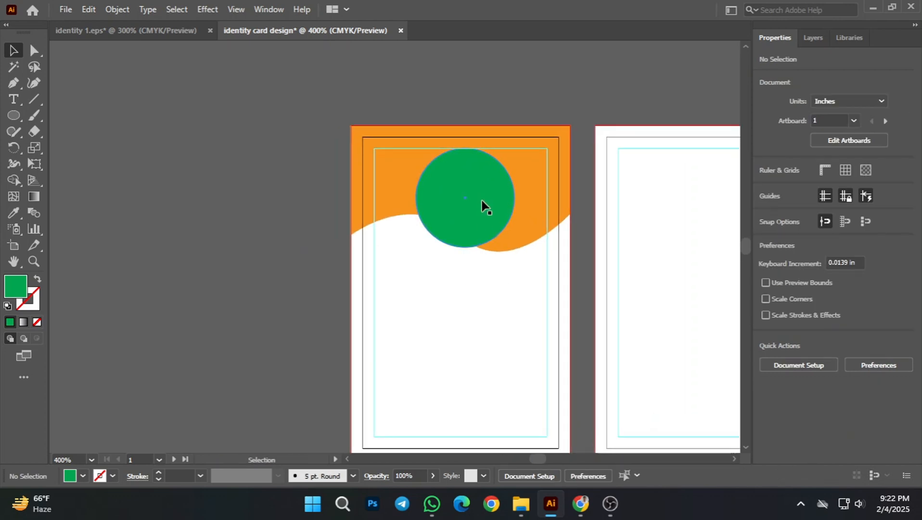
Step: Move the green circle off the first artboard onto the pasteboard beside its left edge and deselect it
left_click(479, 223)
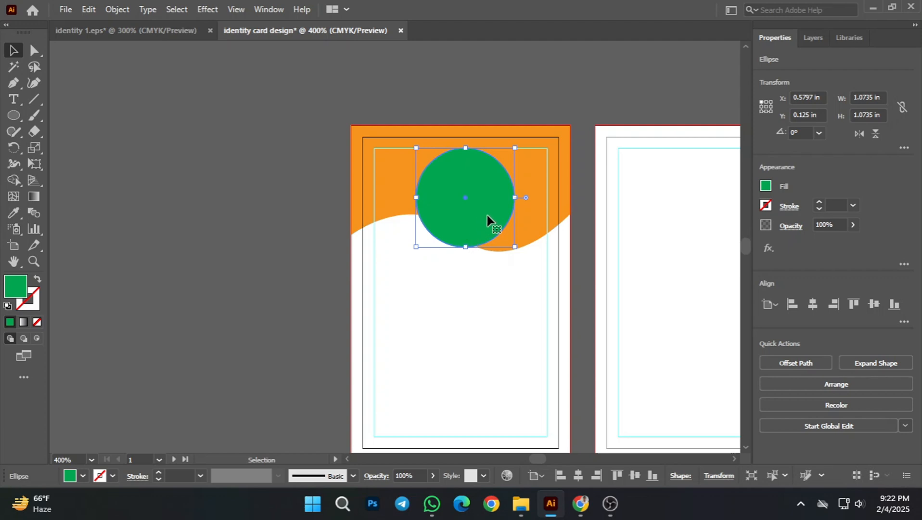
left_click_drag(477, 217, 262, 245)
left_click(490, 312)
left_click(464, 303)
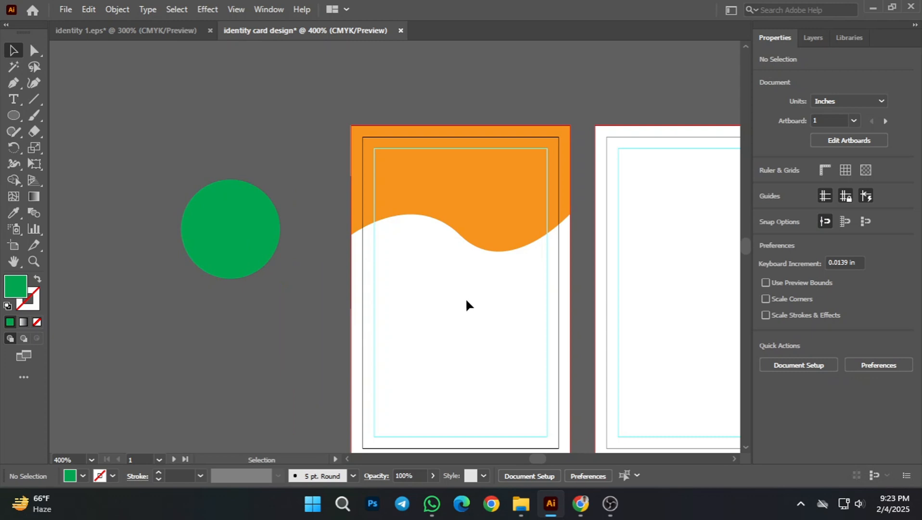
Step: Move the orange wave header off the first artboard onto the pasteboard above the second artboard and deselect it
scroll(515, 278, "down", 1)
scroll(481, 284, "up", 1)
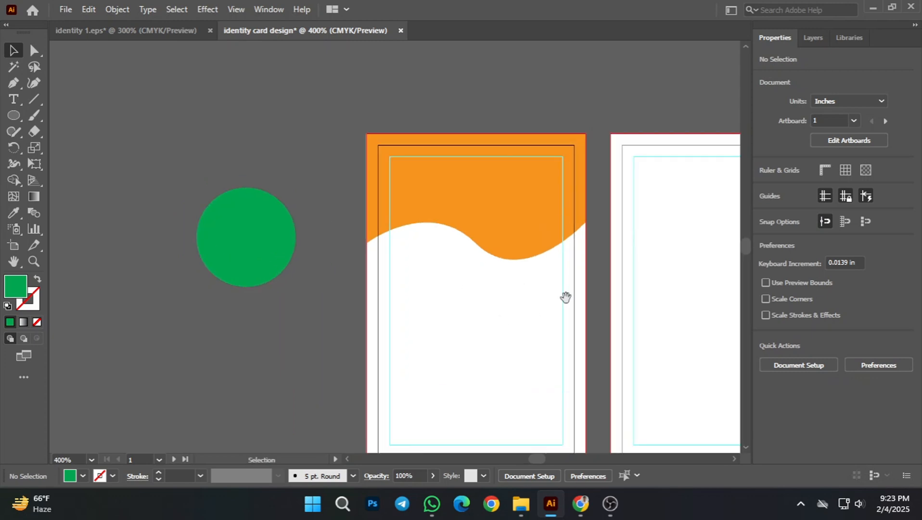
left_click_drag(565, 296, 518, 313)
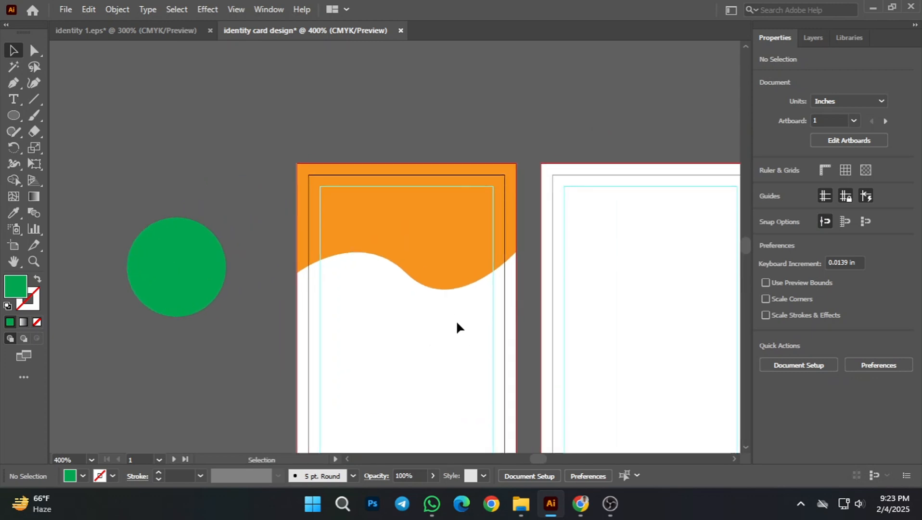
scroll(395, 318, "up", 1)
left_click(424, 224)
scroll(425, 224, "down", 1)
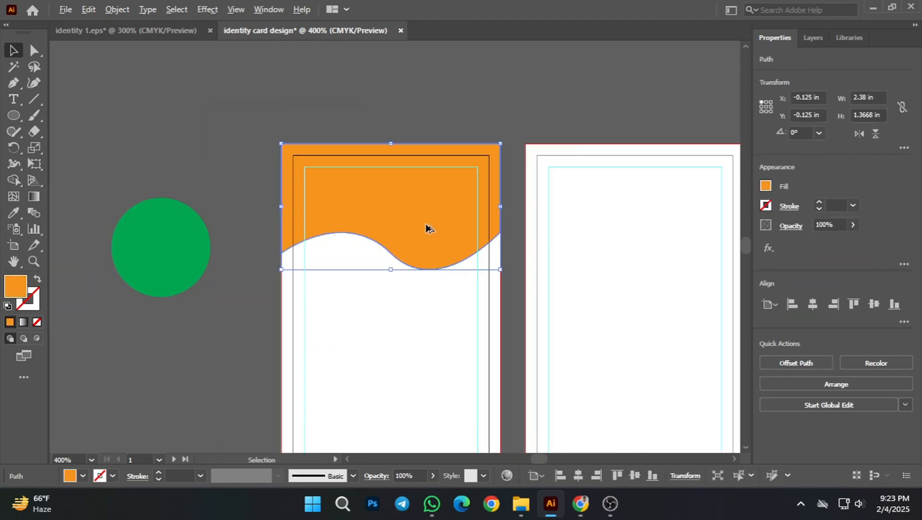
left_click_drag(344, 235, 549, 100)
scroll(500, 263, "down", 1)
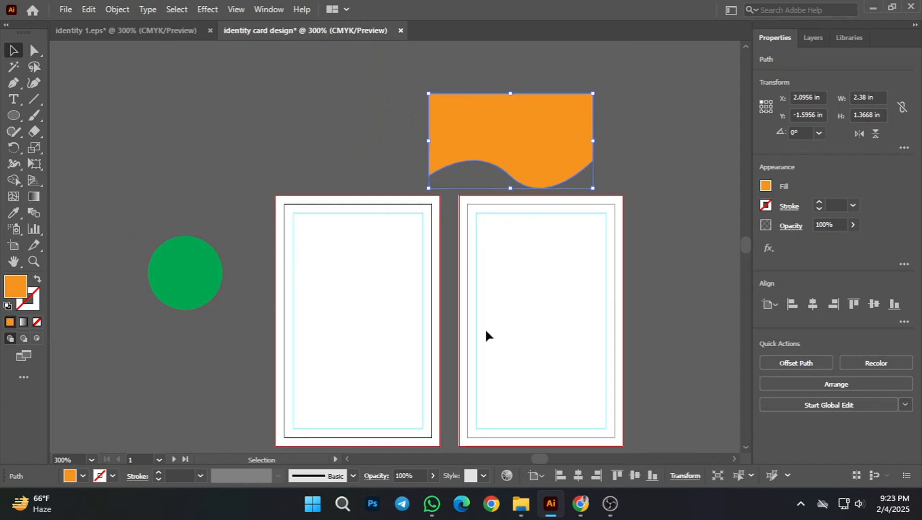
scroll(484, 328, "up", 1)
left_click_drag(571, 199, 621, 140)
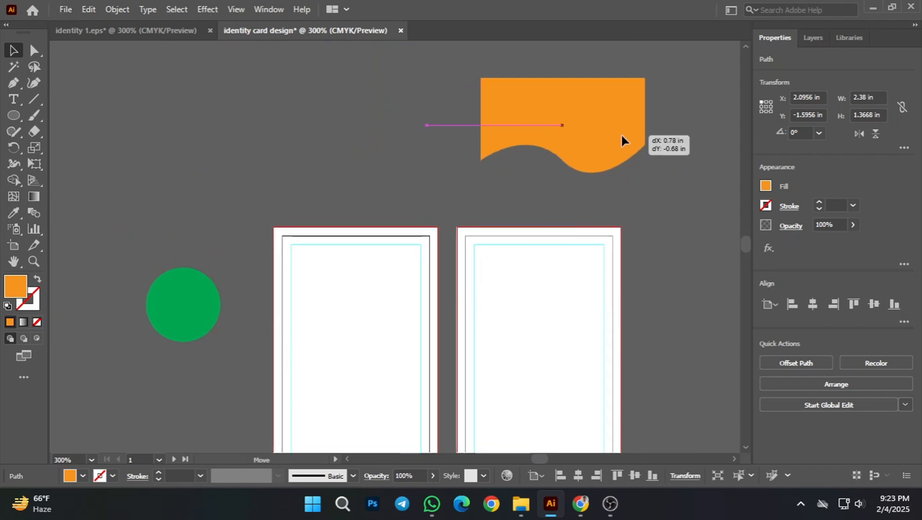
left_click(589, 294)
Step: Start a new Pen path at the first artboard's left bleed edge, Y 0.9673 in, dipping to a smooth anchor at X 1.2059 in, Y 0.9673 in
scroll(368, 297, "up", 1)
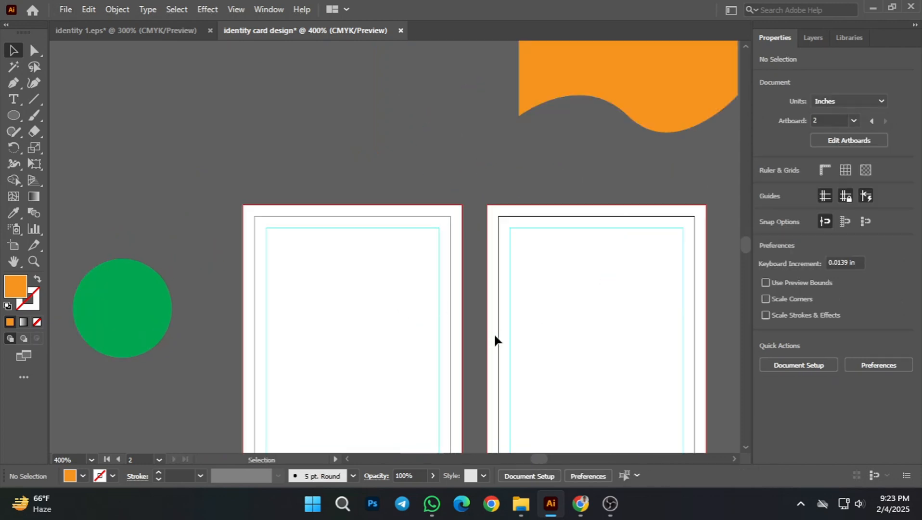
scroll(271, 334, "down", 1)
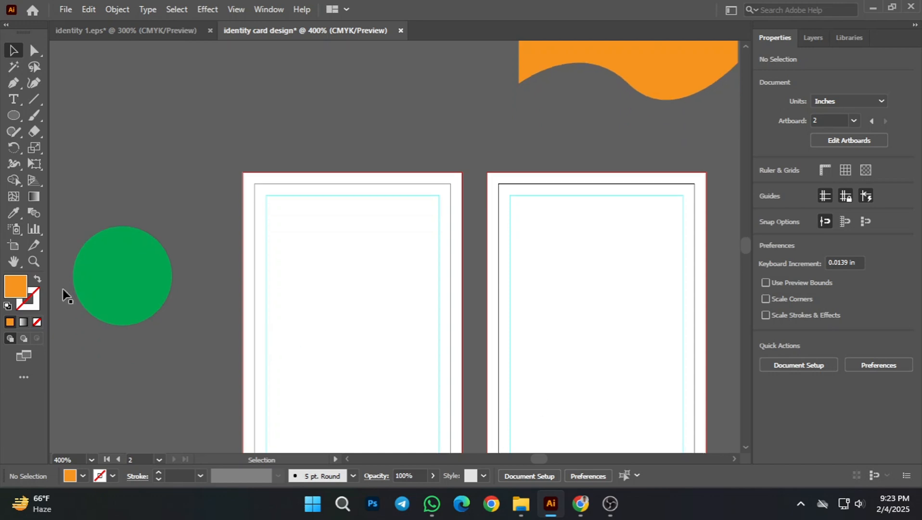
left_click(13, 83)
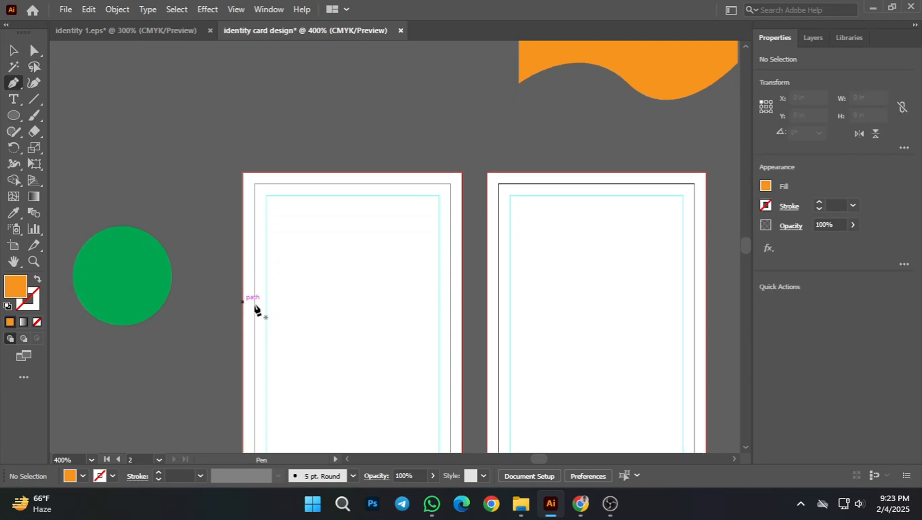
scroll(255, 308, "down", 1)
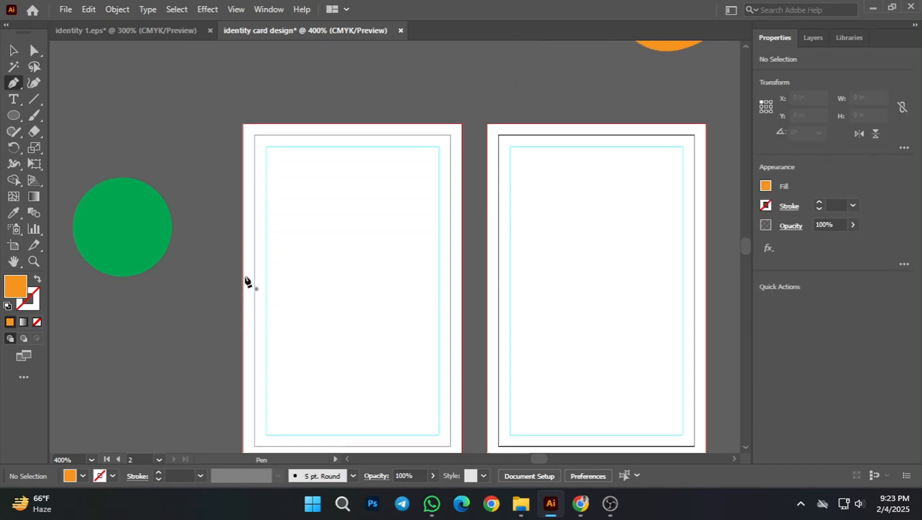
left_click(243, 224)
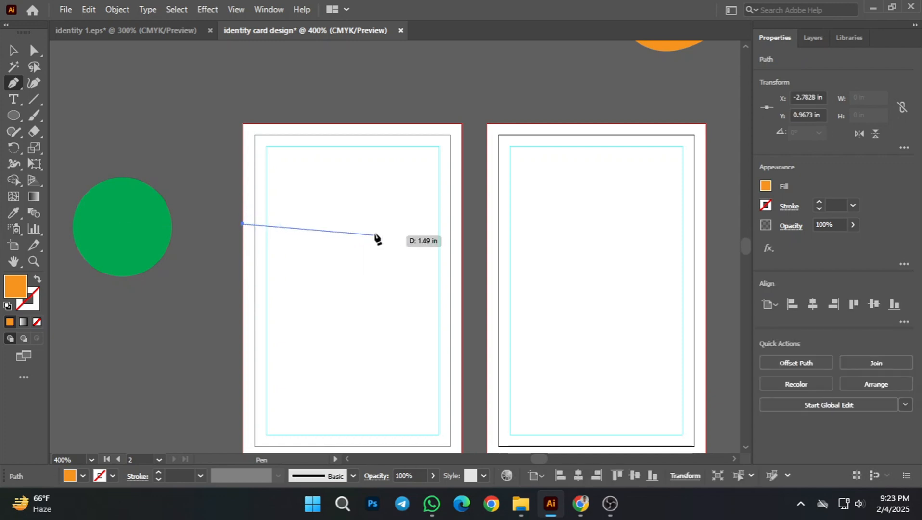
left_click_drag(366, 224, 426, 181)
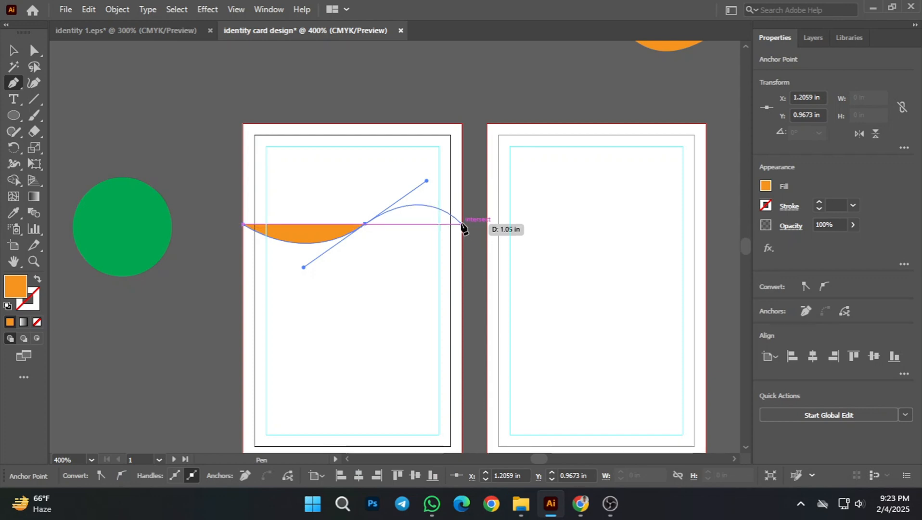
Step: Continue the curve to the right bleed edge at Y 0.9673 in, close the header through both upper bleed corners, and deselect it
left_click(463, 224)
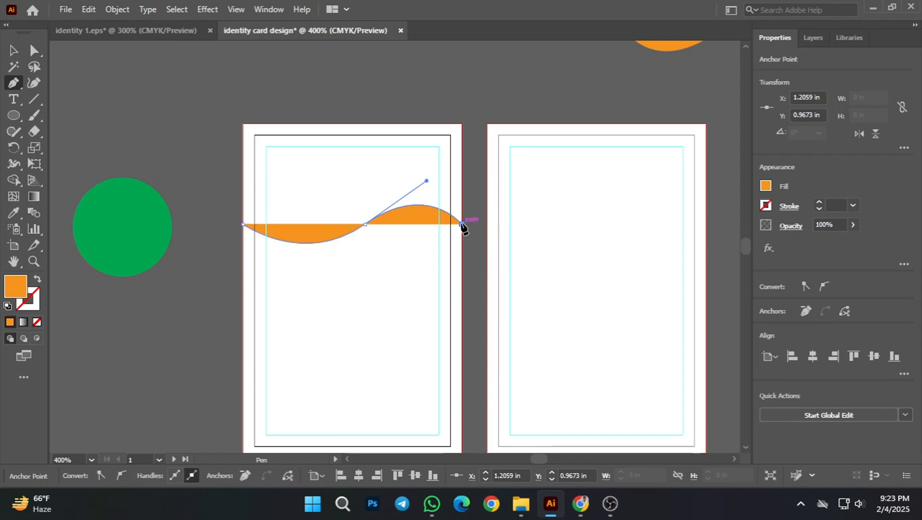
left_click(462, 123)
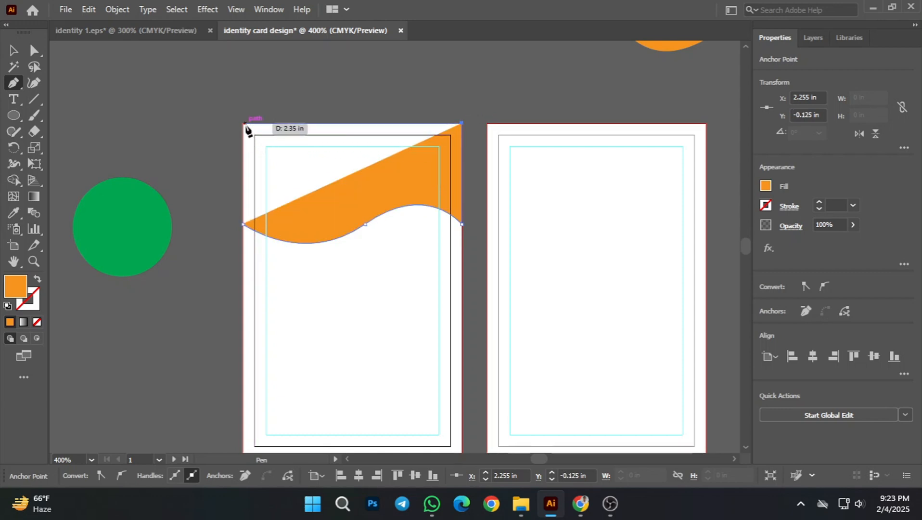
left_click(243, 124)
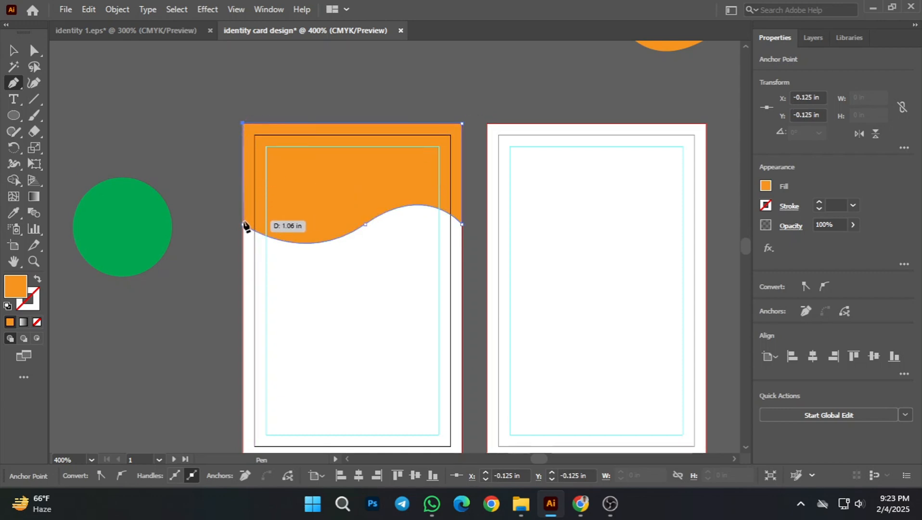
left_click(244, 224)
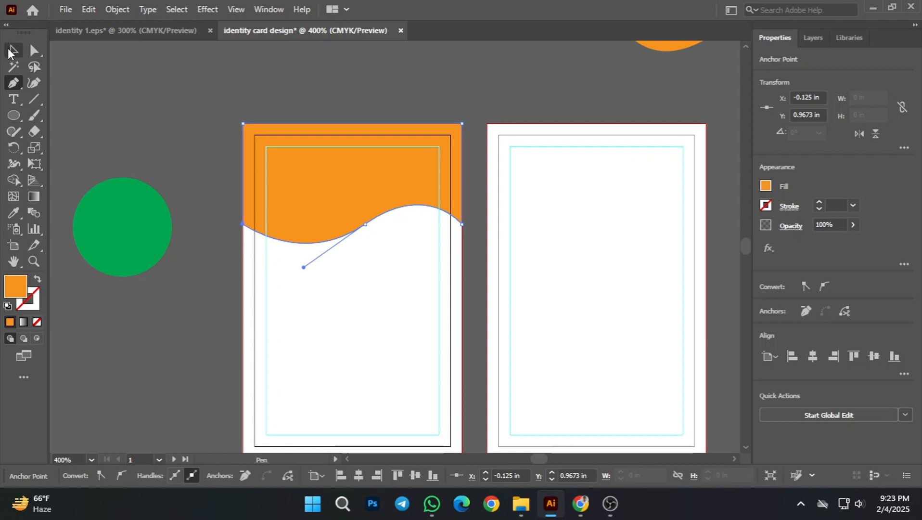
left_click(10, 51)
left_click(221, 178)
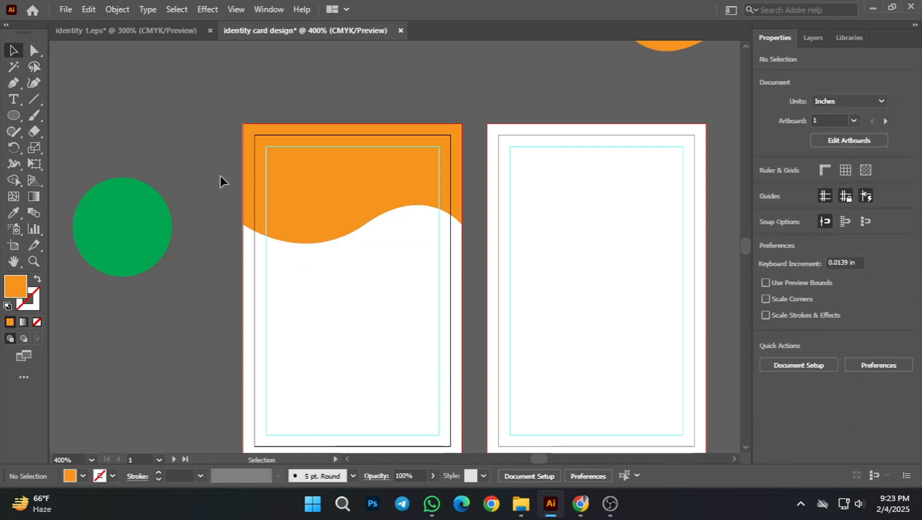
Step: Move the green circle onto the new header at about X 0.53 in, Y 0.375 in and bring it in front of the orange shape
left_click_drag(113, 219, 349, 208)
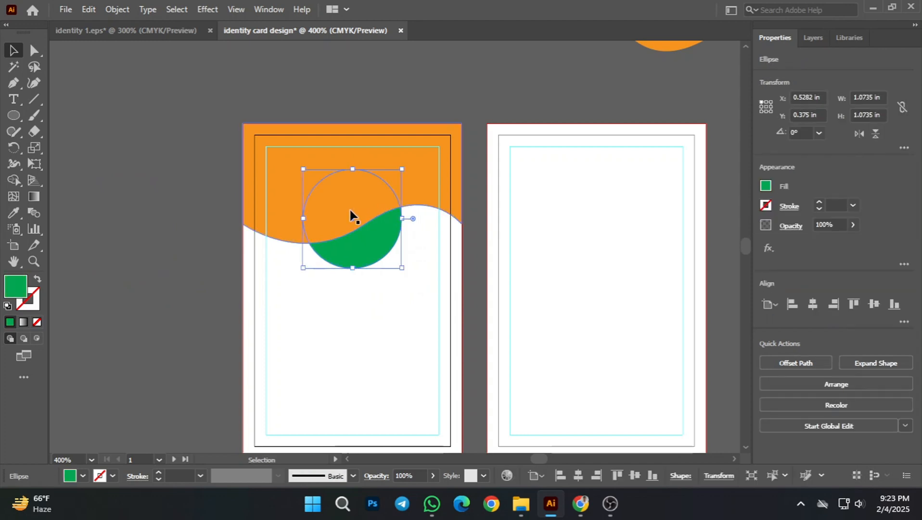
right_click(350, 216)
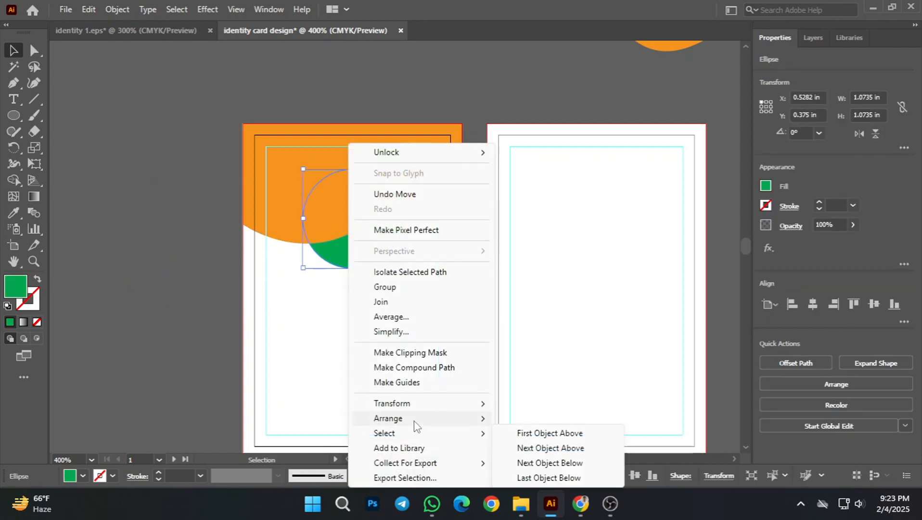
mouse_move(414, 425)
left_click(537, 422)
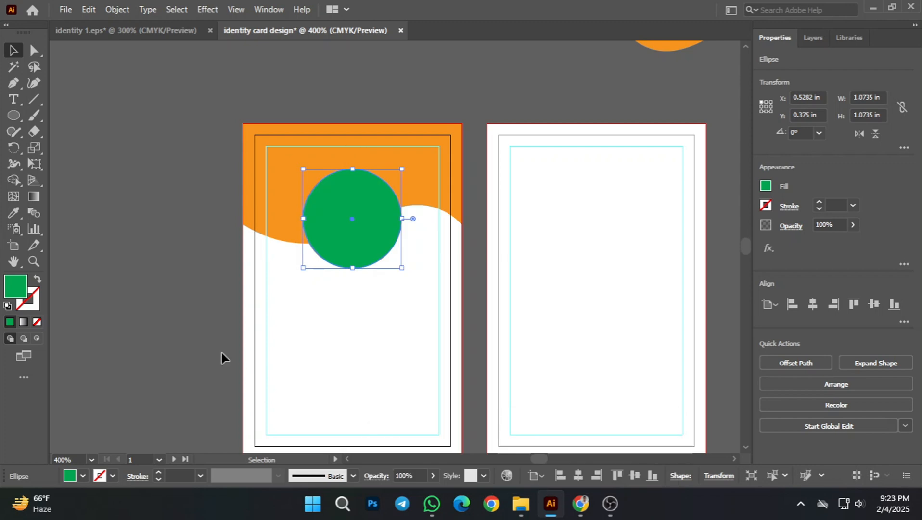
left_click(324, 296)
Step: Reposition the green circle on the header at Y 0.4044 in, centre it horizontally on the artboard, and deselect it
left_click_drag(351, 231, 369, 218)
left_click(211, 246)
left_click(172, 200)
left_click(375, 209)
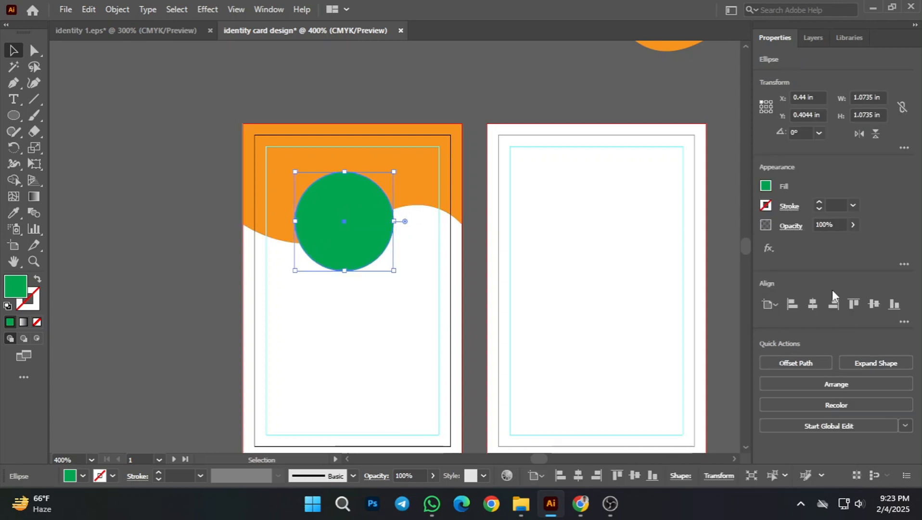
left_click(812, 303)
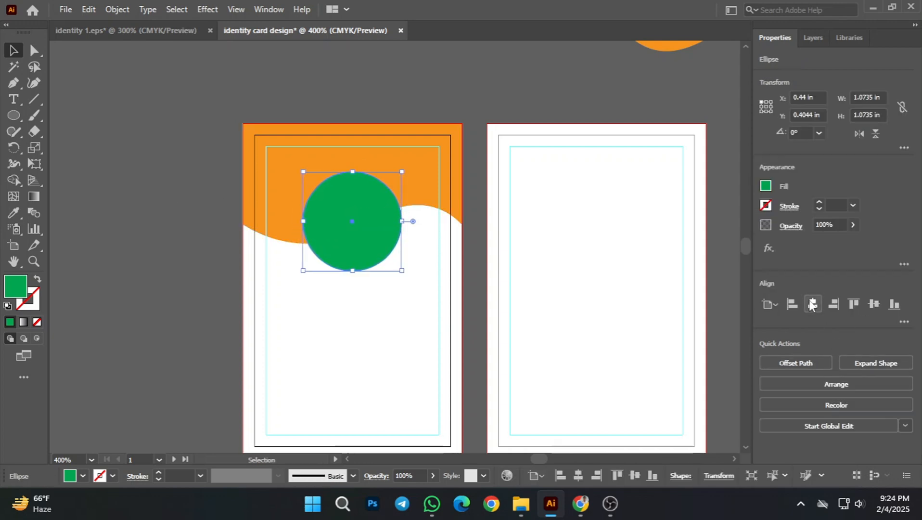
left_click(141, 252)
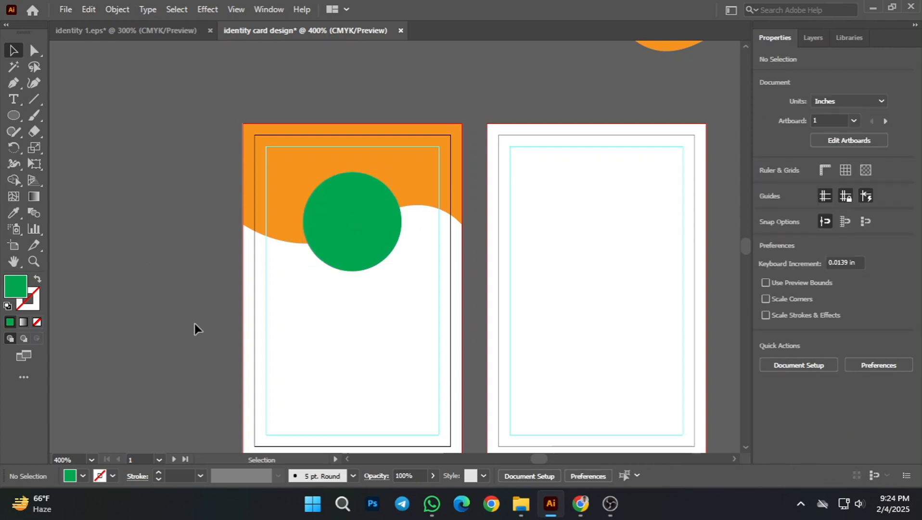
left_click(364, 248)
left_click(205, 299)
left_click_drag(496, 343, 511, 330)
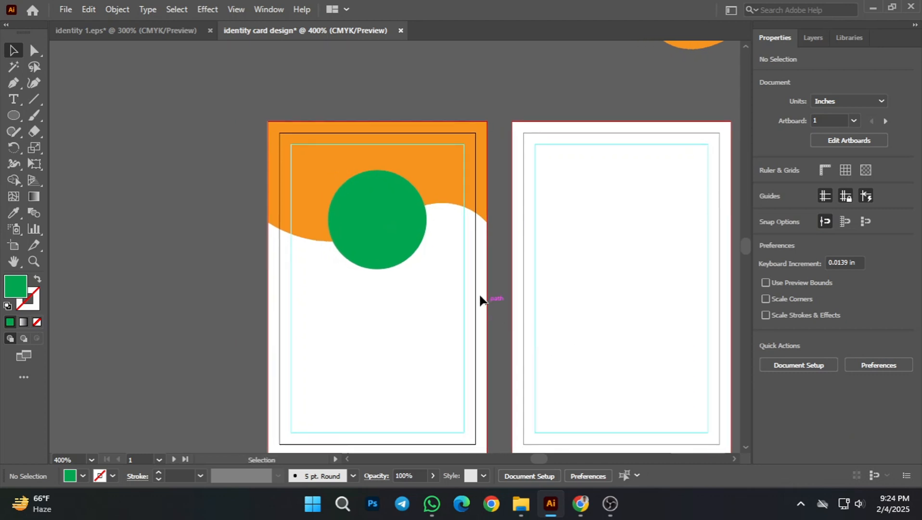
scroll(412, 218, "up", 1)
scroll(476, 326, "down", 1)
scroll(478, 315, "down", 1)
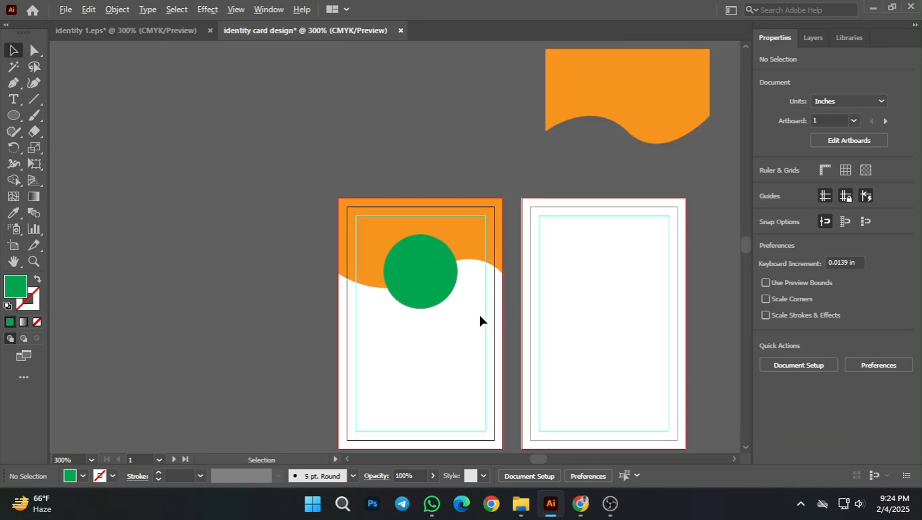
scroll(467, 325, "up", 1)
scroll(453, 237, "down", 3)
scroll(453, 236, "up", 1)
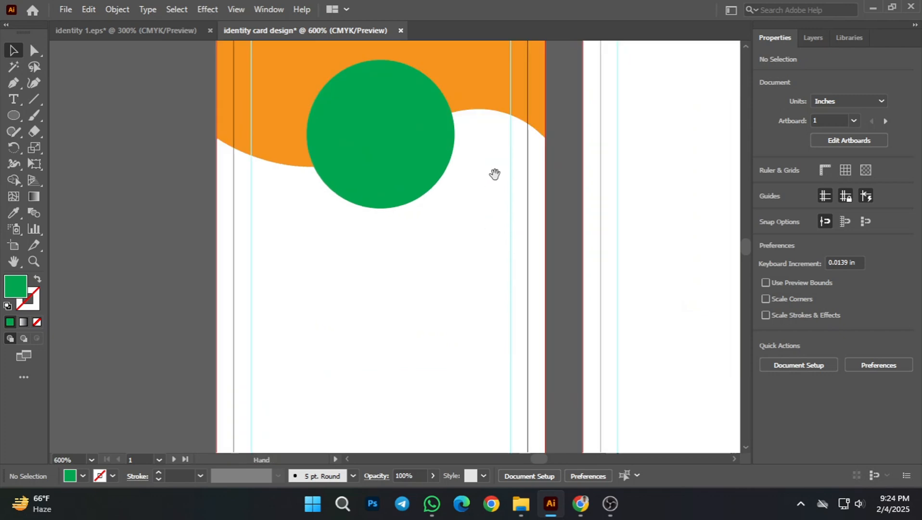
Step: Copy the ID details, barcode, placeholder texts and six colour swatches from identity 1.eps onto the card document's pasteboard, above and left of the first artboard
left_click(124, 31)
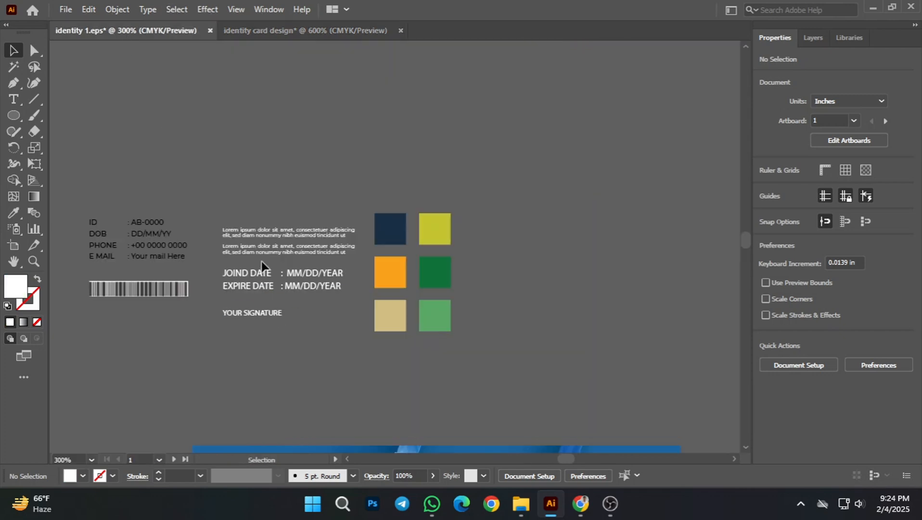
left_click(310, 282)
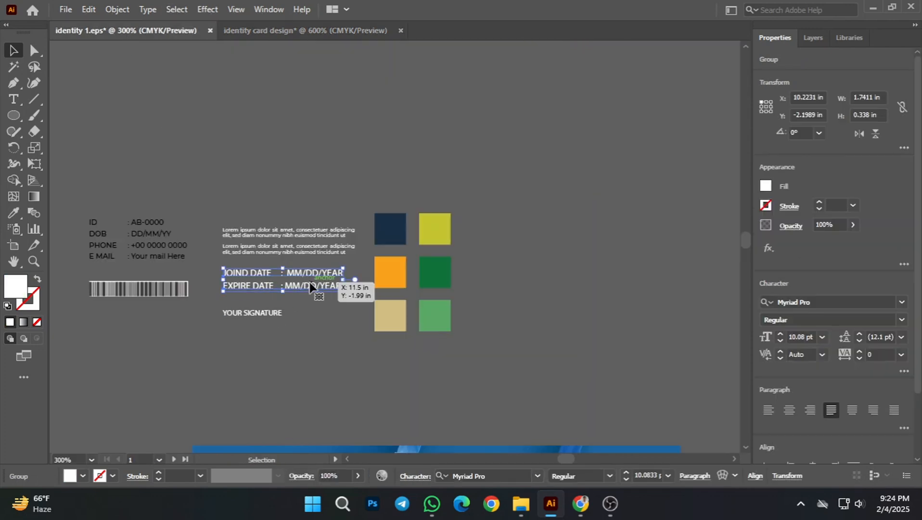
left_click(242, 201)
left_click_drag(453, 343, 270, 214)
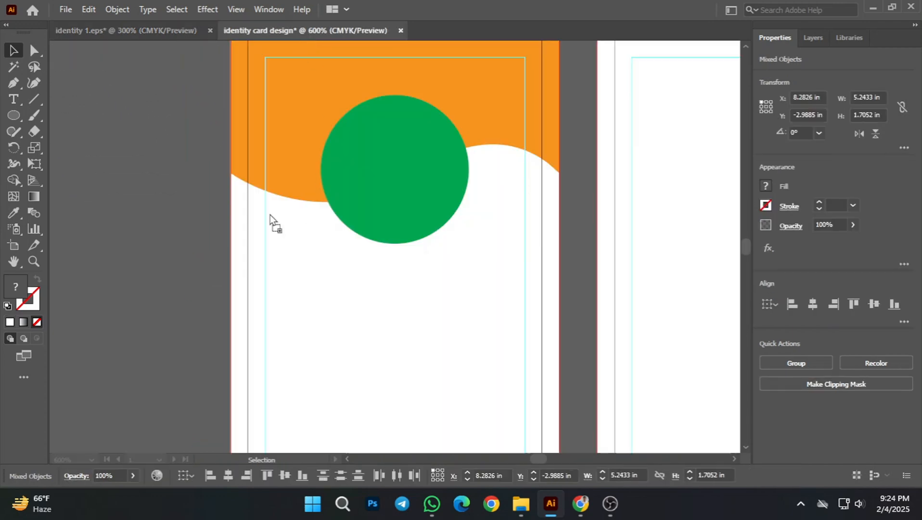
left_click_drag(198, 274, 206, 290)
scroll(298, 307, "down", 2)
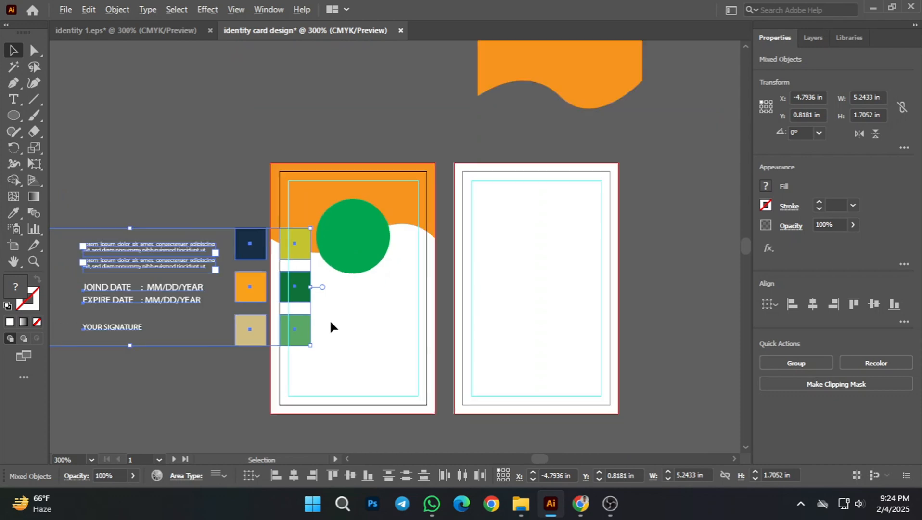
scroll(263, 266, "down", 1)
left_click_drag(287, 267, 310, 135)
left_click(232, 293)
Step: Recolour the first artboard's wave header with the dark navy swatch using the Eyedropper, and deselect it
key("space")
left_click_drag(425, 247, 547, 292)
scroll(399, 279, "up", 1)
left_click(377, 236)
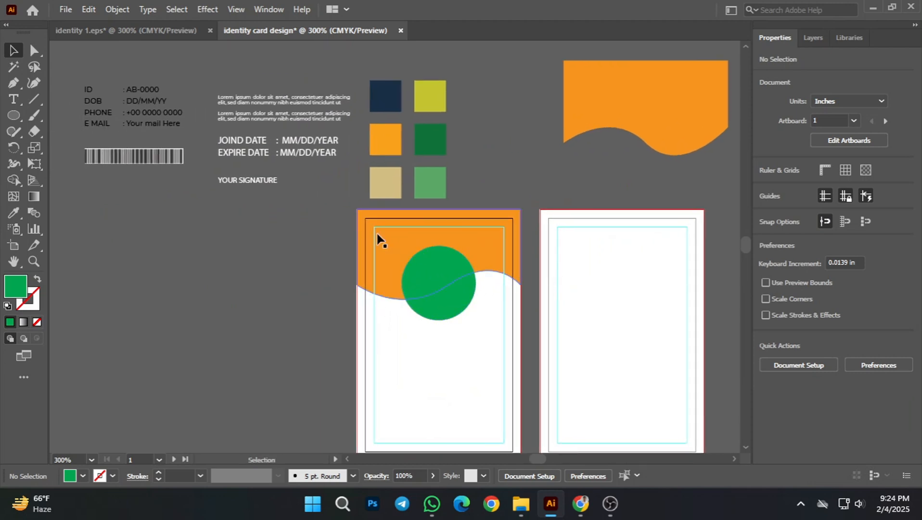
left_click(12, 212)
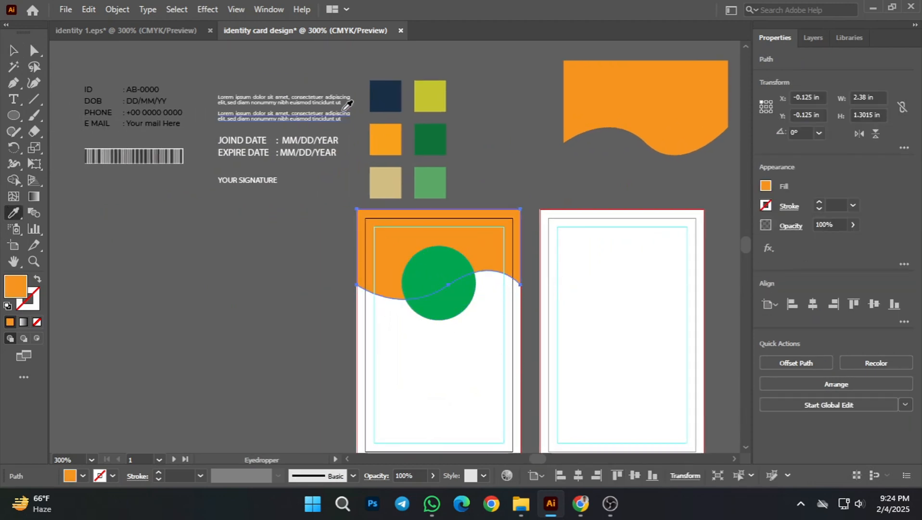
left_click(385, 95)
left_click(13, 50)
left_click(516, 365)
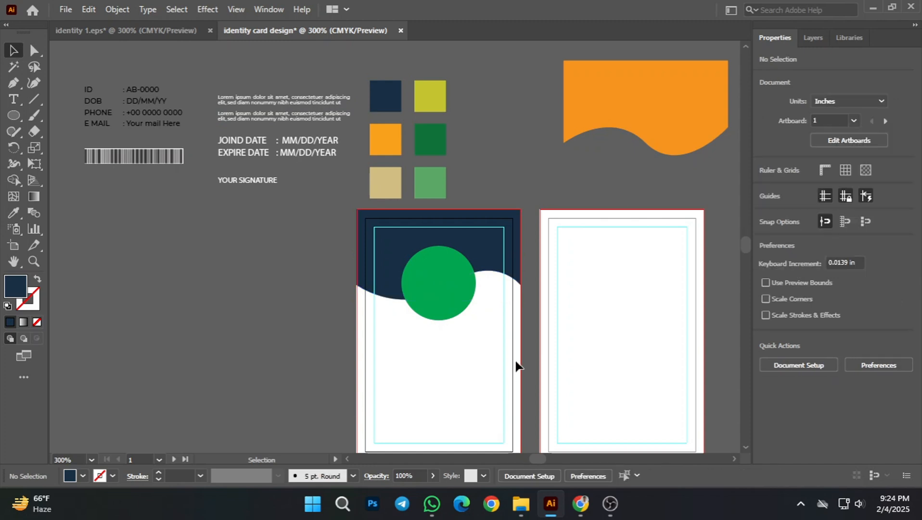
Step: Recolour the green circle with the orange swatch using the Eyedropper, and deselect it
left_click(448, 288)
left_click(18, 214)
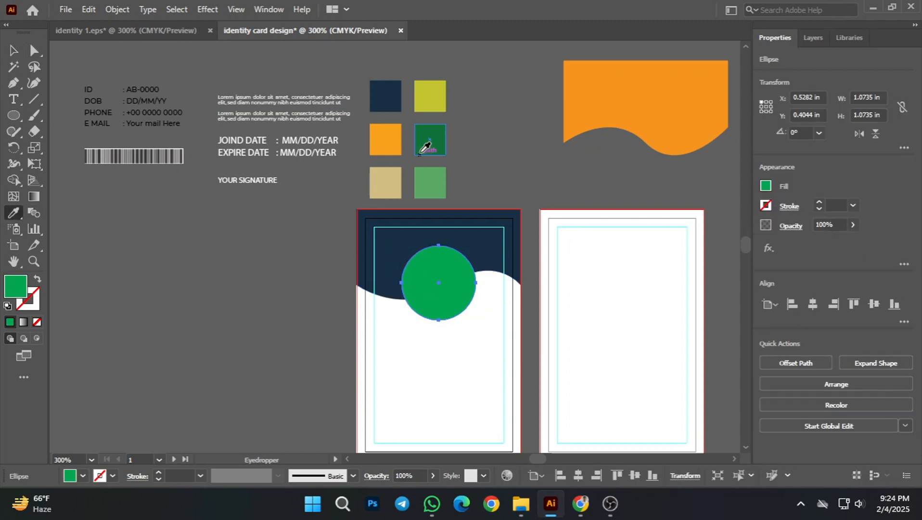
left_click(390, 140)
left_click(12, 51)
left_click(146, 235)
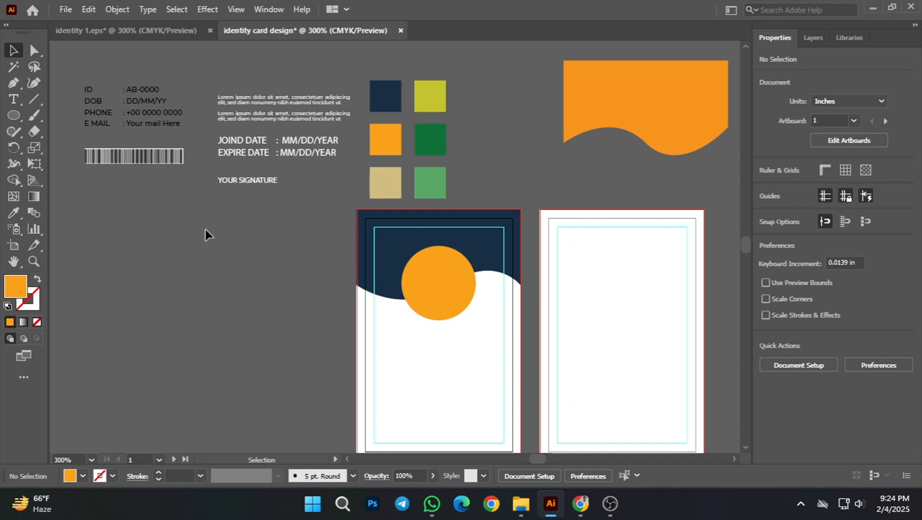
scroll(413, 287, "up", 2)
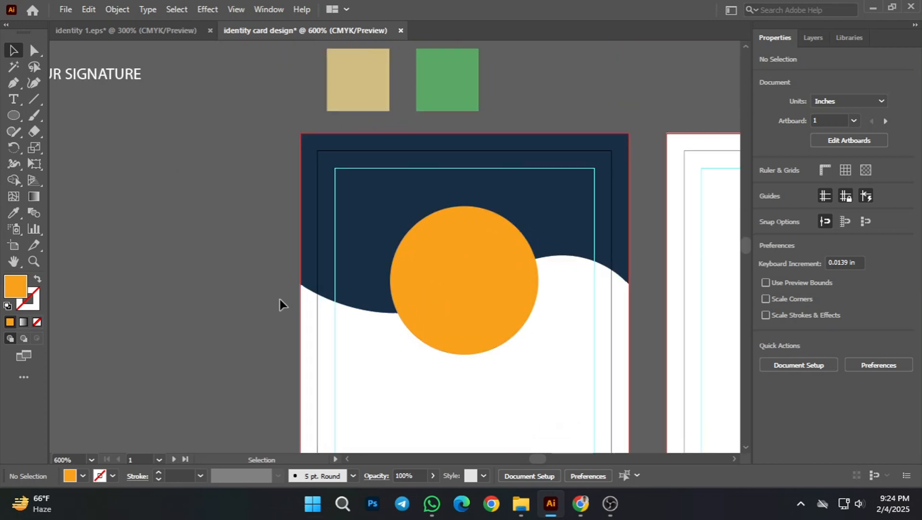
left_click_drag(274, 275, 258, 270)
mouse_move(514, 261)
left_mouse_down()
mouse_move(467, 262)
mouse_move(501, 256)
left_mouse_up()
scroll(375, 290, "down", 1)
left_click(446, 249)
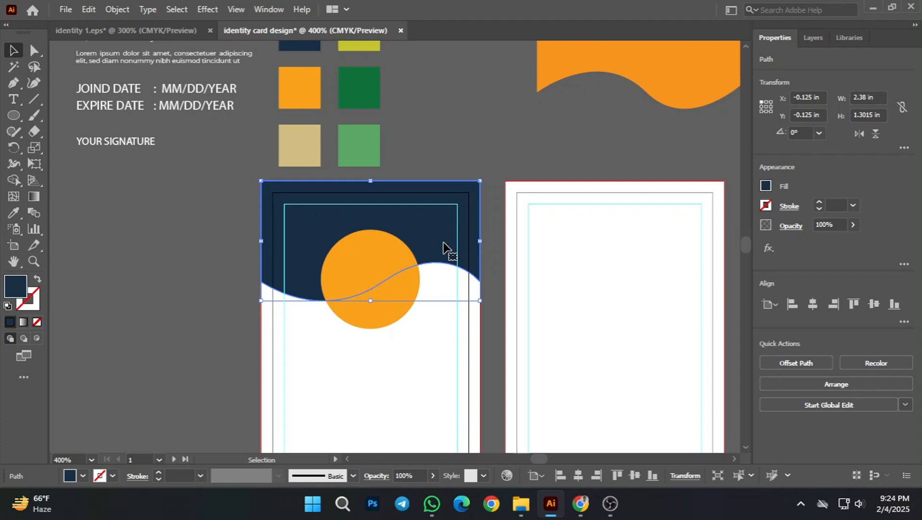
key("ctrl+alt")
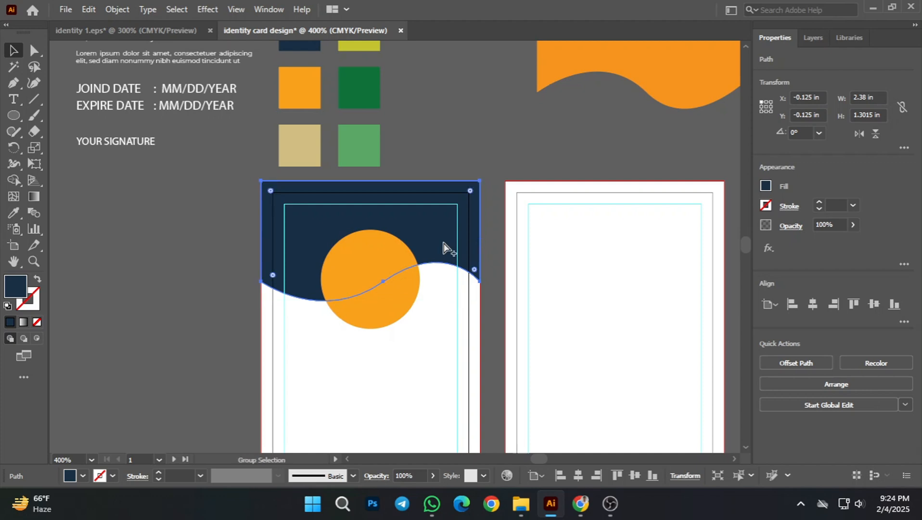
left_click_drag(413, 235, 555, 236)
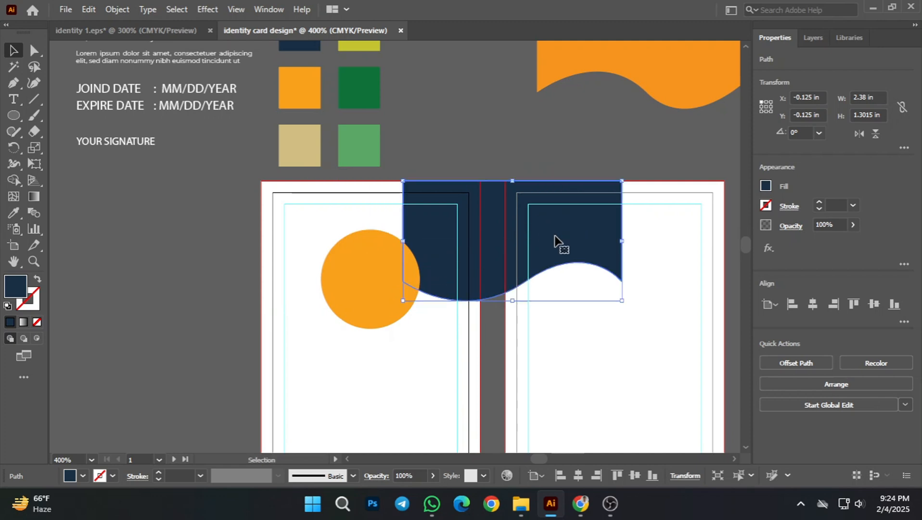
key("ctrl+z")
left_click(451, 377)
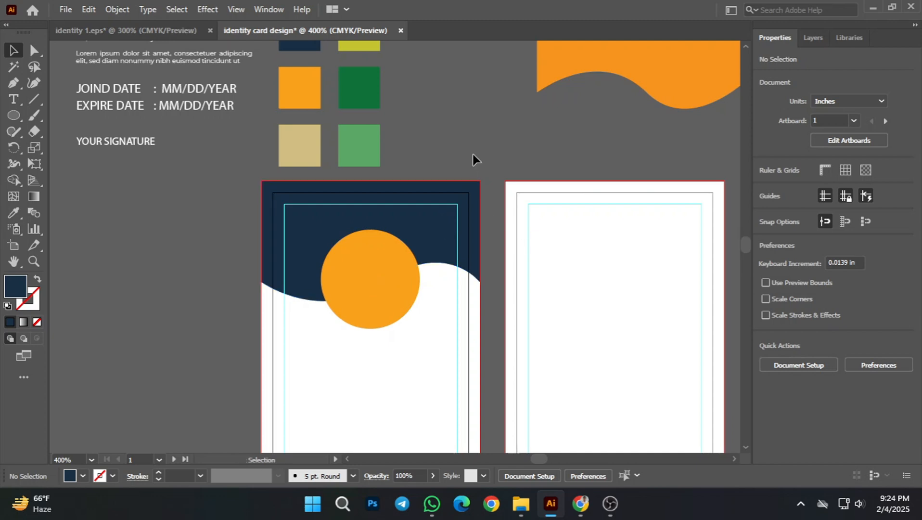
Step: Duplicate the navy wave header straight down to Y 0 in and recolour the copy with the tan swatch
left_click_drag(433, 237, 435, 249)
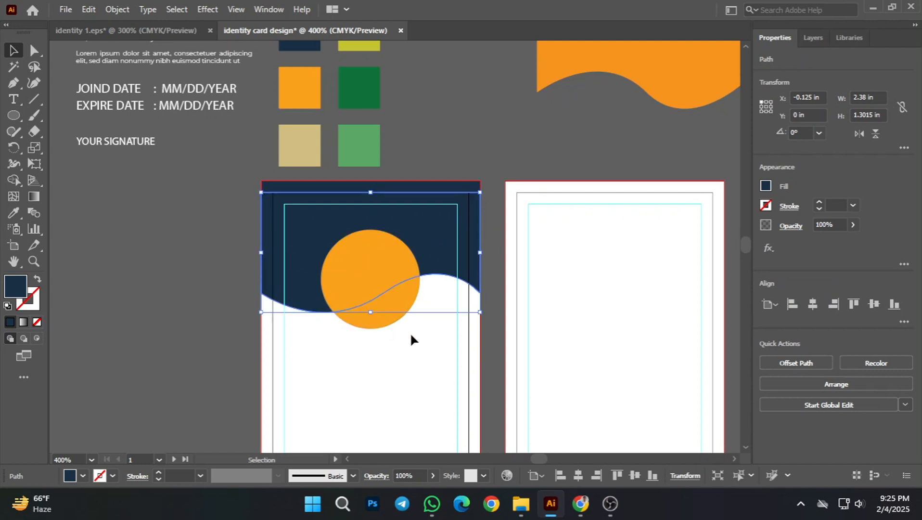
left_click(13, 212)
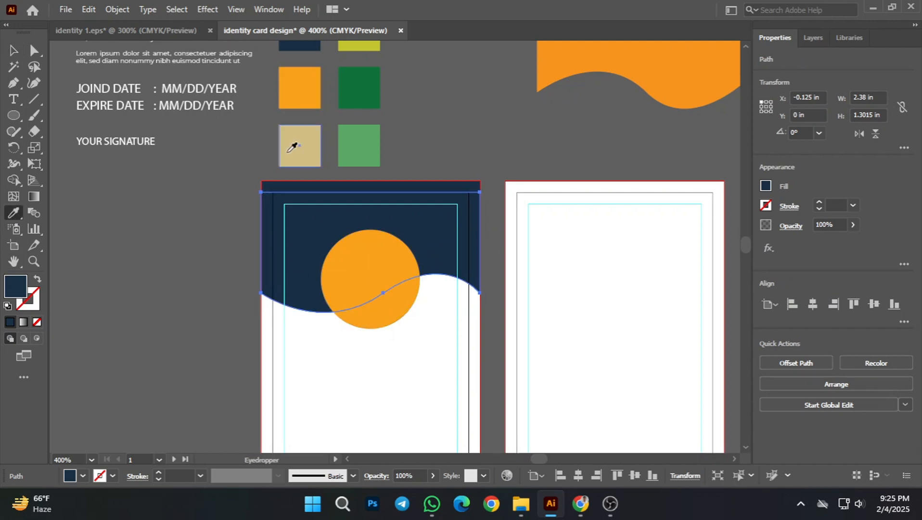
left_click(289, 150)
left_click(14, 51)
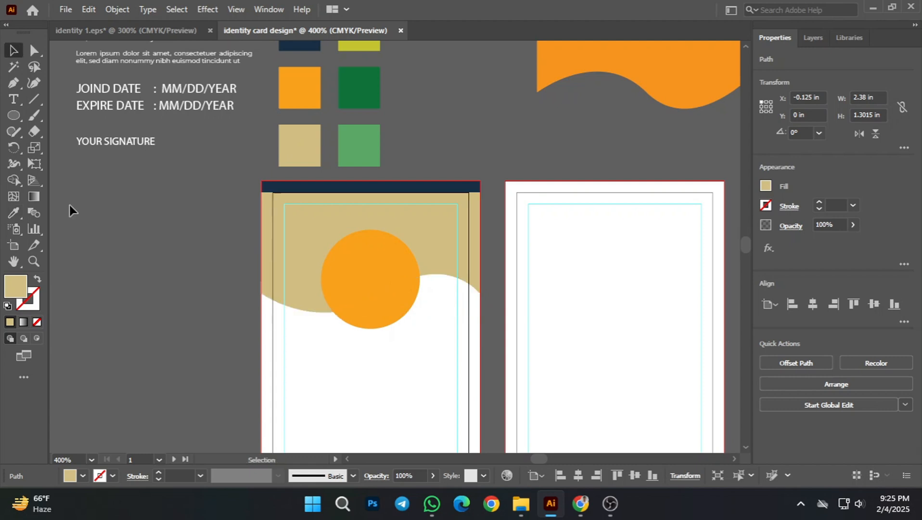
left_click(70, 207)
Step: Bring the original navy header to the front and place the orange circle in front of it
right_click(438, 189)
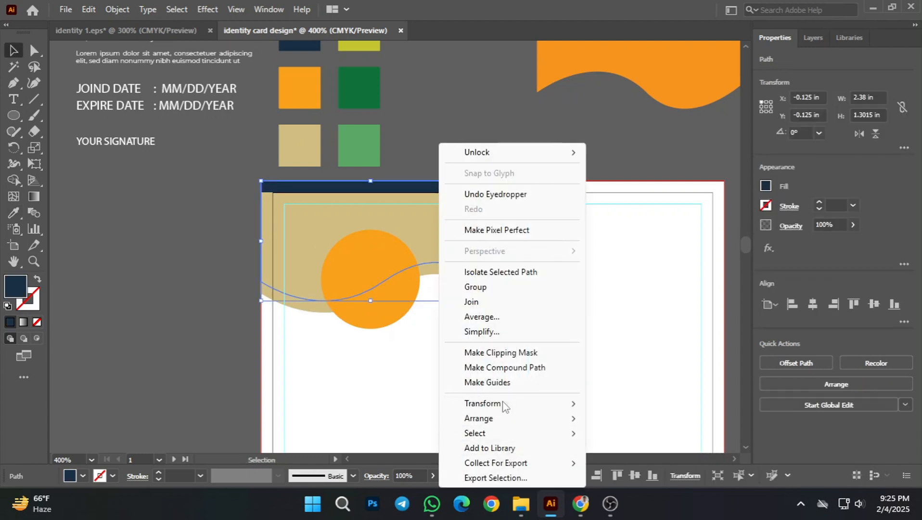
mouse_move(553, 418)
left_click(609, 419)
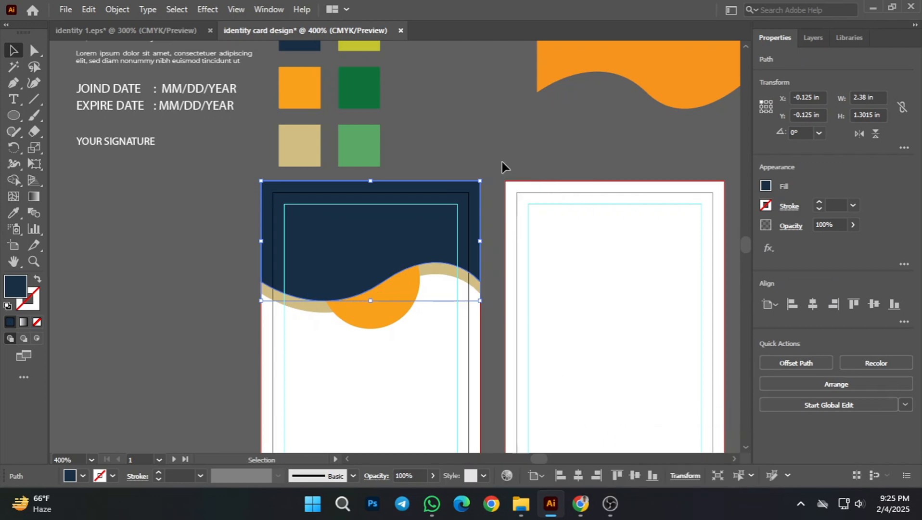
left_click(500, 169)
left_click(410, 288)
right_click(410, 288)
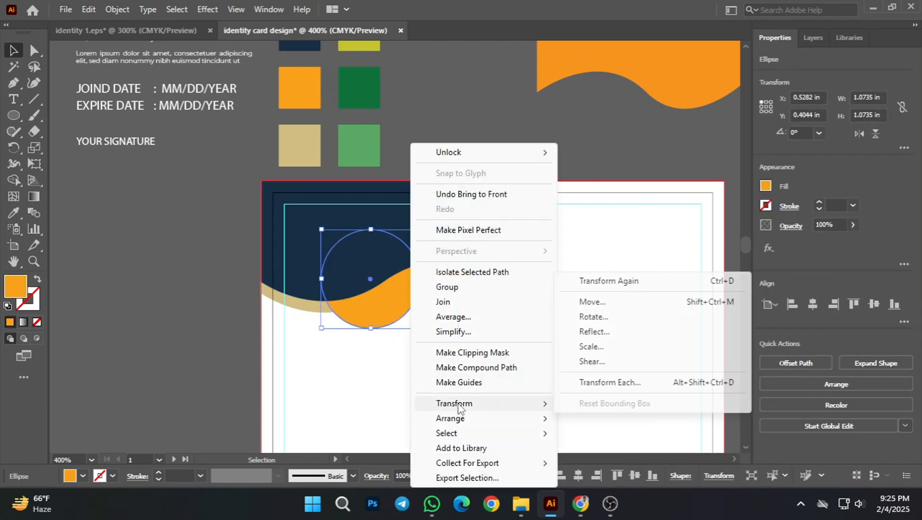
mouse_move(454, 418)
left_click(597, 418)
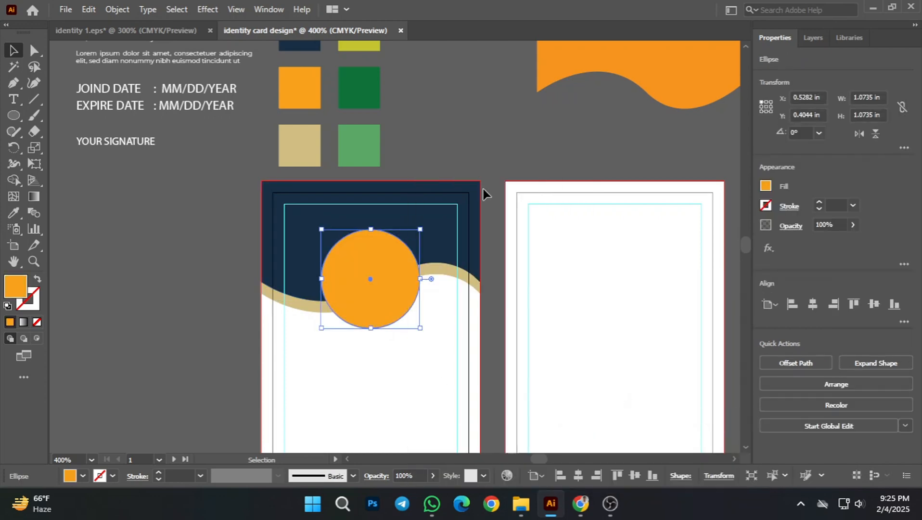
left_click(527, 160)
Step: Nudge the tan wave upward until only a thin strip shows below the navy header's curve, and deselect it
scroll(248, 369, "up", 2)
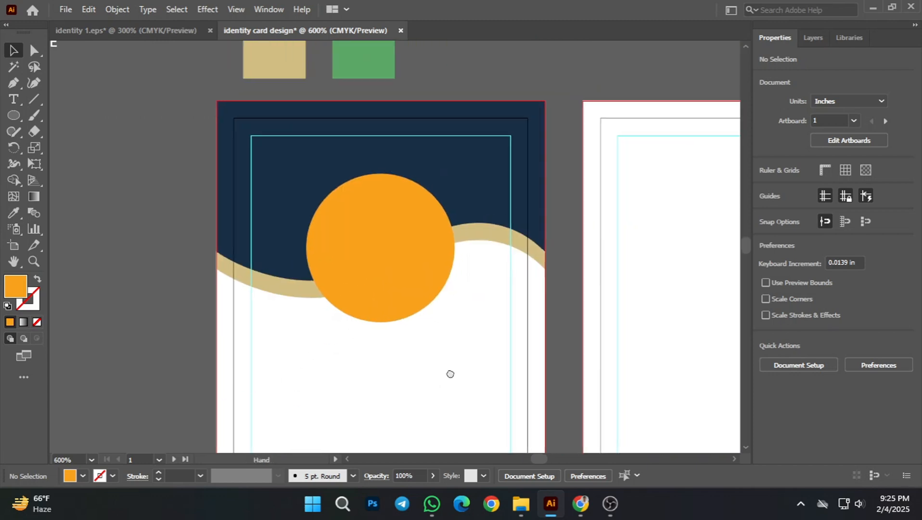
scroll(455, 373, "down", 3)
scroll(462, 389, "down", 1)
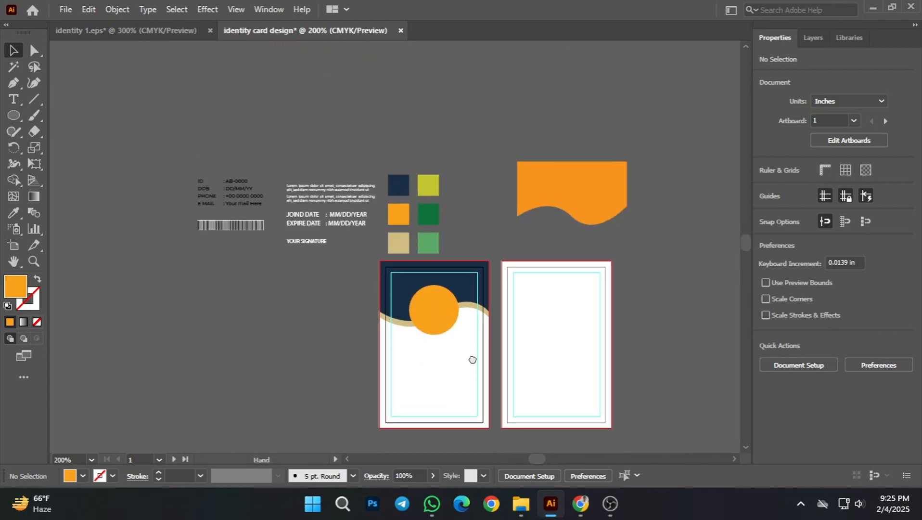
scroll(451, 337, "up", 2)
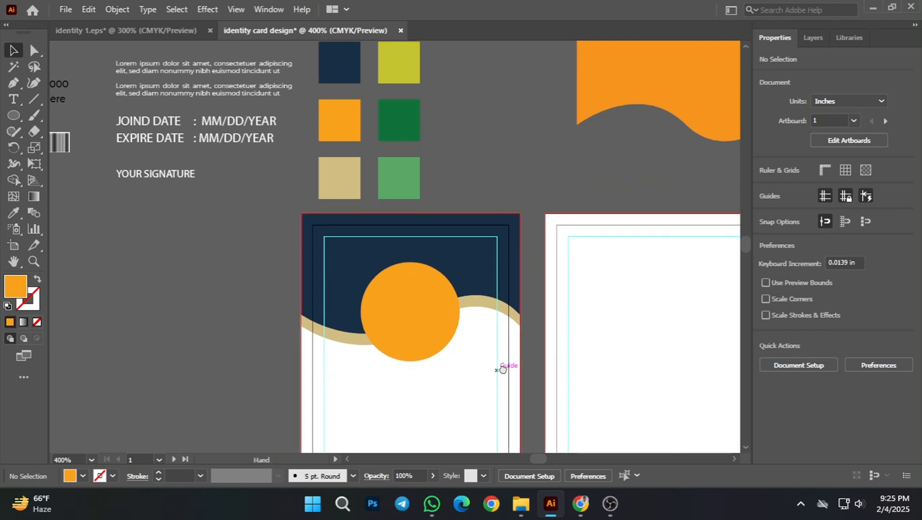
left_click(485, 307)
key("Up")
key("Up")
key("Up")
key("Up")
key("Up")
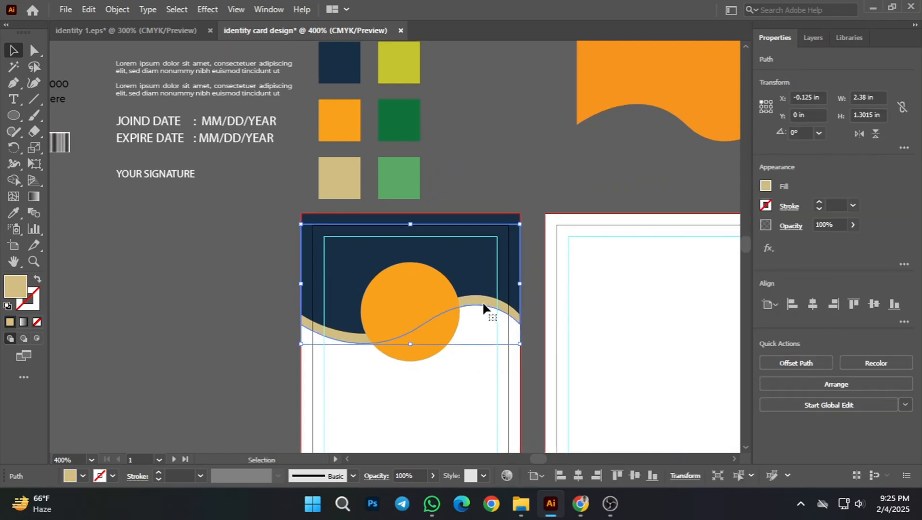
left_click(573, 197)
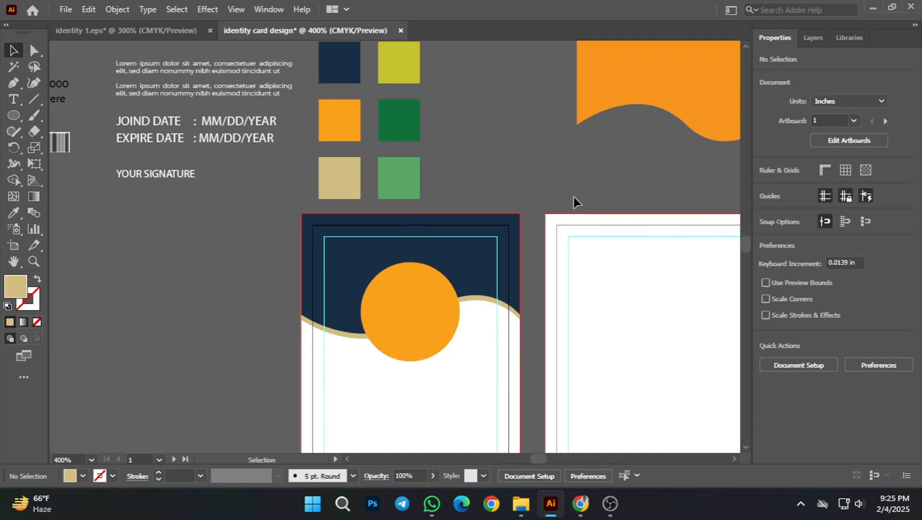
scroll(527, 372, "down", 2)
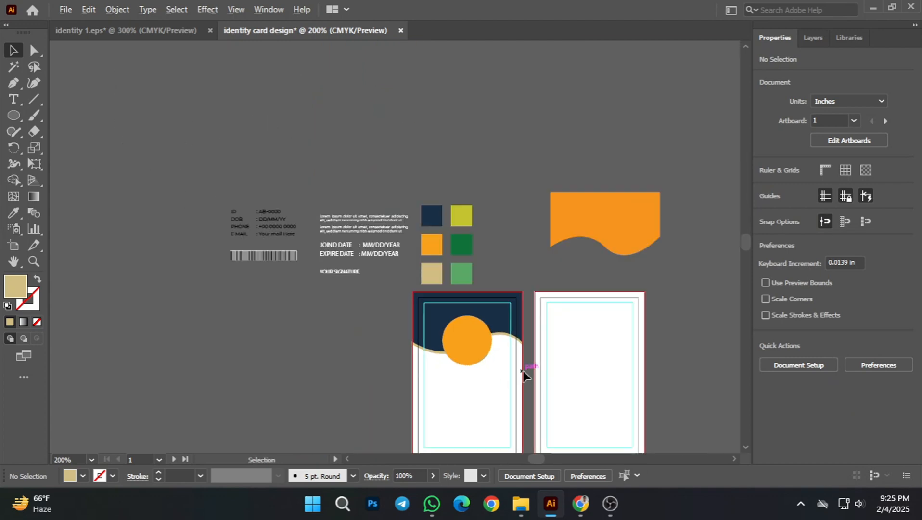
scroll(501, 349, "up", 4)
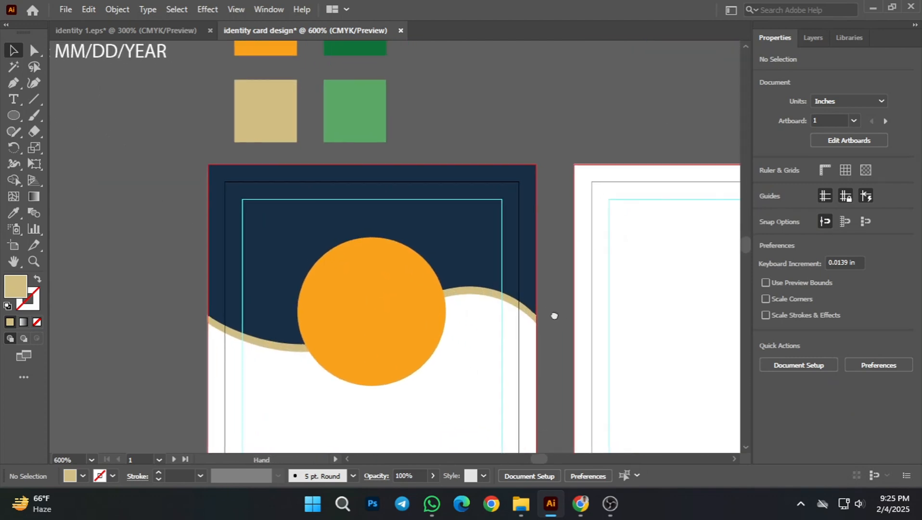
scroll(530, 361, "down", 1)
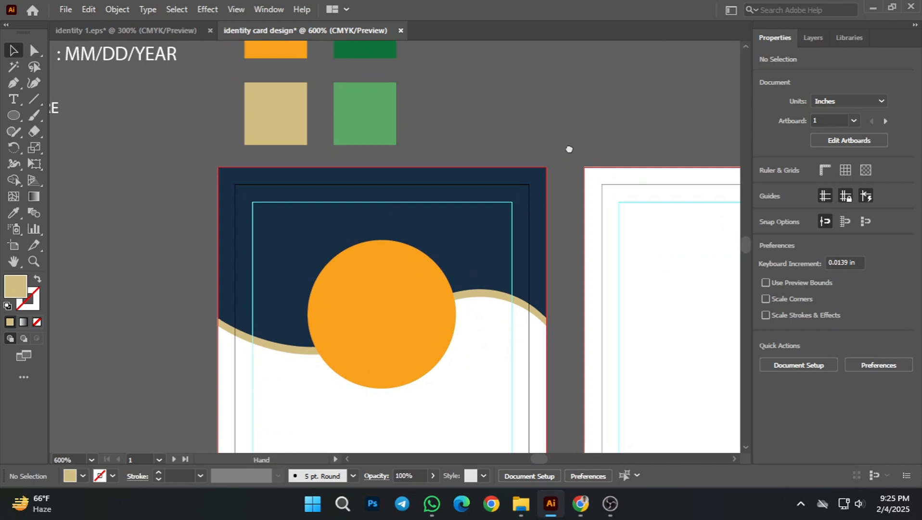
Step: Duplicate the tan wave straight down to Y about -0.035 in
left_click_drag(569, 149, 510, 131)
left_click(443, 278)
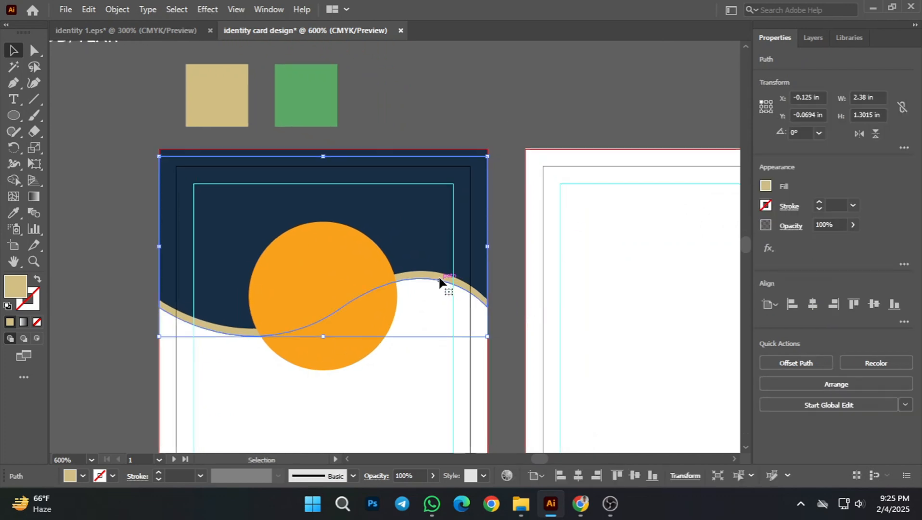
left_click_drag(439, 280, 439, 285)
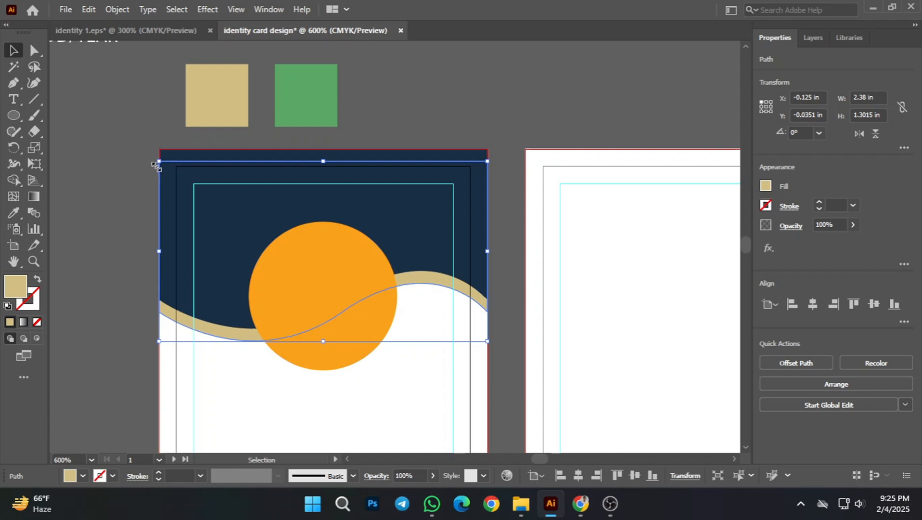
Step: Rotate the tan wave copy clockwise to about 356.49° and stretch its right side slightly beyond the card edge, then deselect it
left_click_drag(152, 165, 158, 153)
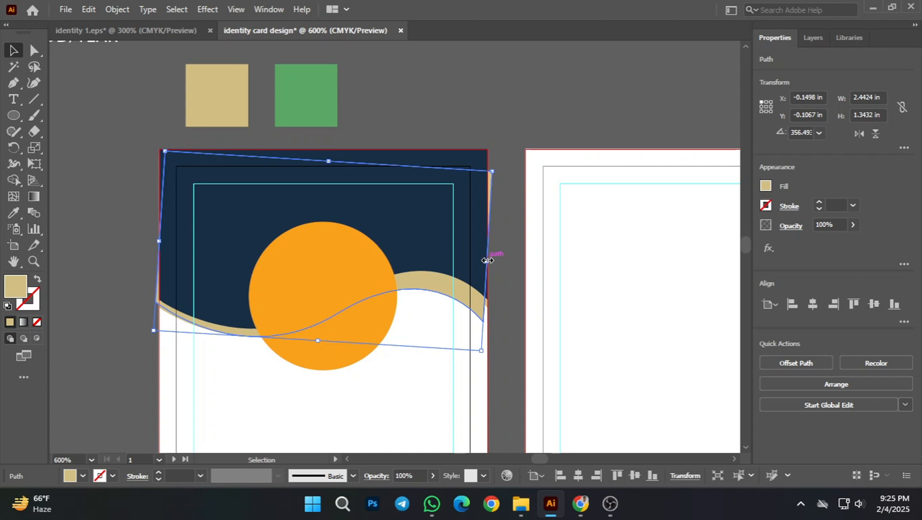
left_click_drag(487, 260, 493, 261)
left_click(544, 303)
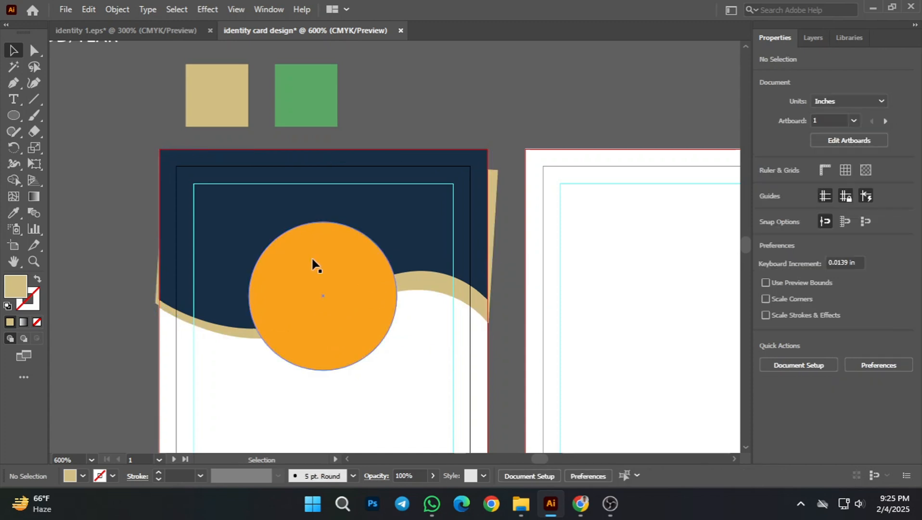
left_click(246, 243)
left_click(534, 296)
Step: Recolour the rotated wave copy with the light green swatch using the Eyedropper, and deselect it
left_click(487, 301)
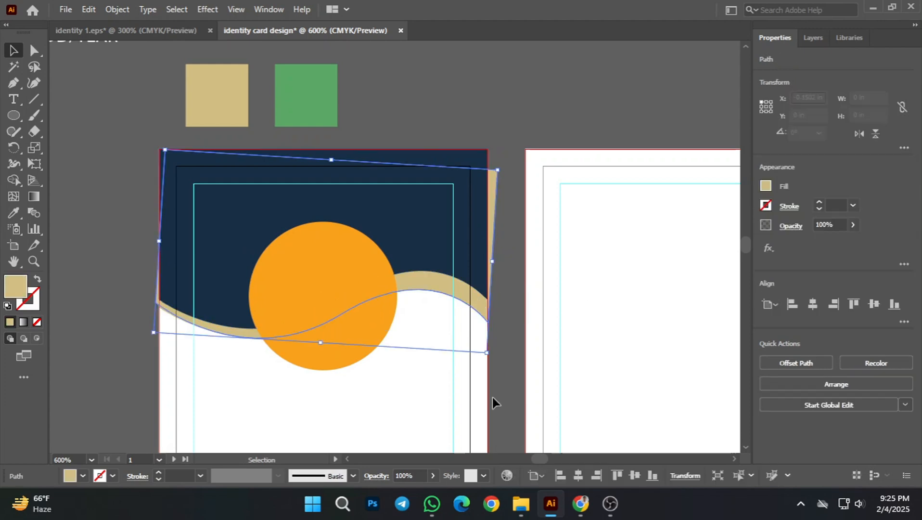
left_click(13, 214)
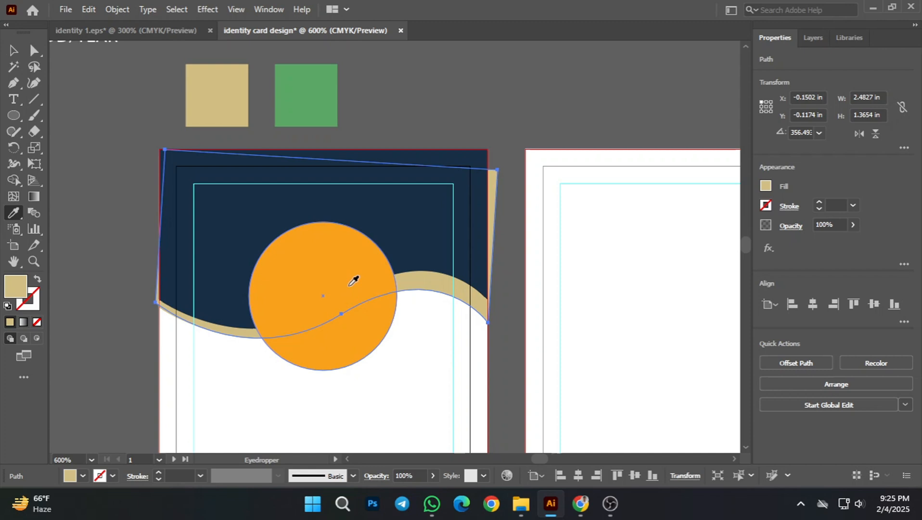
left_click(331, 99)
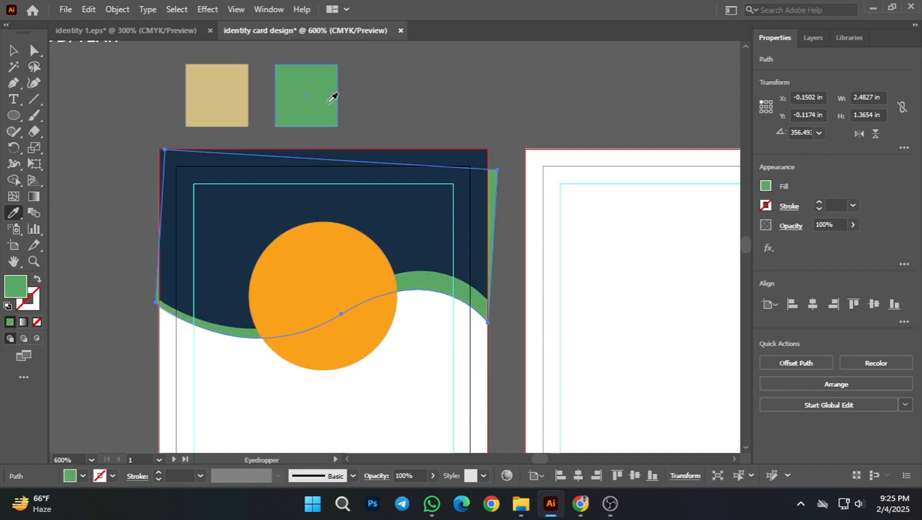
left_click(7, 52)
left_click(509, 225)
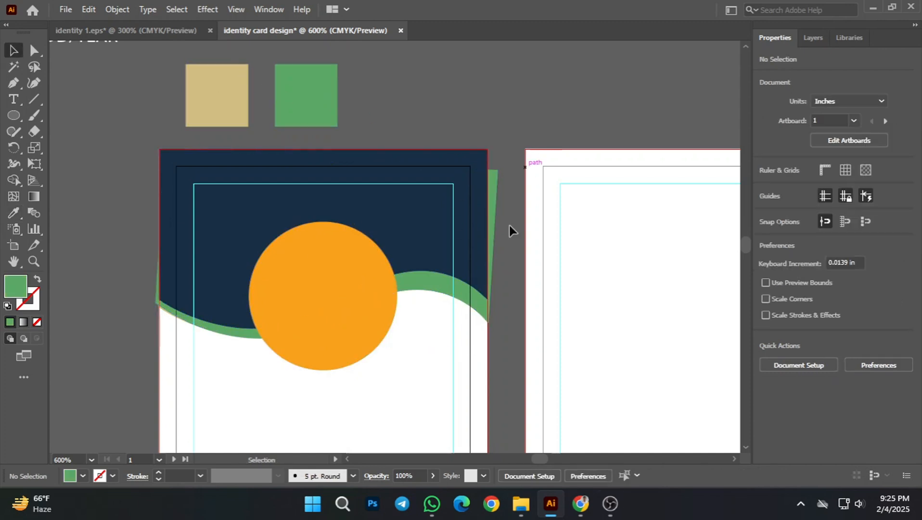
Step: Send the green wave backward so it sits behind the tan wave, and deselect it
left_click(484, 313)
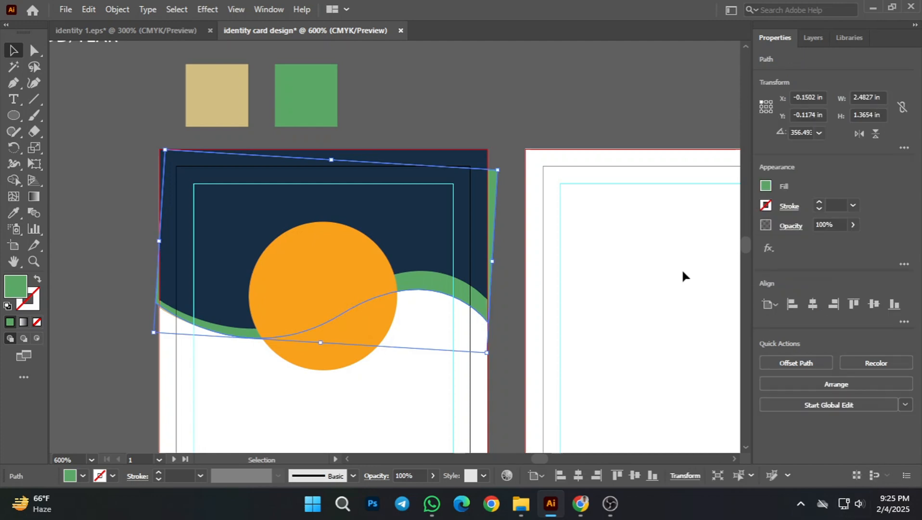
right_click(458, 308)
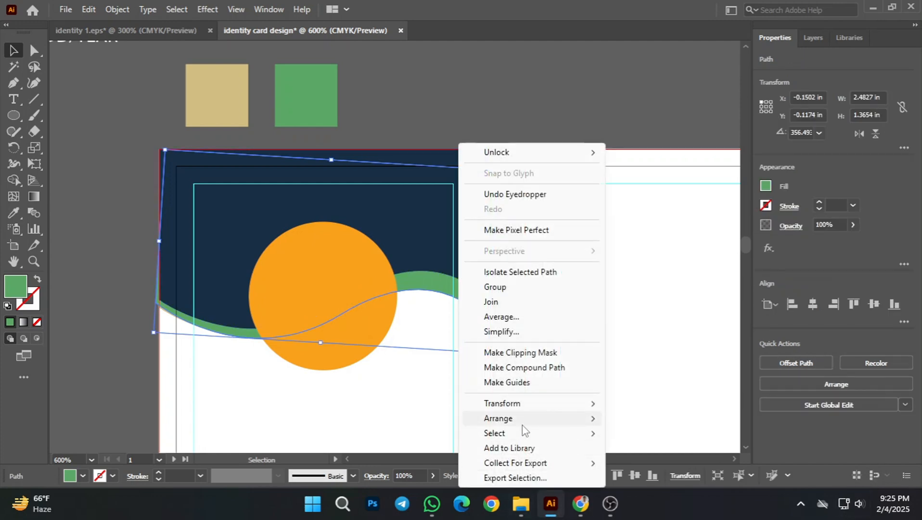
mouse_move(519, 417)
left_click(650, 447)
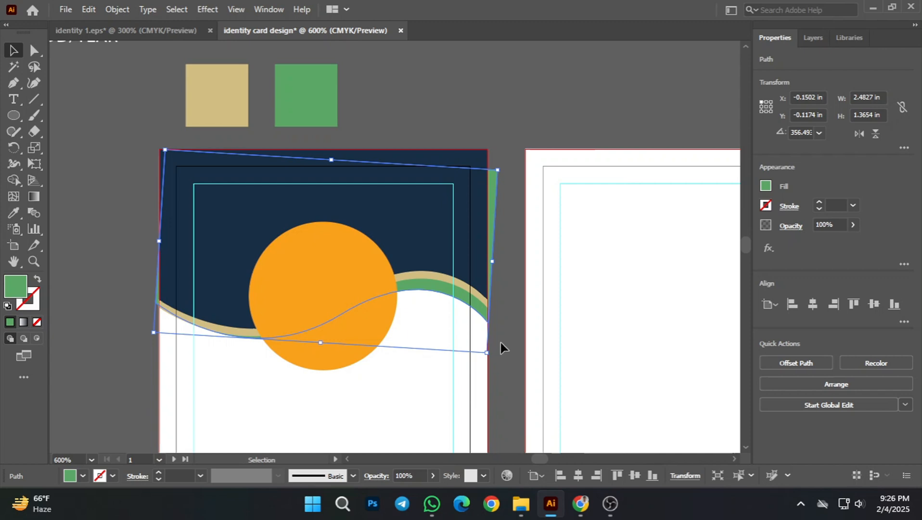
left_click(501, 337)
Step: Rotate the green wave further clockwise to about 354.8° and deselect it
scroll(418, 331, "up", 1)
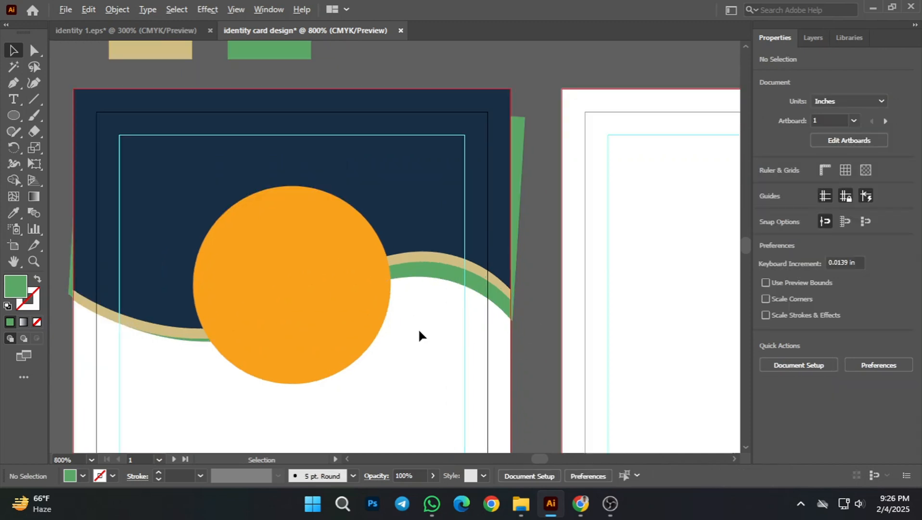
scroll(514, 327, "down", 2)
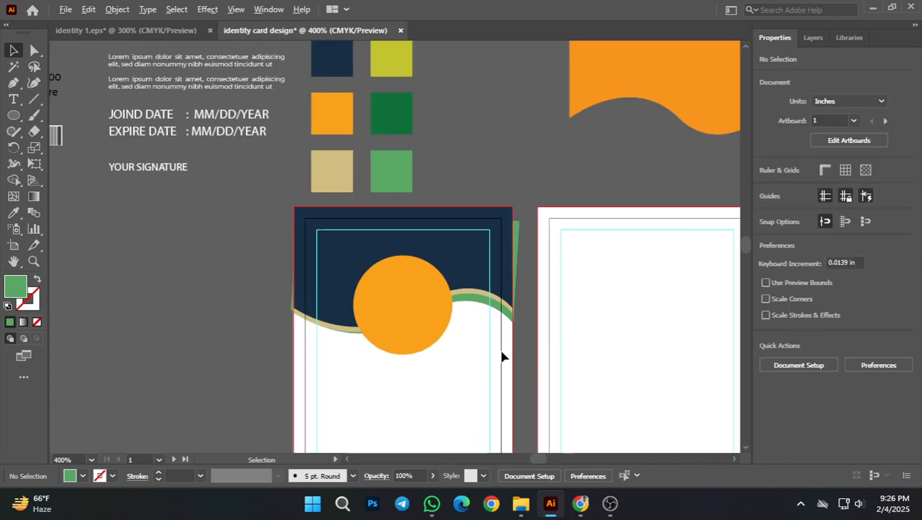
scroll(501, 348, "up", 1)
left_click(484, 282)
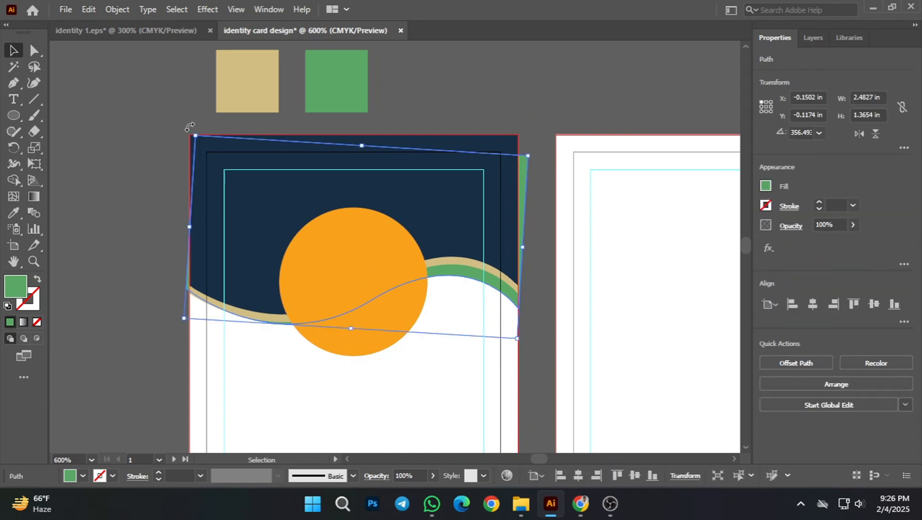
left_click_drag(189, 126, 195, 122)
left_click(151, 231)
Step: Nudge the green wave up to Y about -0.22 in, leaving a thin strip under the tan curve on the right, and deselect it
scroll(348, 279, "down", 1)
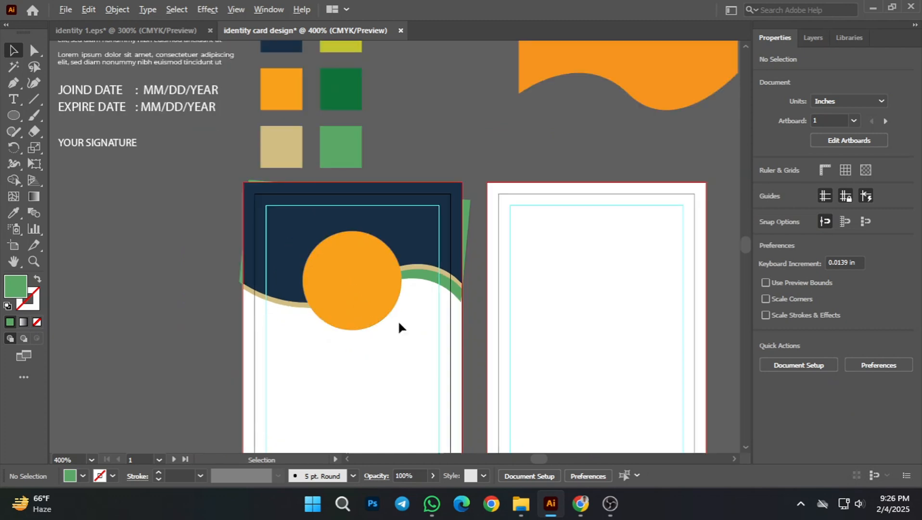
scroll(448, 296, "up", 1)
scroll(475, 332, "up", 1)
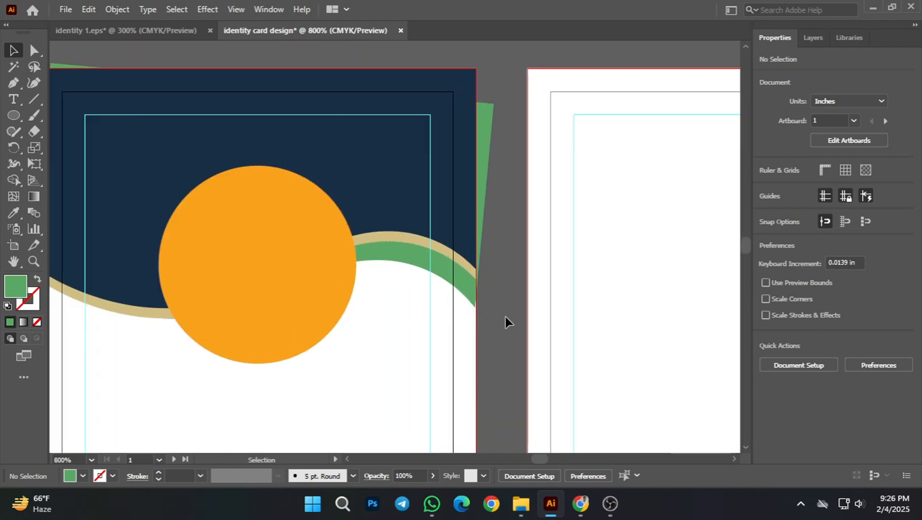
left_click(422, 264)
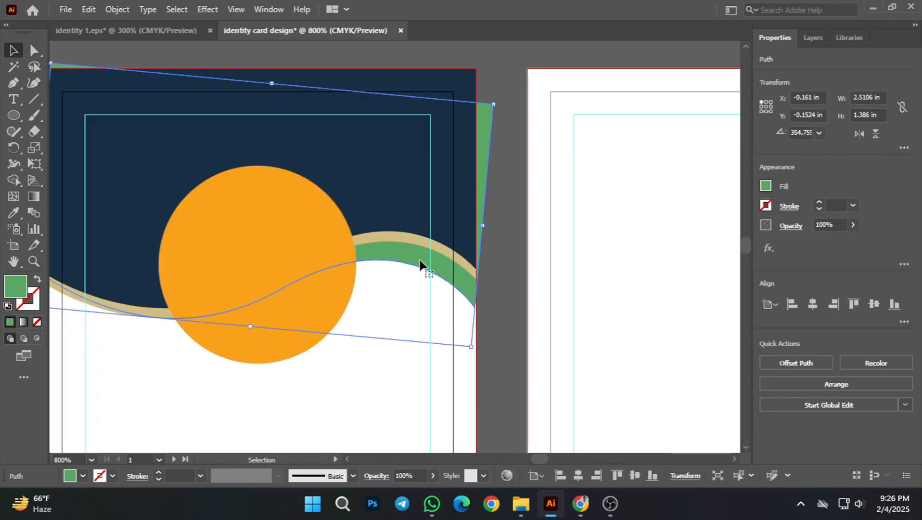
key("Up")
key("Up")
key("Up")
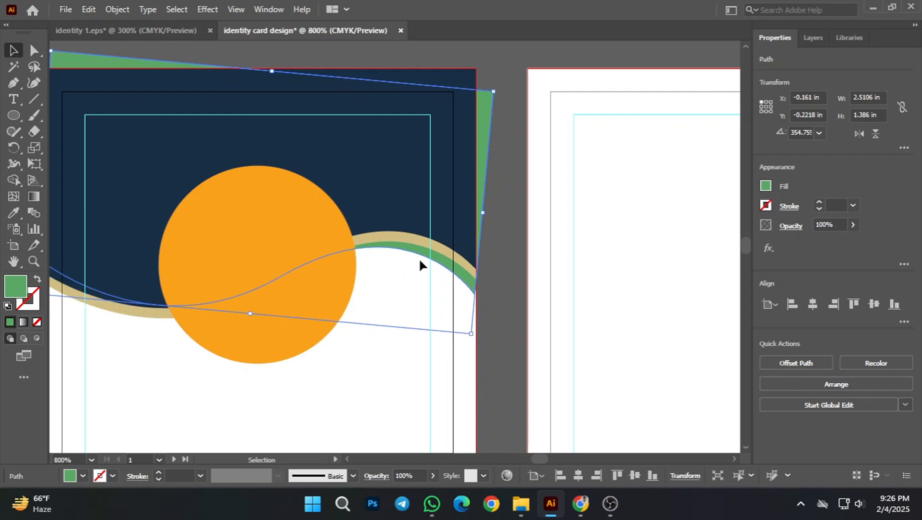
key("Down")
key("Up")
scroll(284, 261, "down", 1)
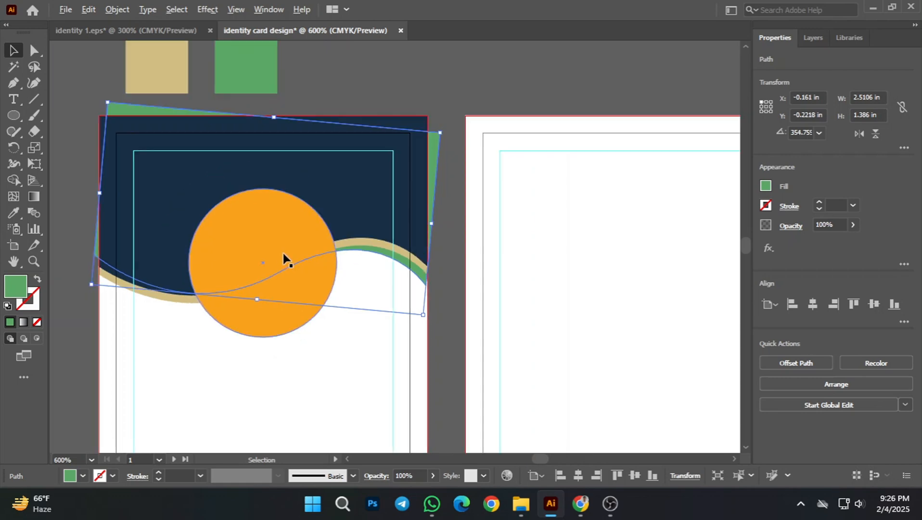
left_click(456, 335)
Step: Recolour the green wave with the header's navy using the Eyedropper, and deselect it
scroll(457, 335, "down", 1)
left_click_drag(456, 335, 508, 259)
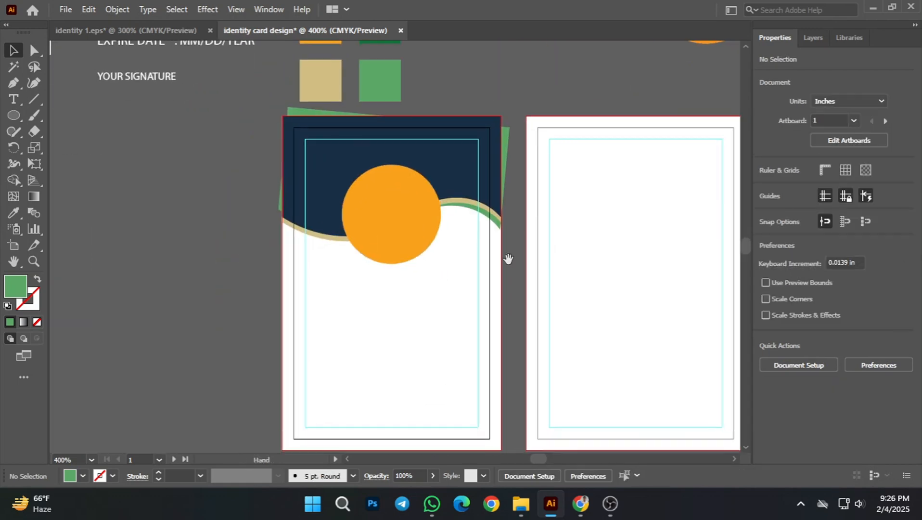
scroll(500, 243, "up", 2)
left_click(480, 201)
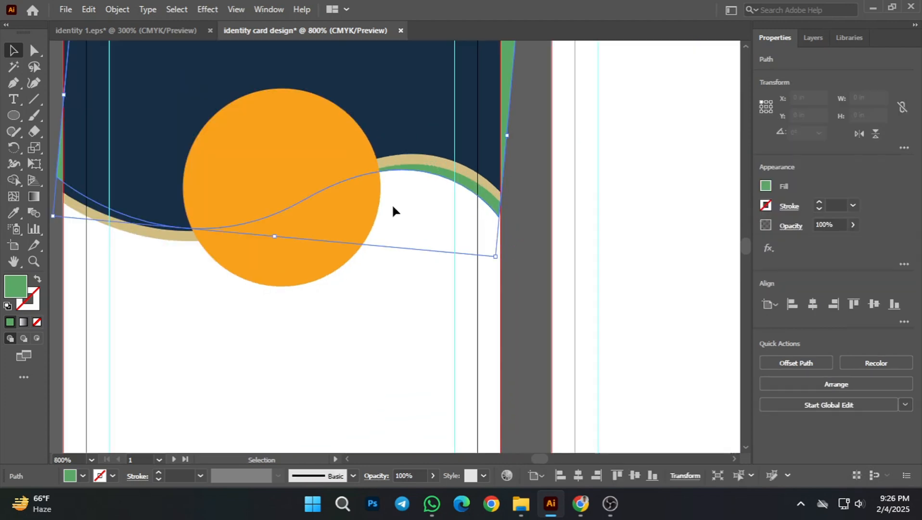
left_click(13, 212)
left_click(284, 82)
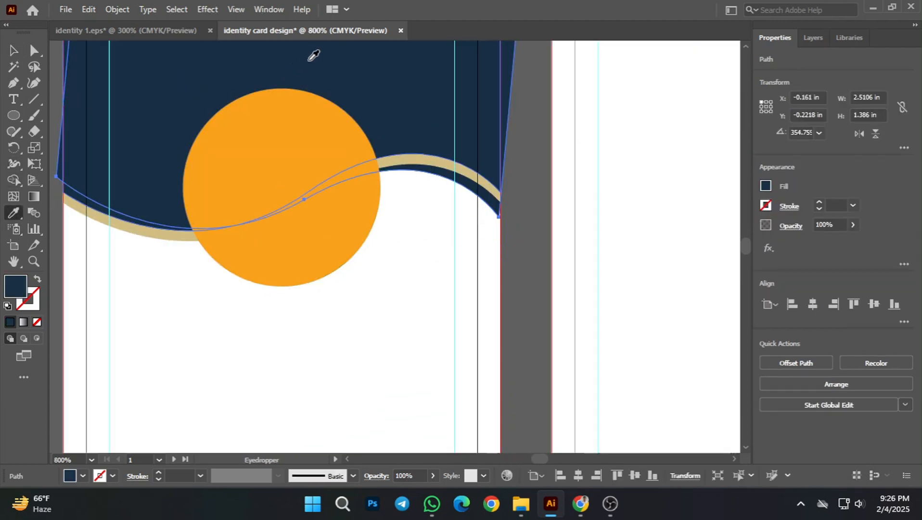
left_click(13, 50)
left_click(474, 347)
Step: Examine the layered navy and tan waves on the front card and where they overhang its edges
scroll(504, 349, "down", 1)
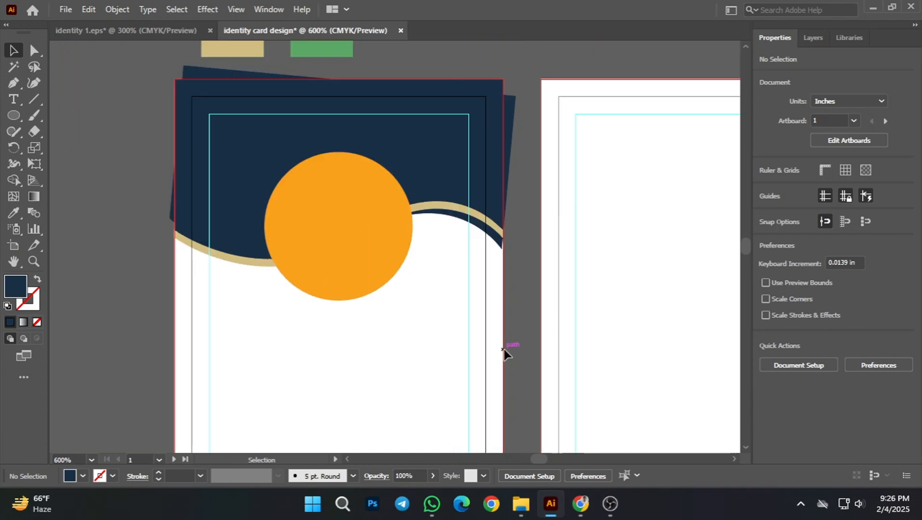
scroll(491, 297, "down", 1)
scroll(478, 315, "down", 1)
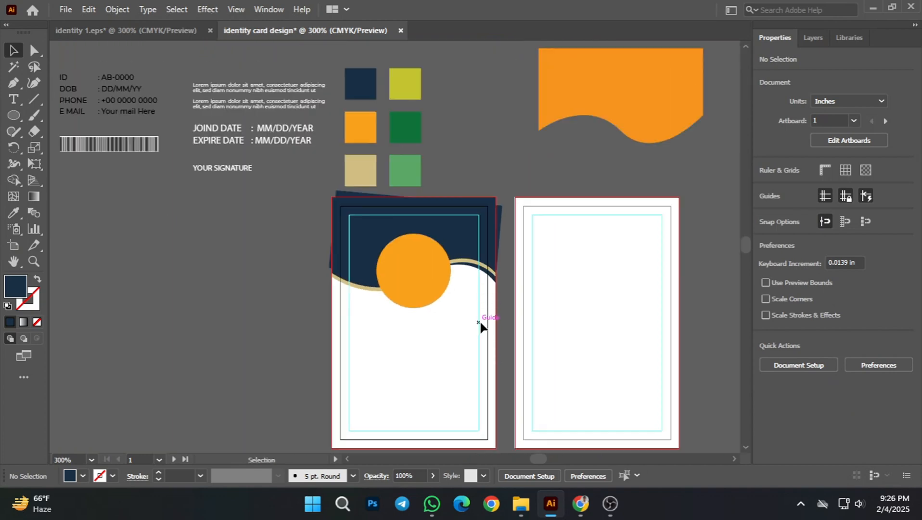
scroll(471, 308, "up", 2)
scroll(494, 288, "up", 3)
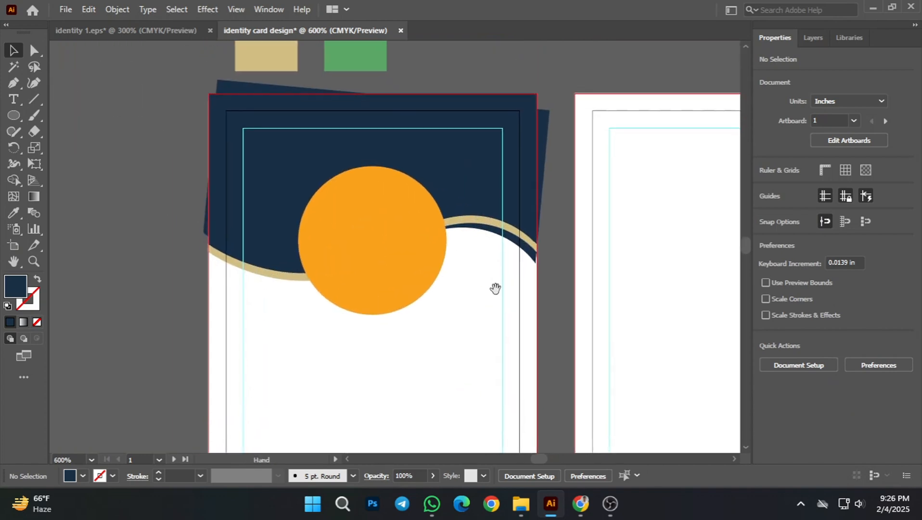
scroll(486, 327, "down", 3)
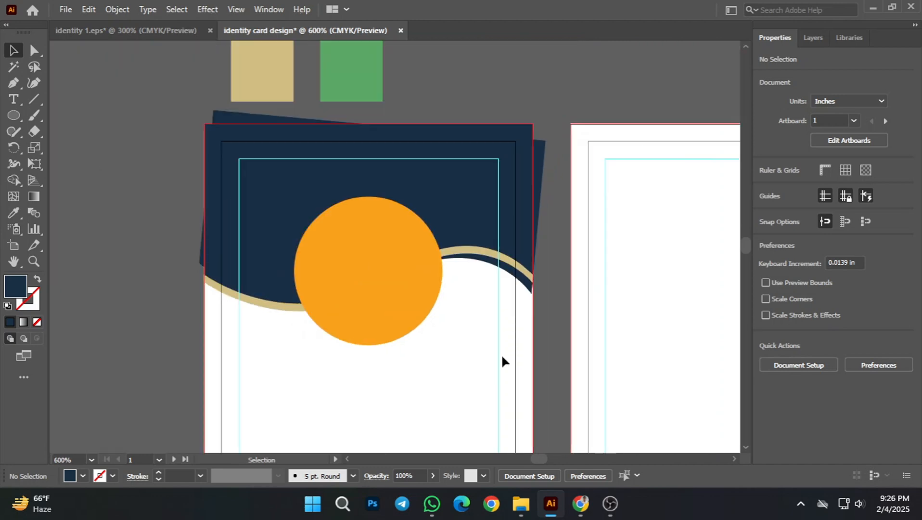
scroll(504, 330, "up", 1)
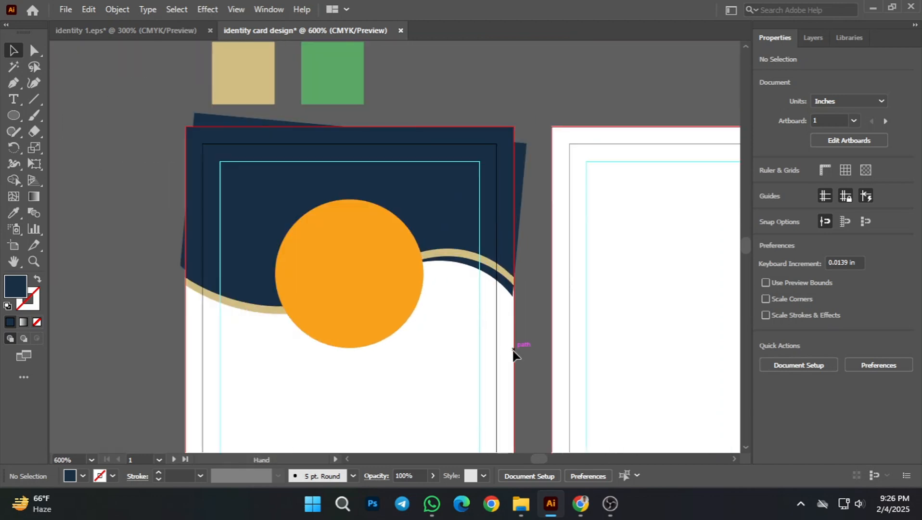
left_click_drag(509, 364, 531, 367)
left_click(267, 87)
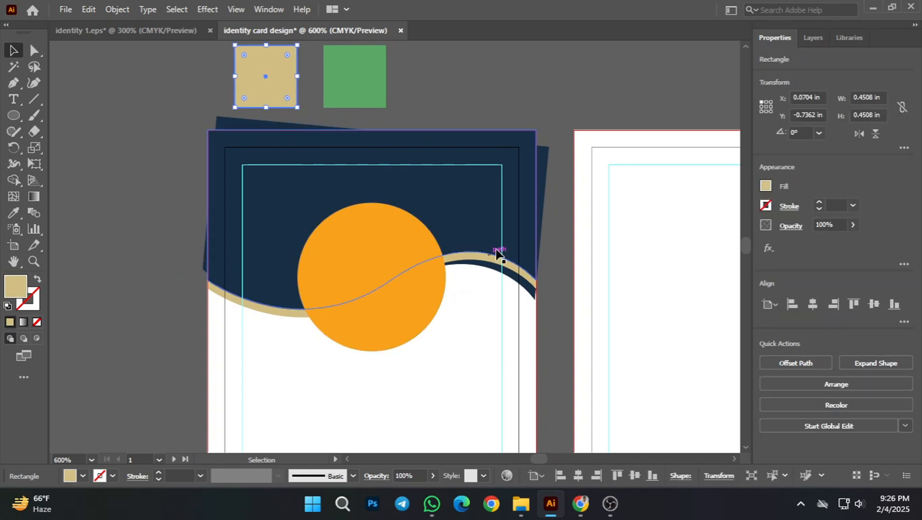
left_click(499, 127)
scroll(502, 102, "down", 1)
left_click_drag(501, 102, 486, 169)
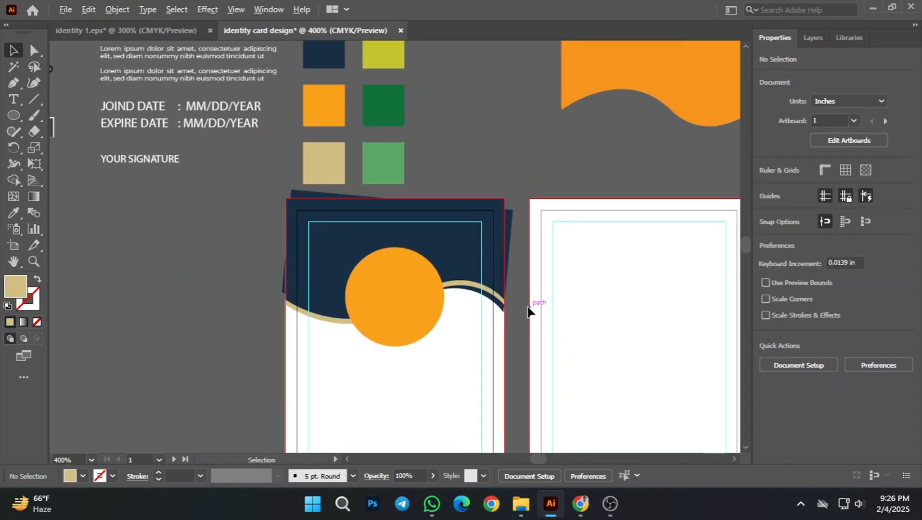
Step: Draw a tan rectangle about 0.36 × 1.77 in flush against the front card's right edge, covering the overhanging navy wave
scroll(529, 311, "up", 1)
left_click_drag(574, 293, 490, 293)
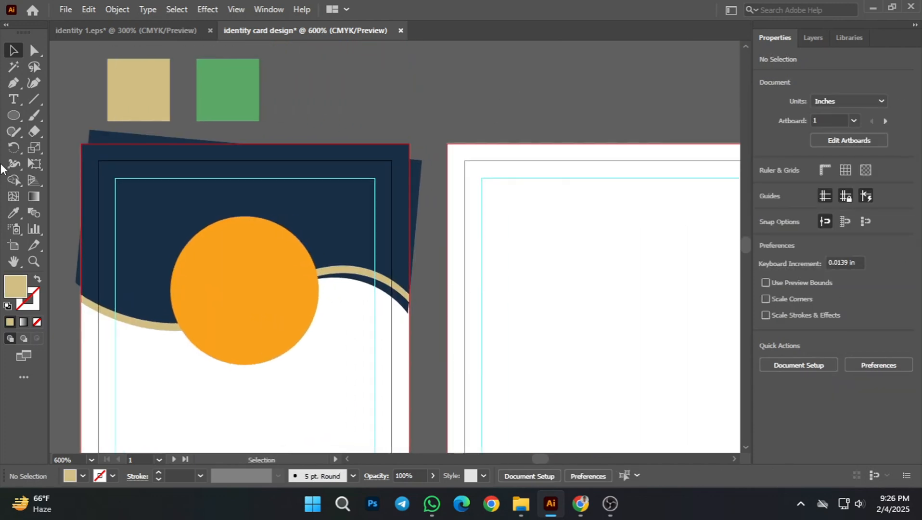
left_click_drag(14, 112, 67, 114)
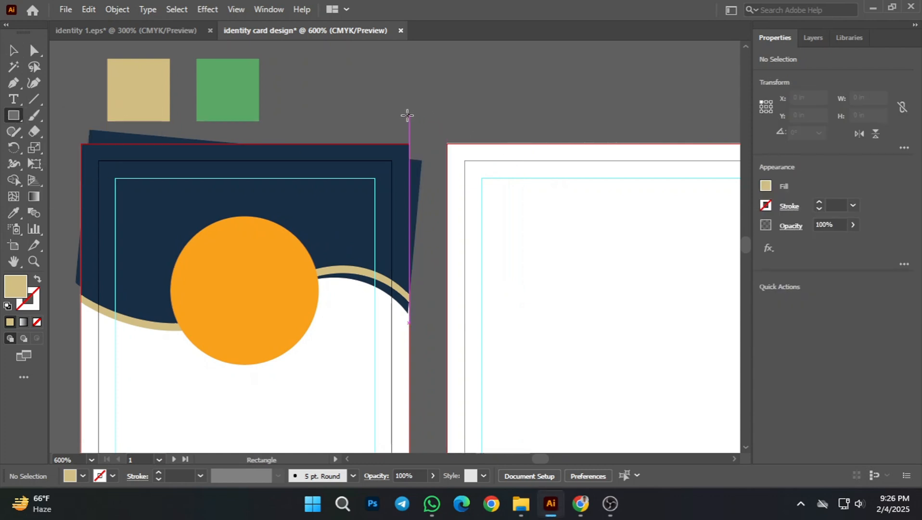
left_click_drag(408, 115, 458, 359)
Step: Draw tan rectangles about 2.86 × 0.24 in along the front card's top edge and 0.33 × 1.58 in along its left edge, and deselect
scroll(260, 250, "up", 1)
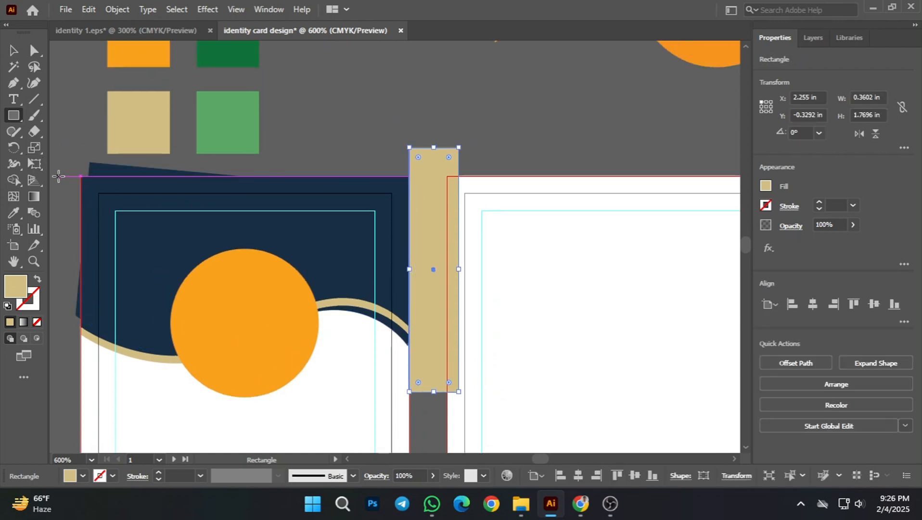
mouse_move(58, 176)
left_mouse_down()
mouse_move(137, 157)
mouse_move(452, 143)
left_mouse_up()
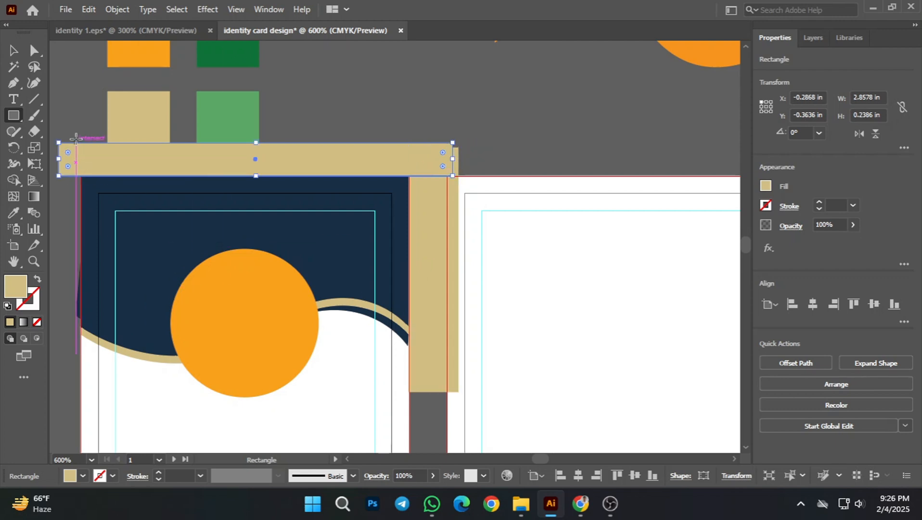
mouse_move(81, 131)
left_mouse_down()
mouse_move(60, 349)
mouse_move(70, 350)
left_mouse_up()
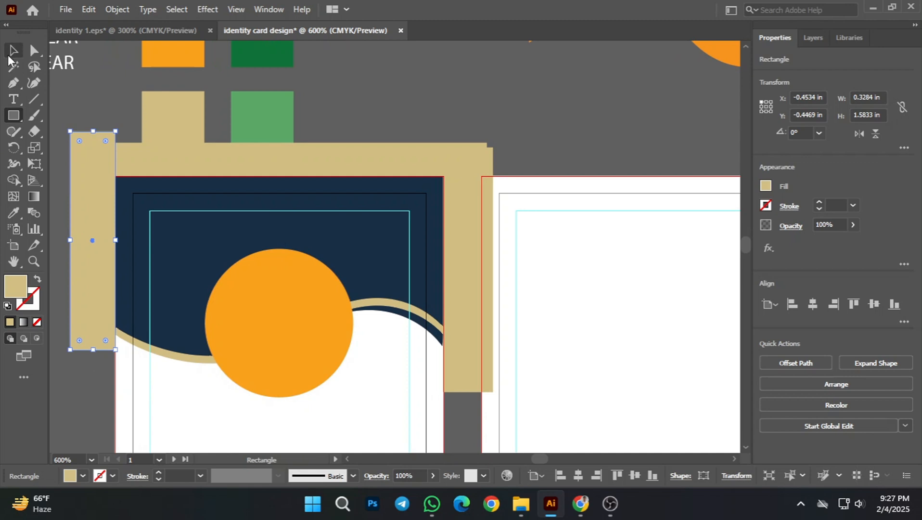
left_click(10, 52)
left_click(361, 93)
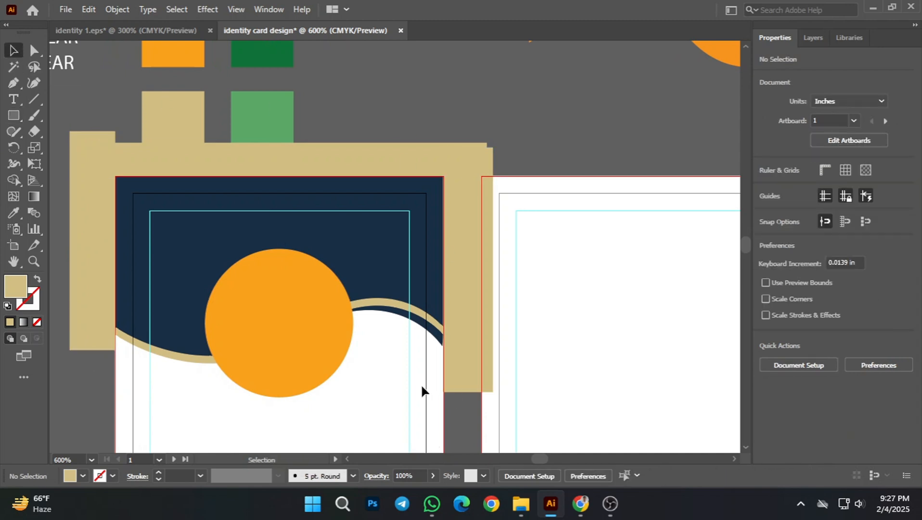
Step: Select the front card's navy wave with the three tan rectangles, and remove the left rectangle with its overhang using Shape Builder
left_click(423, 330)
left_click(480, 305, "shift")
left_click(366, 174, "shift")
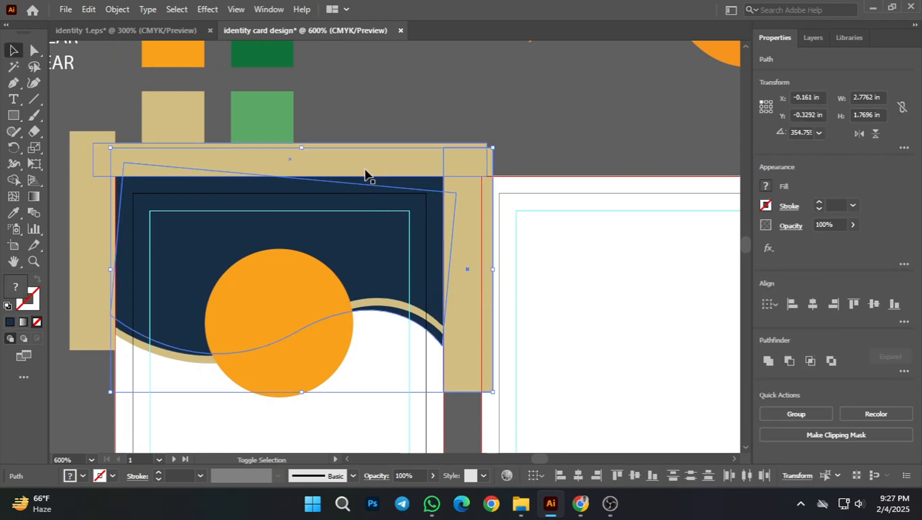
left_click(74, 199, "shift")
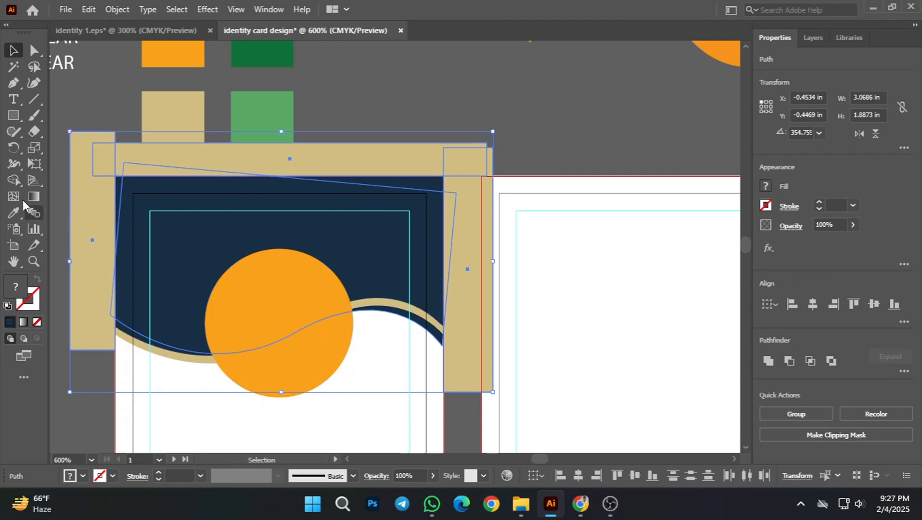
left_click(14, 182)
scroll(101, 358, "up", 1)
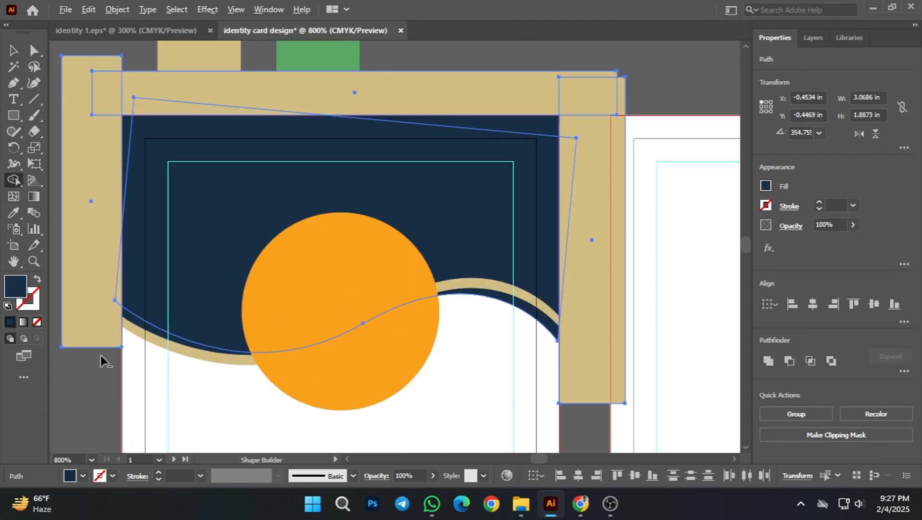
scroll(114, 264, "up", 3)
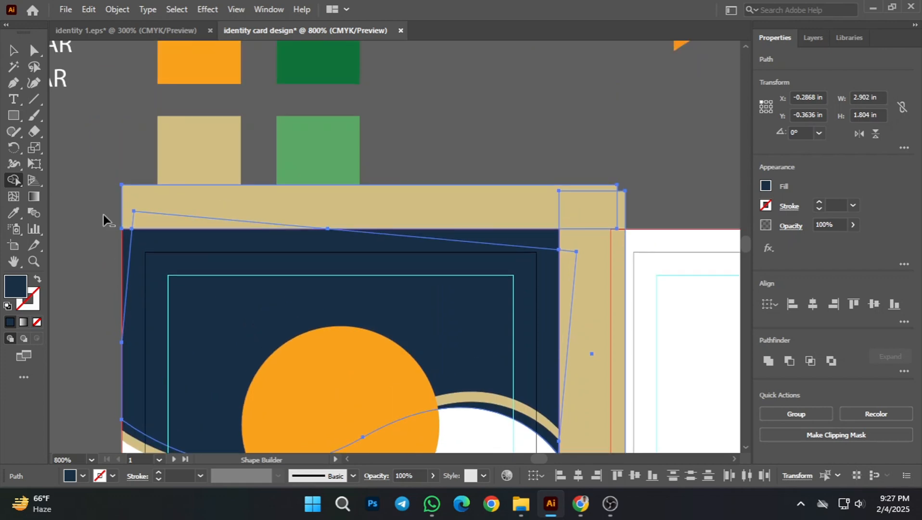
Step: Remove the remaining top and right tan rectangles and the wave's overhang past the right edge with Shape Builder, and deselect
left_click_drag(103, 215, 204, 216)
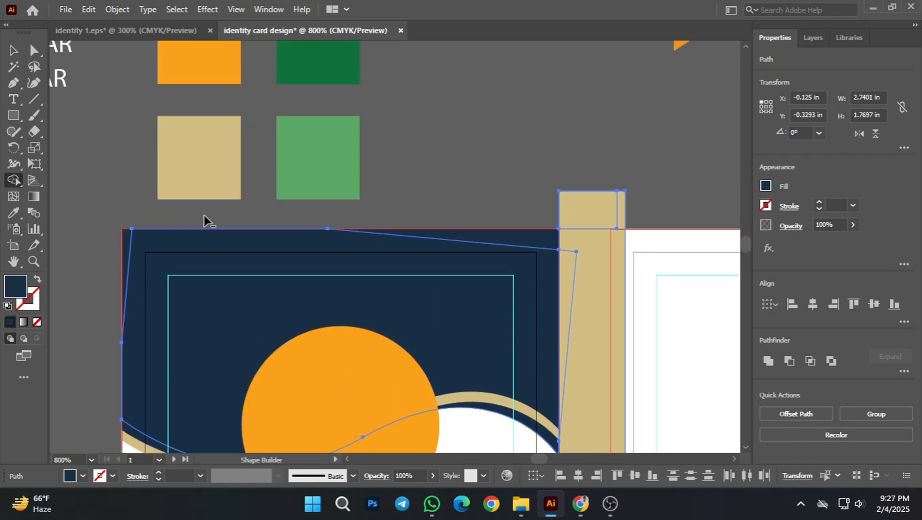
left_click_drag(599, 215, 610, 224)
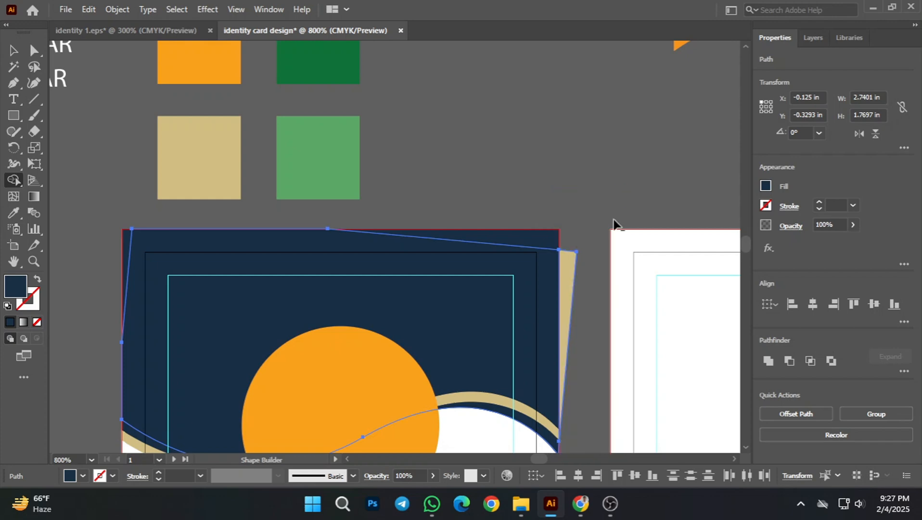
scroll(597, 240, "down", 2)
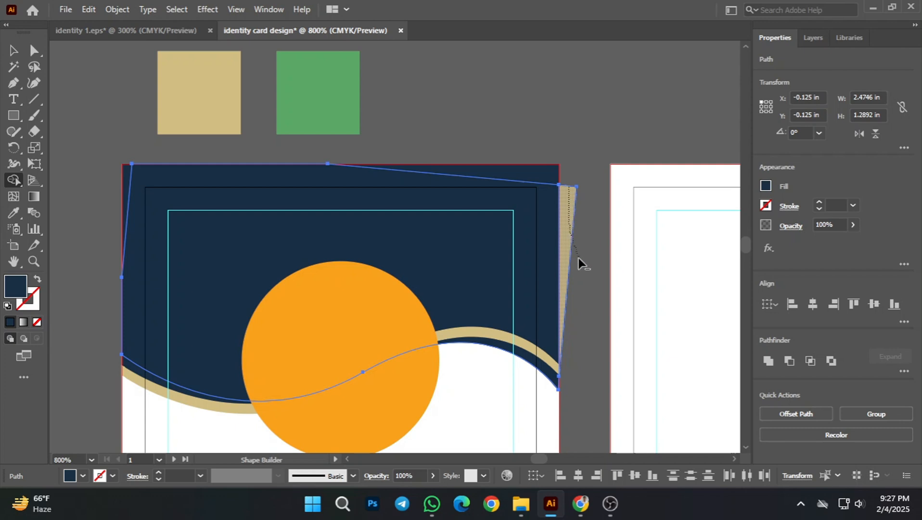
left_click_drag(580, 263, 580, 264)
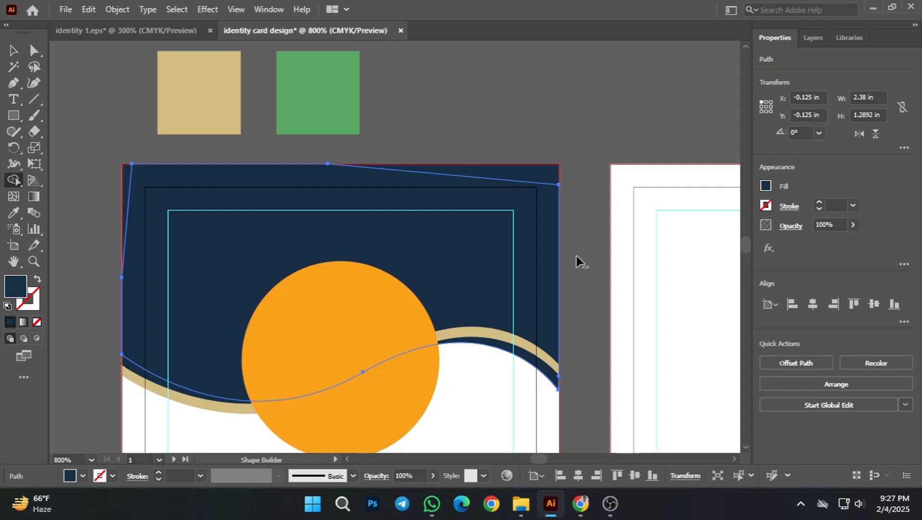
scroll(576, 255, "down", 1)
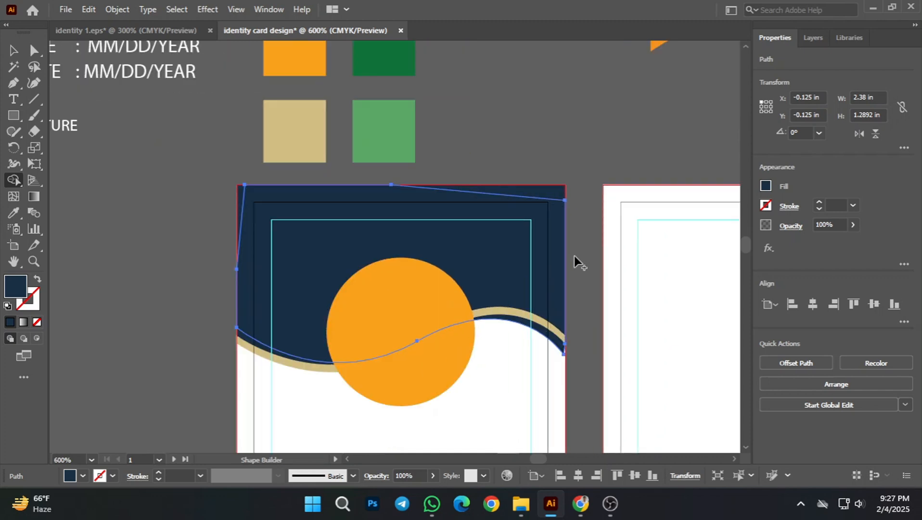
scroll(558, 315, "down", 2)
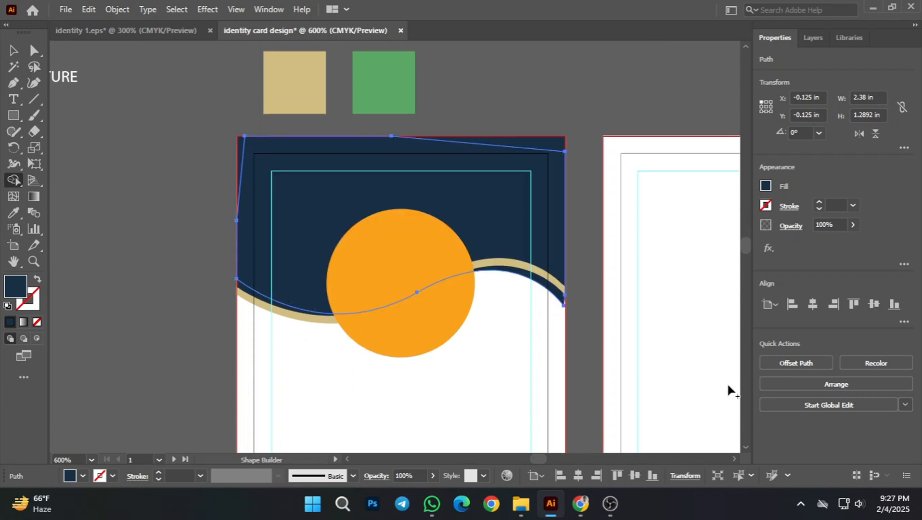
left_click(13, 50)
left_click(91, 265)
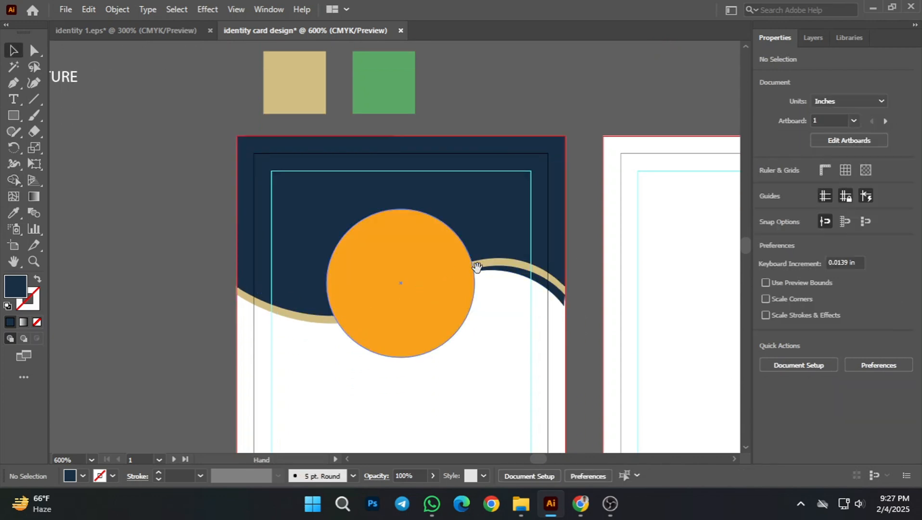
Step: Nudge the navy wave 0.0139 in to the right so its lower tip passes the front card's bleed edge, and deselect
scroll(500, 304, "right", 3)
scroll(486, 294, "up", 4)
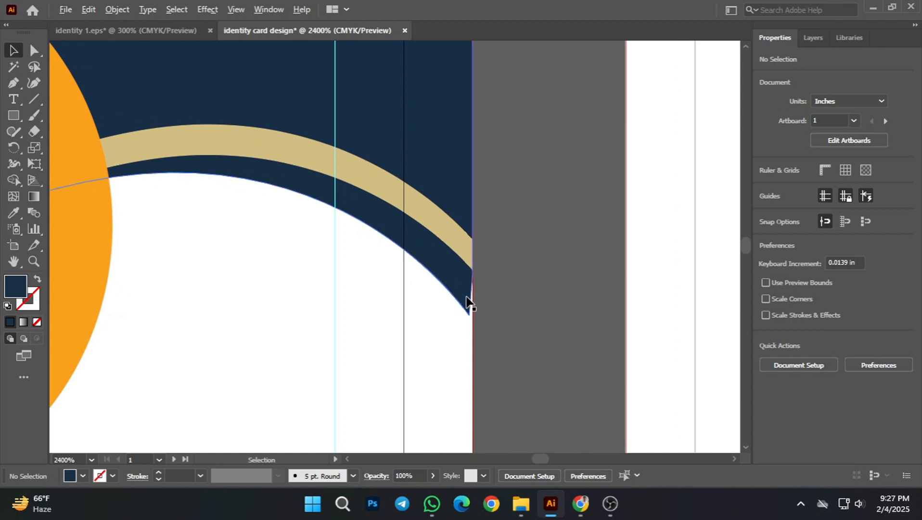
scroll(506, 313, "down", 2)
scroll(491, 308, "up", 4)
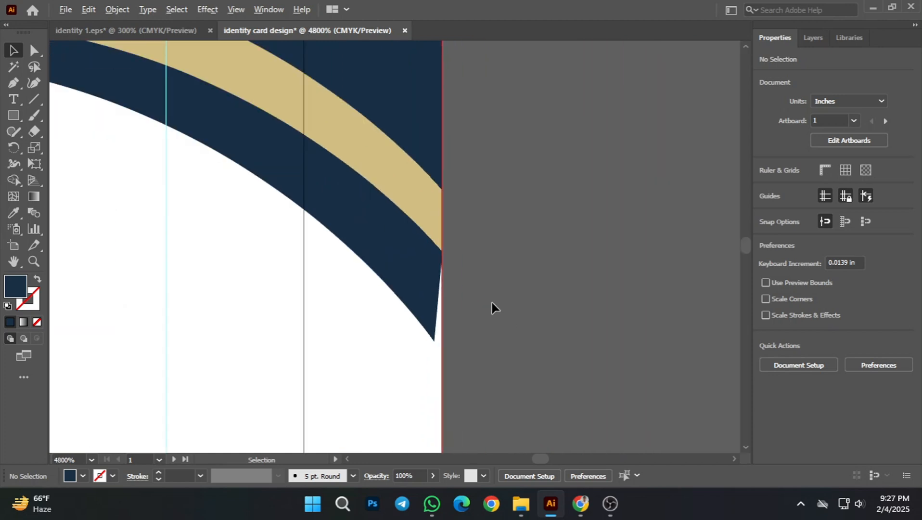
left_click(411, 304)
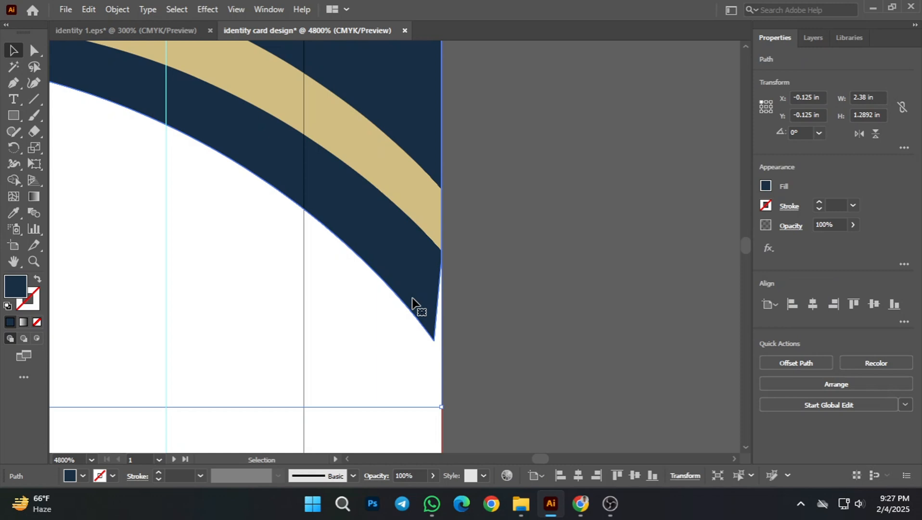
key("Right")
scroll(418, 308, "down", 4)
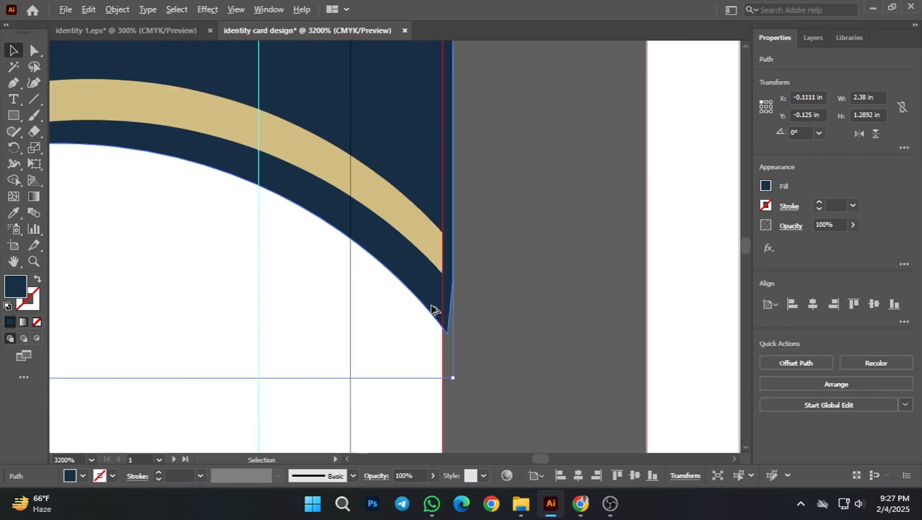
left_click(483, 319)
scroll(479, 321, "down", 1)
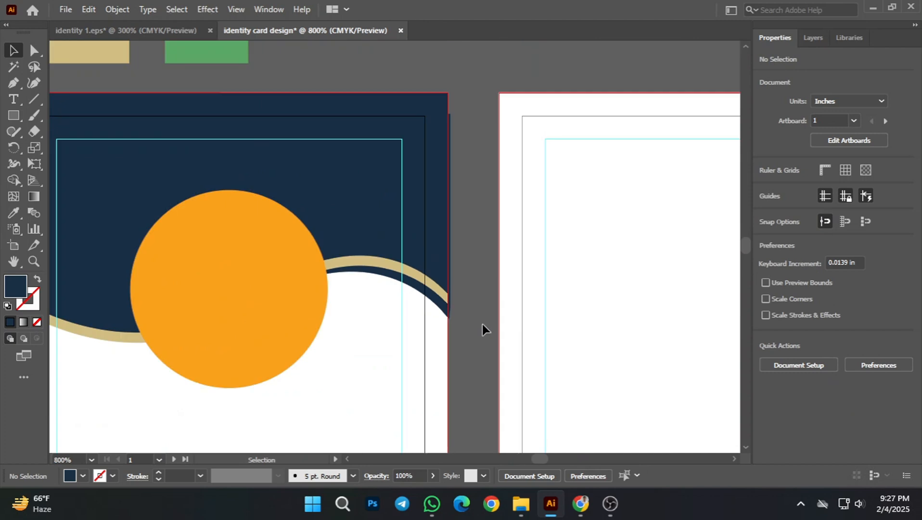
Step: Draw a navy rectangle about 0.13 × 1.30 in flush against the front card's right bleed edge, covering the overhanging wave sliver
scroll(465, 287, "up", 1)
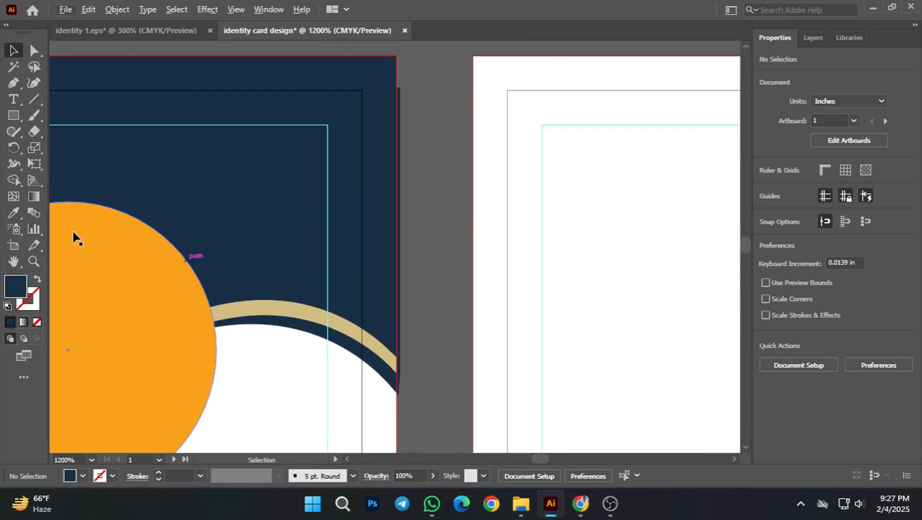
key("m")
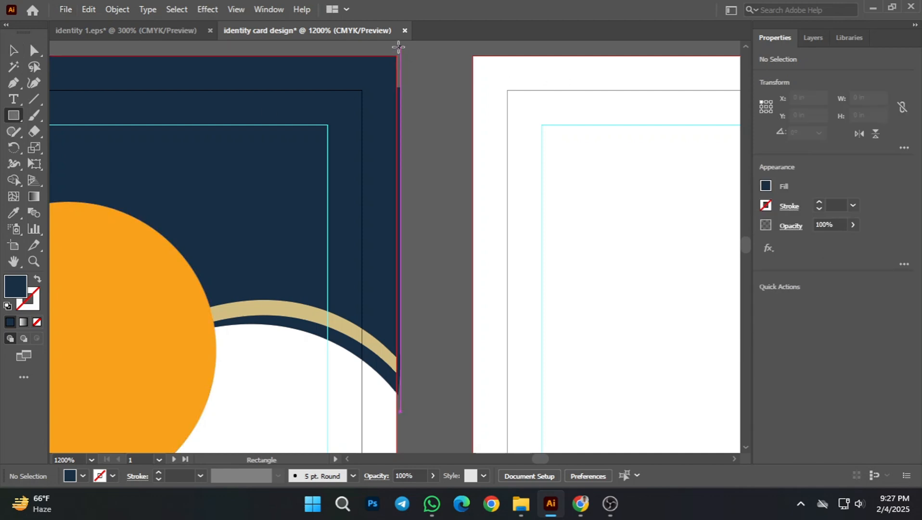
left_click_drag(397, 47, 433, 403)
key("v")
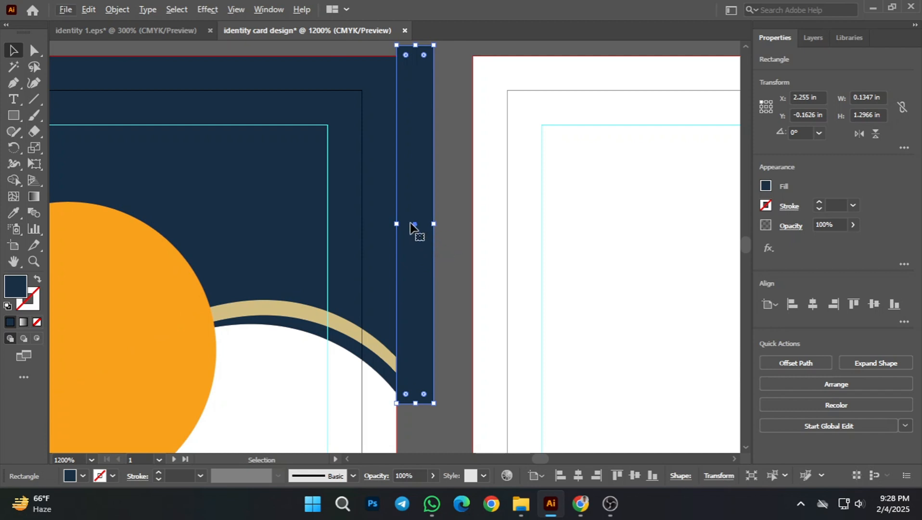
Step: Trim away the navy rectangle and the wave sliver beyond the front card's right edge with Shape Builder, and deselect
left_click(325, 335, "shift")
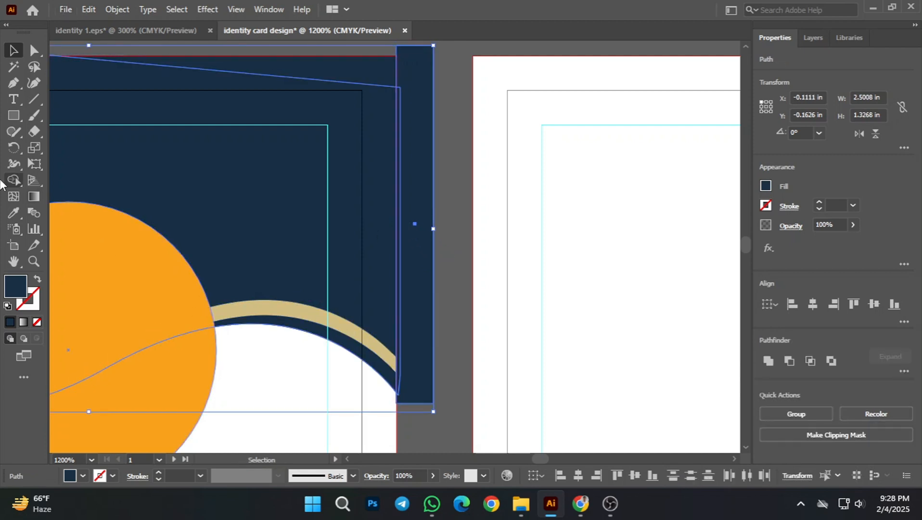
key("shift+m")
scroll(401, 284, "up", 2)
left_click_drag(484, 252, 397, 251)
scroll(425, 264, "down", 4)
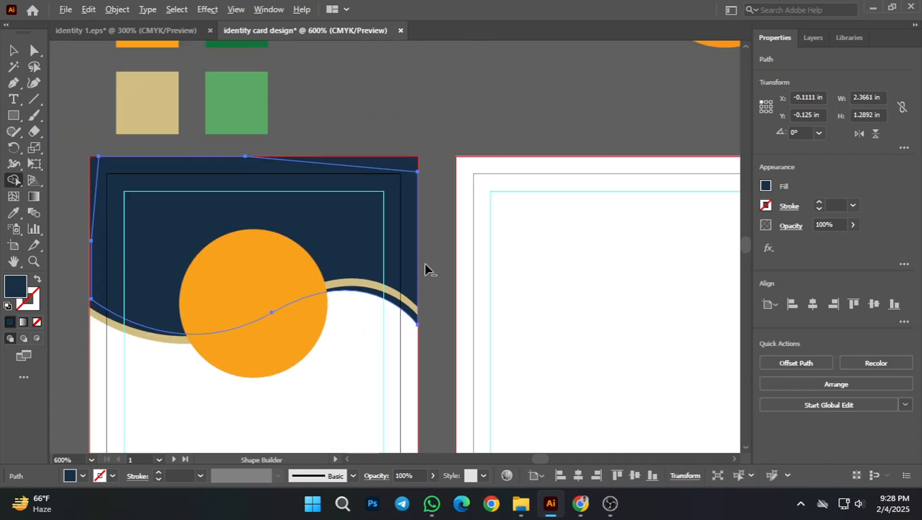
left_click(14, 51)
left_click(428, 161)
Step: Copy the front card's orange photo circle, paste the copy in place directly in front, and deselect
scroll(461, 224, "down", 1)
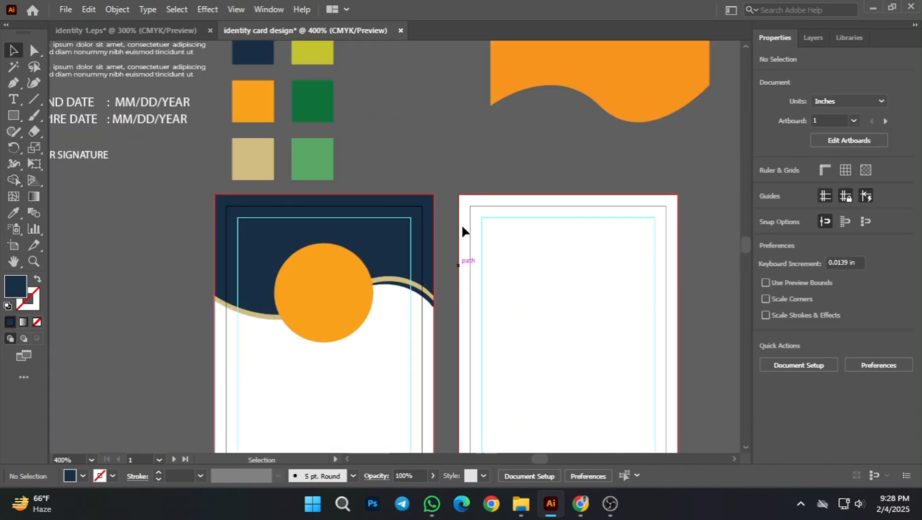
left_click_drag(461, 224, 475, 212)
scroll(452, 320, "down", 1)
left_click_drag(467, 350, 484, 332)
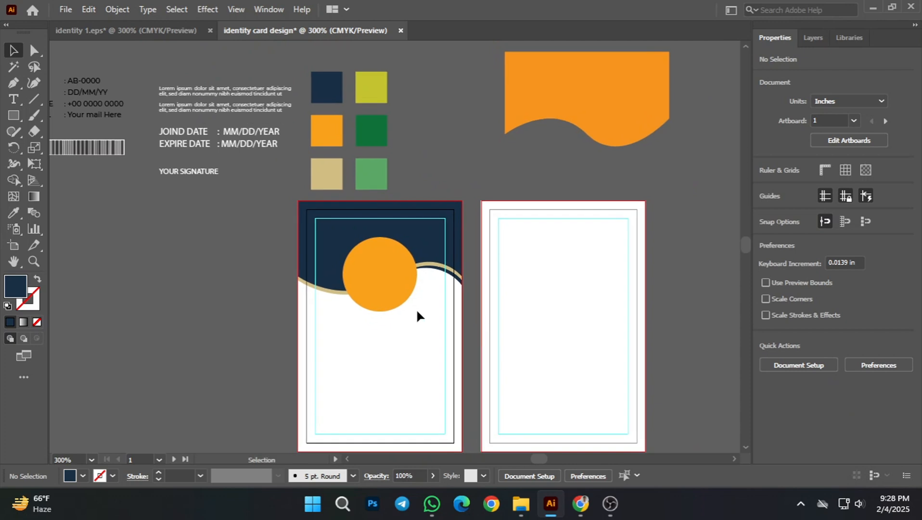
scroll(410, 269, "up", 2)
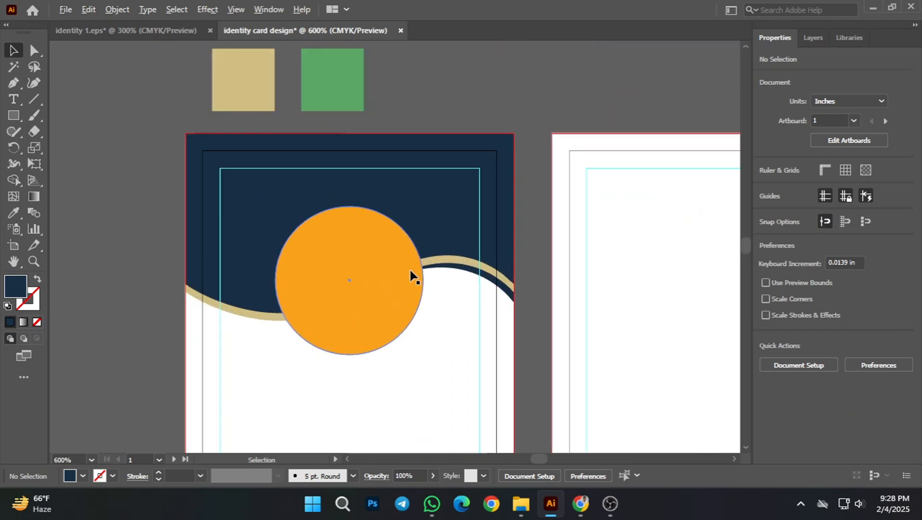
left_click(360, 273)
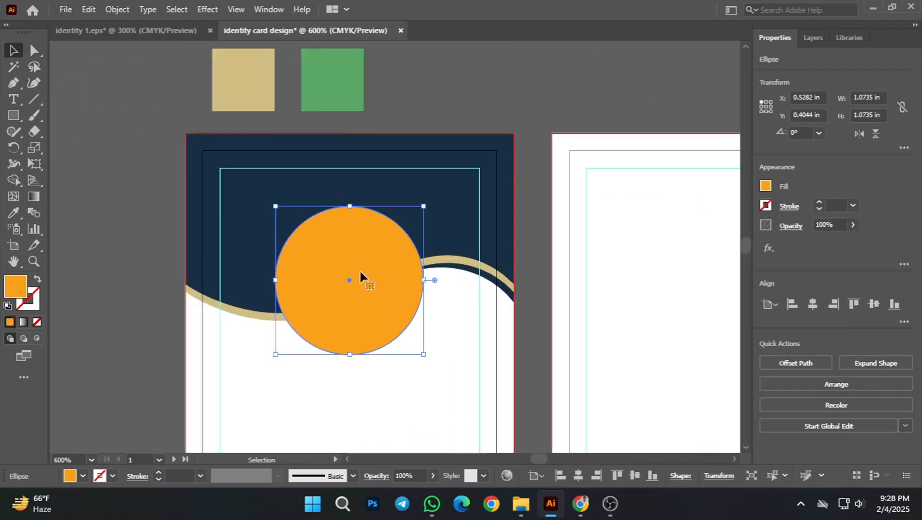
key("a")
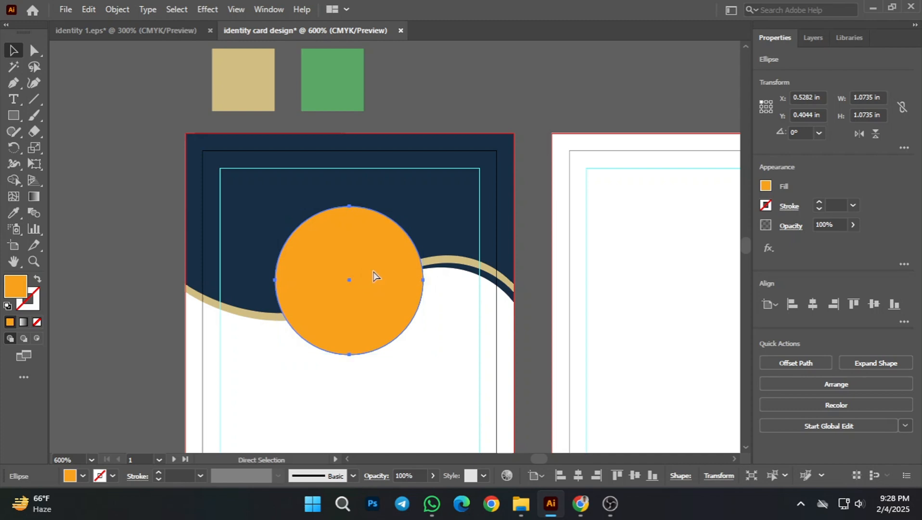
key("v")
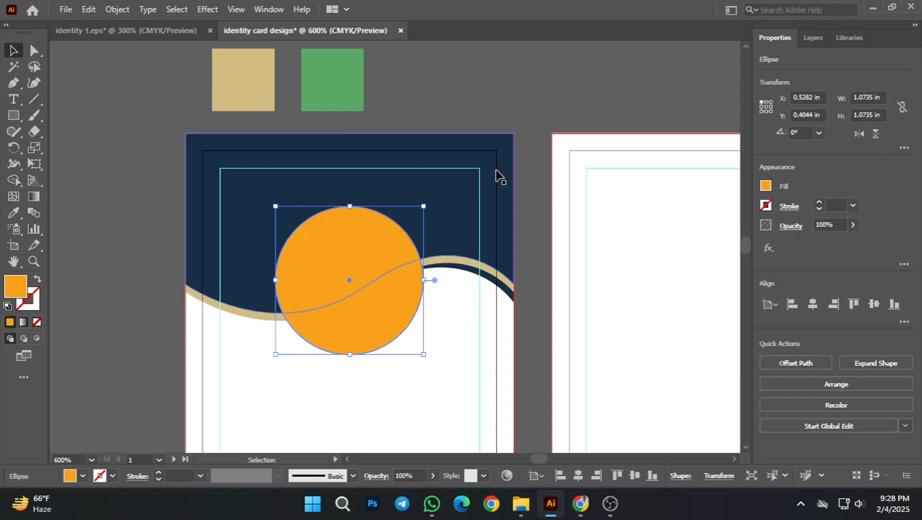
left_click(582, 87)
Step: Recolour the front copy of the photo circle with the tan swatch using the Eyedropper, and deselect it
left_click(368, 276)
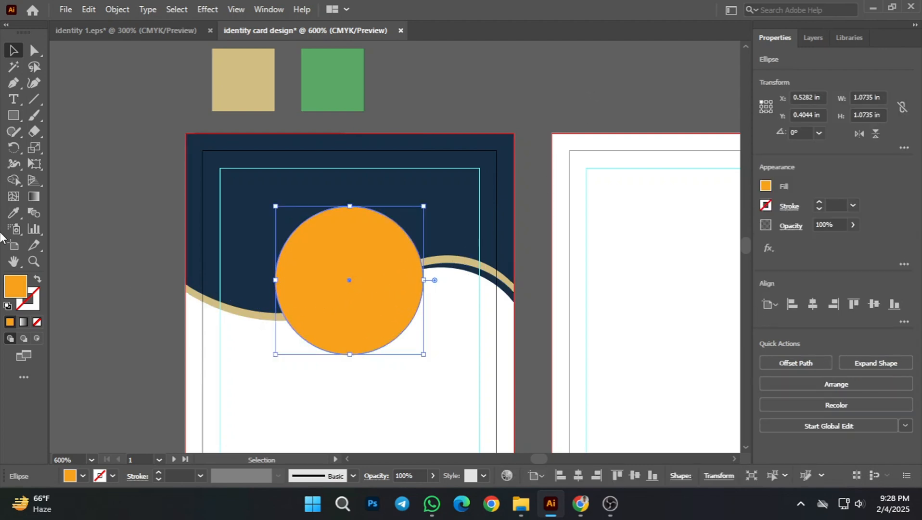
left_click(13, 212)
scroll(224, 159, "up", 3)
left_click(237, 131)
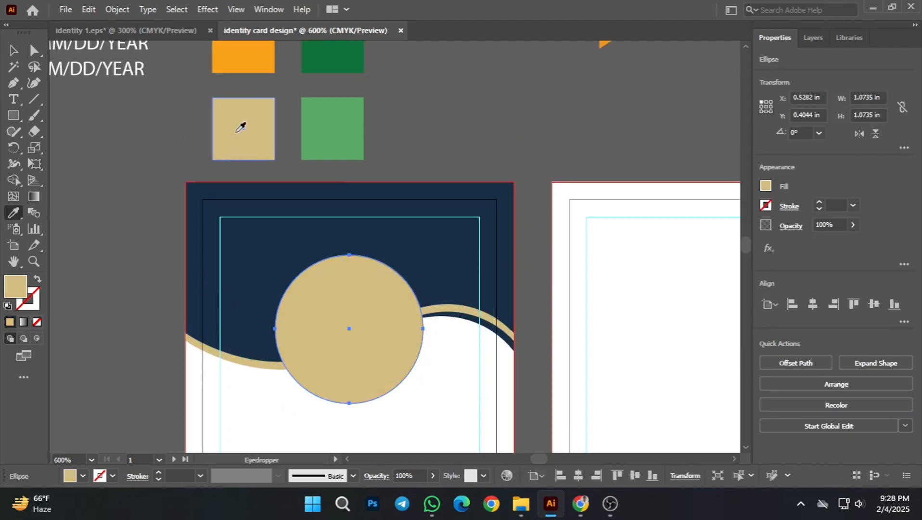
left_click(14, 51)
left_click(99, 204)
Step: Set the front circle's fill to none and give it a 2 pt black stroke as a ring around the orange circle
left_click(398, 336)
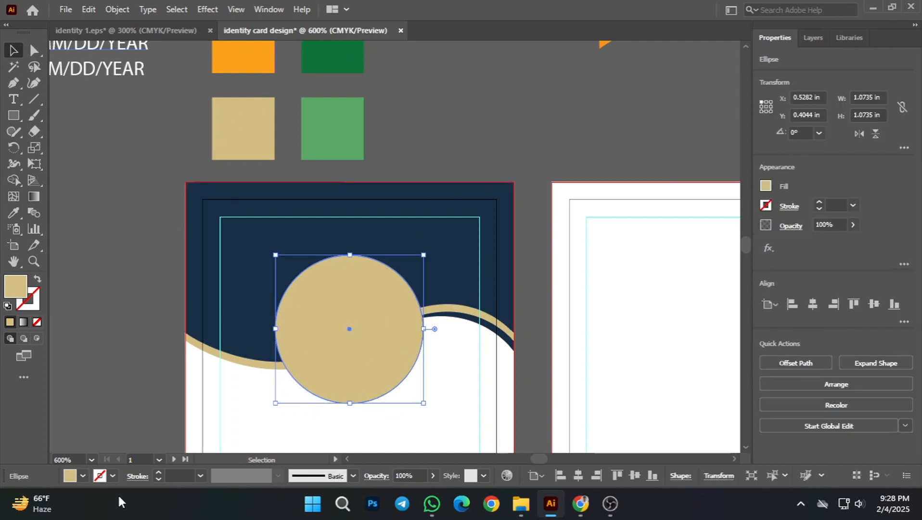
left_click(84, 474)
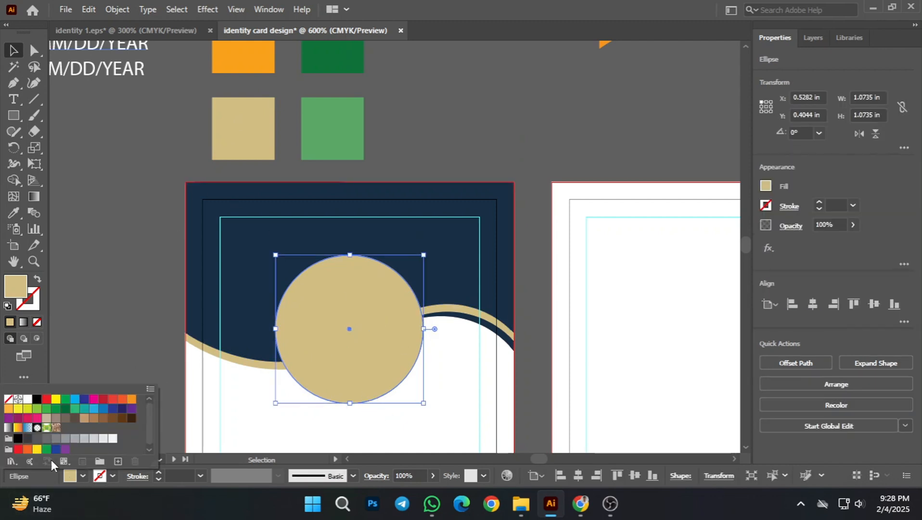
left_click(9, 408)
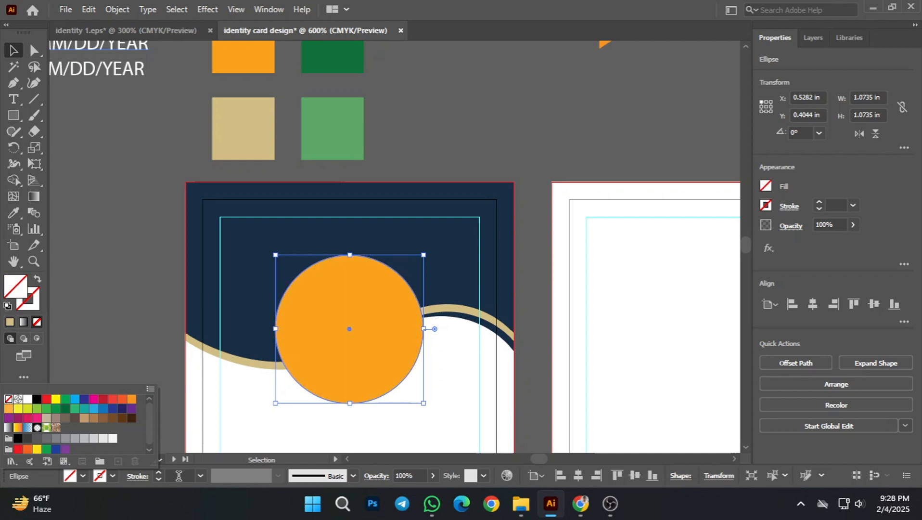
scroll(177, 477, "up", 5)
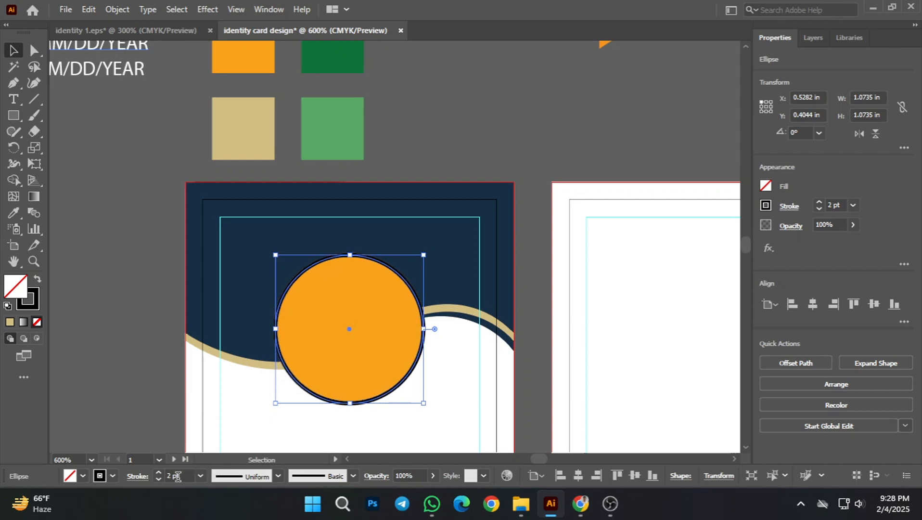
left_click(443, 148)
scroll(436, 216, "down", 1)
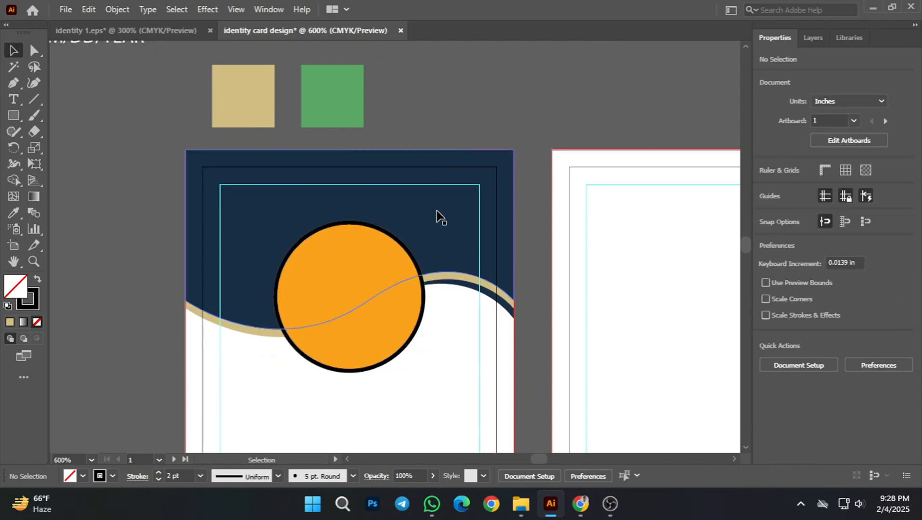
scroll(360, 303, "up", 2)
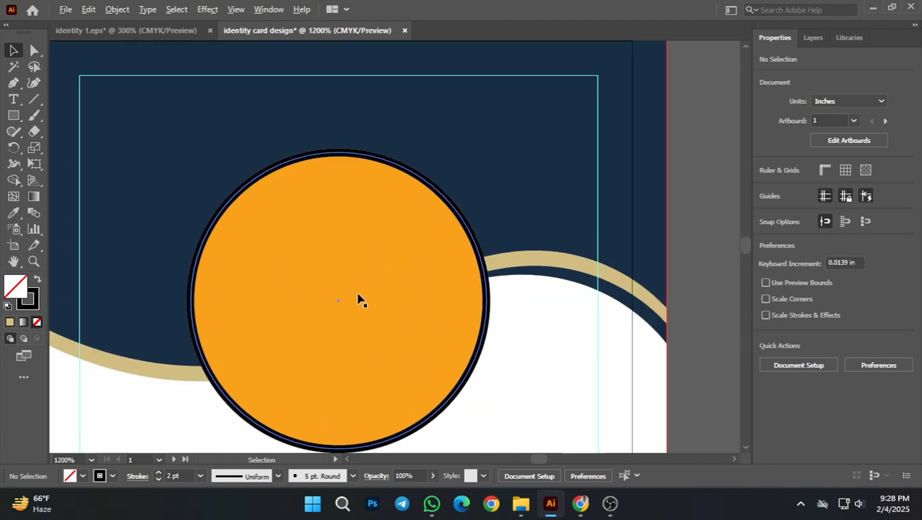
Step: Expand the appearance and then the stroke of the black ring around the photo circle into a filled shape, and deselect
left_click(375, 158)
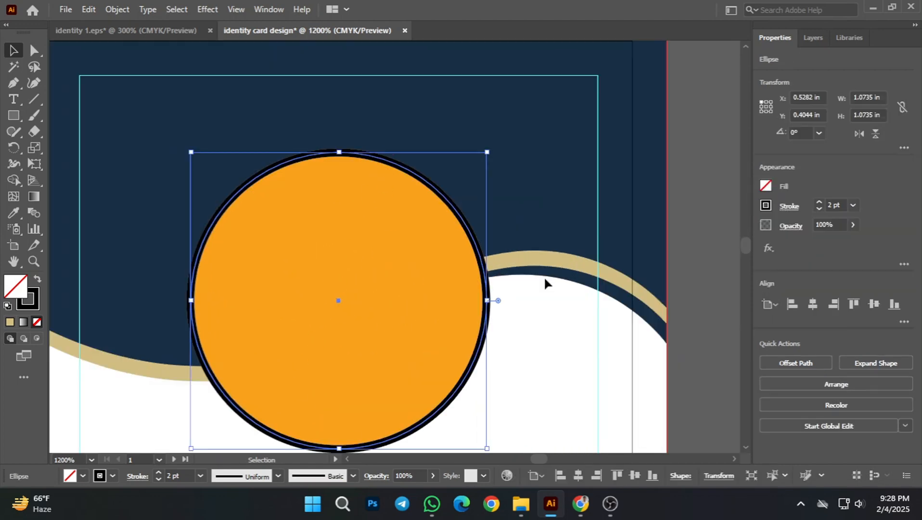
left_click(128, 9)
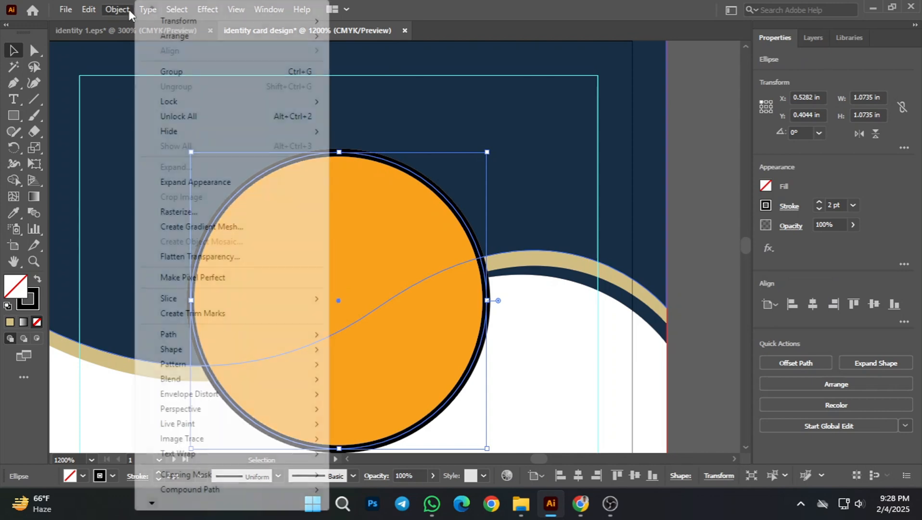
left_click(198, 182)
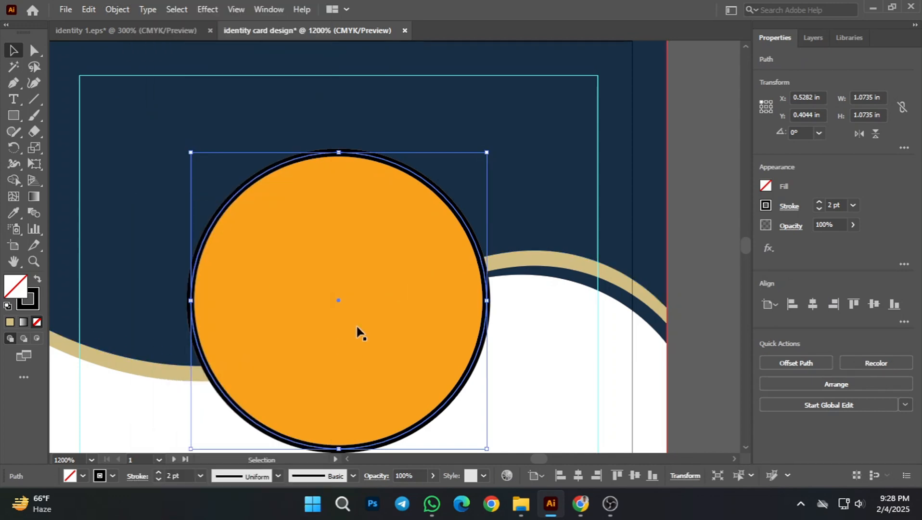
left_click(127, 10)
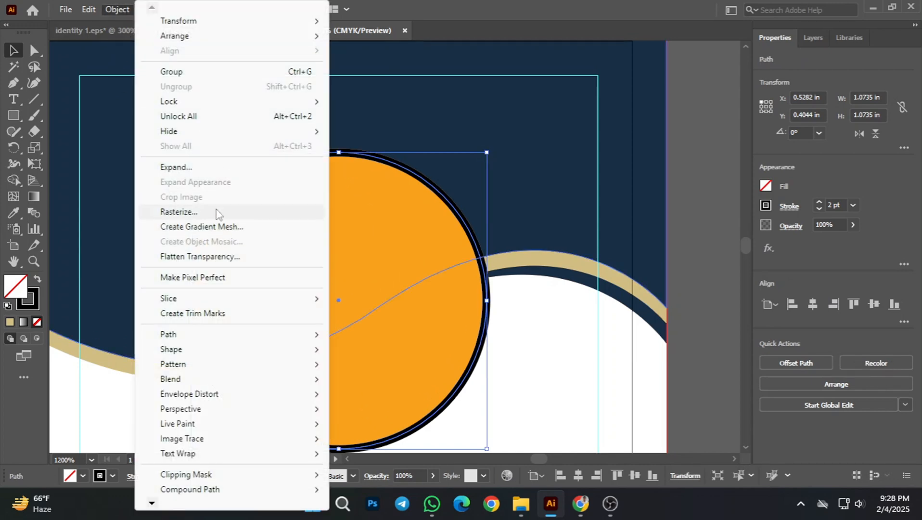
left_click(196, 168)
left_click(425, 327)
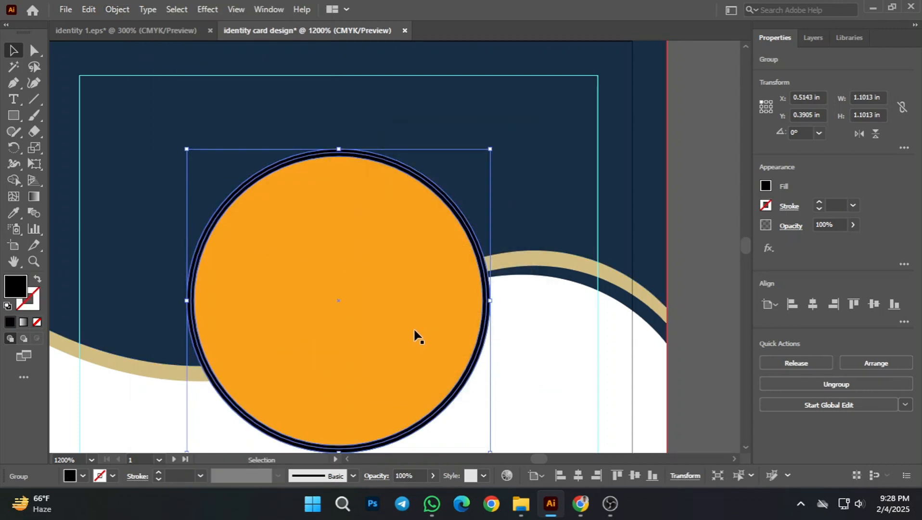
left_click(676, 136)
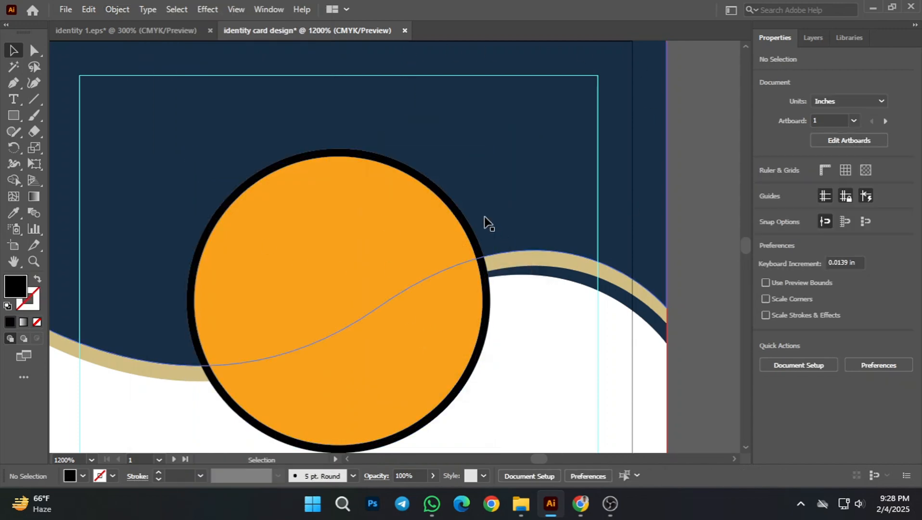
Step: Recolour the expanded ring around the photo circle with the tan swatch using the Eyedropper, and deselect it
left_click(452, 210)
left_click(13, 213)
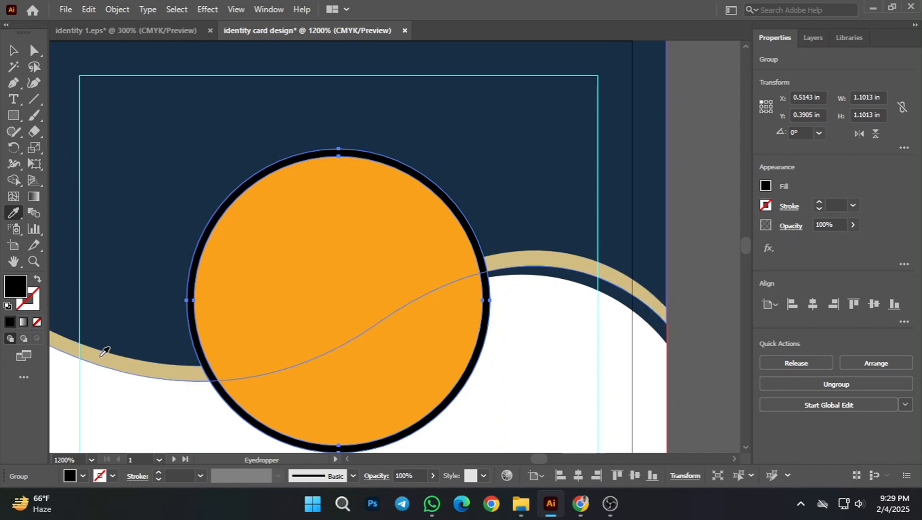
scroll(192, 335, "down", 2, "alt")
left_click(177, 115)
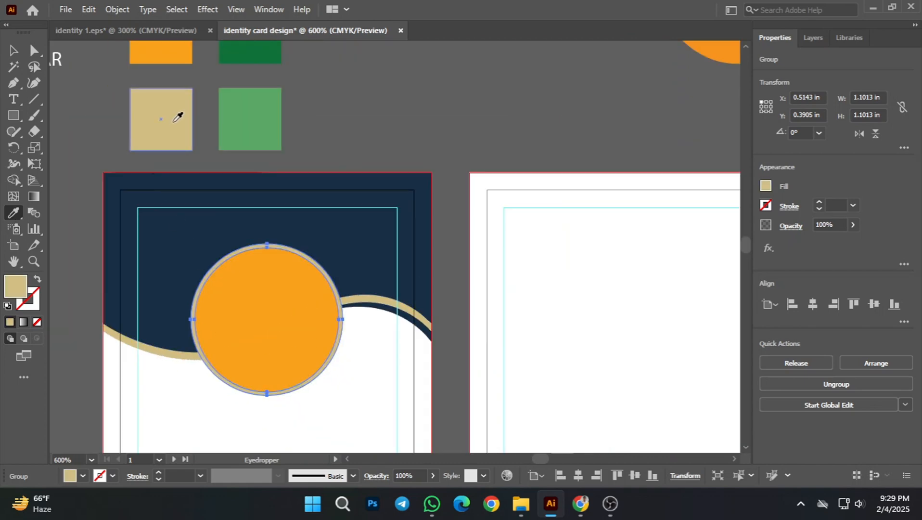
left_click(13, 51)
left_click(458, 150)
Step: Examine the tan-ringed photo circle and header waves on the front card, close up and as a whole
scroll(380, 268, "down", 1, "alt")
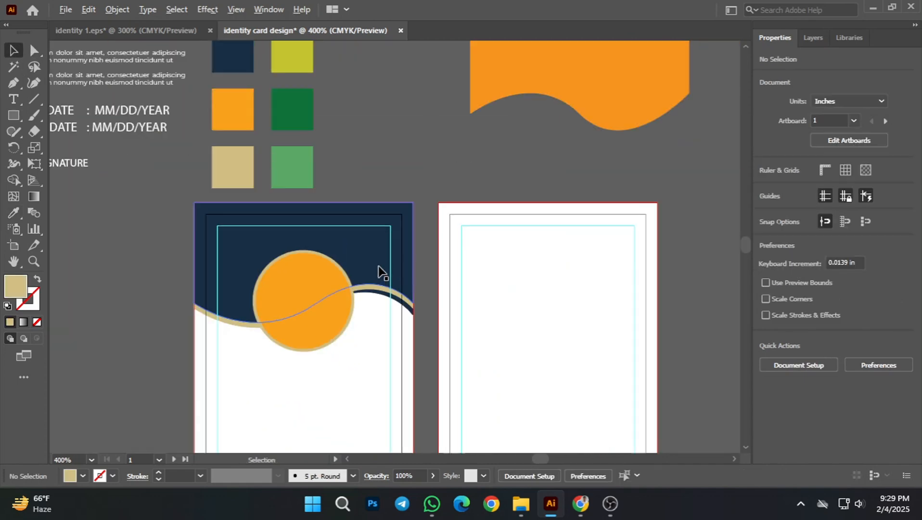
scroll(329, 267, "up", 3, "alt")
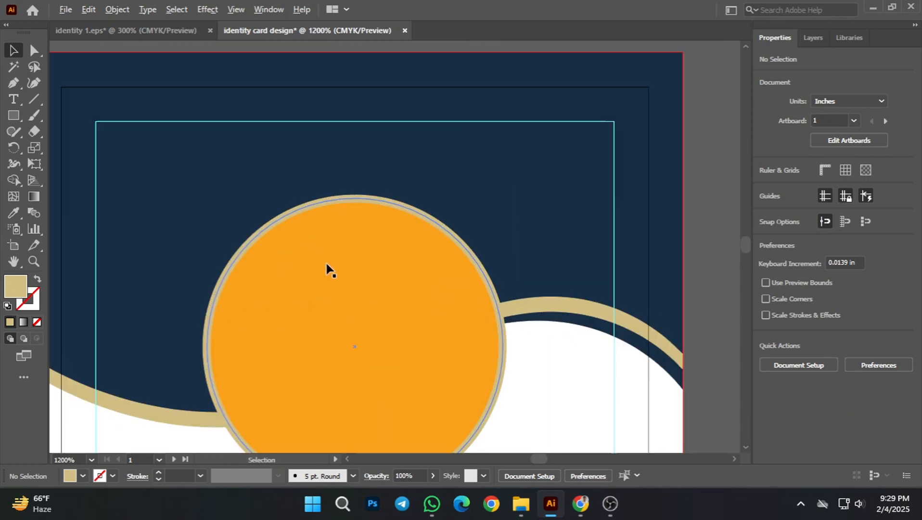
scroll(326, 272, "down", 3, "alt")
scroll(326, 272, "up", 2, "alt")
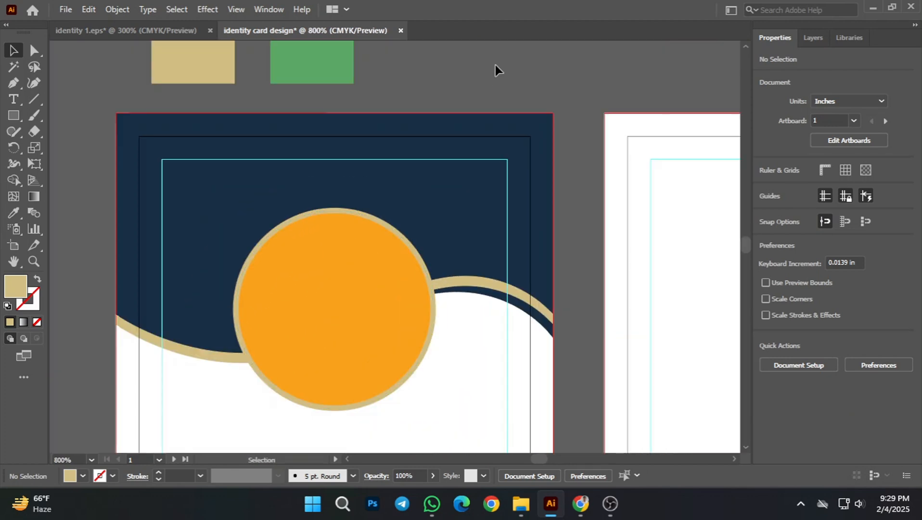
scroll(359, 304, "down", 2, "alt")
scroll(359, 305, "down", 2, "alt")
scroll(430, 232, "down", 1)
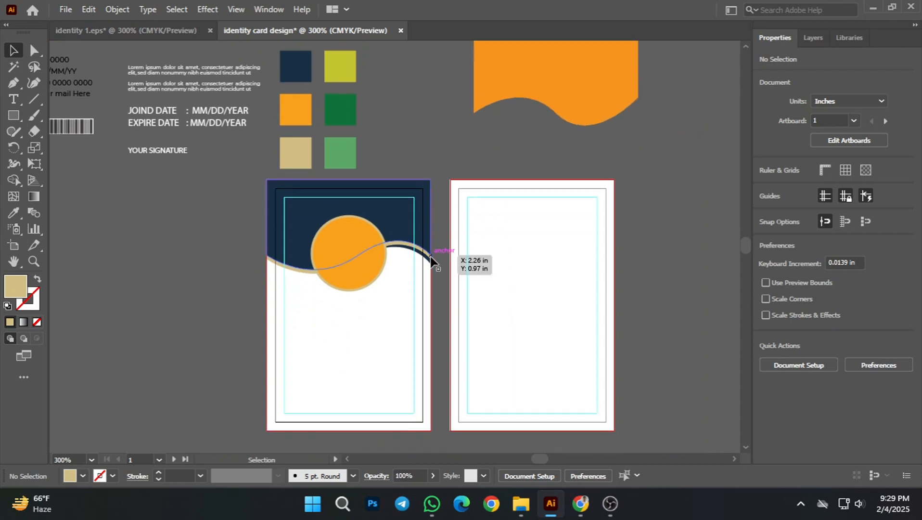
scroll(325, 354, "up", 1, "alt")
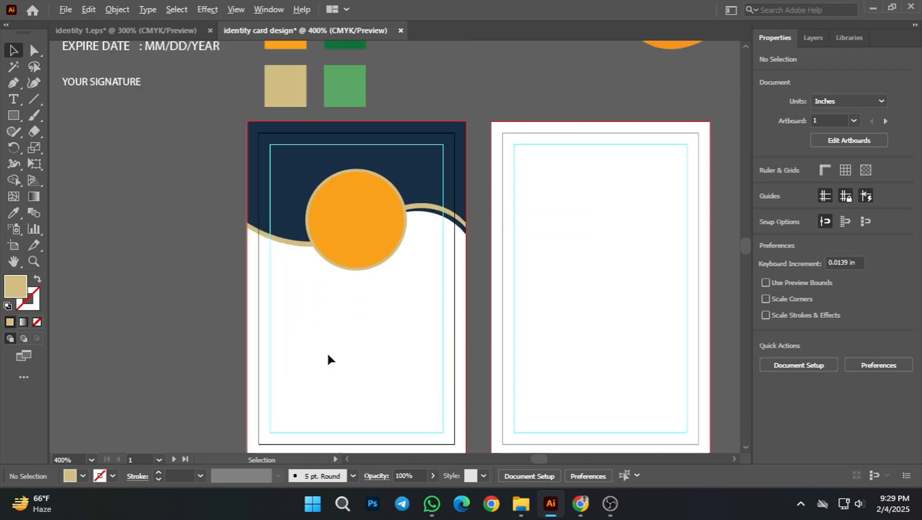
scroll(398, 333, "left", 1)
scroll(388, 355, "down", 1, "alt")
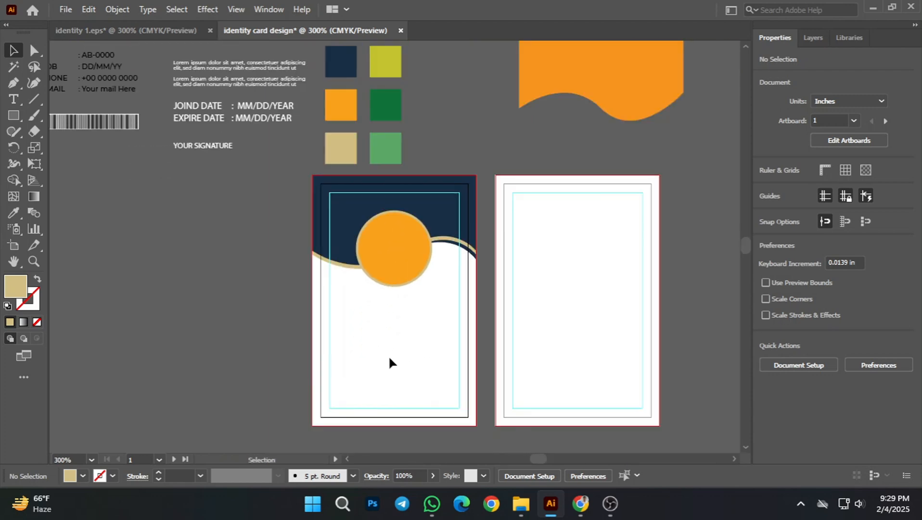
Step: Draw a tan rectangle about 2.38 in wide and 0.29 in tall along the front card's bottom bleed edge
scroll(388, 355, "down", 1)
scroll(387, 353, "up", 1, "alt")
scroll(387, 353, "up", 1, "alt")
scroll(389, 337, "down", 1)
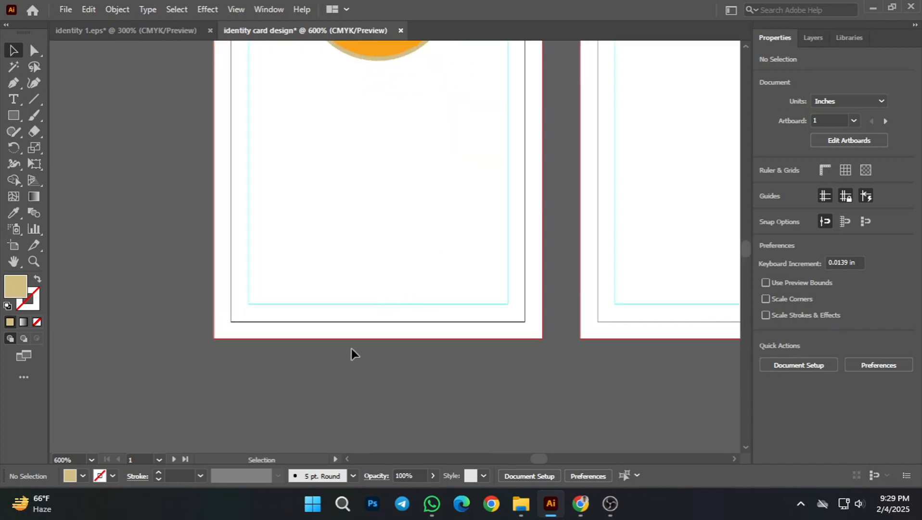
key("space")
left_click_drag(523, 385, 461, 386)
scroll(436, 398, "down", 1, "alt")
key("space")
scroll(445, 368, "up", 1, "alt")
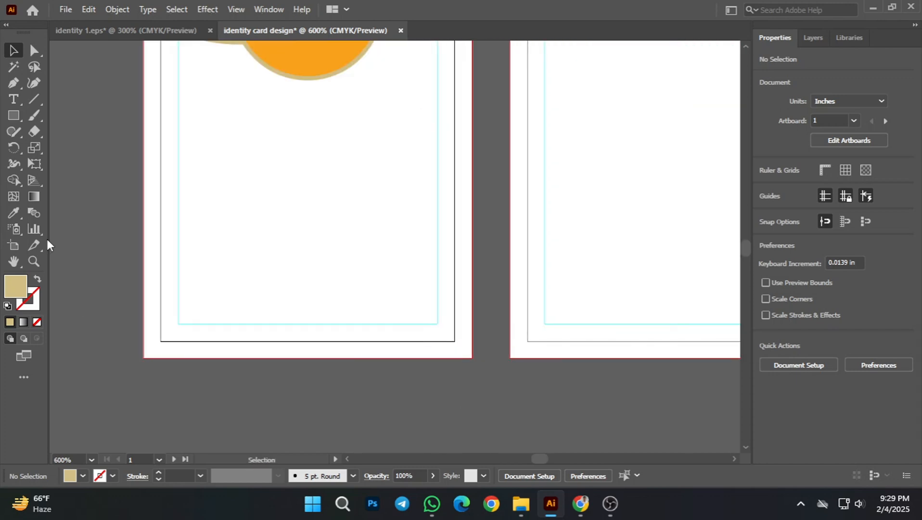
left_click(13, 116)
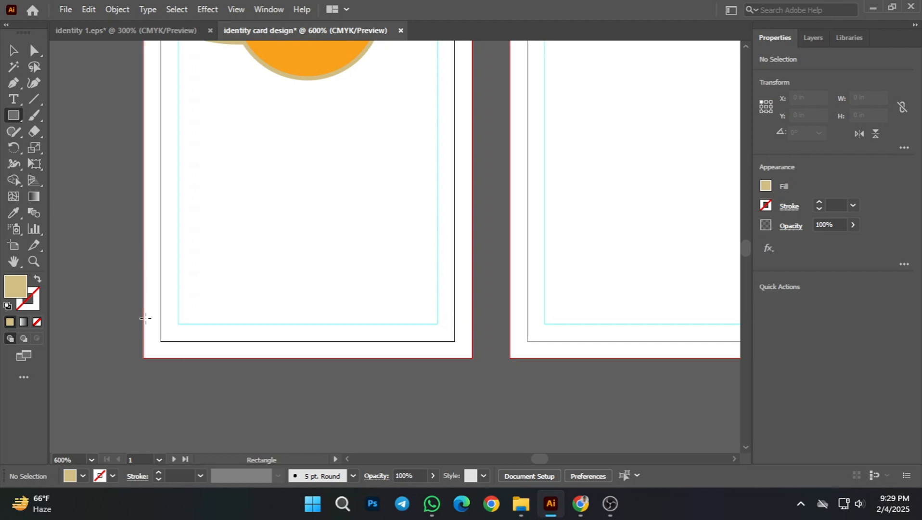
left_click_drag(143, 323, 472, 357)
left_click(13, 50)
left_click(90, 265)
left_click(254, 347)
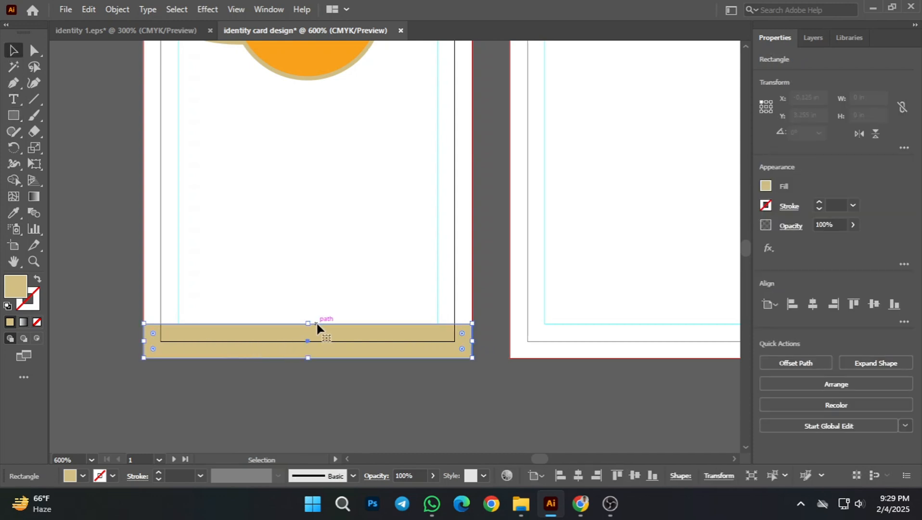
left_click_drag(306, 324, 307, 318)
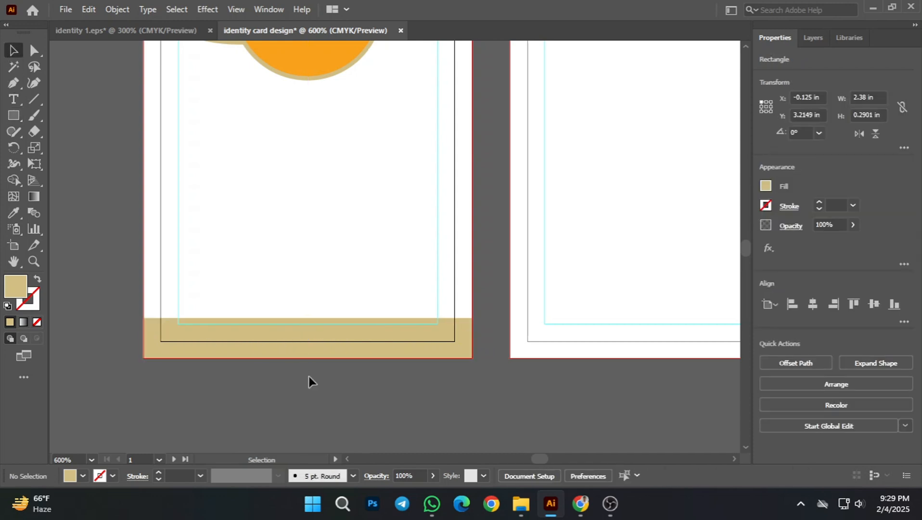
Step: Add an anchor point at the middle of the tan footer rectangle's top edge, and deselect the shape
left_click(10, 84)
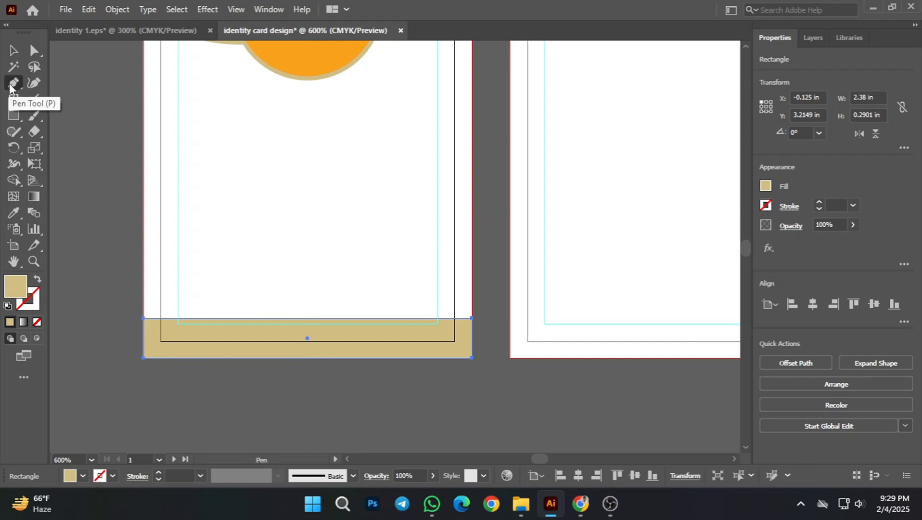
left_click(10, 84)
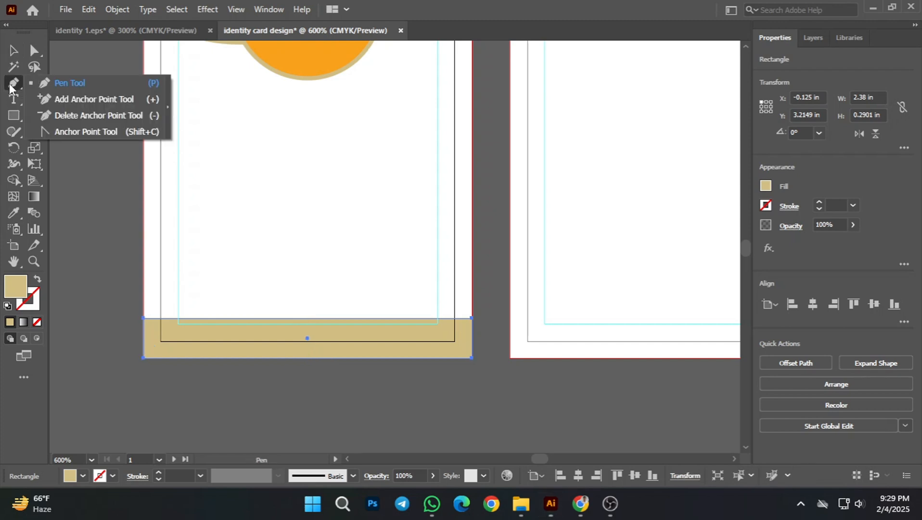
left_click(9, 84)
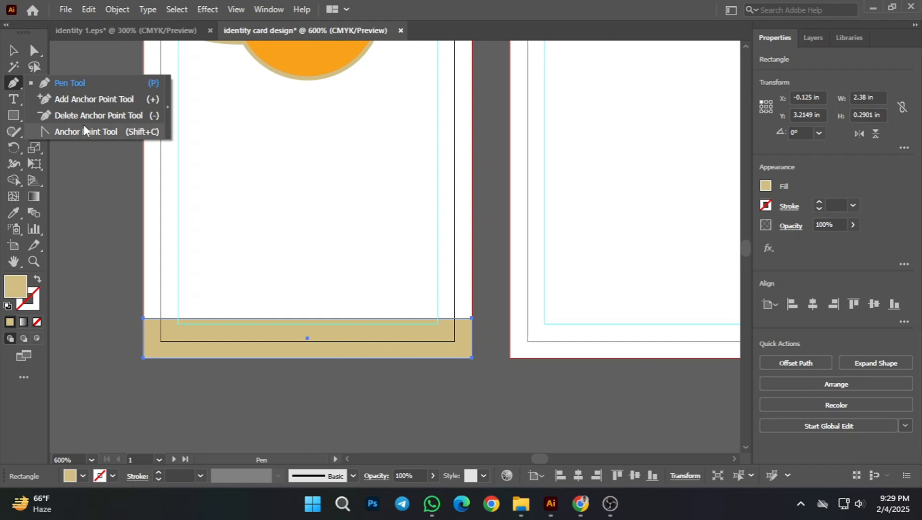
left_click(88, 105)
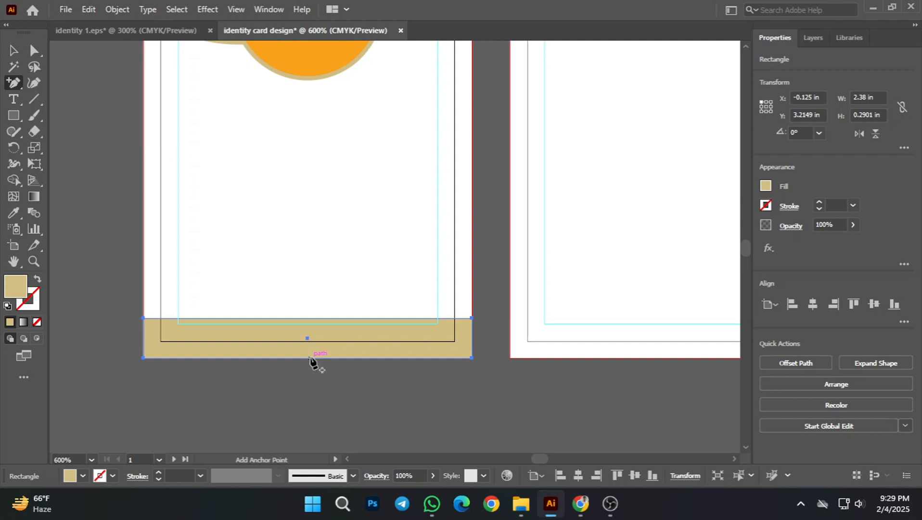
left_click(308, 318)
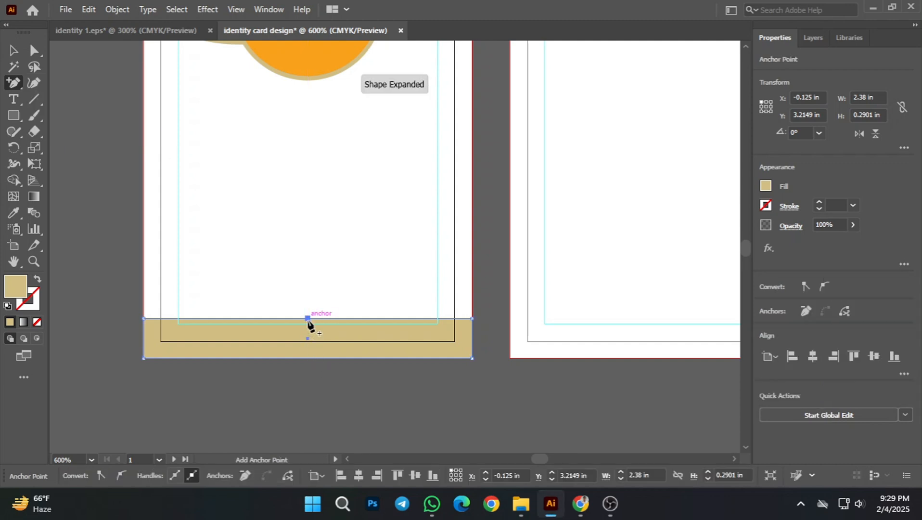
left_click(8, 85)
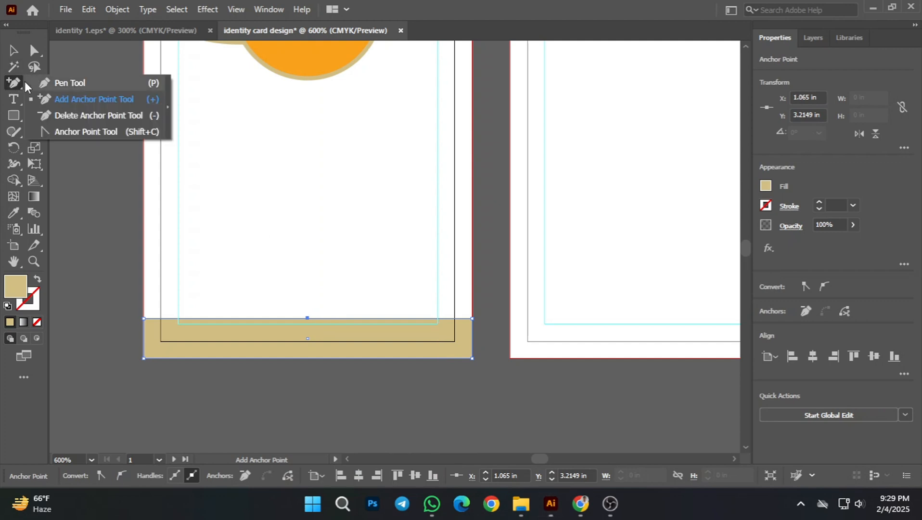
left_click(60, 84)
key("v")
left_click(78, 174)
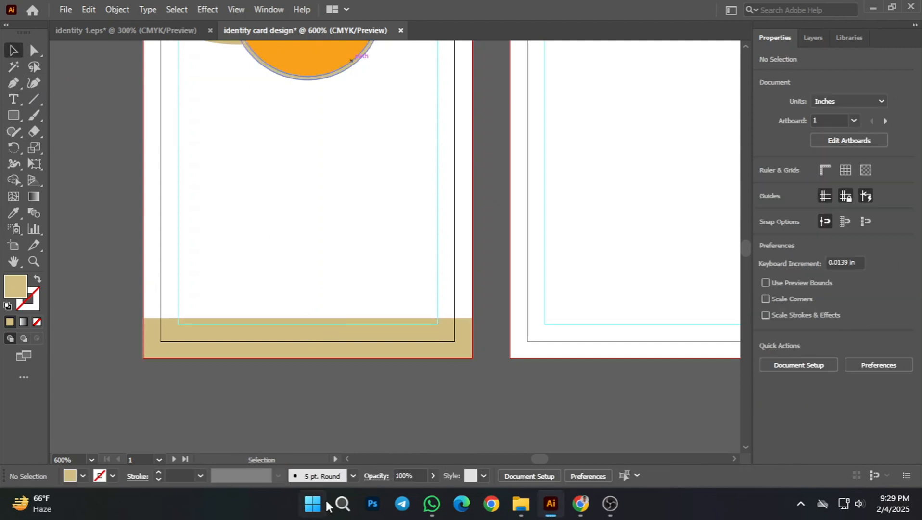
Step: Move the footer's new top anchor down and left to about X 0.30 in, Y 3.42 in with Direct Selection, and deselect
left_click(304, 330)
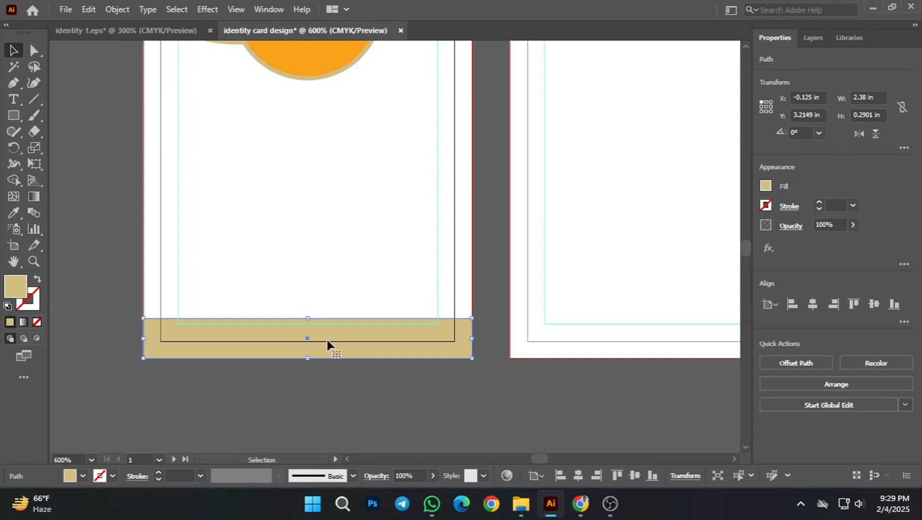
scroll(315, 330, "up", 1)
scroll(315, 330, "down", 1)
scroll(315, 330, "up", 1)
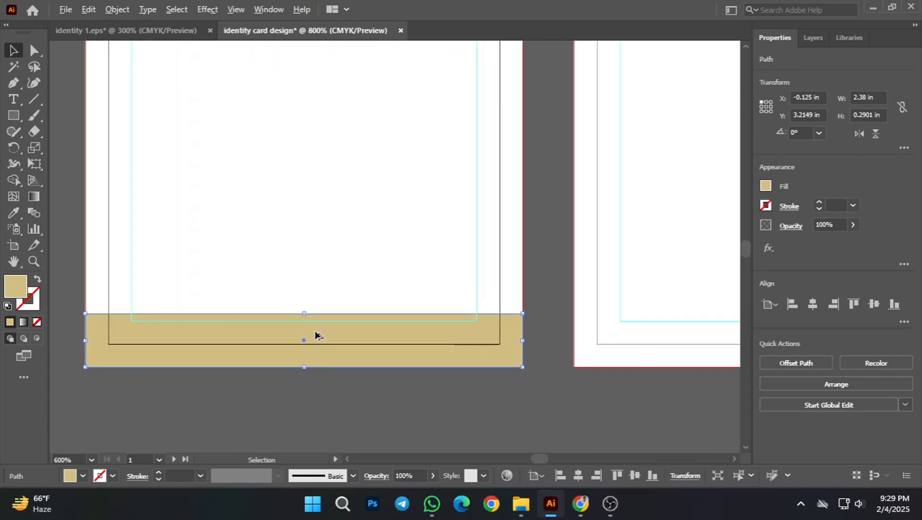
left_click(33, 51)
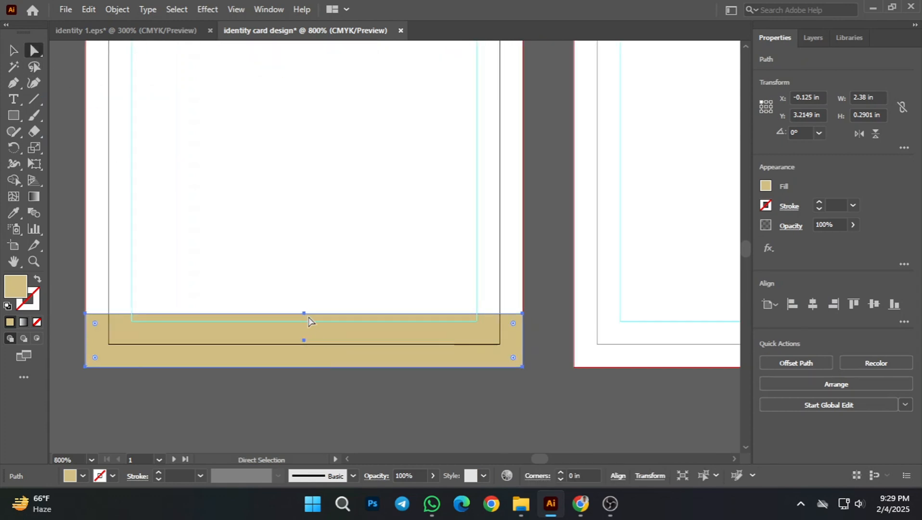
left_click(304, 313)
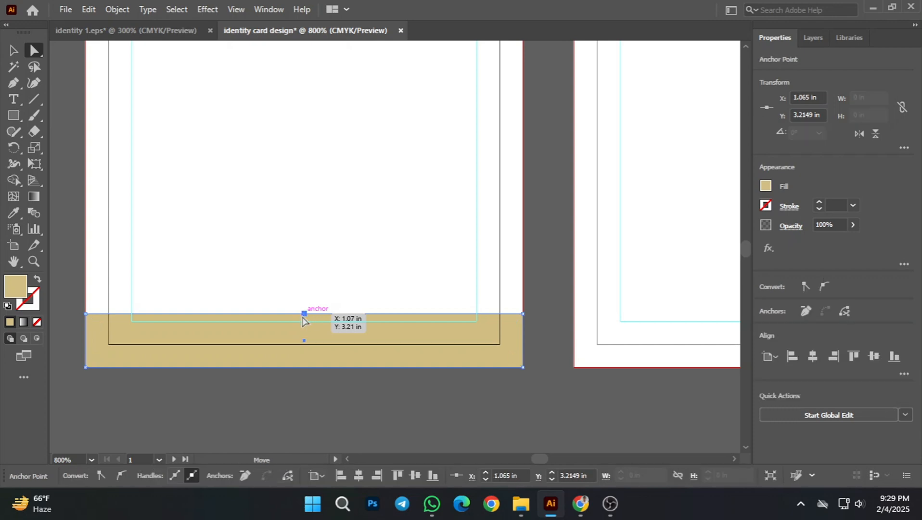
left_click_drag(303, 318, 163, 352)
left_click(14, 51)
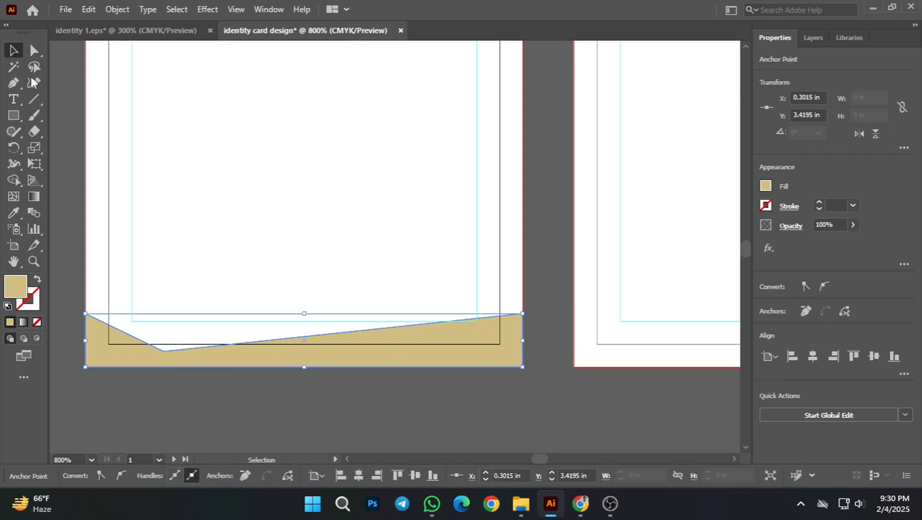
left_click(246, 395)
Step: Compare the angled tan footer shape with the whole front card layout, and select the footer
scroll(287, 395, "down", 2)
left_click_drag(343, 420, 364, 410)
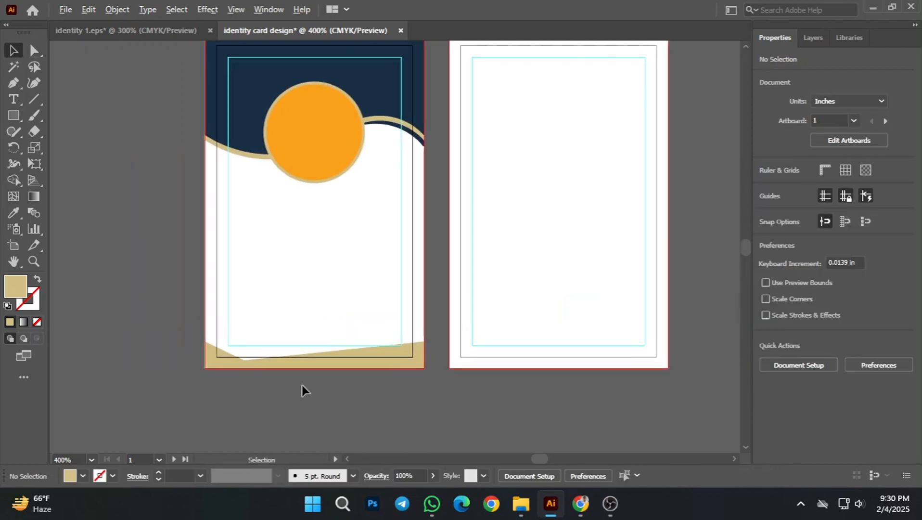
scroll(303, 385, "up", 1)
scroll(320, 415, "down", 1)
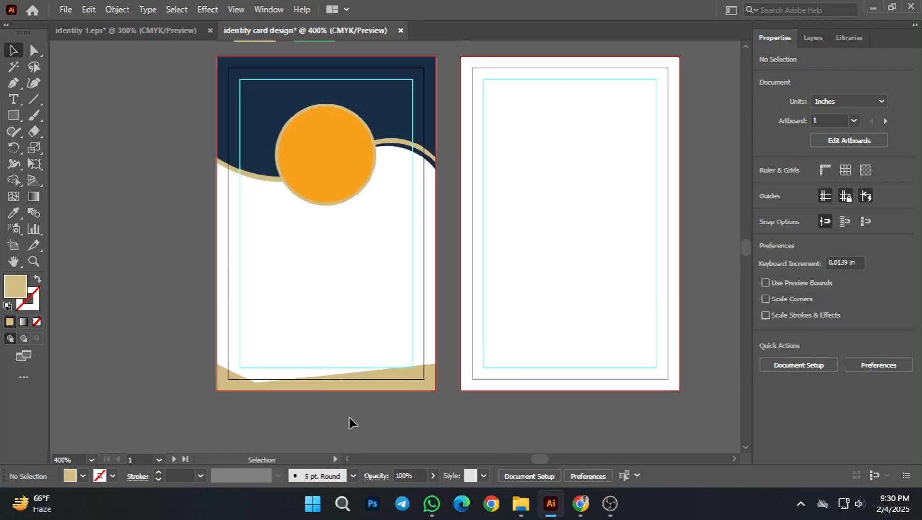
scroll(303, 409, "up", 1)
left_click(388, 368)
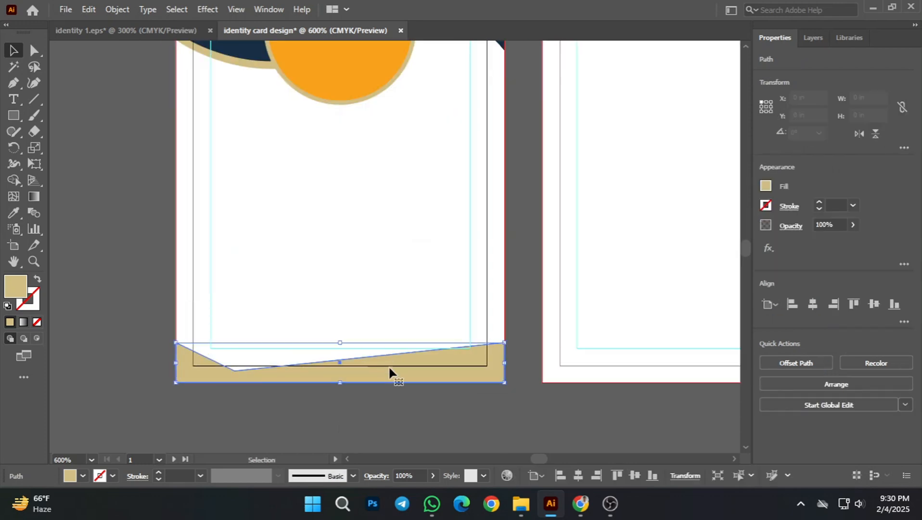
scroll(289, 375, "up", 2)
scroll(311, 308, "down", 1)
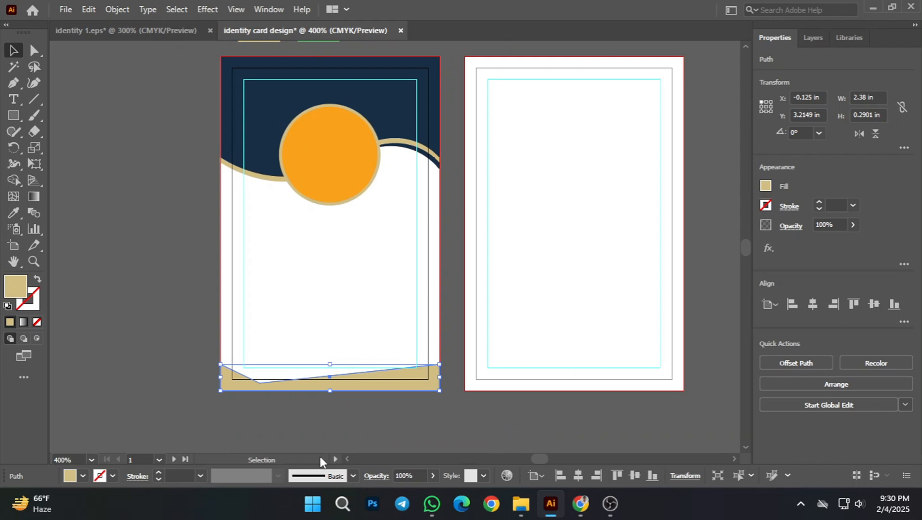
Step: Paste a copy of the footer shape in front, fill it with the header's navy using the Eyedropper, and deselect it
key("ctrl+f")
left_click(14, 212)
left_click(263, 103)
left_click(14, 52)
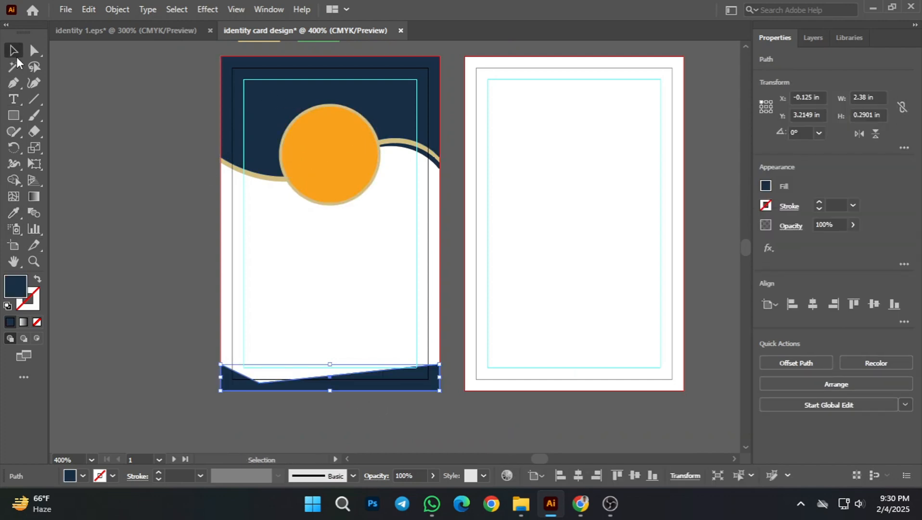
left_click(285, 332)
Step: Move the navy footer's low top anchor up and left to about X 0.25 in, Y 3.36 in with Direct Selection, and deselect
scroll(286, 332, "down", 1)
scroll(302, 418, "up", 2)
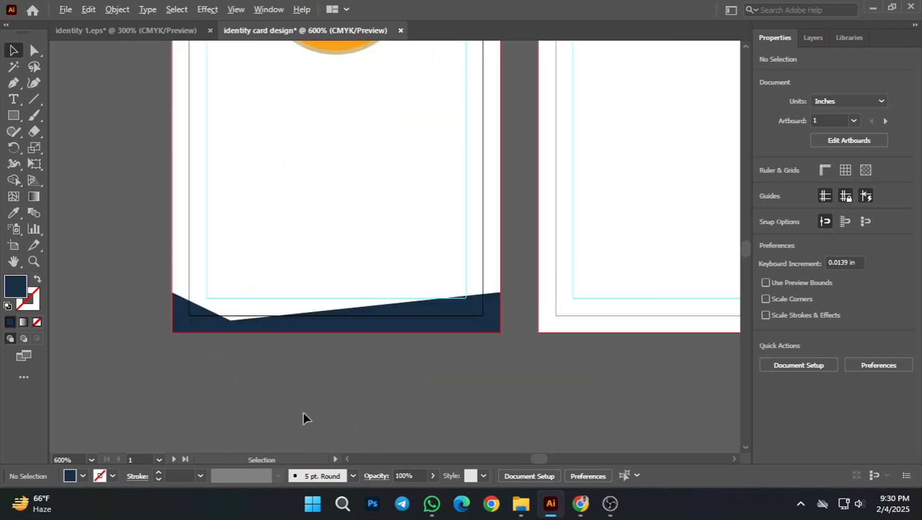
scroll(306, 411, "up", 1)
left_click(346, 341)
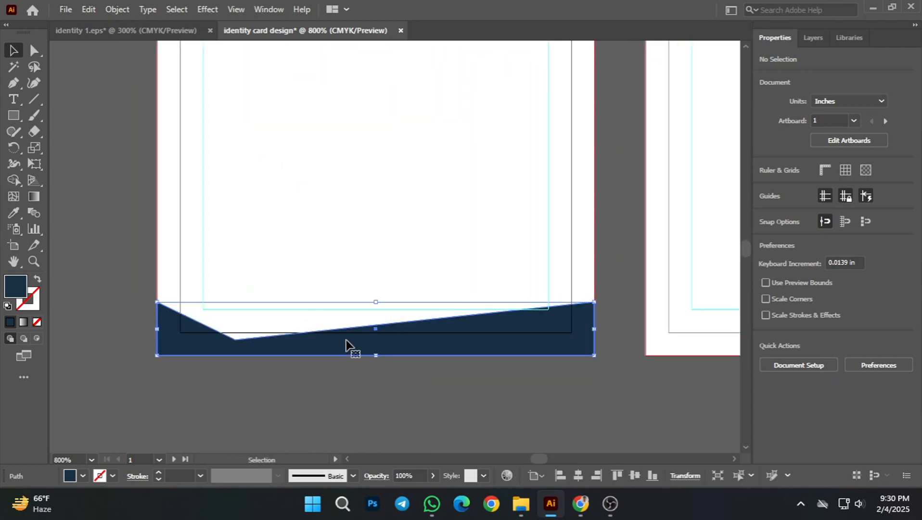
left_click(34, 53)
left_click_drag(234, 339, 226, 329)
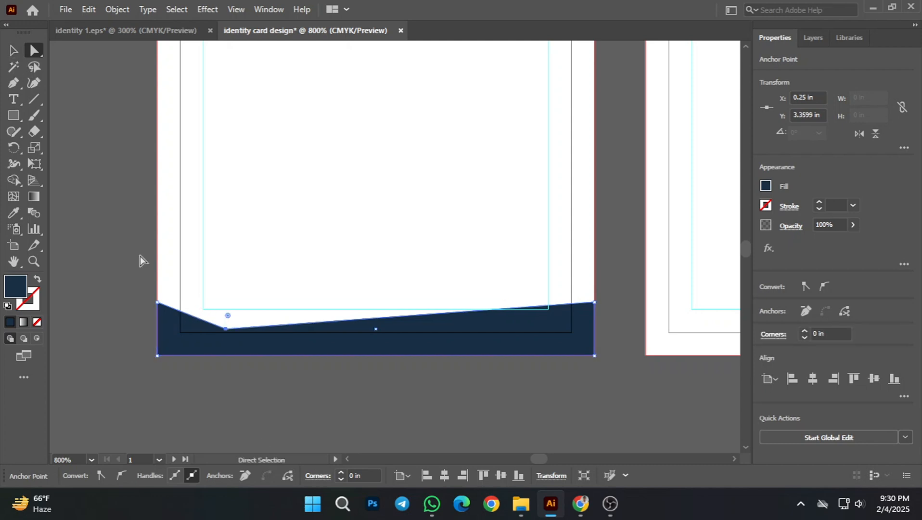
key("v")
left_click(120, 233)
Step: Raise the navy footer's top-right corner anchor along the bleed edge to about Y 3.11 in with Direct Selection
scroll(297, 246, "down", 3)
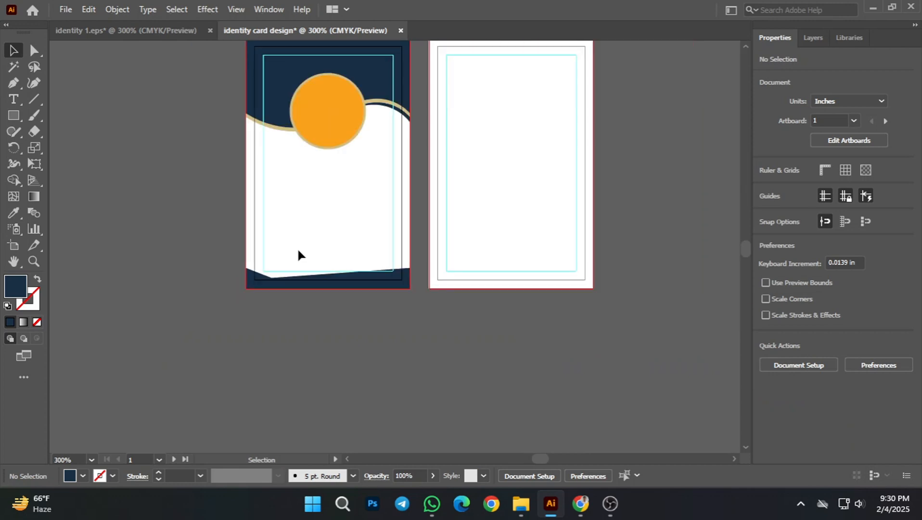
scroll(432, 308, "up", 1)
scroll(329, 313, "up", 2)
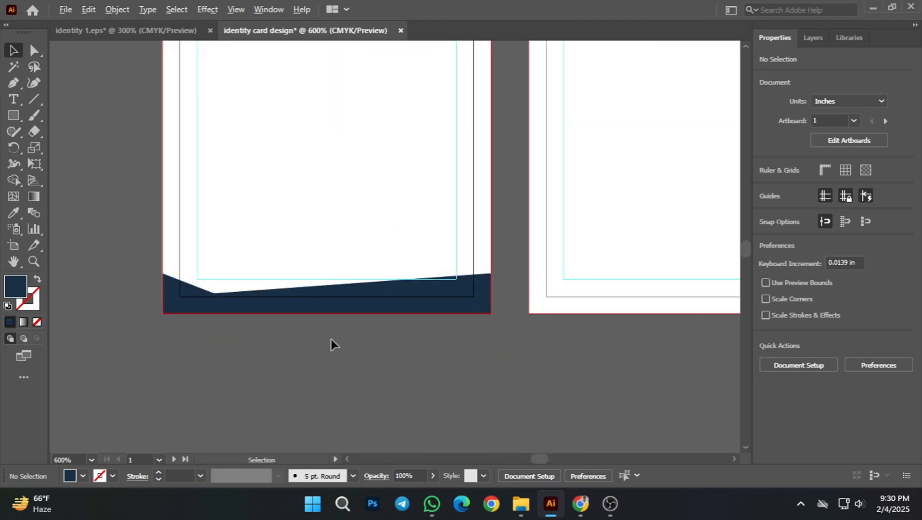
scroll(404, 354, "up", 2)
left_click(436, 339)
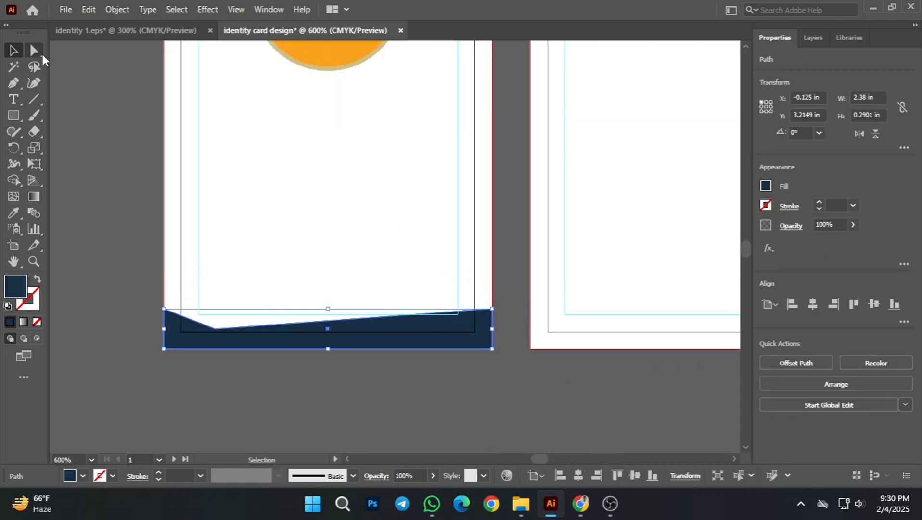
left_click(35, 51)
scroll(476, 230, "up", 2)
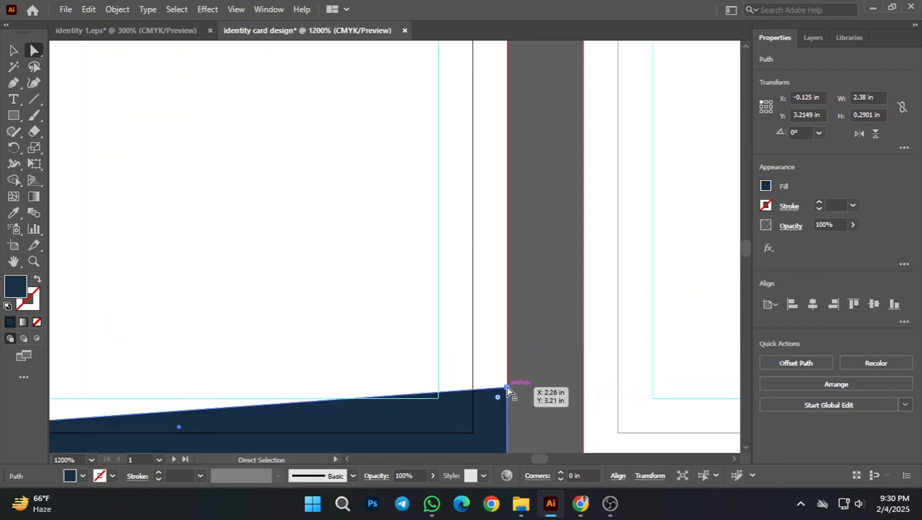
left_click_drag(507, 387, 504, 358)
Step: Shift the navy footer's low top anchor slightly up and to the right, and deselect the shape
scroll(504, 358, "down", 2)
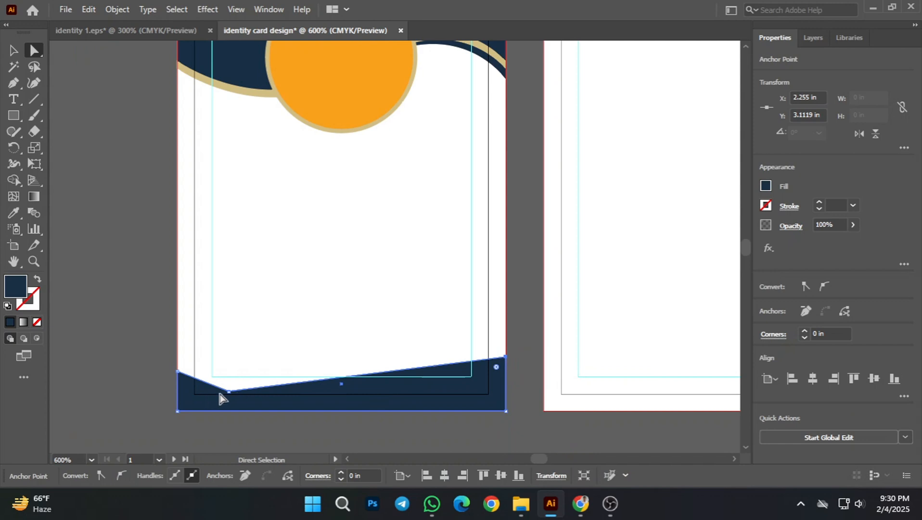
left_click_drag(225, 391, 234, 383)
left_click(14, 51)
left_click(124, 277)
scroll(374, 363, "down", 1)
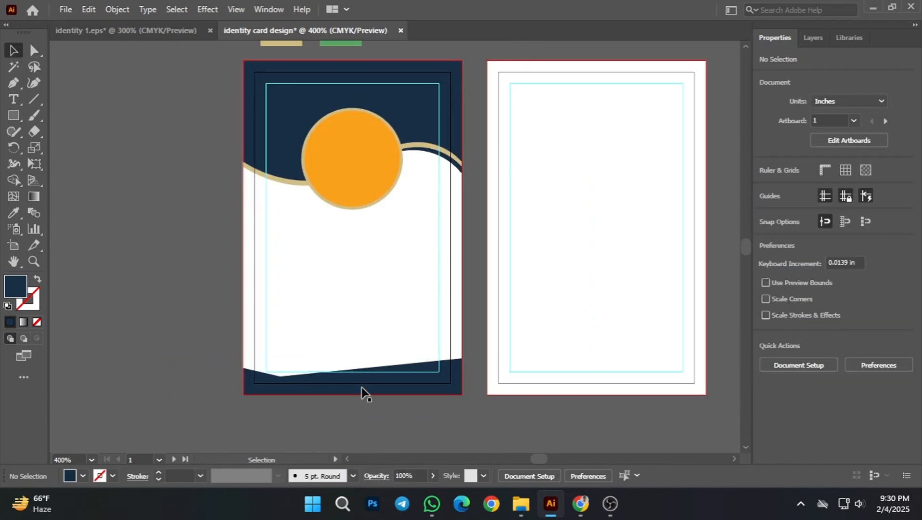
Step: Look over the prepared text blocks beside the artboards and the front card's header area
scroll(373, 333, "down", 1)
scroll(288, 303, "left", 1)
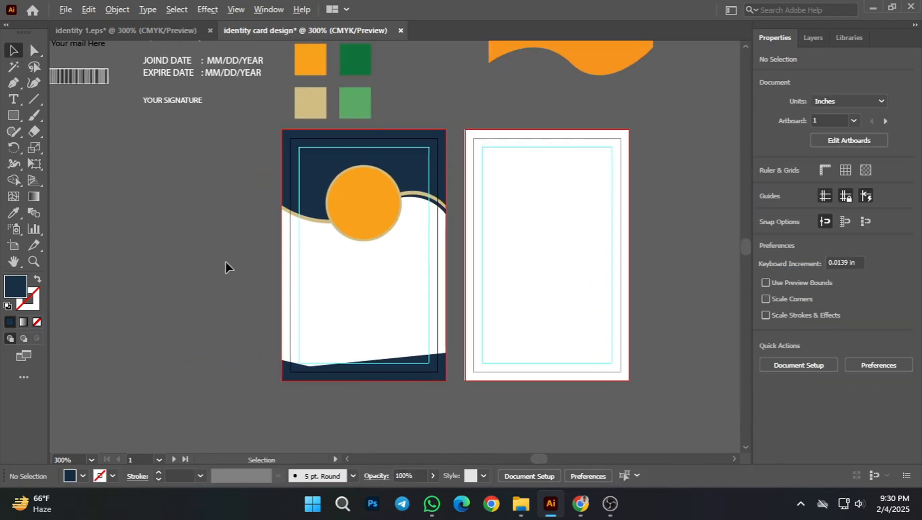
scroll(226, 266, "down", 1)
left_click_drag(172, 222, 186, 247)
left_click(165, 144)
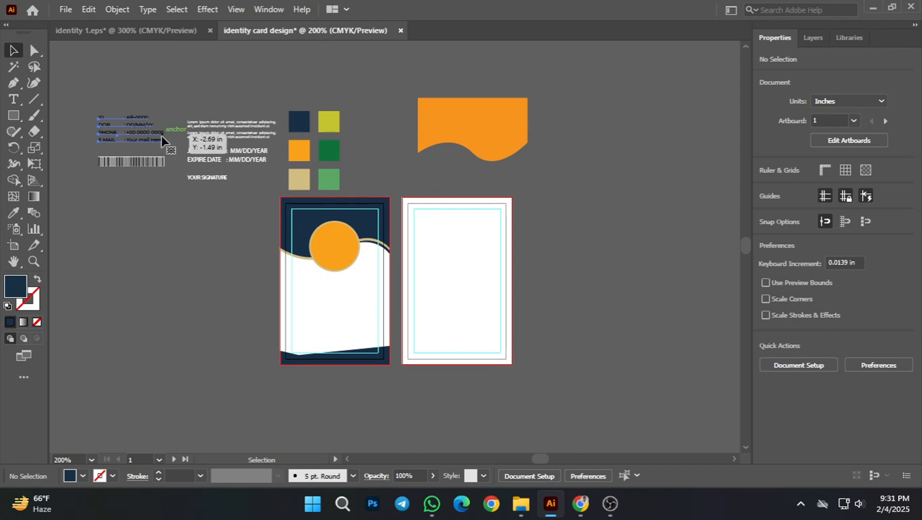
left_click(206, 290)
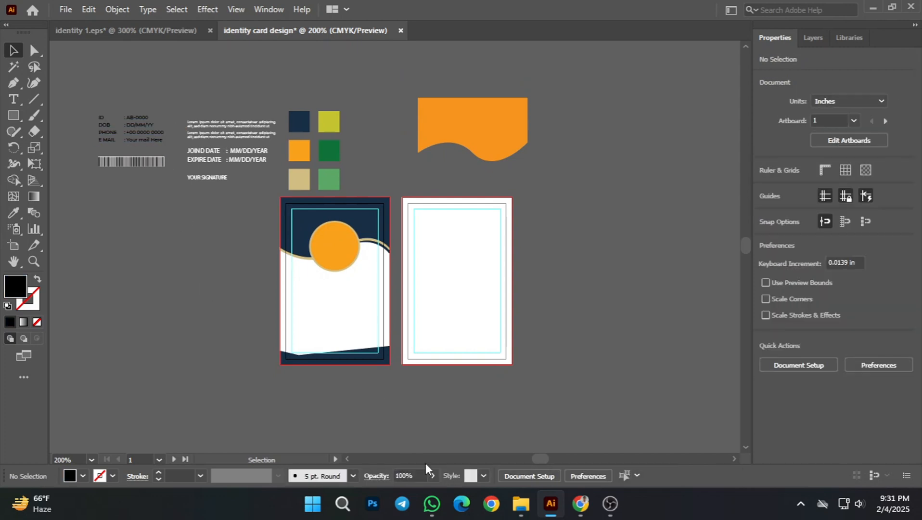
scroll(329, 255, "up", 2)
left_click_drag(335, 219, 422, 223)
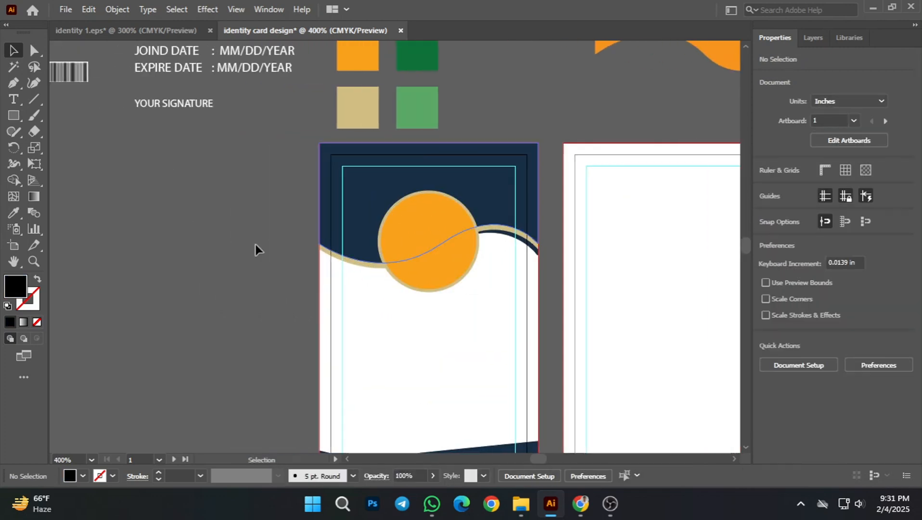
Step: Move the ID, DOB, PHONE and E MAIL text group onto the white lower half of the front card, and deselect it
scroll(167, 212, "down", 1)
left_click_drag(170, 208, 182, 245)
scroll(205, 240, "down", 1)
left_click(138, 144)
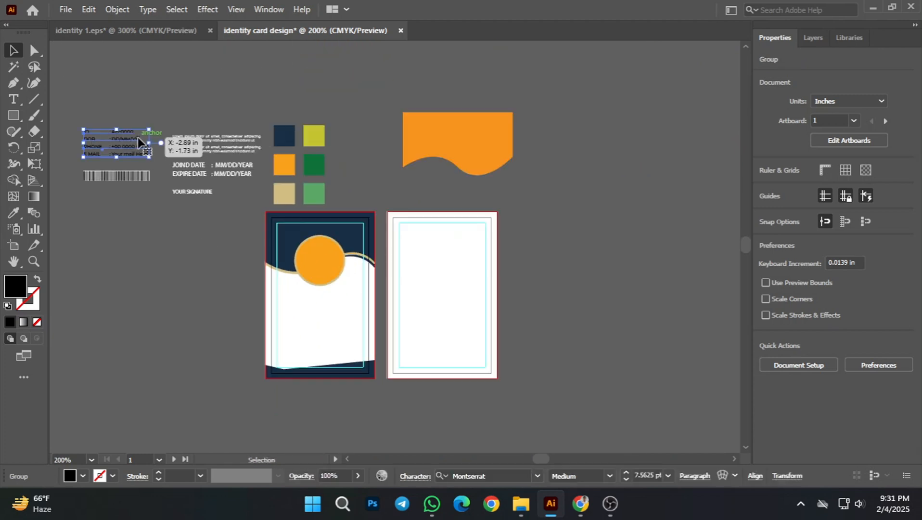
left_click_drag(136, 143, 328, 322)
left_click(201, 319)
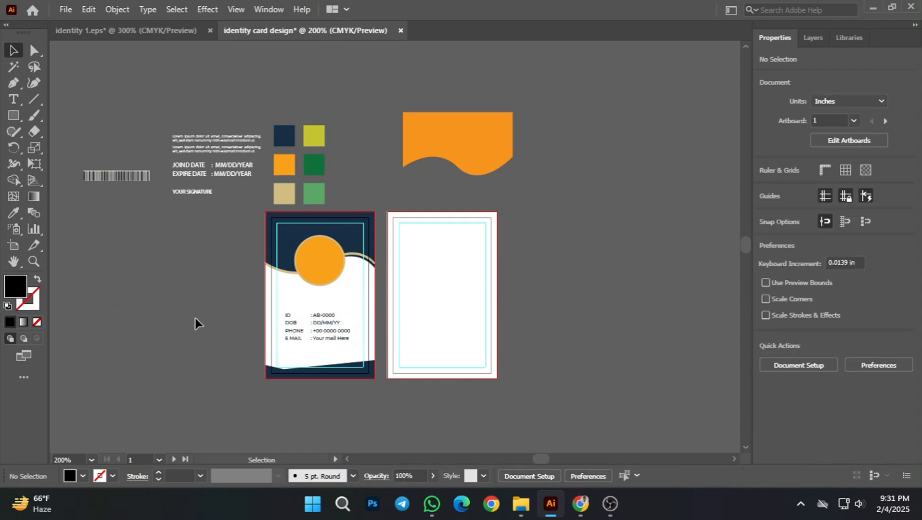
Step: Align the details text group to the front card's left safe-margin guide at about X 0.12 in, Y 1.94 in, and deselect it
scroll(344, 369, "up", 2)
left_click_drag(239, 389, 244, 342)
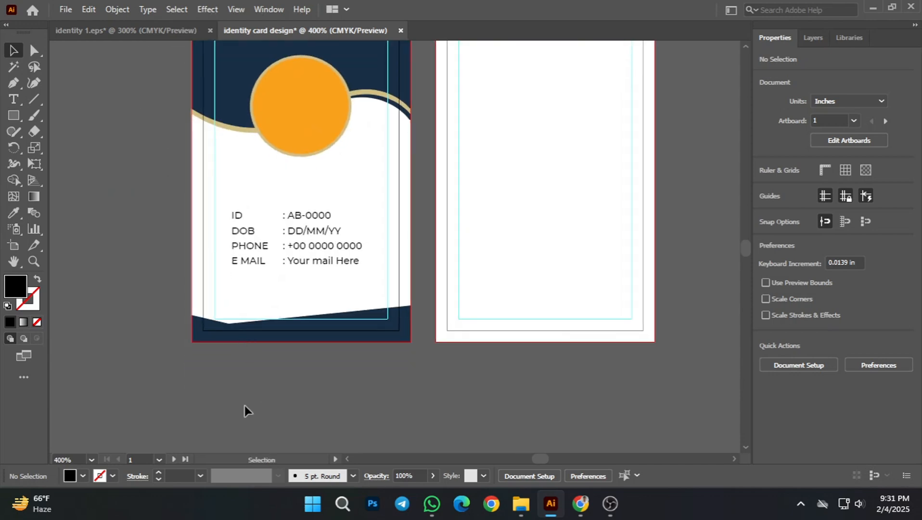
left_click(300, 258)
scroll(233, 219, "up", 2)
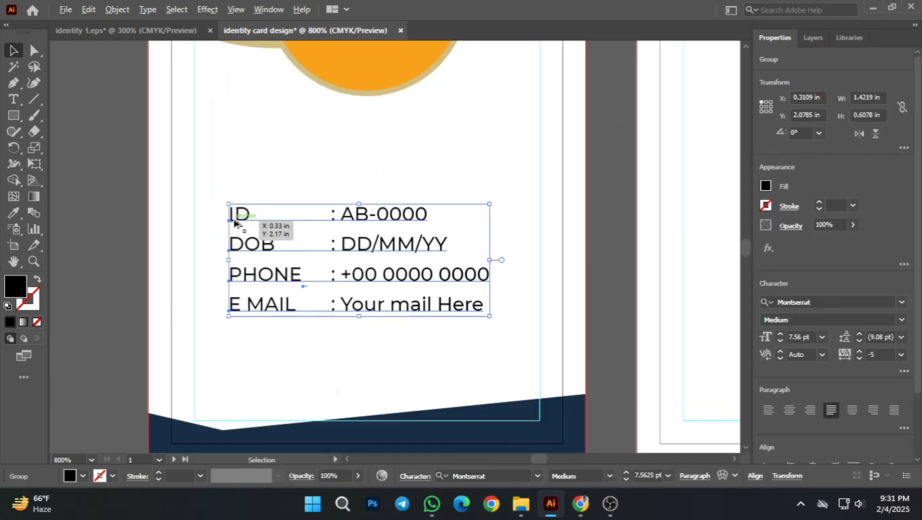
left_click_drag(240, 218, 206, 191)
left_click(172, 275)
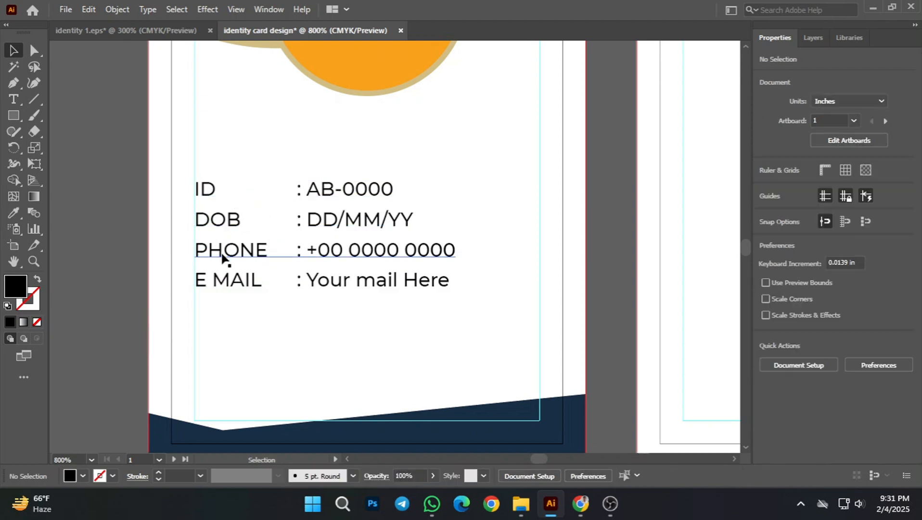
scroll(210, 220, "up", 3)
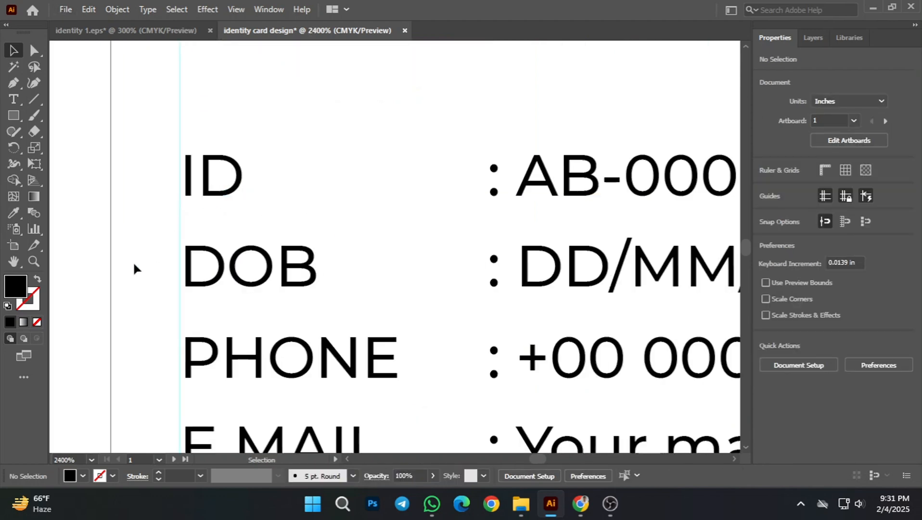
left_click_drag(217, 271, 210, 263)
scroll(177, 304, "down", 3)
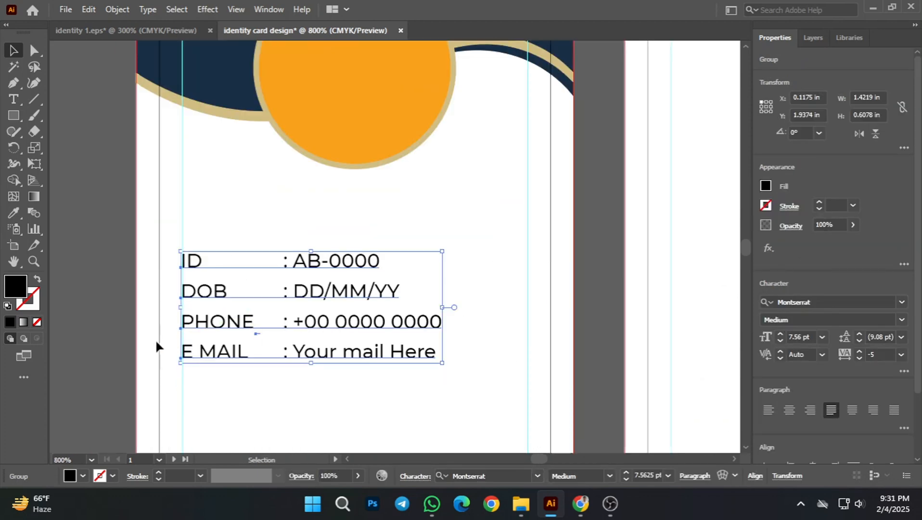
left_click(157, 342)
Step: Scale the details text group proportionally to span the safe-margin width, about 1.89 in wide and 0.81 in tall, and deselect it
scroll(381, 347, "down", 1)
key("space")
left_click_drag(538, 293, 488, 268)
scroll(362, 338, "up", 1)
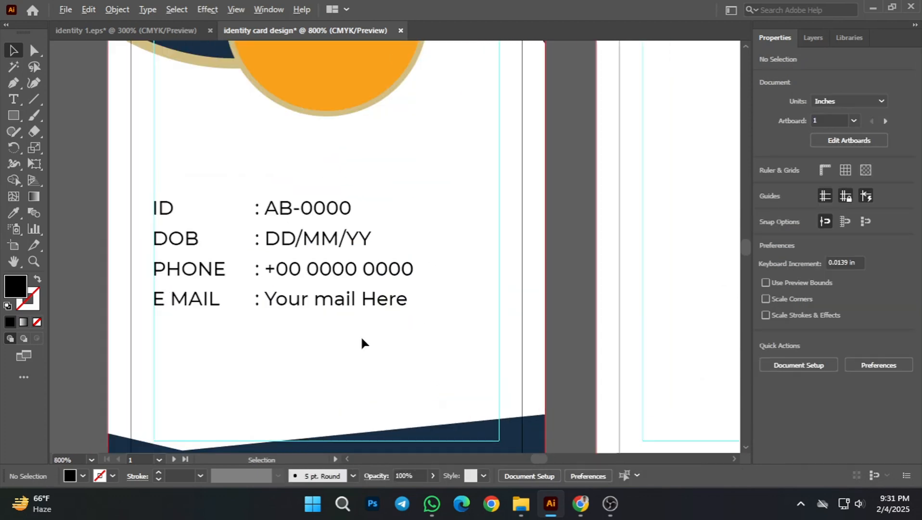
scroll(361, 337, "down", 2)
left_click(378, 318)
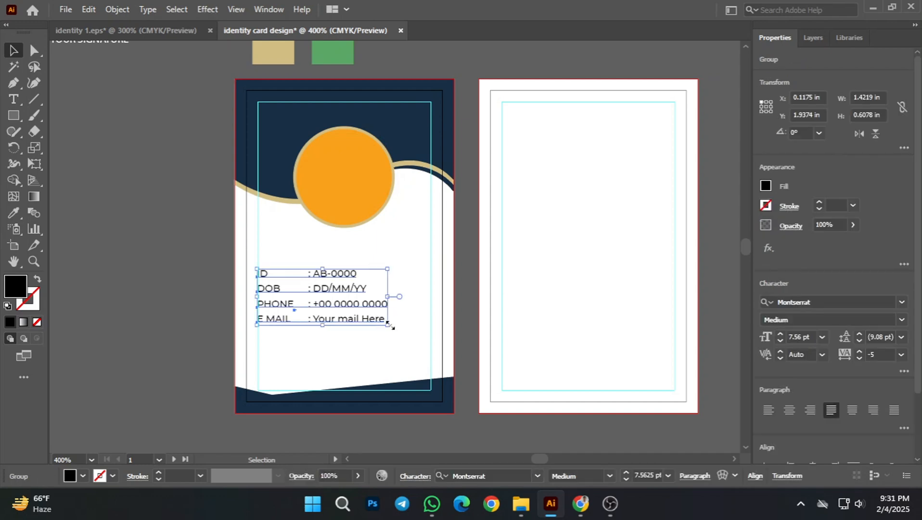
left_click_drag(392, 327, 433, 355)
left_click(202, 328)
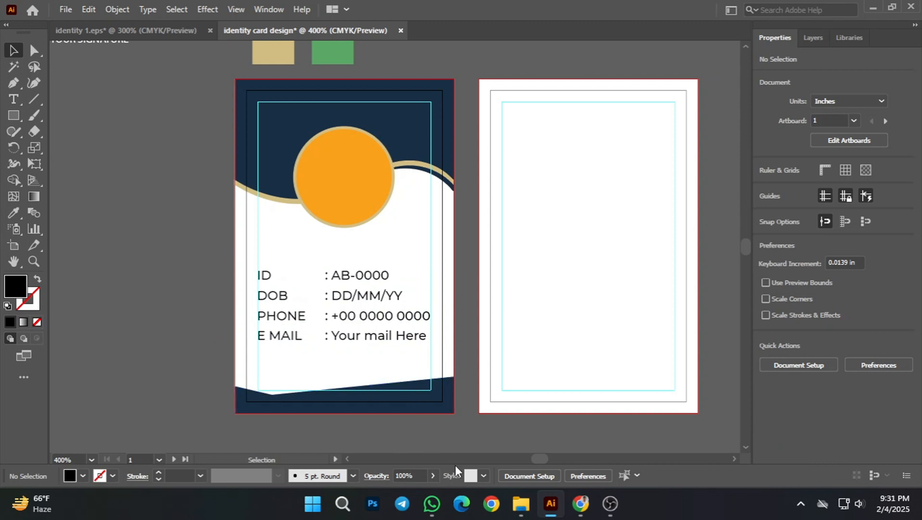
Step: Nudge the details text group down to about Y 2.08 in, and deselect it
left_click(373, 293)
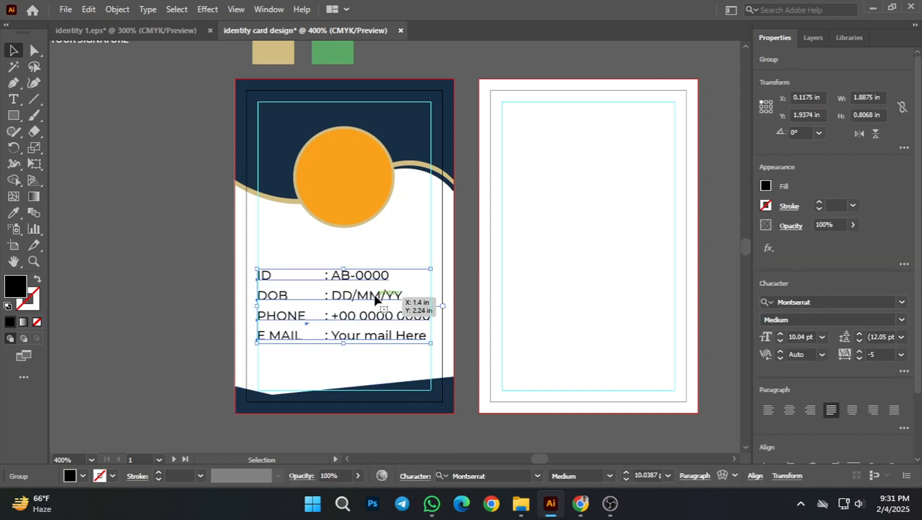
key("Down")
key("Down")
key("Down")
key("Down")
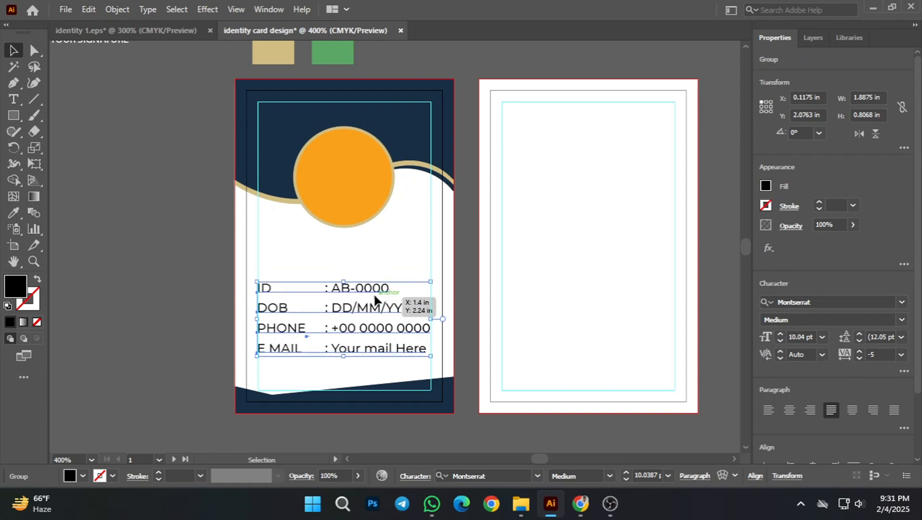
left_click(166, 244)
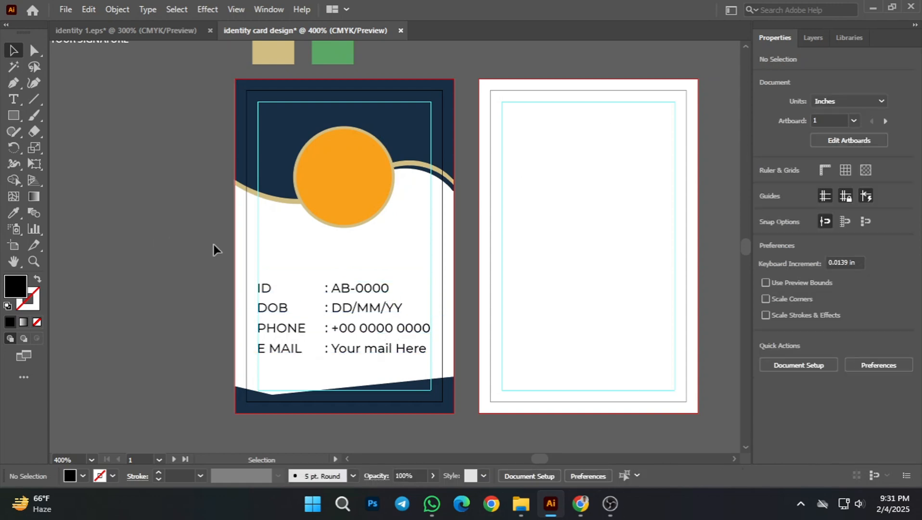
Step: Add a Lorem ipsum point text and move it below the front card to about X 0.23 in, Y 3.99 in
scroll(196, 160, "up", 2)
scroll(208, 171, "down", 2)
left_click_drag(274, 298, 268, 274)
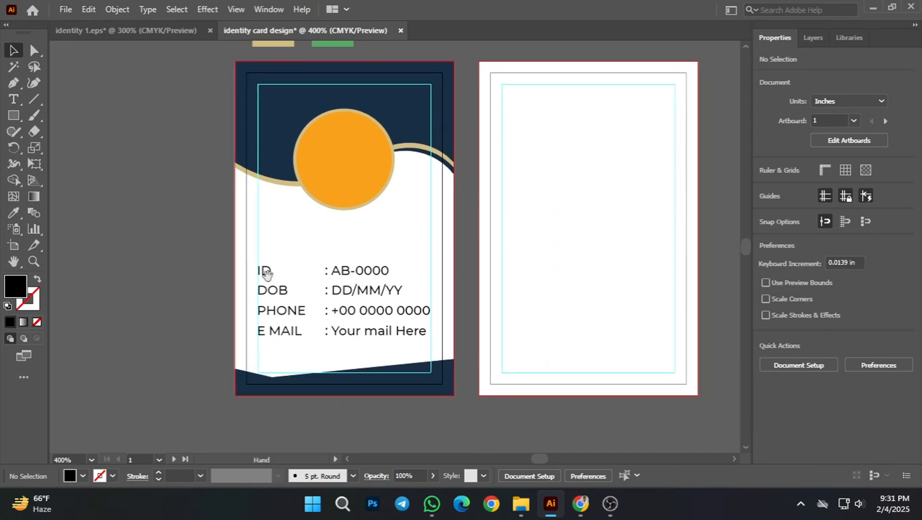
scroll(350, 247, "up", 1)
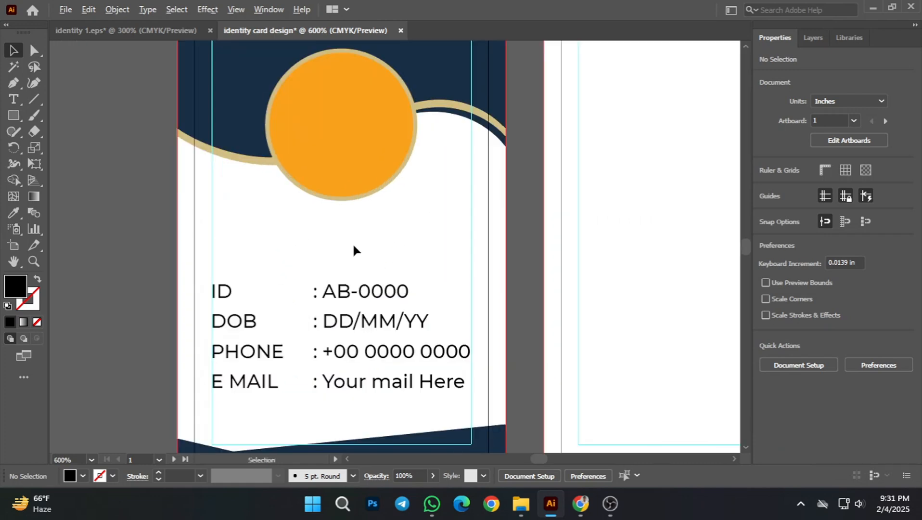
scroll(357, 241, "down", 1)
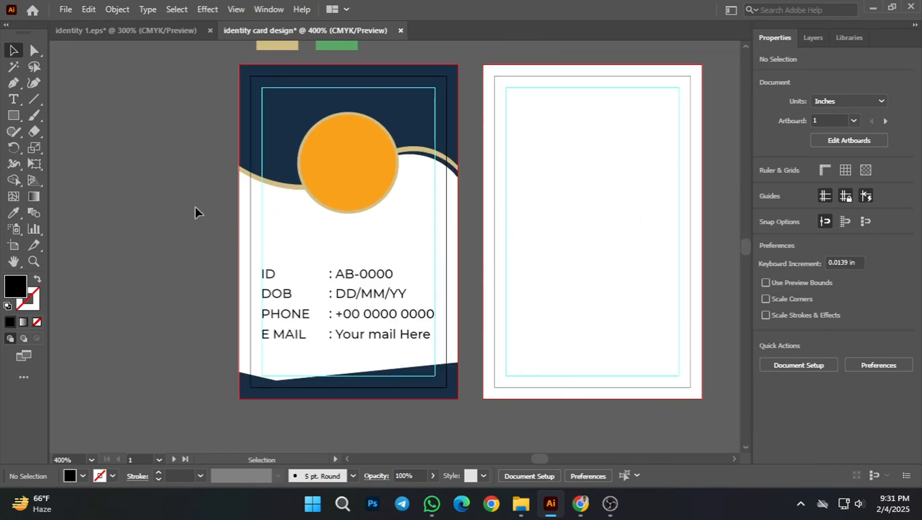
left_click_drag(88, 259, 138, 220)
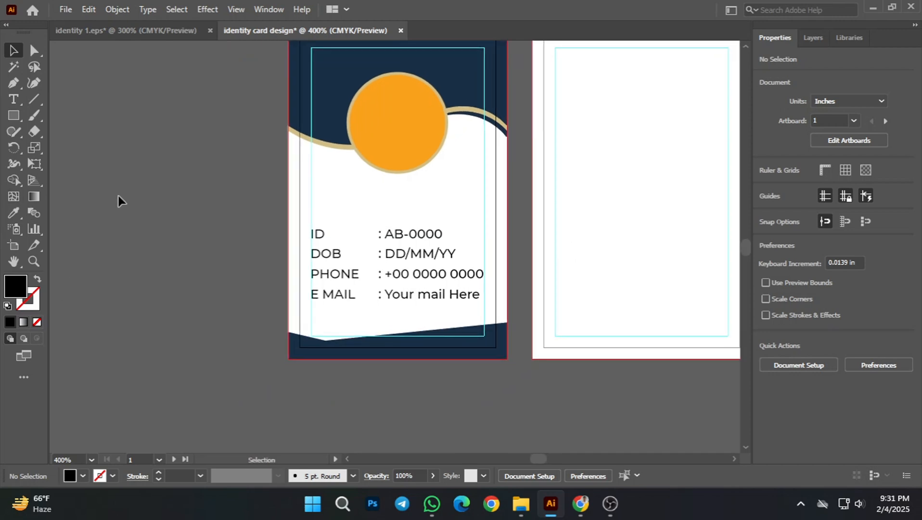
left_click(13, 100)
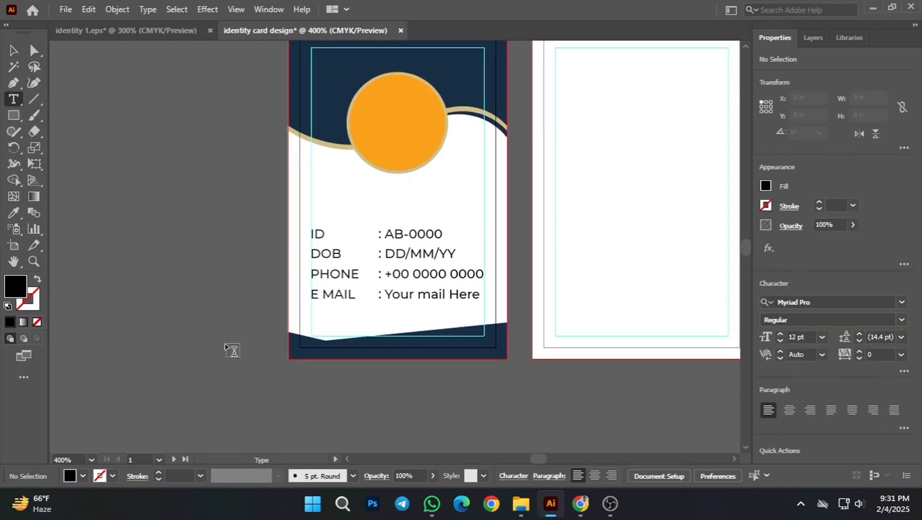
scroll(232, 350, "down", 2)
left_click(255, 351)
key("Escape")
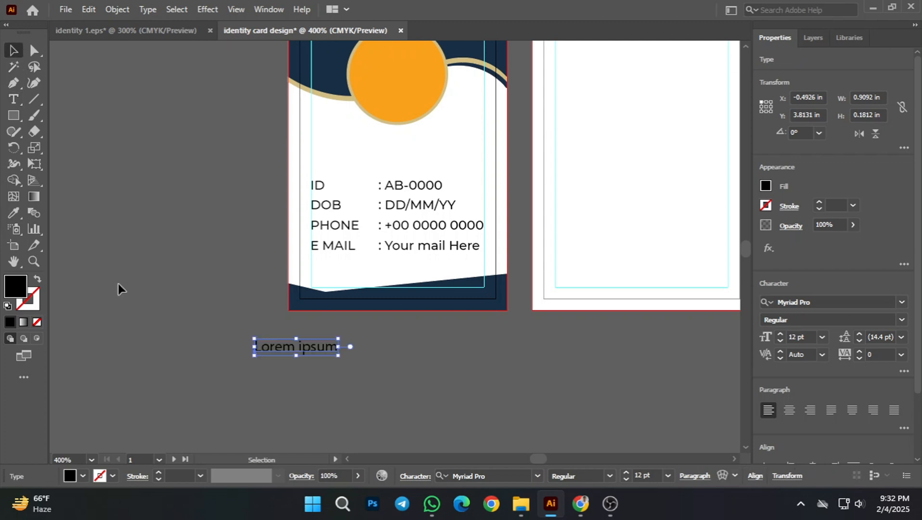
left_click_drag(305, 348, 370, 365)
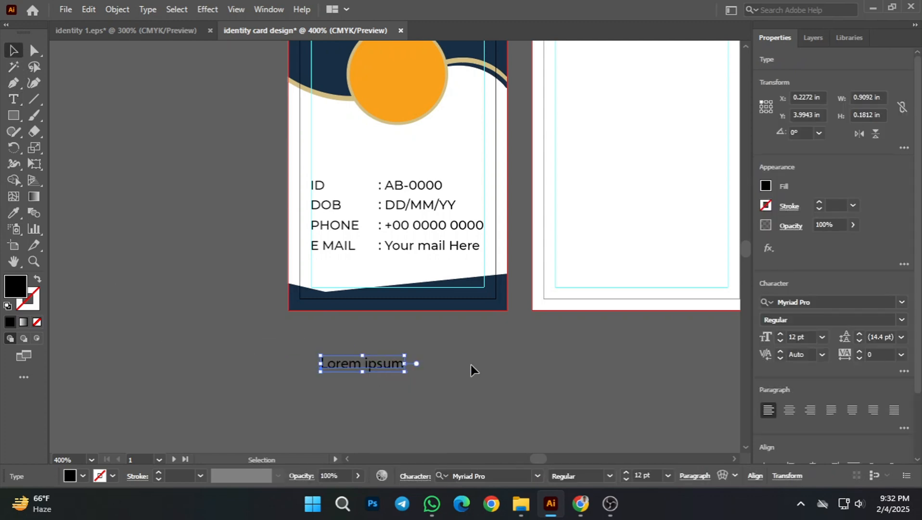
left_click(470, 365)
Step: Replace the Lorem ipsum text below the front card with new text starting with "G"
left_click(389, 364)
double_click(382, 366)
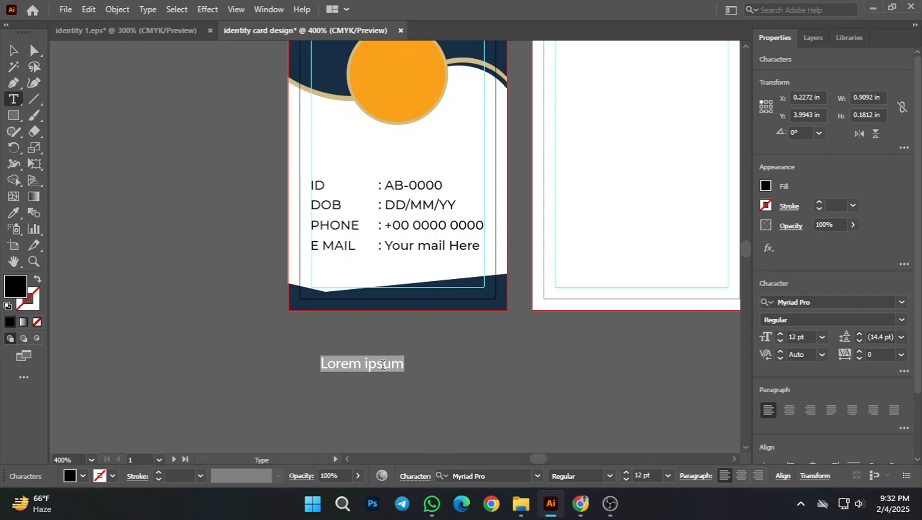
type("Graphic Design")
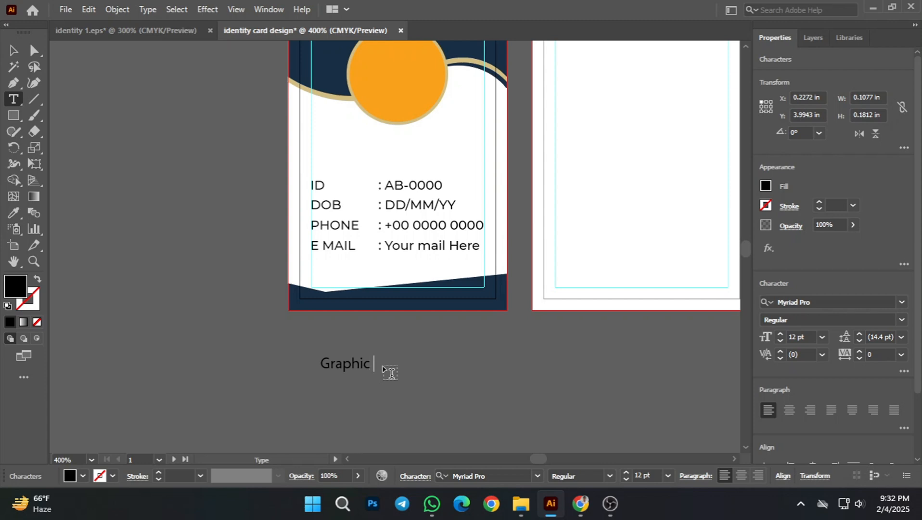
Step: Complete the text below the front card as "Graphic Design" and deselect it
type("raphic Design")
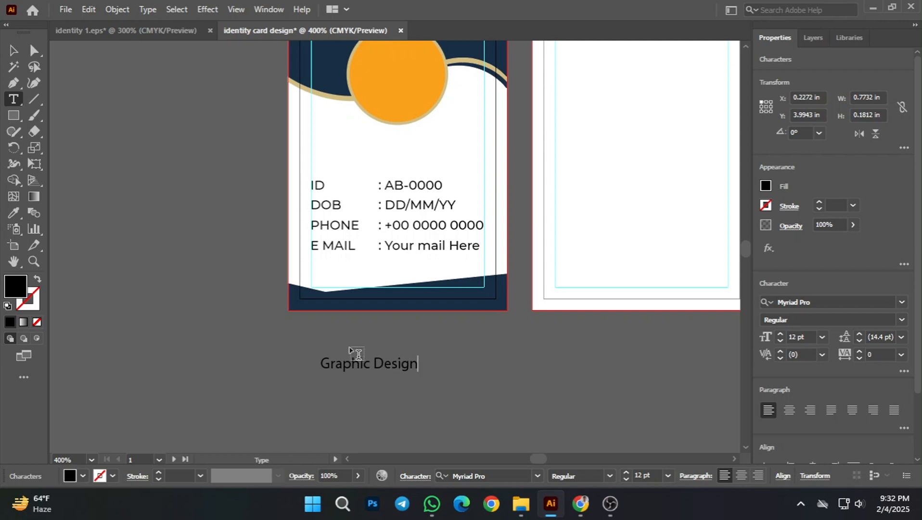
left_click(13, 50)
left_click(351, 387)
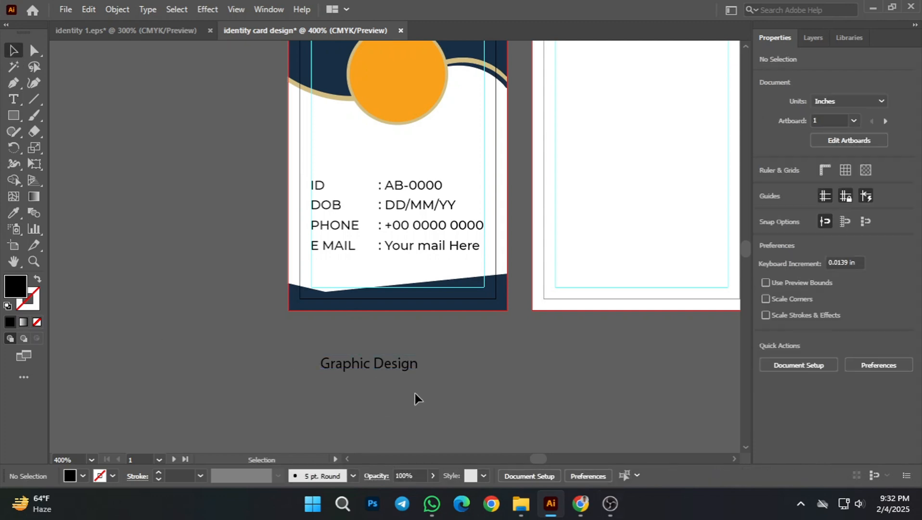
Step: Set the Graphic Design text to the Montserrat font in Bold style and deselect it
left_click(413, 365)
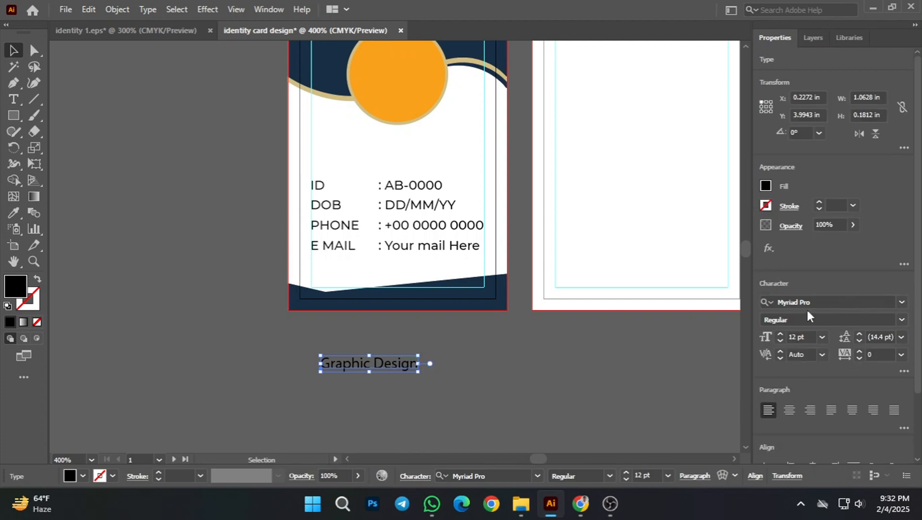
left_click(841, 302)
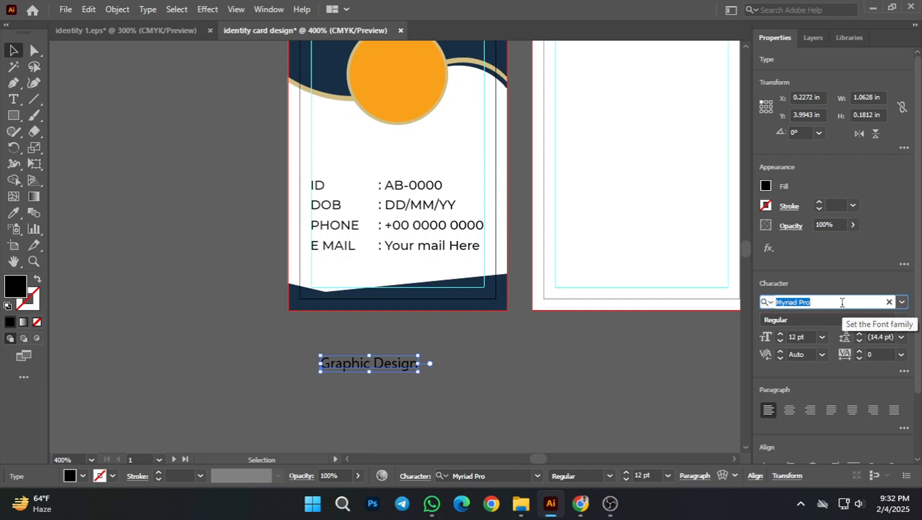
type("mon")
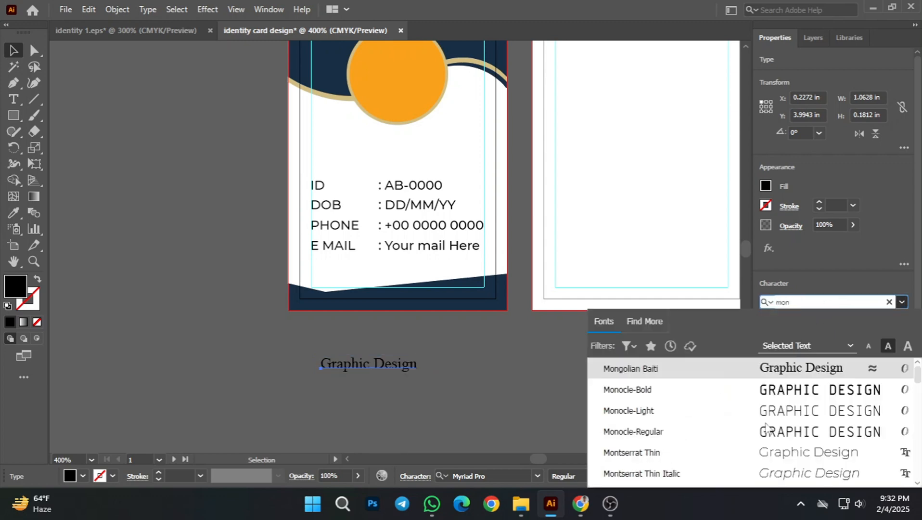
scroll(664, 454, "down", 1)
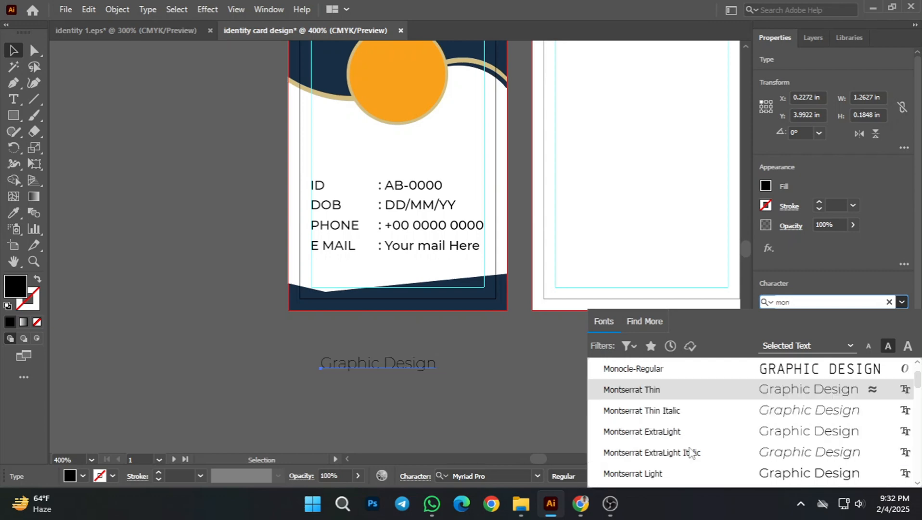
scroll(688, 457, "down", 1)
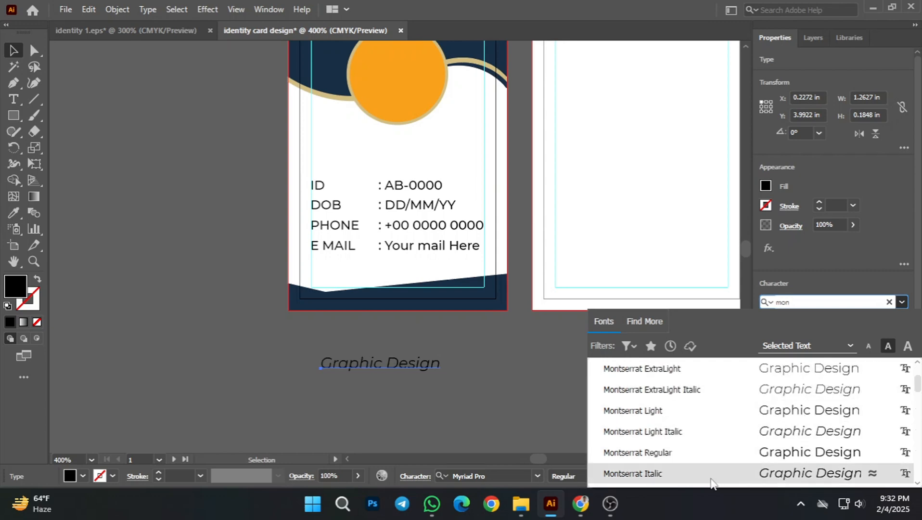
left_click(663, 458)
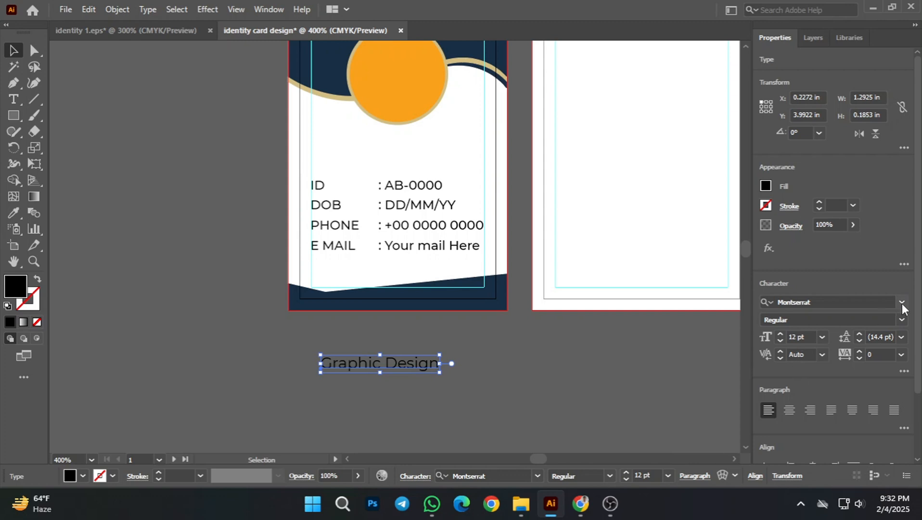
left_click(901, 319)
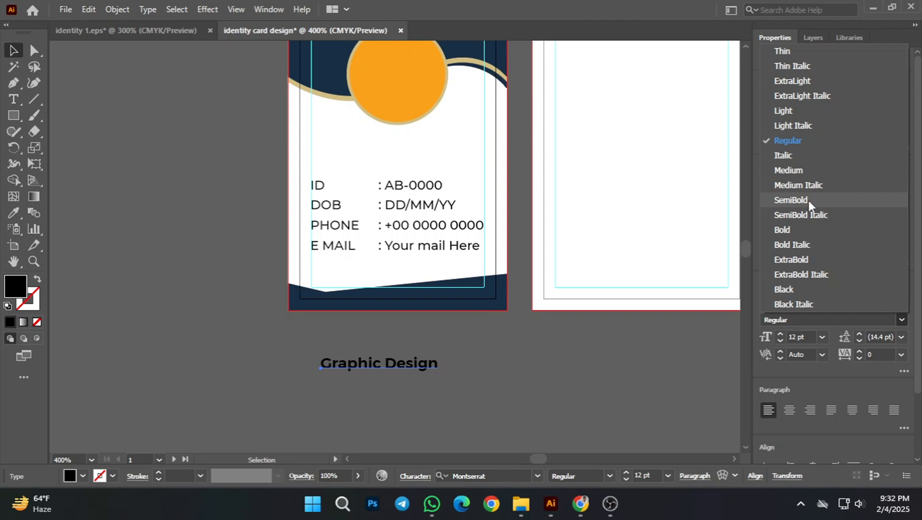
left_click(780, 230)
left_click(564, 412)
Step: Move the Graphic Design text onto the front card, between the orange circle and the details text, and deselect it
left_click_drag(420, 373, 431, 147)
left_click(460, 402)
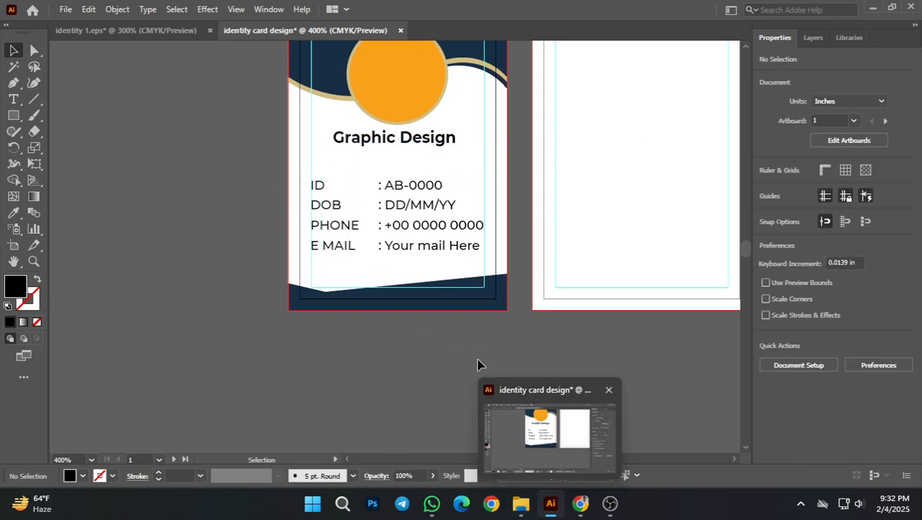
left_click_drag(460, 348, 469, 380)
scroll(430, 307, "up", 1)
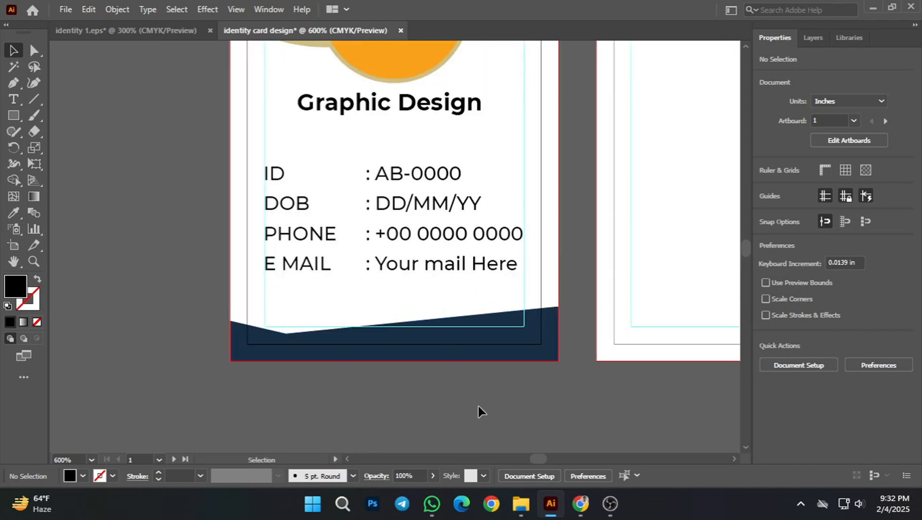
left_click_drag(529, 394, 562, 440)
scroll(518, 412, "down", 1)
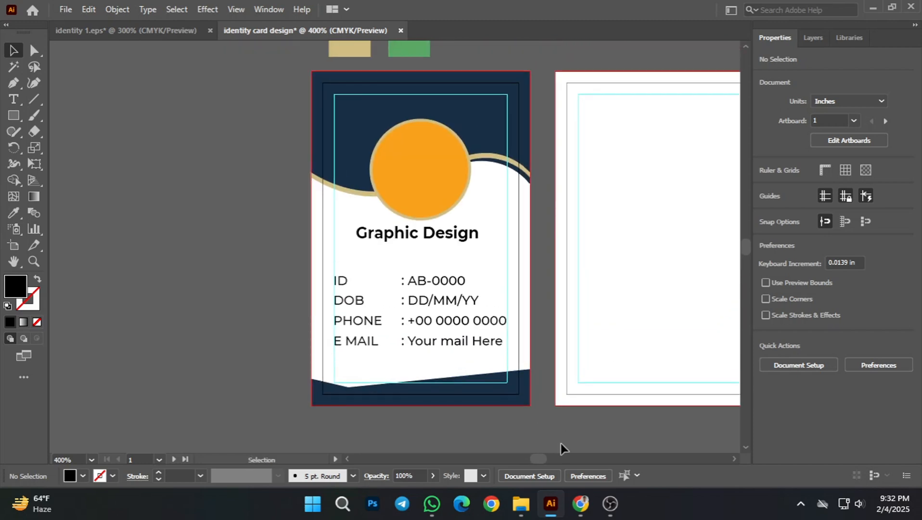
Step: Duplicate the Graphic Design title above the orange circle, at about X 0.41 in, Y 0.16 in
left_click(419, 236)
left_click(261, 261)
scroll(417, 279, "up", 2)
left_click_drag(439, 260, 443, 133)
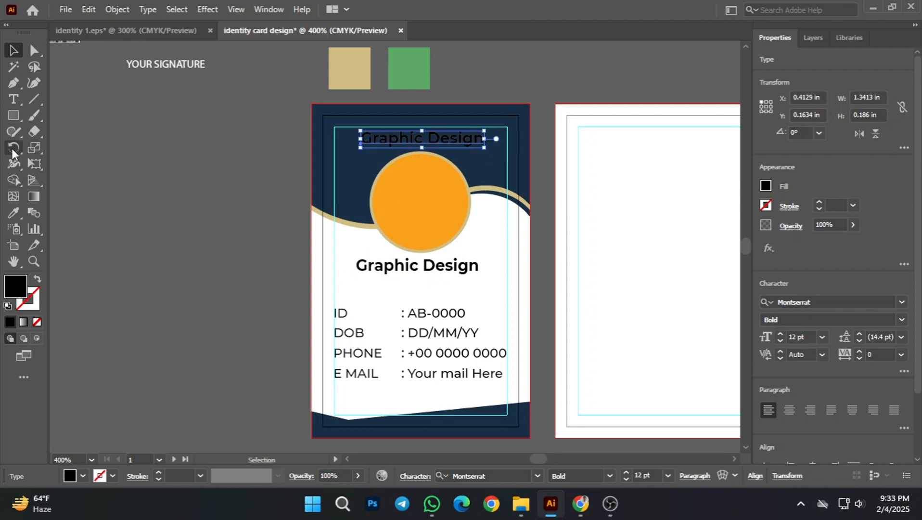
Step: Make the upper title white by sampling the blank back card with the Eyedropper, and deselect it
left_click(14, 228)
left_click(14, 212)
left_click(598, 264)
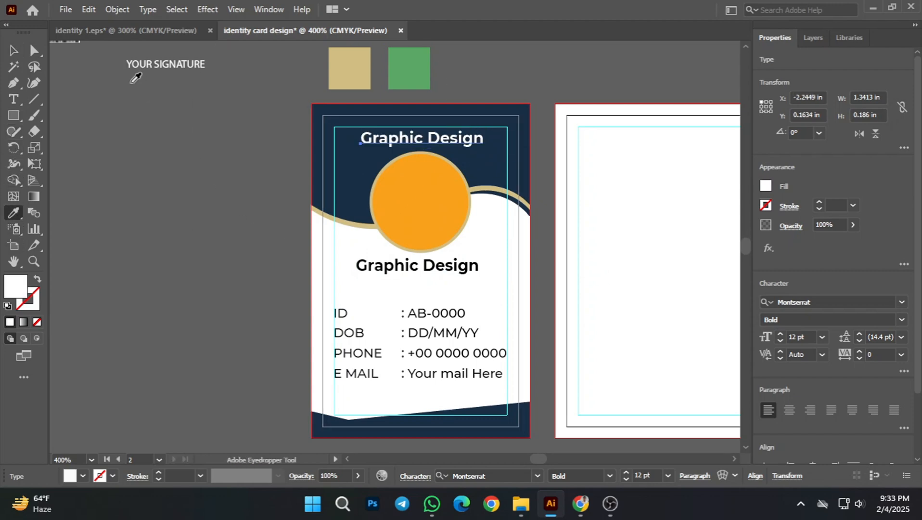
left_click(14, 50)
left_click(160, 211)
Step: Shift the black Graphic Design title slightly so it sits closer beneath the orange circle and roughly centred, and deselect it
left_click_drag(406, 224, 386, 235)
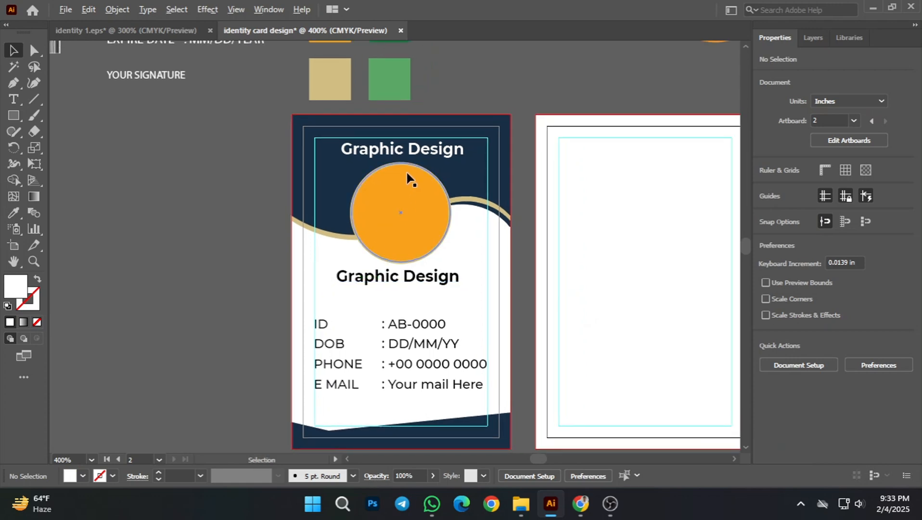
scroll(405, 171, "up", 2)
scroll(335, 236, "down", 1)
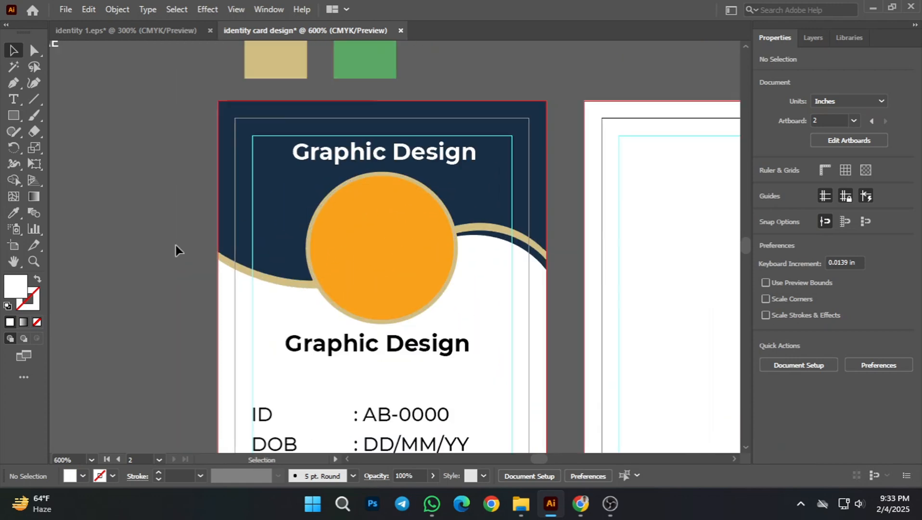
scroll(339, 277, "down", 3)
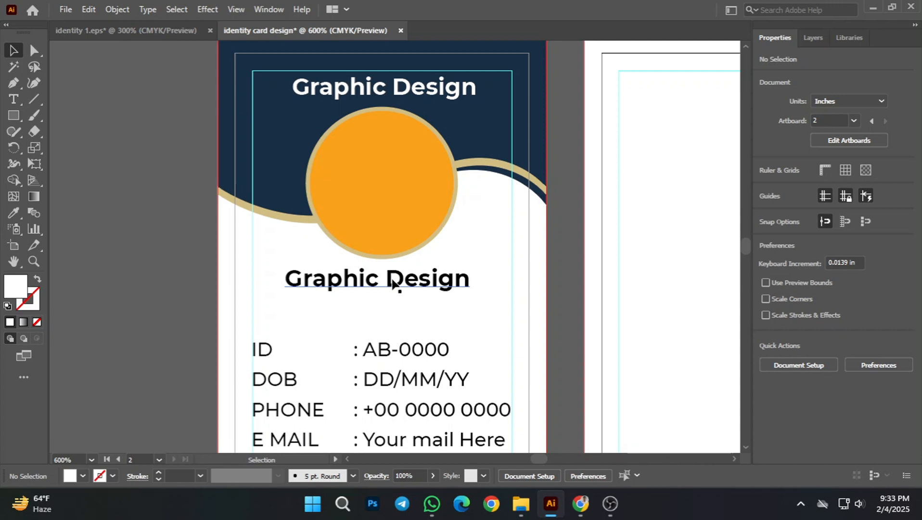
mouse_move(402, 280)
left_mouse_down()
mouse_move(412, 275)
mouse_move(400, 295)
left_mouse_up()
scroll(415, 288, "down", 1)
key("space")
left_click(206, 295)
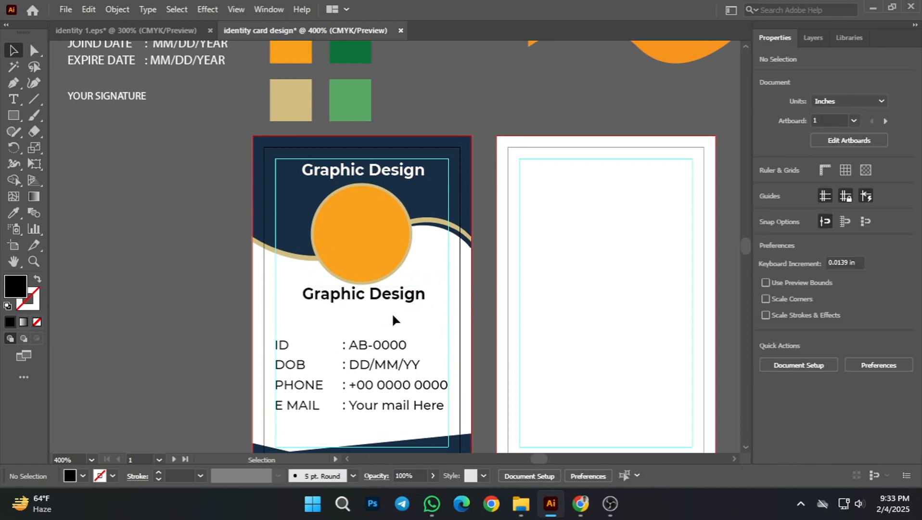
Step: Enlarge the white Graphic Design title proportionally from its centre to about 1.53 in wide, 13.68 pt, and deselect it
scroll(392, 314, "down", 1, "alt")
key("space")
left_click_drag(175, 253, 181, 280)
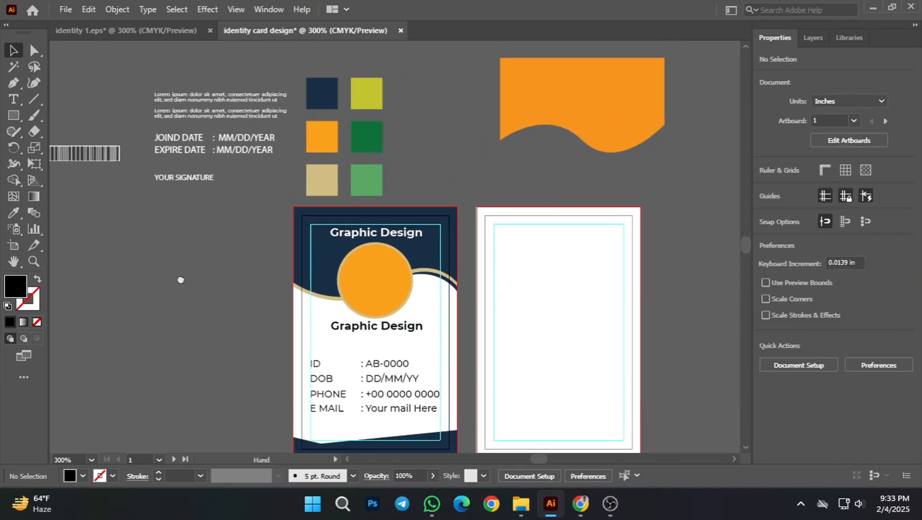
scroll(388, 245, "up", 1, "alt")
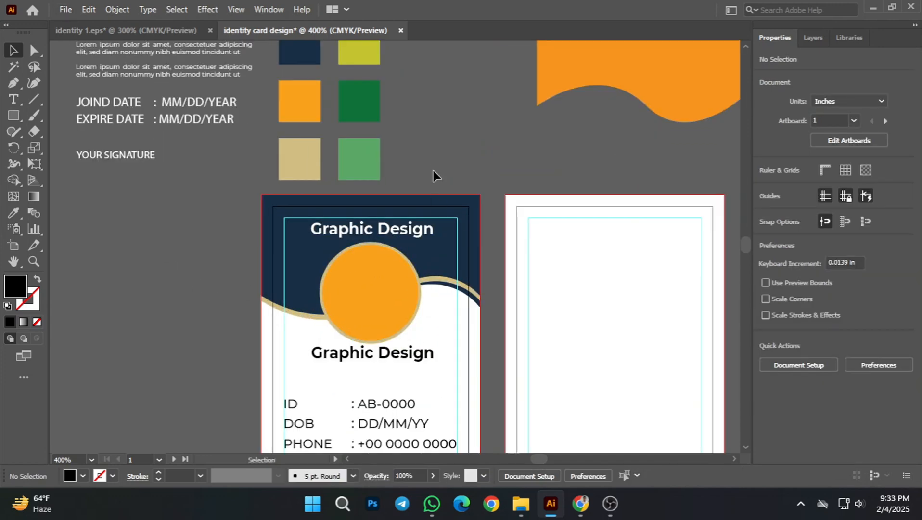
scroll(374, 223, "up", 2, "alt")
scroll(390, 217, "up", 1, "alt")
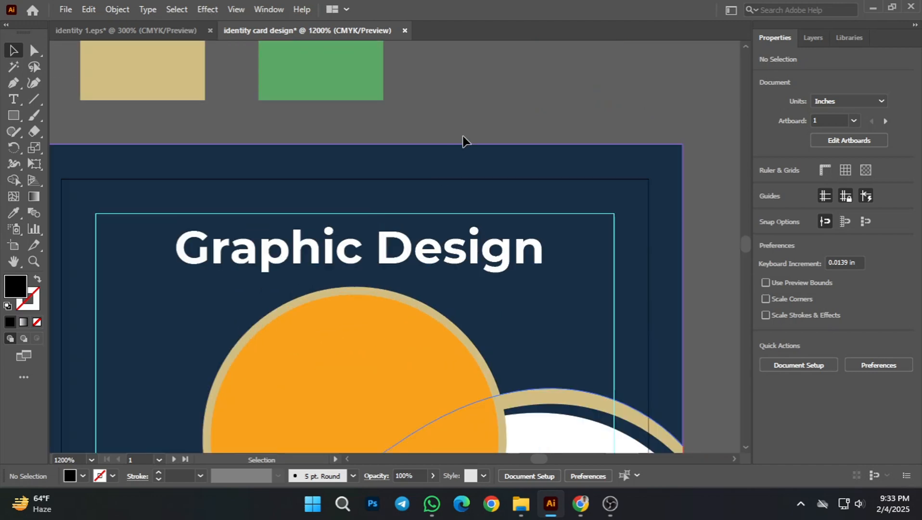
left_click(381, 260)
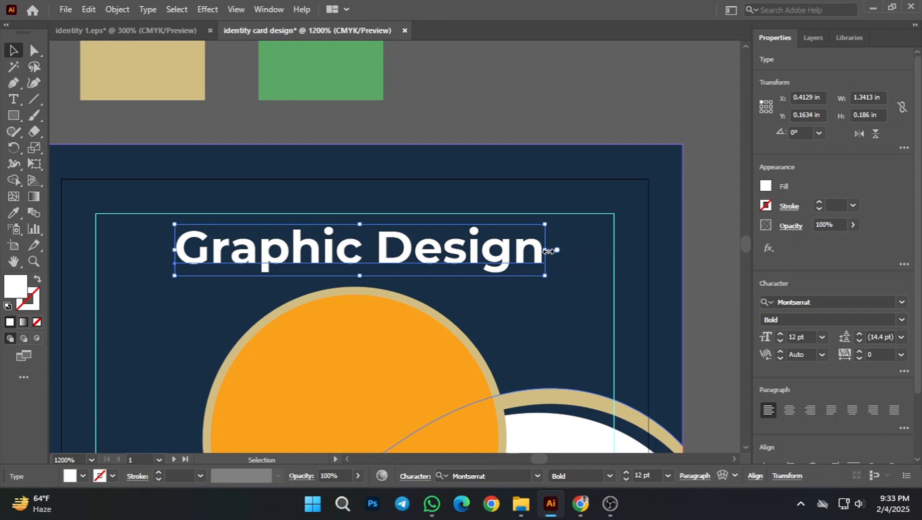
left_click_drag(547, 251, 572, 248)
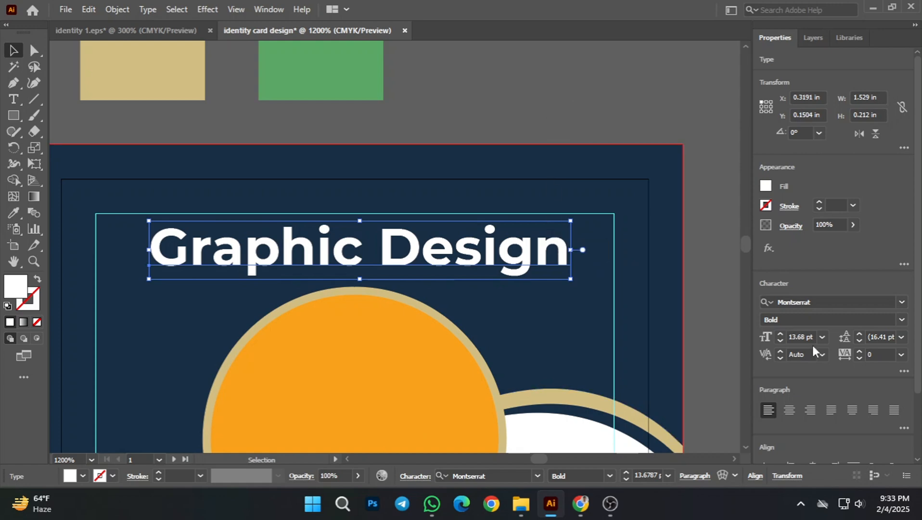
left_click(522, 97)
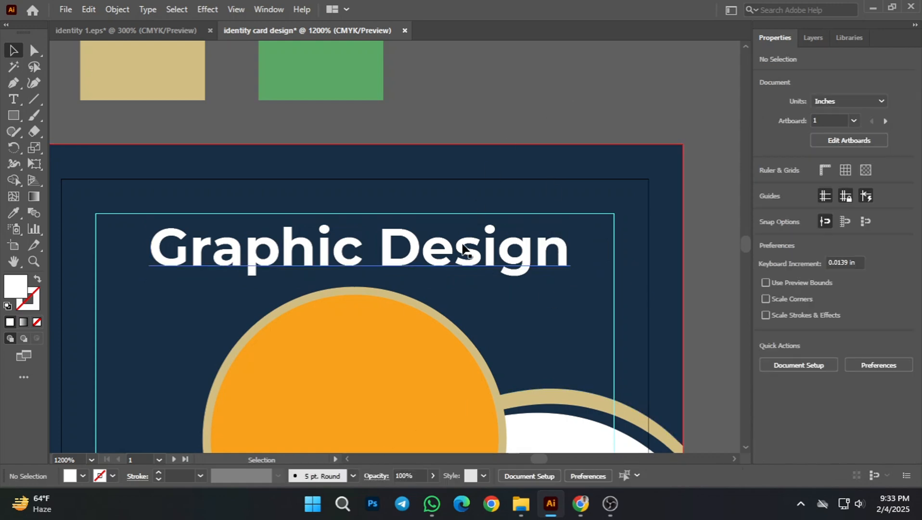
Step: Centre the white title horizontally on the orange circle, using the circle as the key object, and deselect both
left_click(468, 245)
left_click(383, 336)
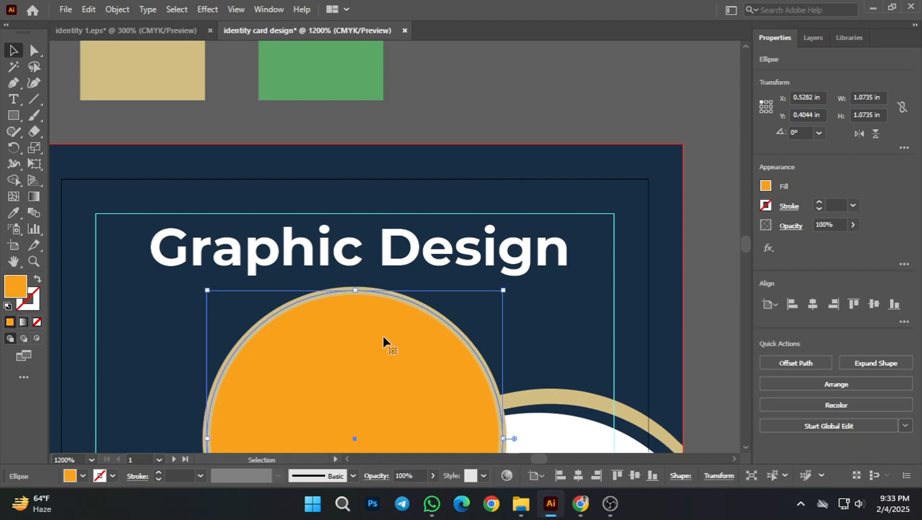
left_click(387, 250, "shift")
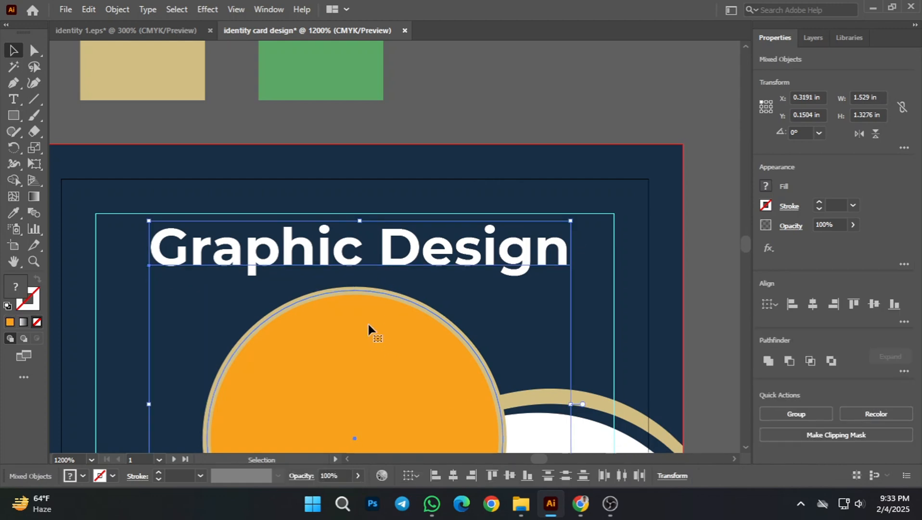
left_click(812, 303)
left_click(596, 161)
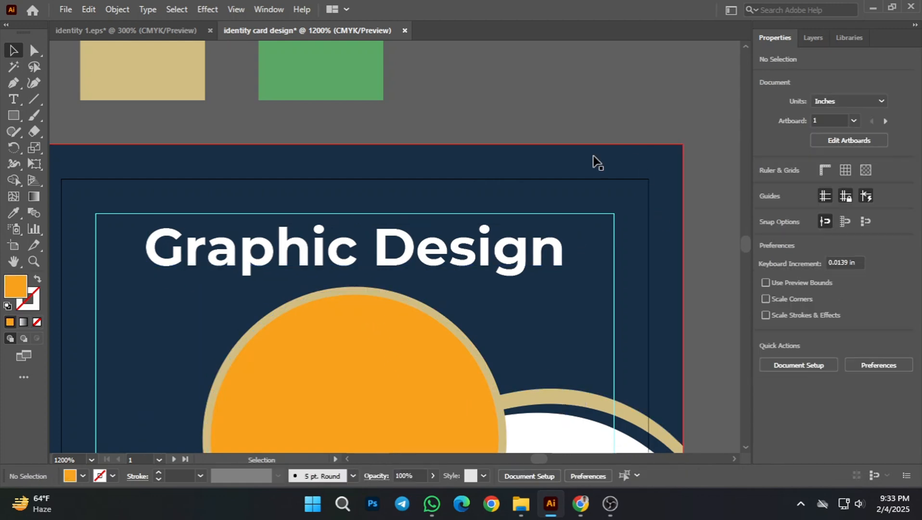
Step: Centre the black title below the orange circle horizontally on it, with the circle as the key object, and deselect both
scroll(460, 298, "down", 2)
scroll(534, 270, "down", 3)
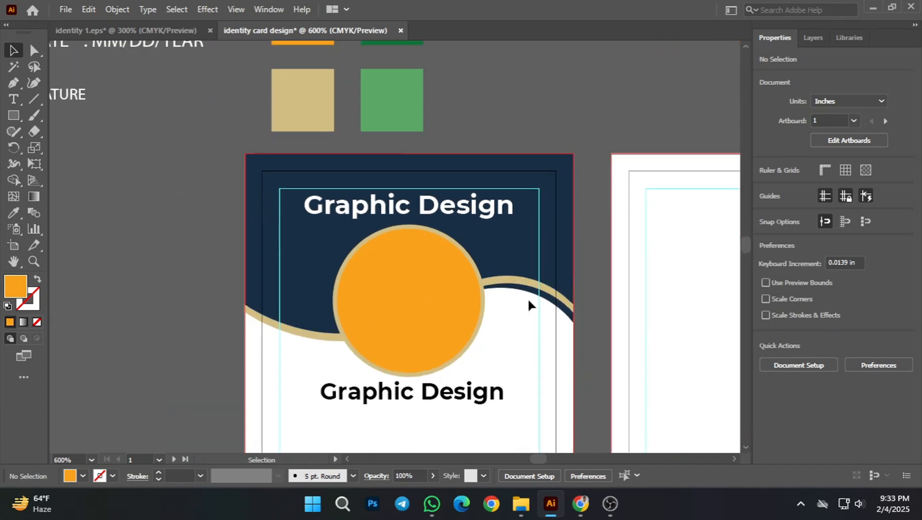
left_click(378, 287)
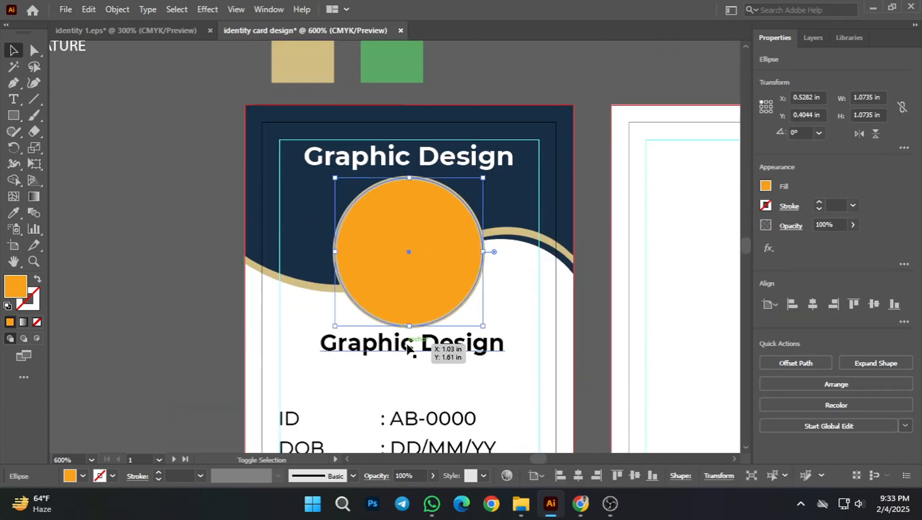
left_click(412, 346, "shift")
left_click(406, 278)
left_click(812, 303)
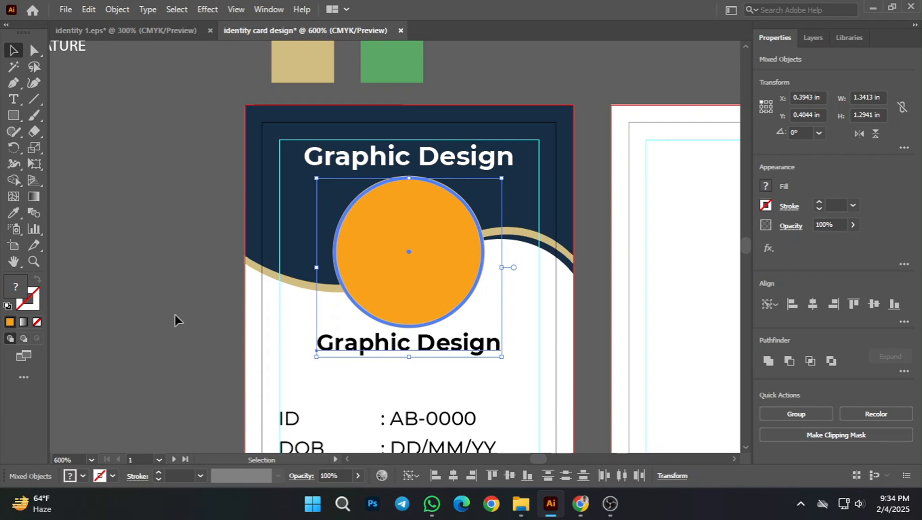
left_click(220, 298)
scroll(337, 365, "down", 2)
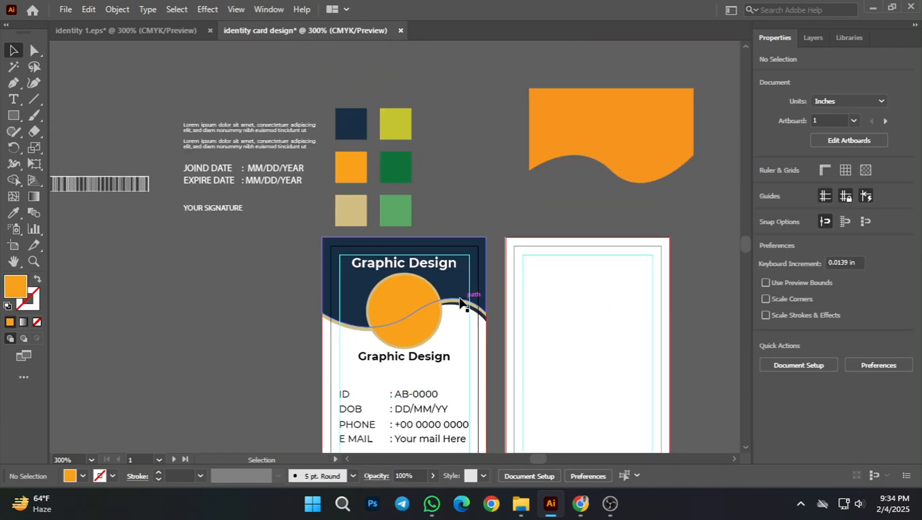
scroll(435, 282, "up", 2)
scroll(366, 320, "down", 2)
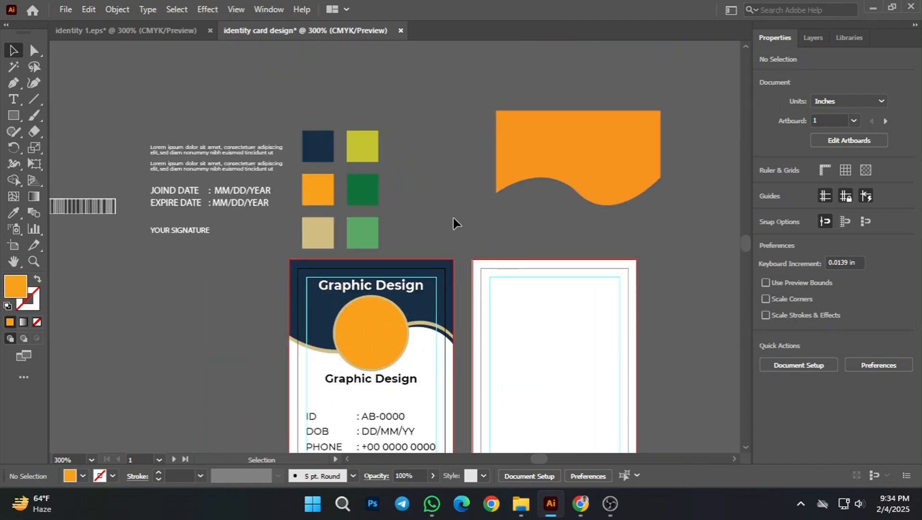
scroll(359, 358, "down", 1)
scroll(364, 336, "up", 2)
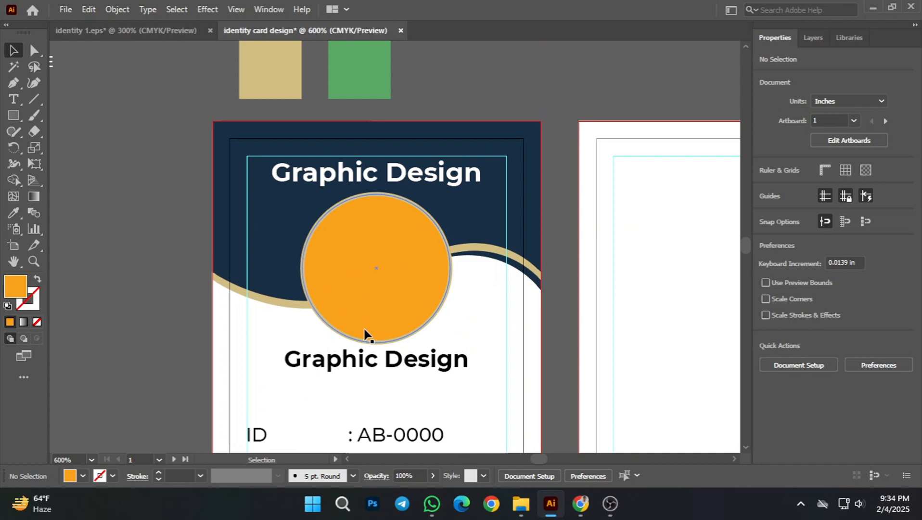
scroll(387, 340, "down", 2)
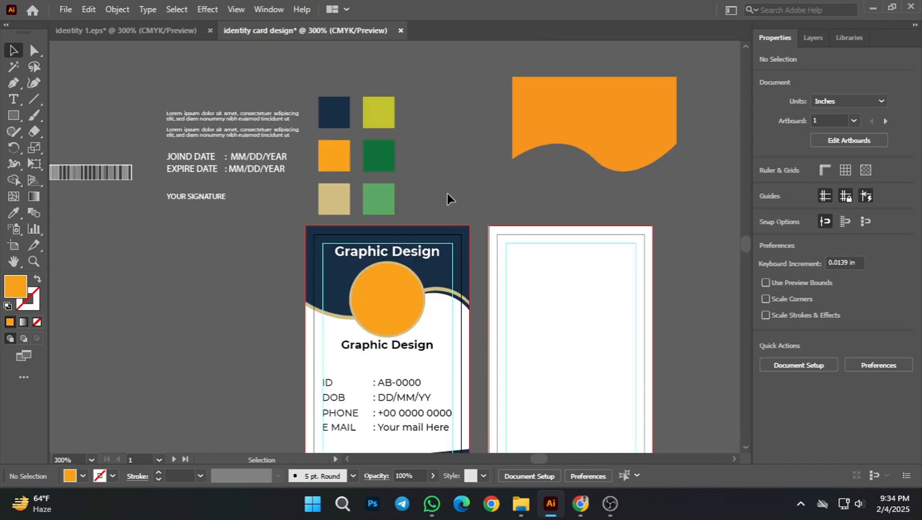
scroll(390, 329, "up", 1)
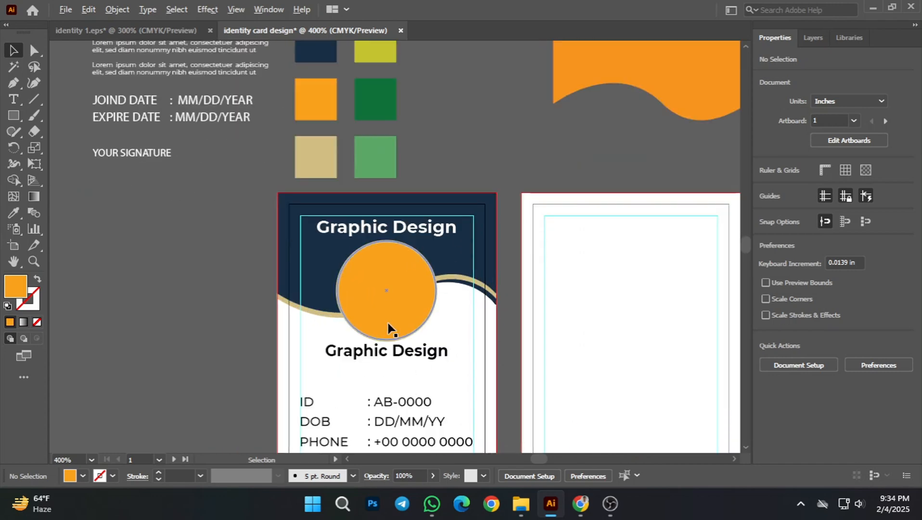
scroll(404, 321, "down", 1)
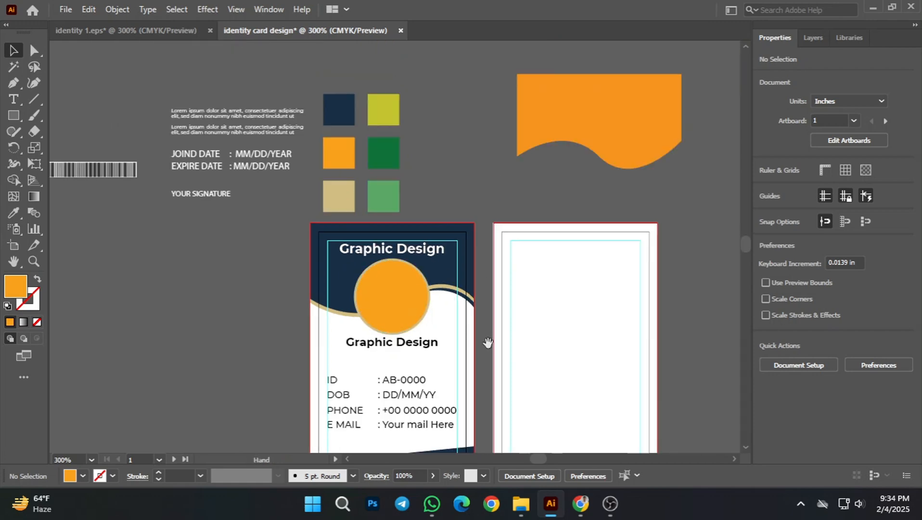
left_click_drag(488, 342, 503, 307)
scroll(414, 263, "up", 1)
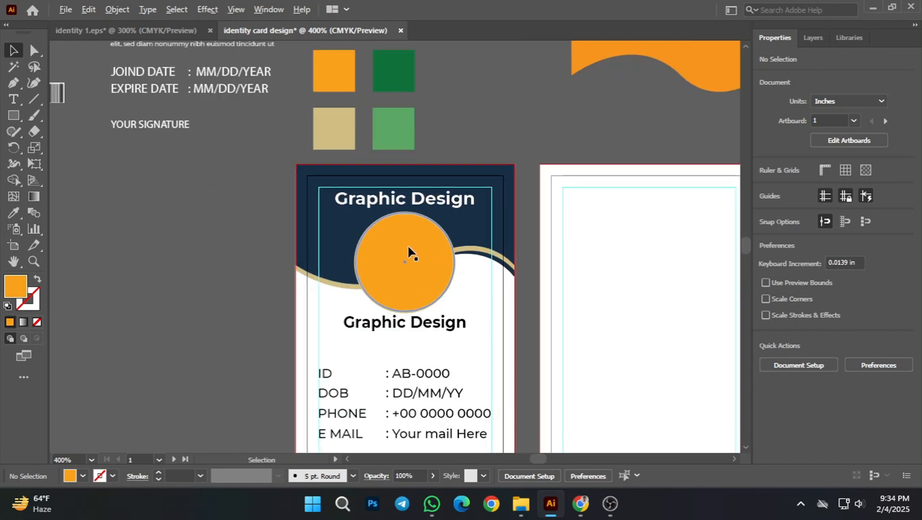
scroll(412, 276, "up", 1)
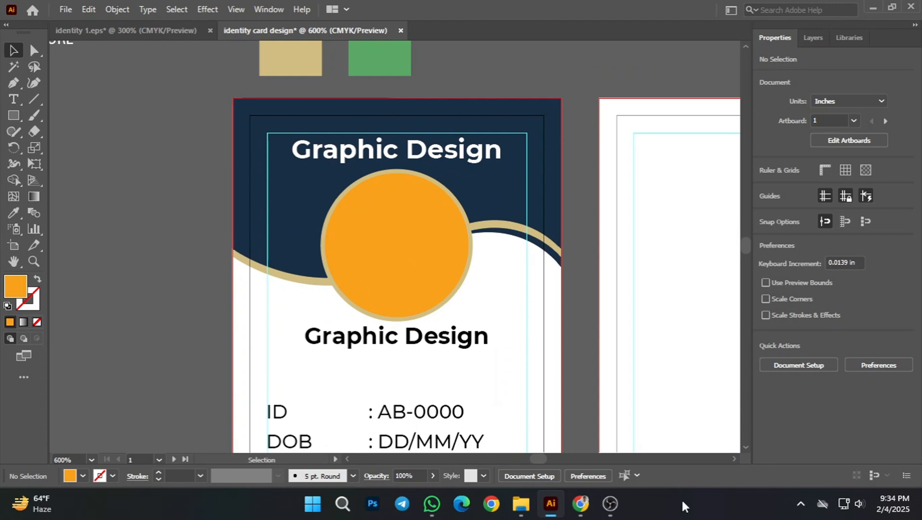
Step: Switch to Chrome and search Google for "image man" in the empty new tab
left_click(588, 508)
left_click(195, 16)
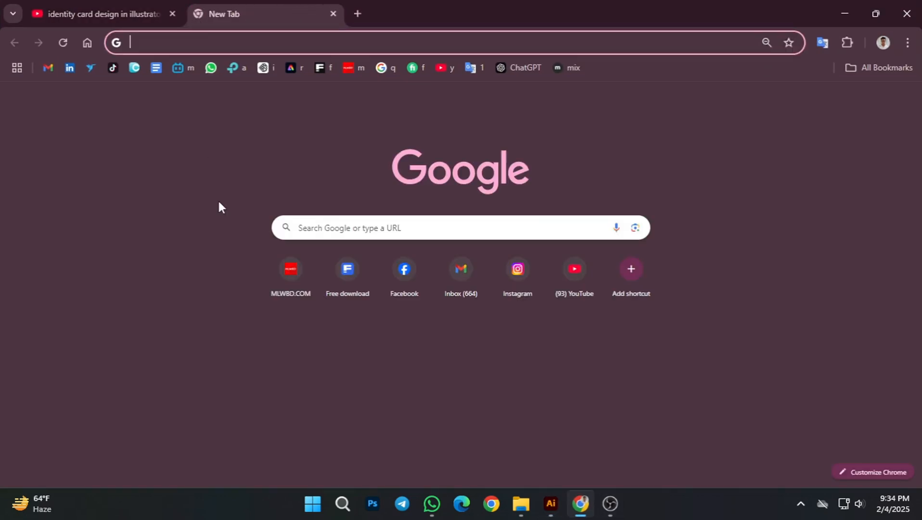
left_click(183, 40)
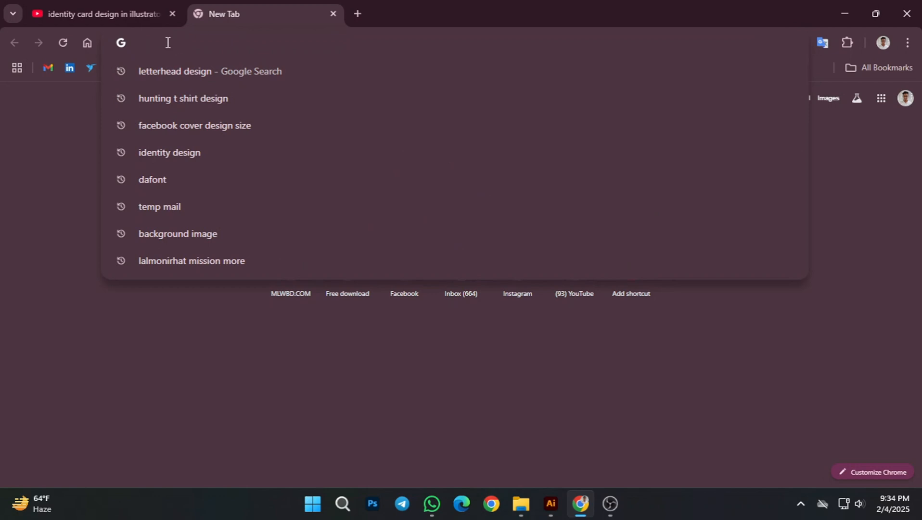
type("image")
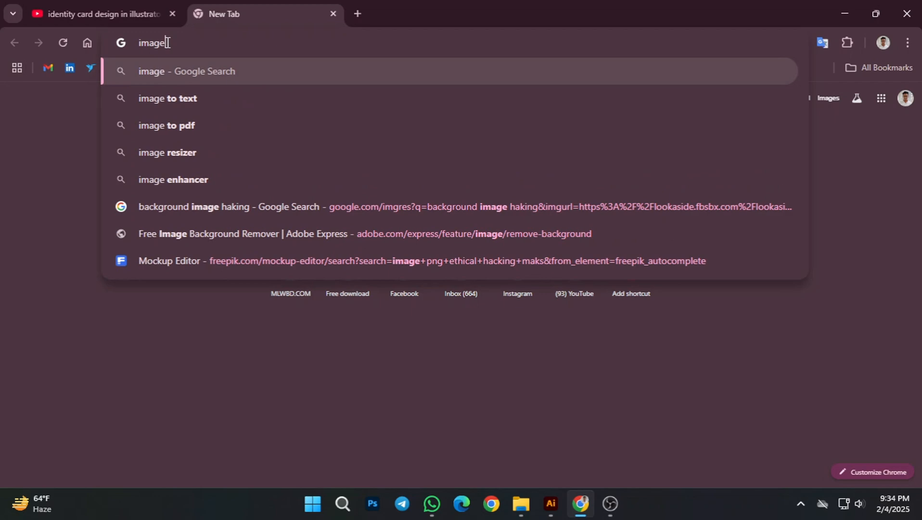
key("Return")
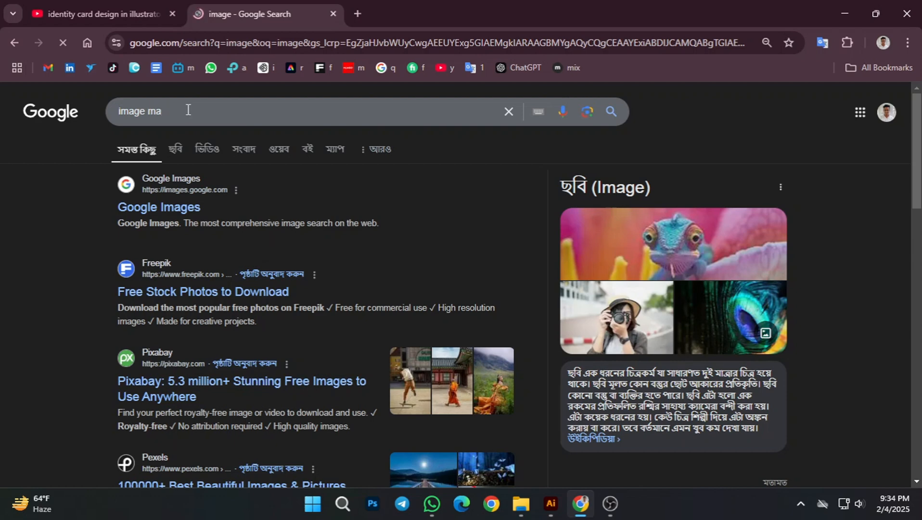
type("n")
key("Return")
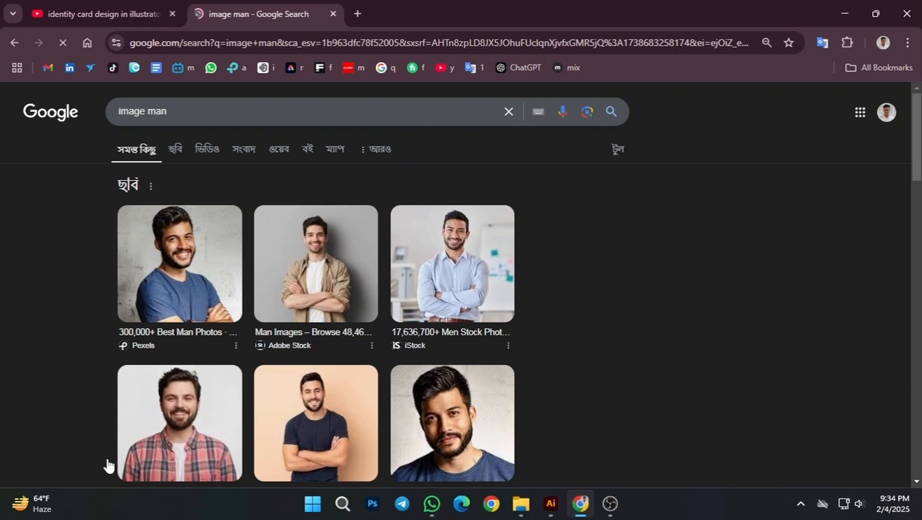
Step: Look through the first photo results, view the man in the tan shirt in a separate tab, and close that tab
scroll(373, 402, "down", 5)
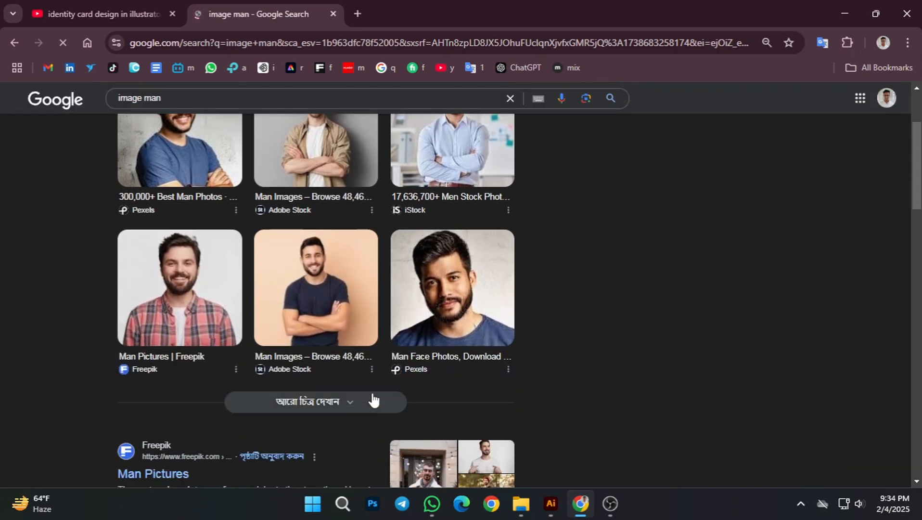
scroll(408, 391, "up", 4)
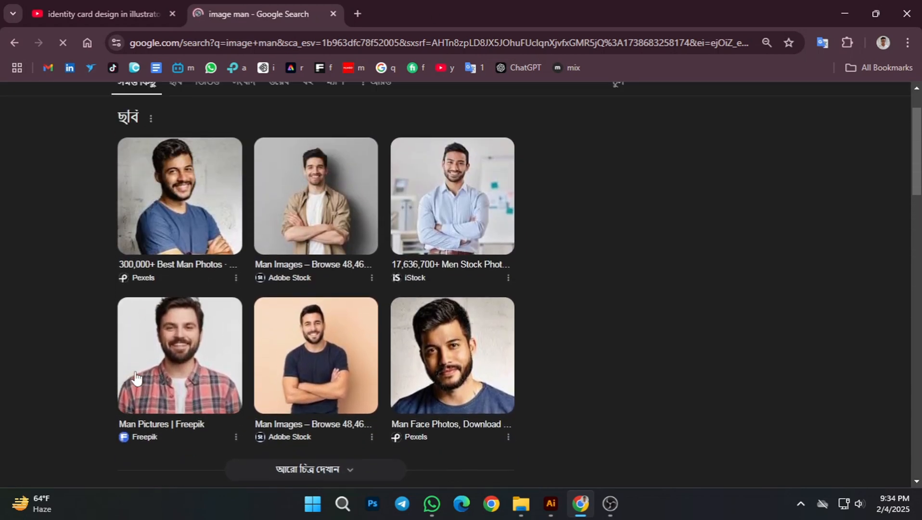
scroll(181, 351, "up", 2)
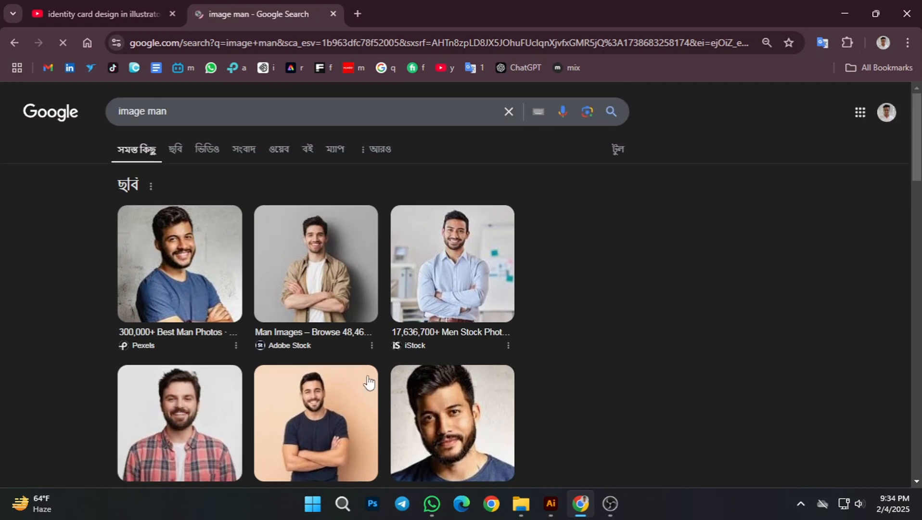
right_click(325, 277)
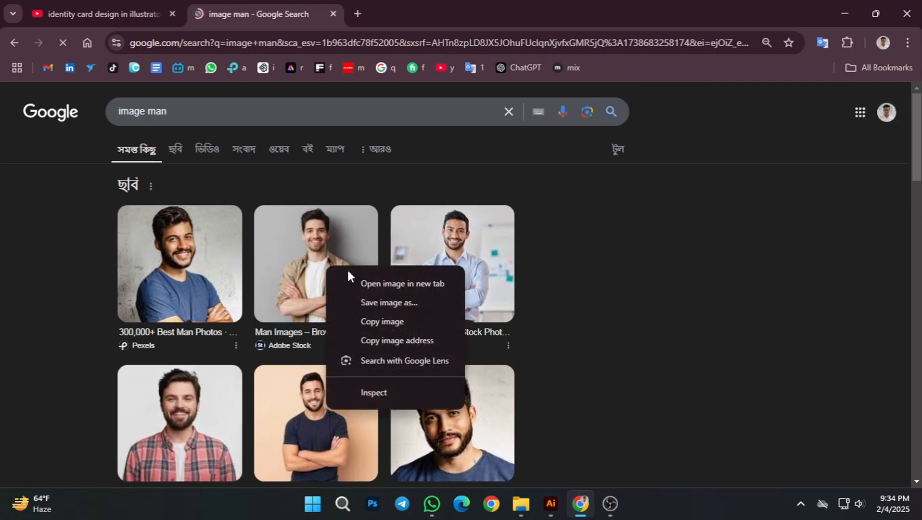
left_click(385, 284)
left_click(405, 11)
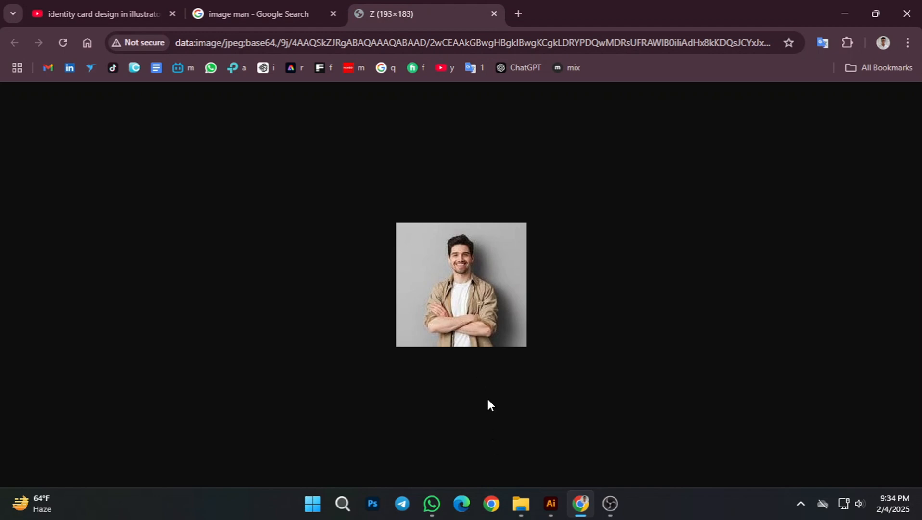
left_click(494, 14)
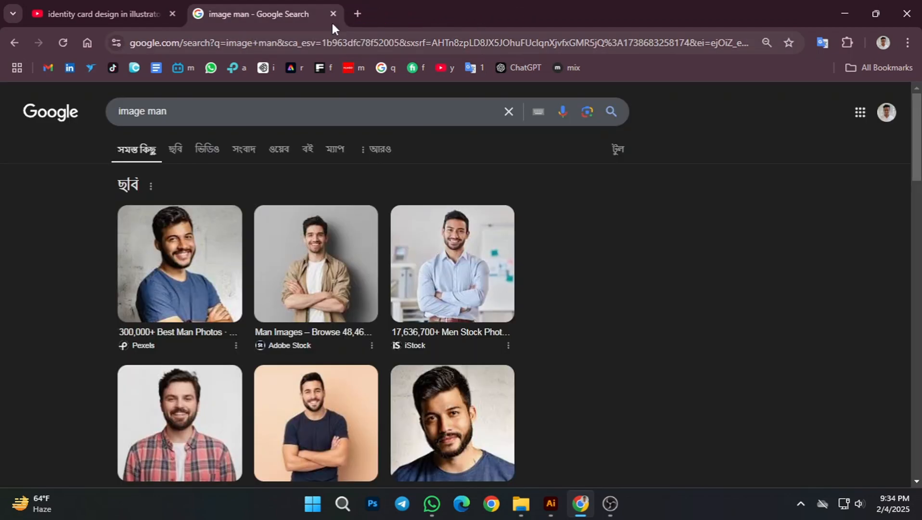
Step: View the Freepik photo of the man in the red plaid shirt in a separate tab
scroll(473, 335, "down", 5)
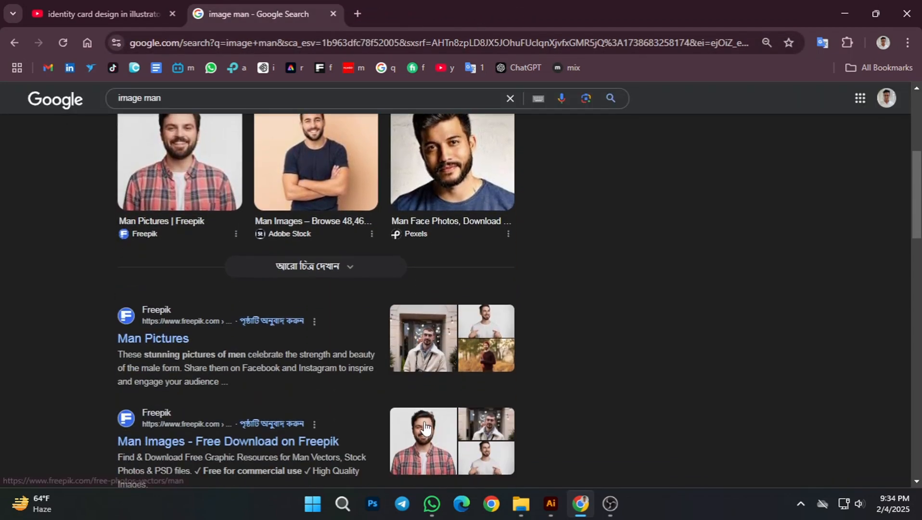
scroll(424, 421, "up", 2)
right_click(167, 254)
left_click(226, 269)
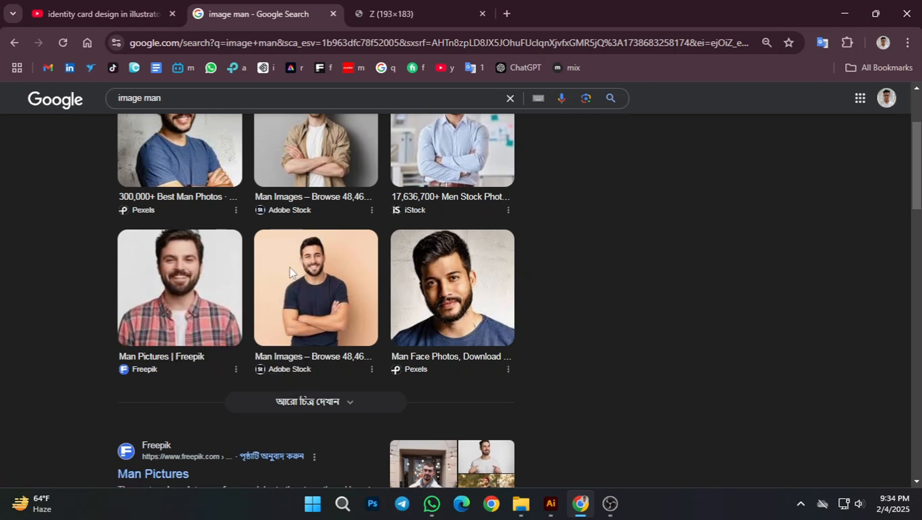
left_click(449, 1)
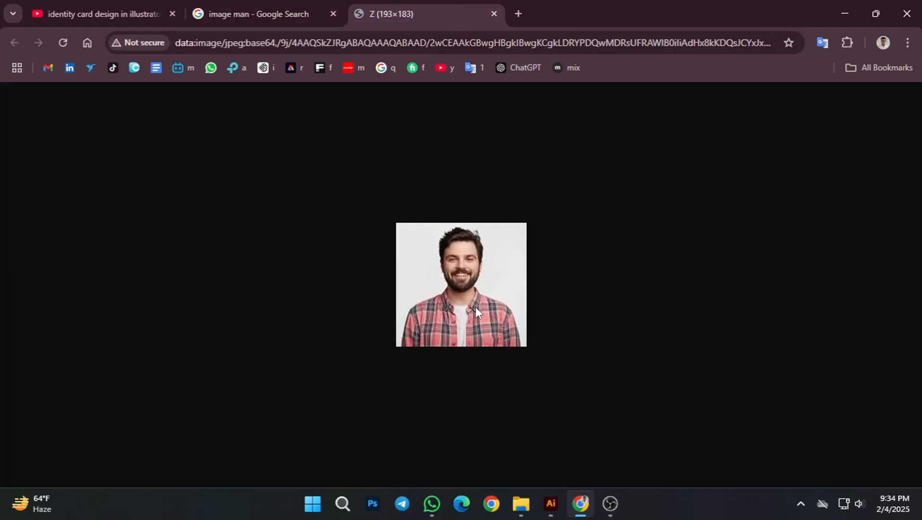
right_click(447, 315)
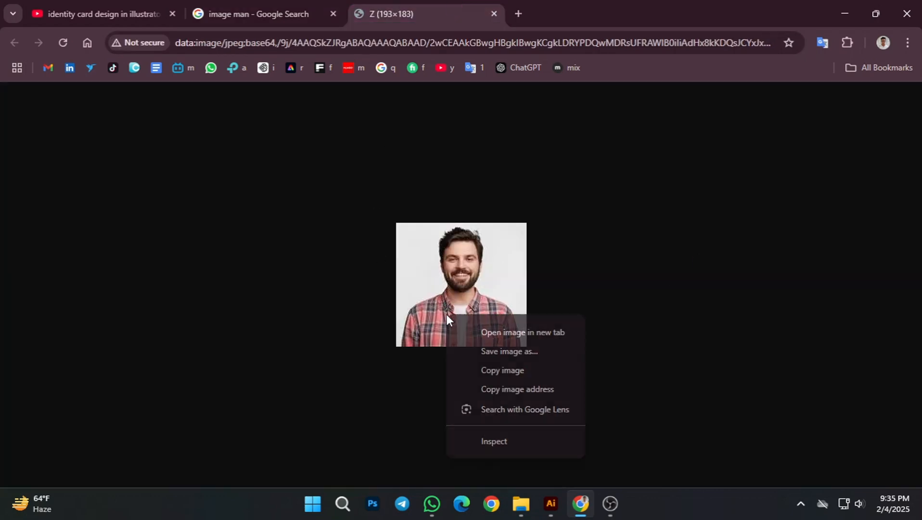
left_click(749, 292)
Step: Return to the "image man" results, restrict them to images, and close the leftover plaid-shirt photo tab
left_click(232, 10)
scroll(345, 263, "up", 5)
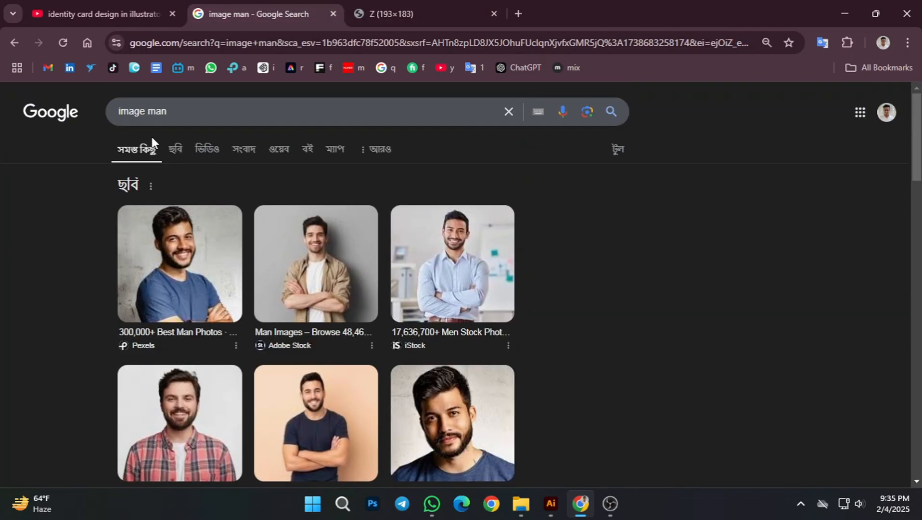
left_click(175, 148)
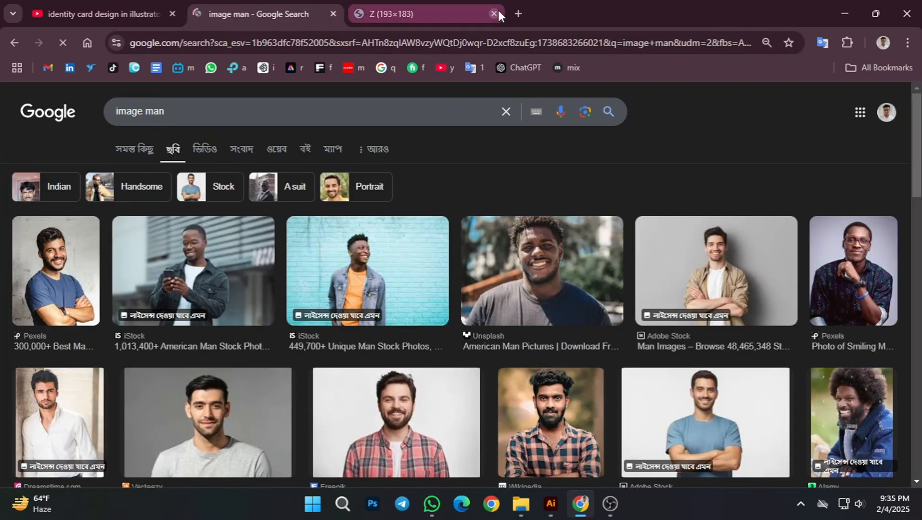
left_click(496, 12)
Step: View the Vecteezy photo of the man in the grey sweater in a separate tab, and close that tab
scroll(322, 436, "down", 2)
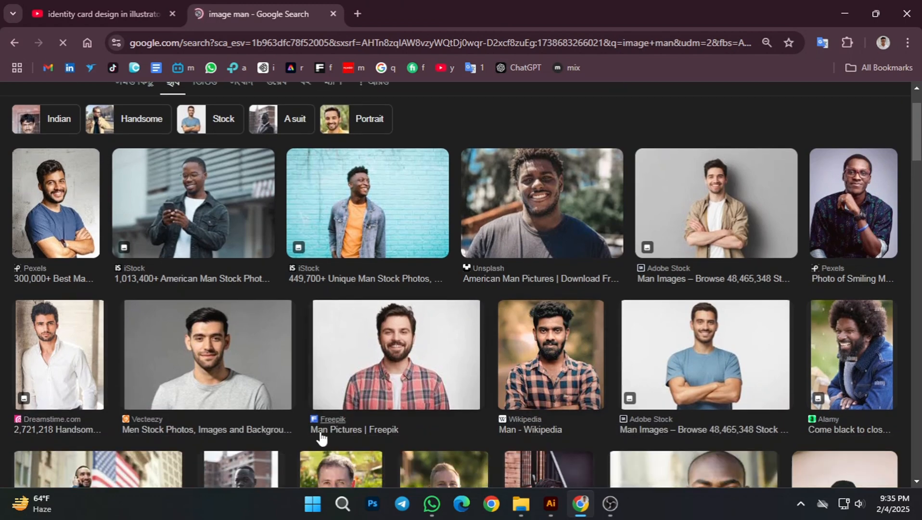
scroll(322, 435, "down", 2)
right_click(219, 289)
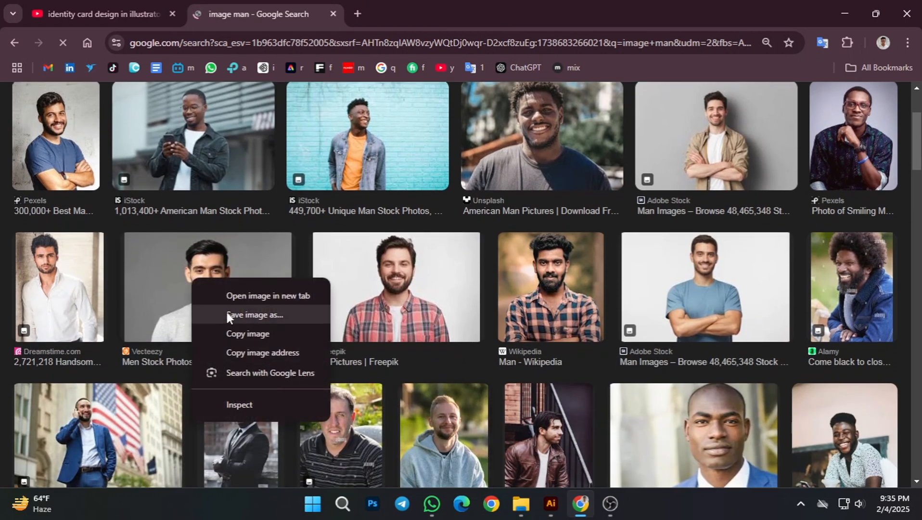
left_click(269, 293)
left_click(397, 6)
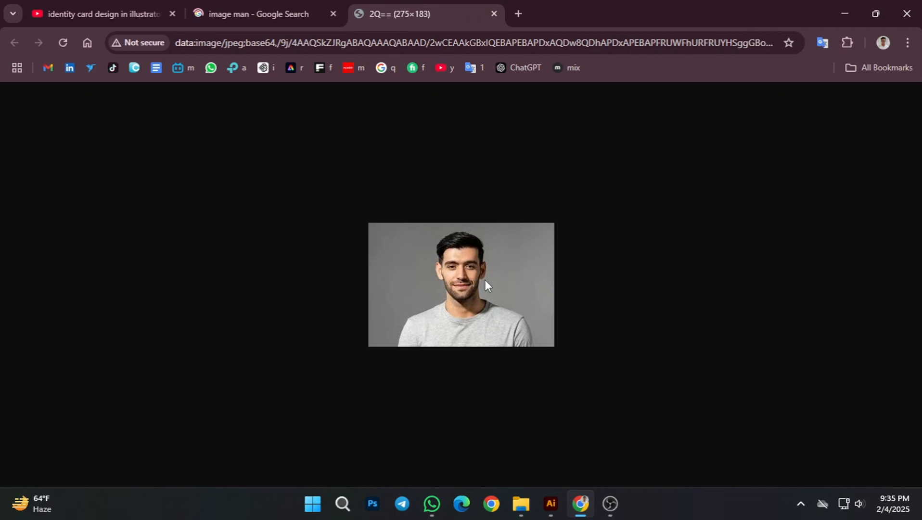
left_click(494, 13)
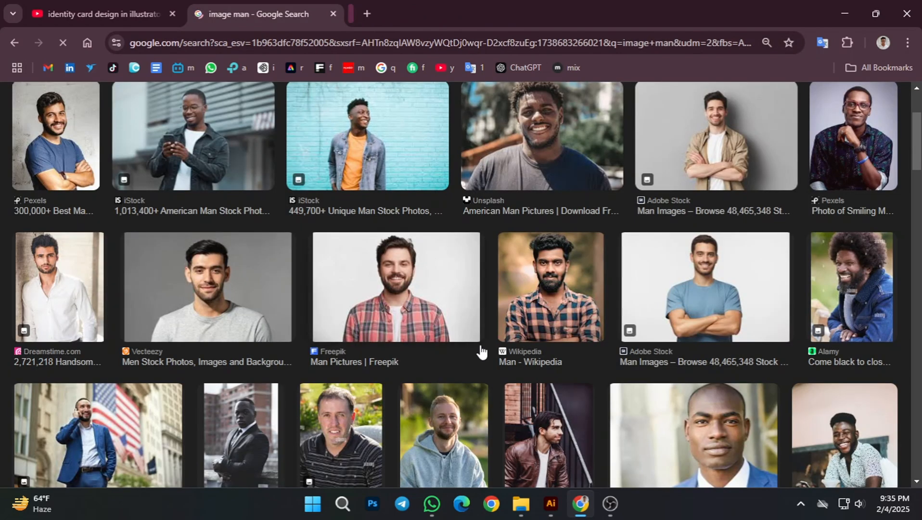
Step: Find the Shutterstock photo of the man in glasses and a white T-shirt, open it in a new tab, and copy the image
scroll(491, 399, "down", 4)
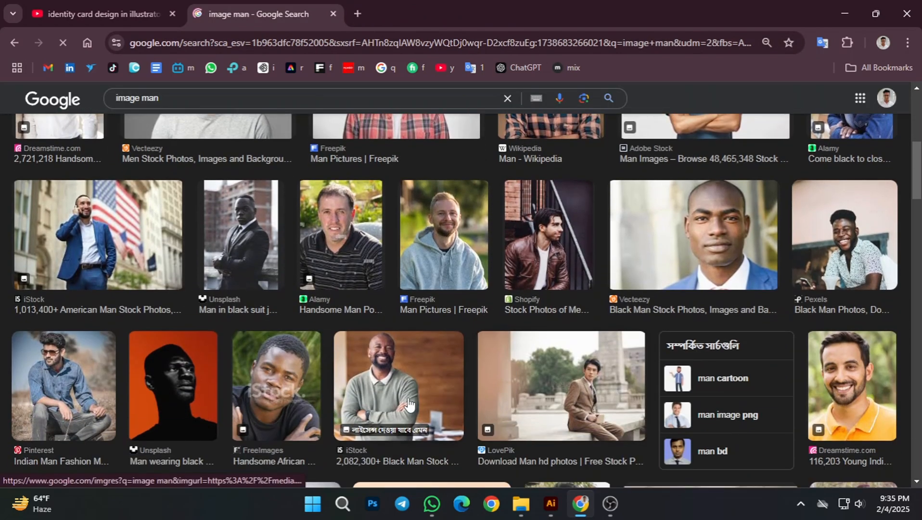
scroll(344, 374, "down", 7)
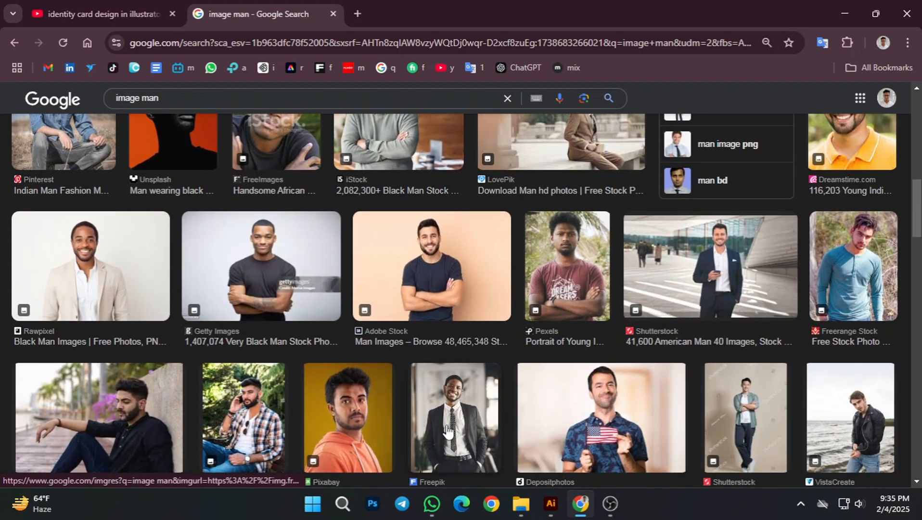
scroll(387, 403, "down", 2)
scroll(477, 406, "down", 4)
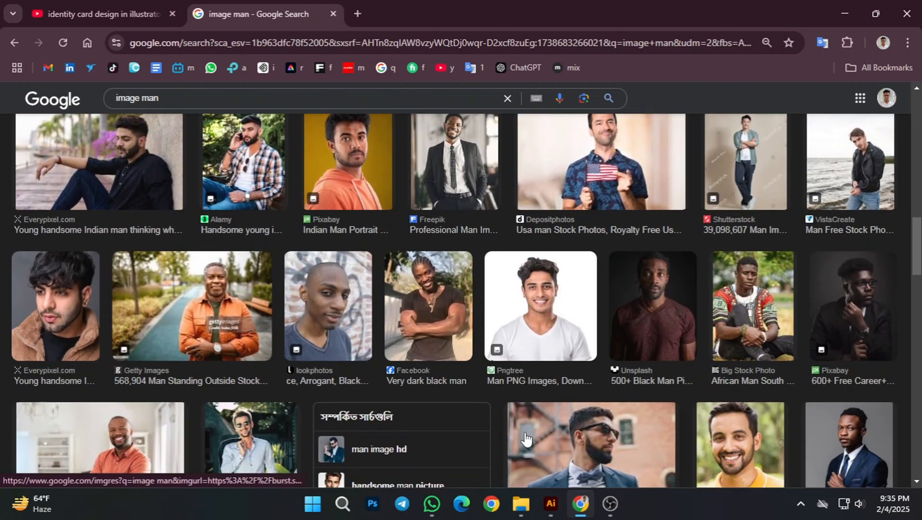
scroll(502, 413, "down", 3)
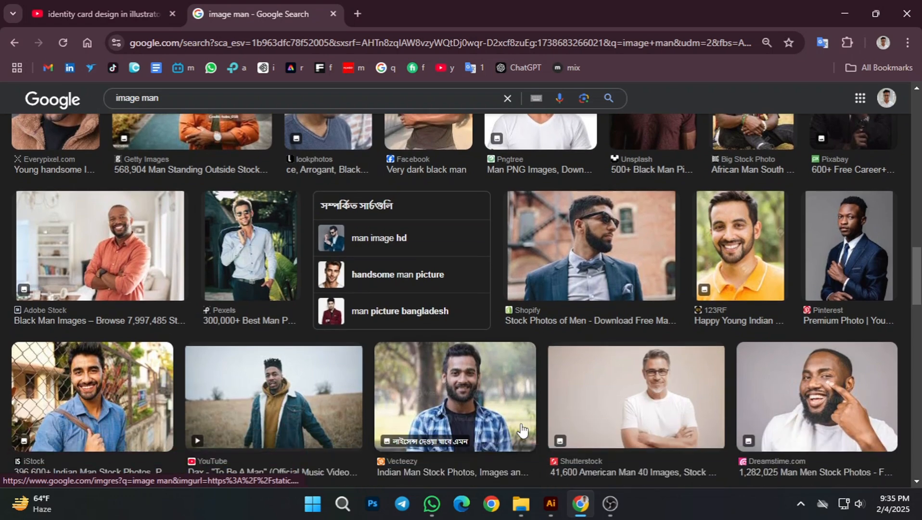
scroll(501, 413, "down", 2)
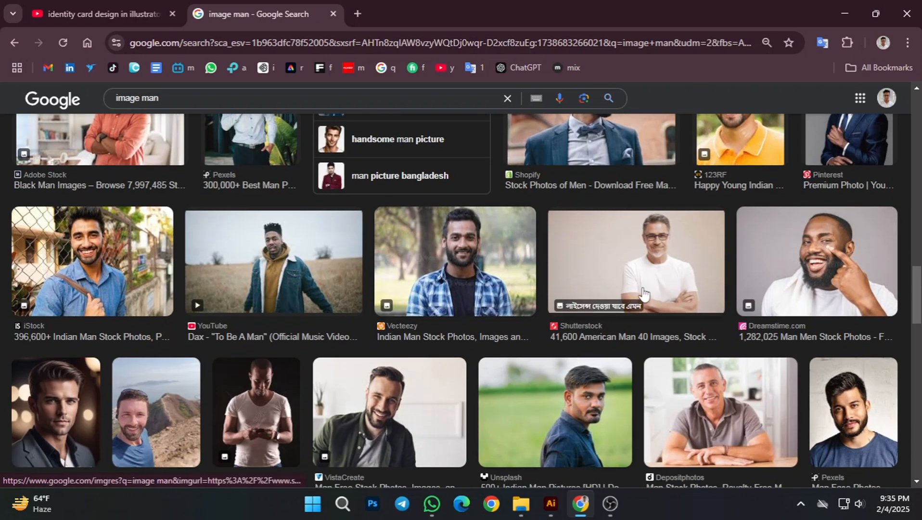
right_click(643, 277)
left_click(714, 192)
left_click(433, 15)
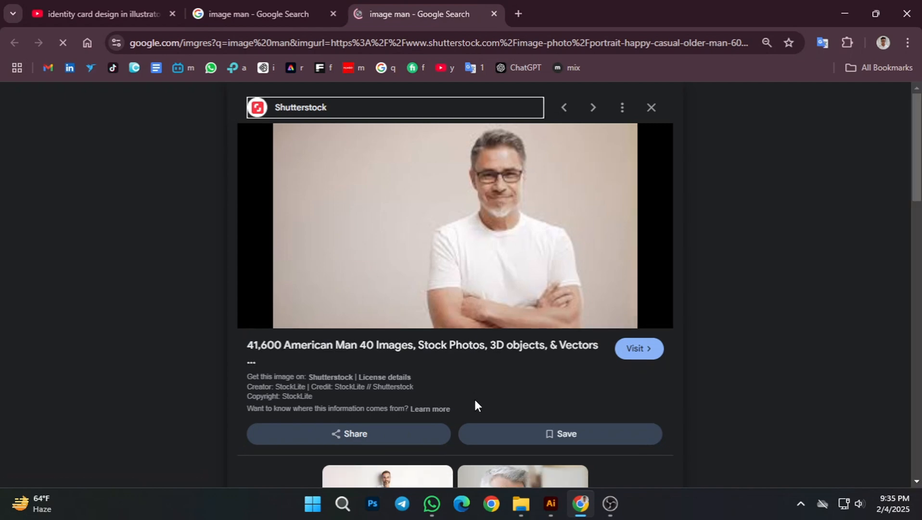
right_click(489, 272)
left_click(558, 403)
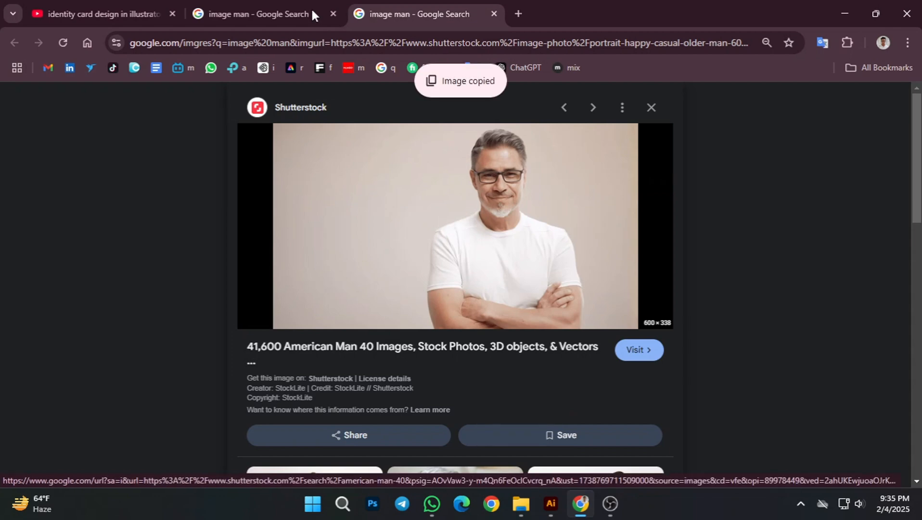
Step: Switch back to Illustrator, paste the copied photo, and scale it down proportionally to about 2.64 × 1.49 in over the front card
left_click(551, 509)
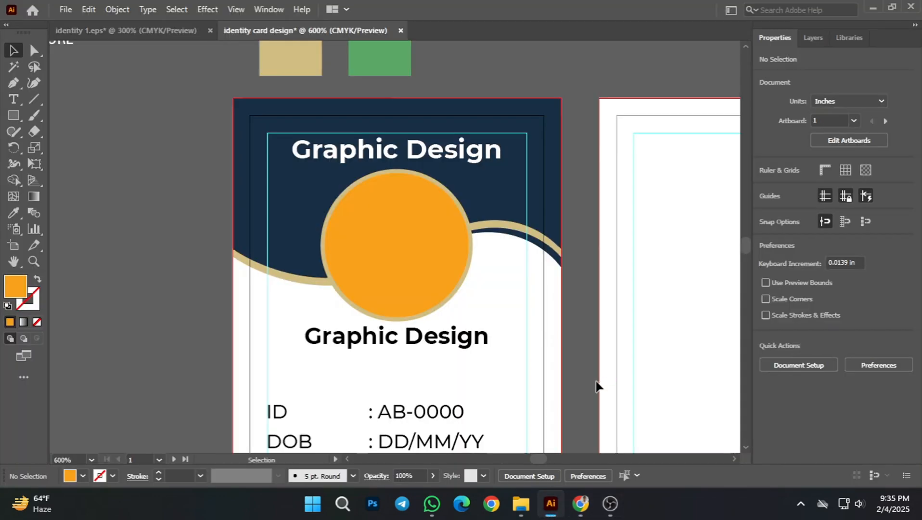
key("ctrl+v")
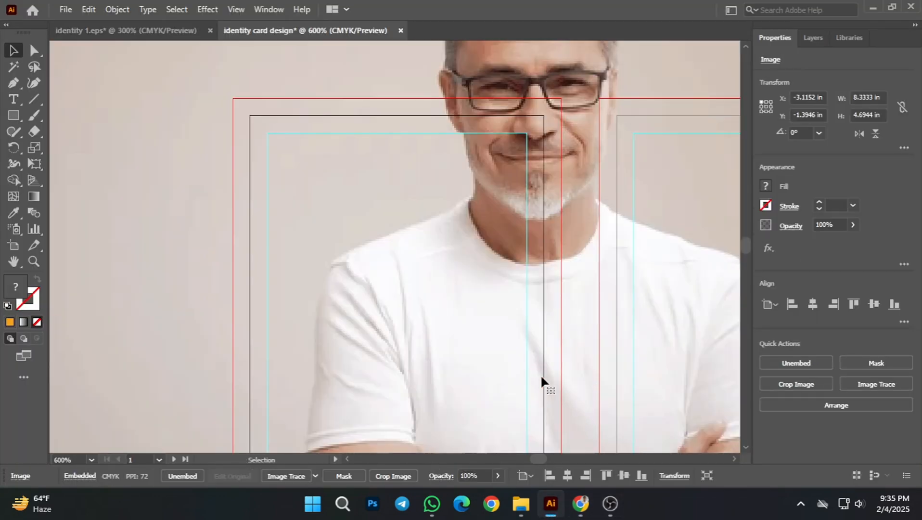
scroll(523, 391, "down", 3, "alt")
scroll(525, 400, "down", 2, "alt")
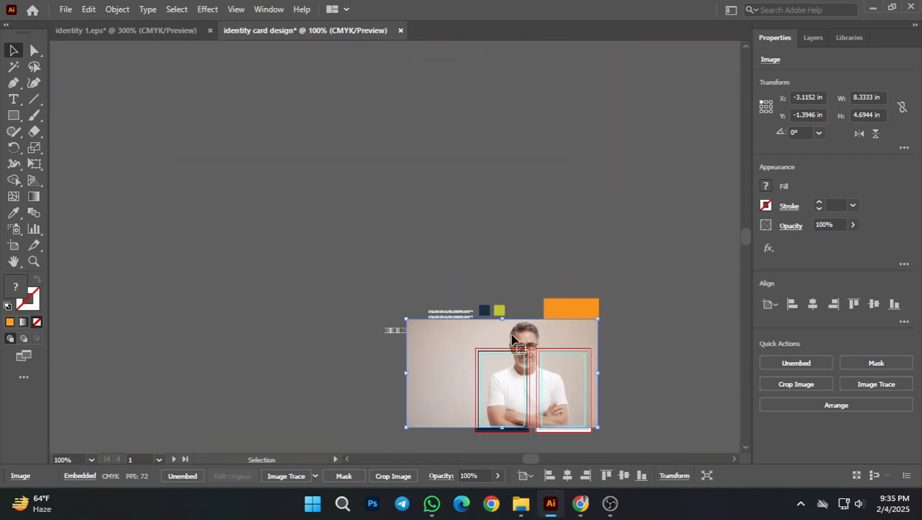
left_click_drag(503, 319, 538, 392)
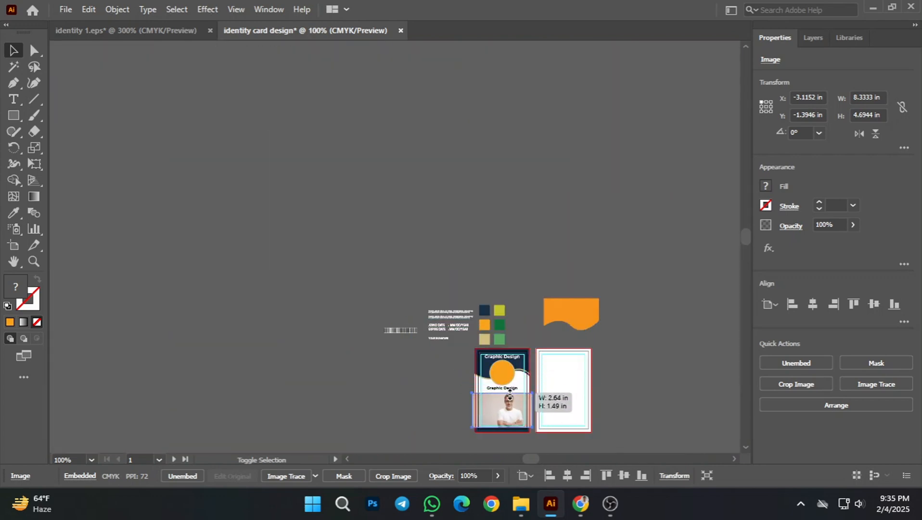
Step: Duplicate the front card's orange photo circle onto the empty canvas beside the card
left_click(625, 344)
scroll(511, 421, "up", 2, "alt")
scroll(397, 419, "up", 2, "alt")
scroll(376, 312, "down", 2)
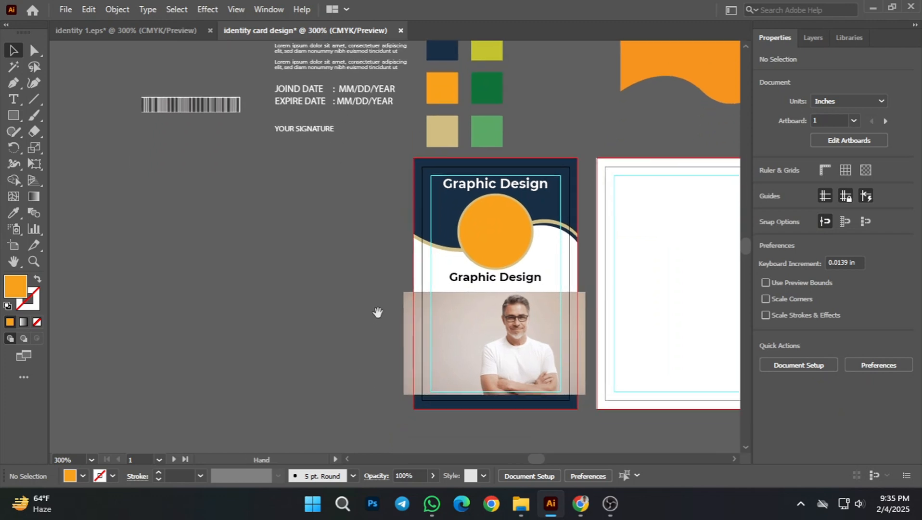
left_click(501, 231)
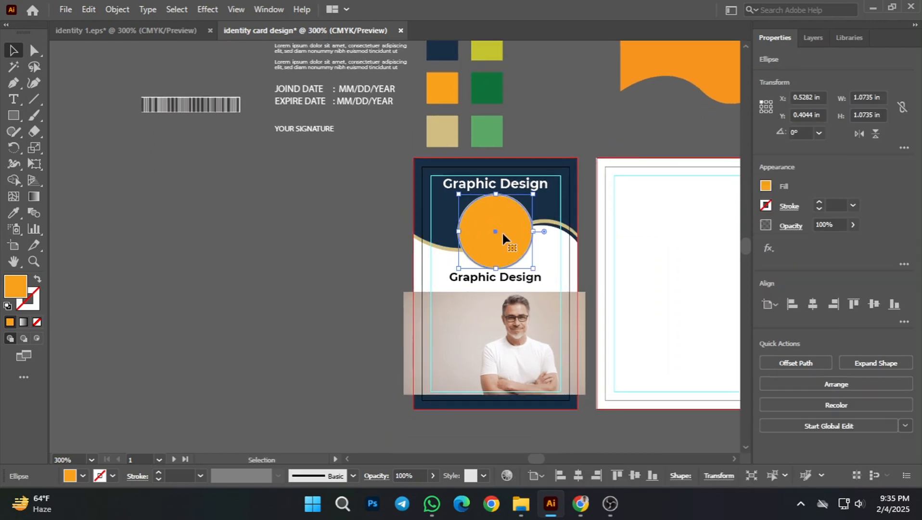
left_click_drag(501, 230, 349, 252, "alt")
left_click(348, 348)
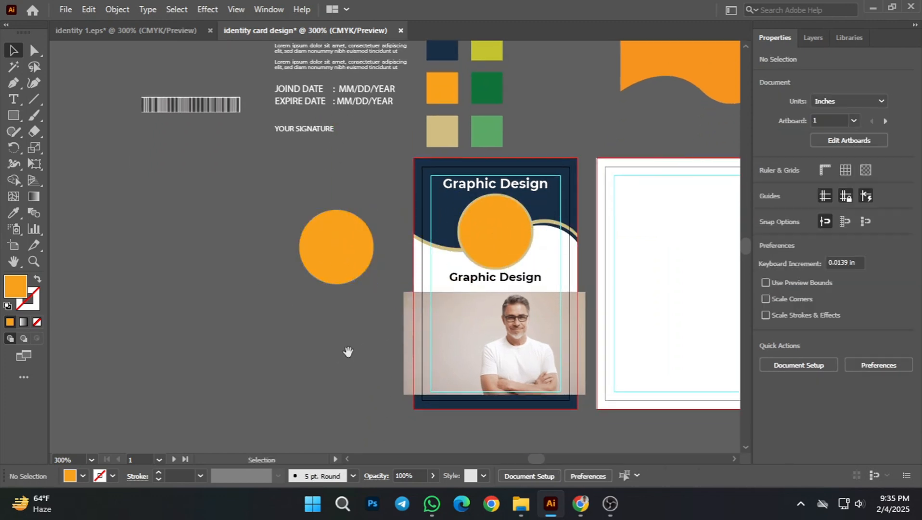
Step: Move the man's photo off the front card onto the empty canvas near the duplicated circle
left_click_drag(348, 352, 509, 349)
left_click_drag(668, 366, 379, 348)
left_click(481, 400)
scroll(493, 343, "up", 1)
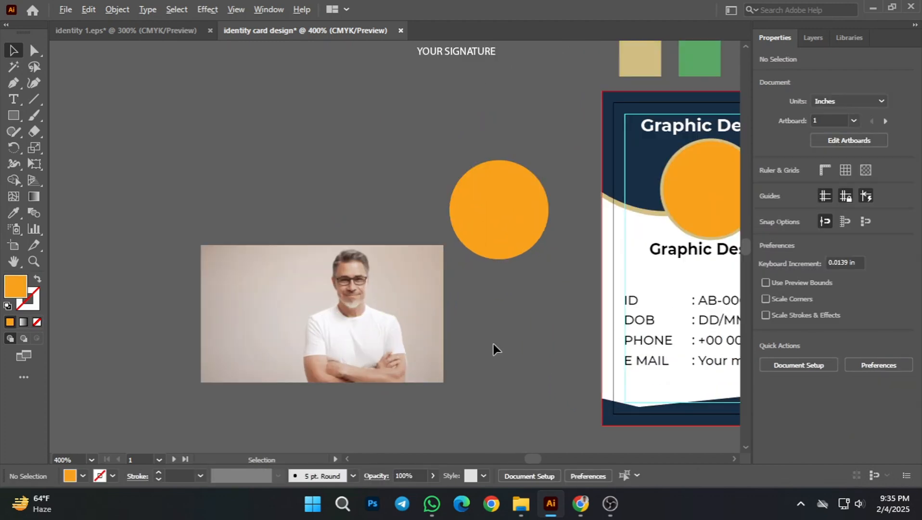
Step: Position the duplicated orange circle over the man's head and shoulders and bring it in front of the photo
scroll(549, 317, "left", 2)
left_click_drag(578, 237, 429, 320)
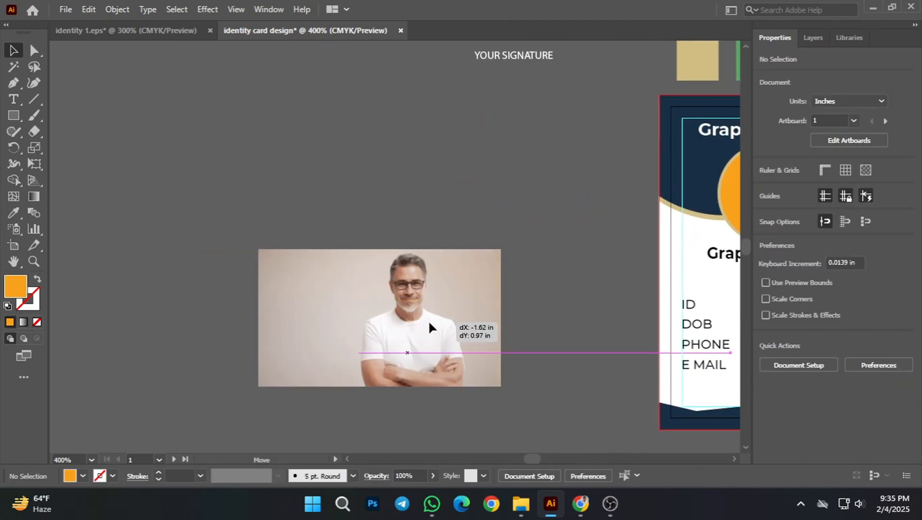
right_click(428, 320)
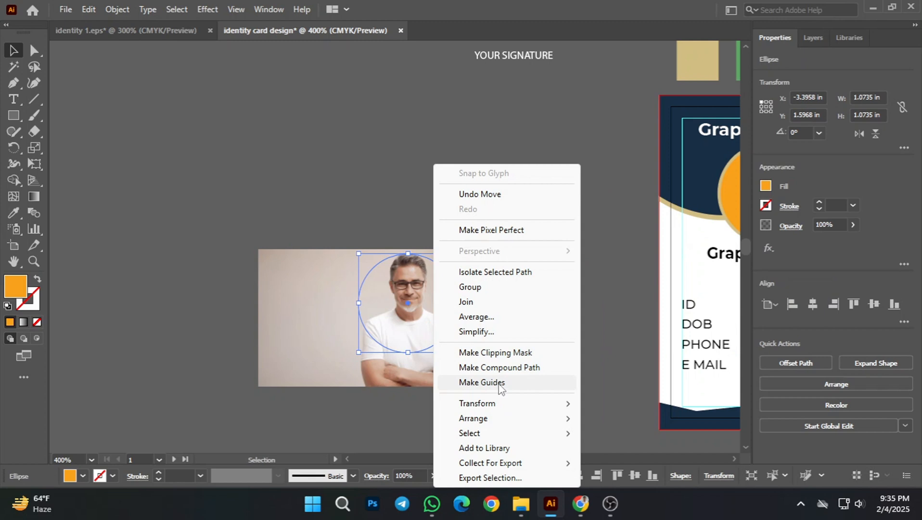
mouse_move(483, 424)
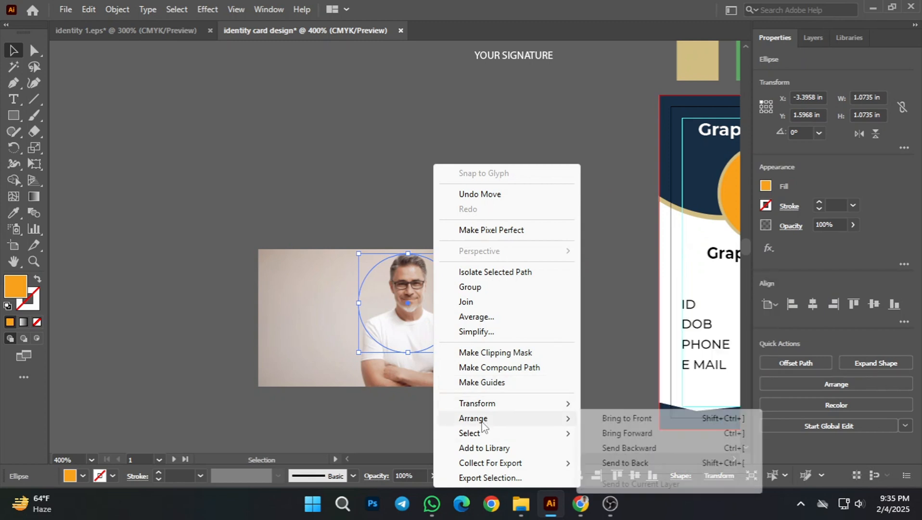
left_click(621, 361)
left_click(601, 320)
mouse_move(403, 301)
left_mouse_down()
mouse_move(406, 320)
mouse_move(406, 302)
mouse_move(426, 329)
mouse_move(395, 329)
mouse_move(403, 301)
mouse_move(452, 330)
mouse_move(404, 300)
left_mouse_up()
left_click(297, 189)
Step: Clip the man's photo to the orange circle above it with a clipping mask
left_click_drag(533, 385, 533, 385)
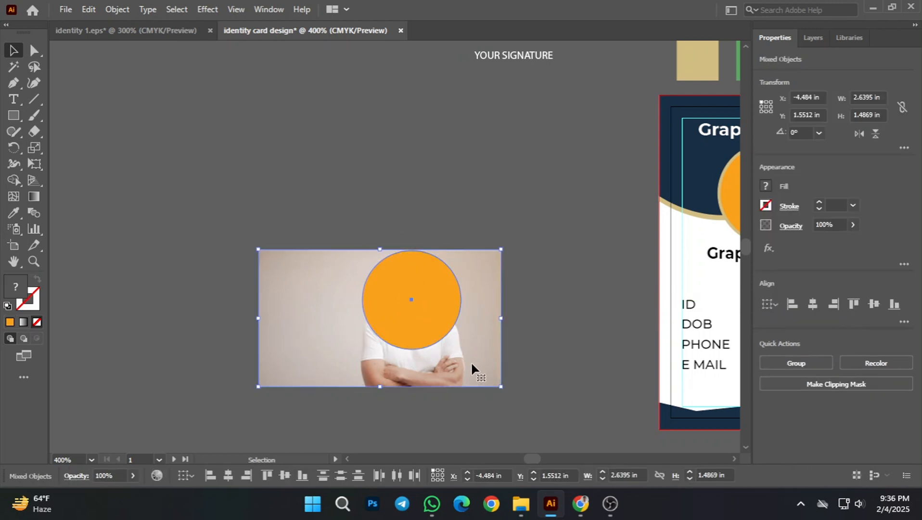
right_click(446, 331)
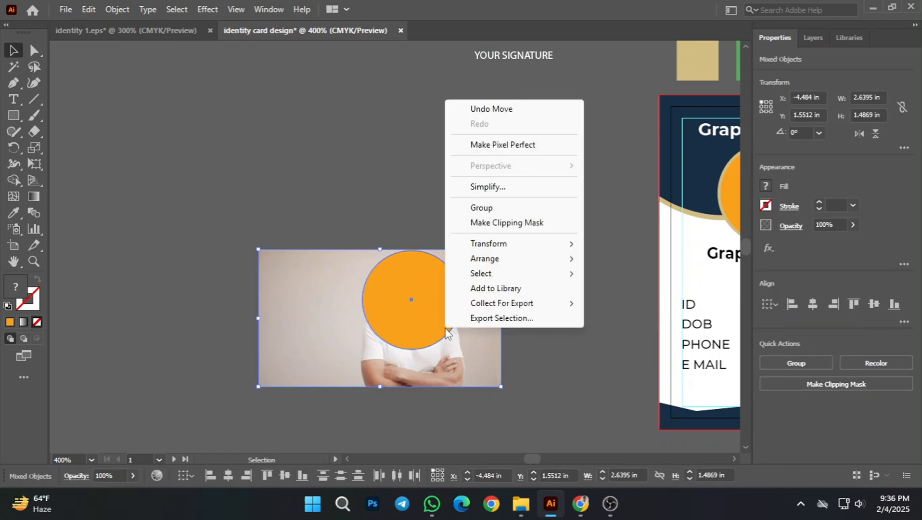
left_click(501, 223)
left_click(565, 179)
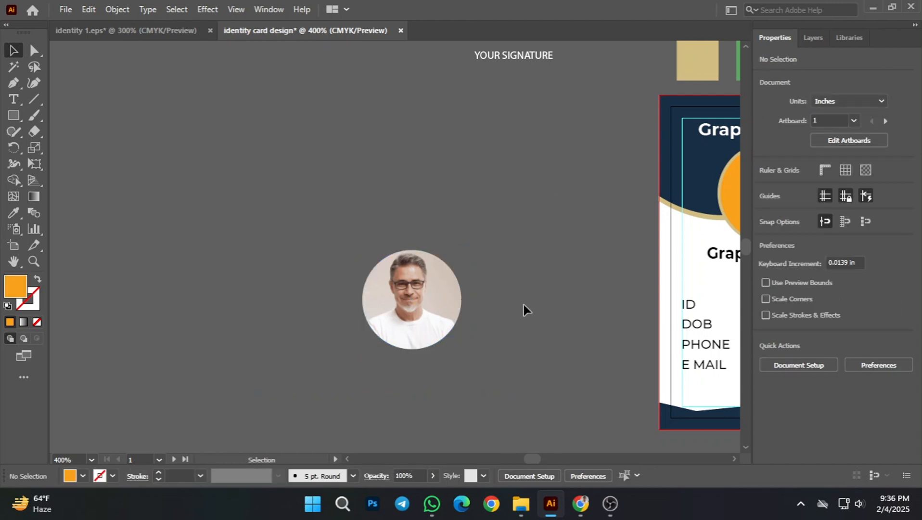
Step: Align the round portrait with the front card's orange circle, centring both horizontally and vertically
scroll(523, 308, "right", 5)
left_click_drag(164, 329, 259, 279)
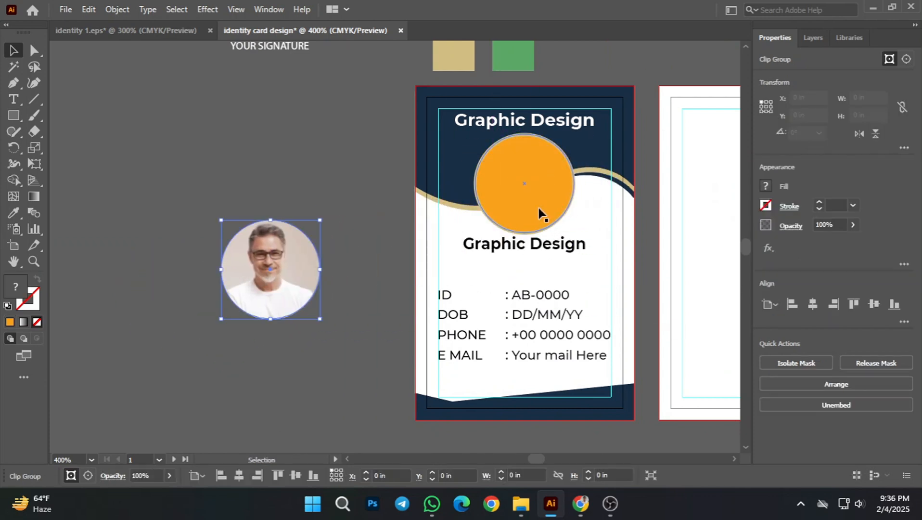
left_click(177, 364)
left_click(300, 248)
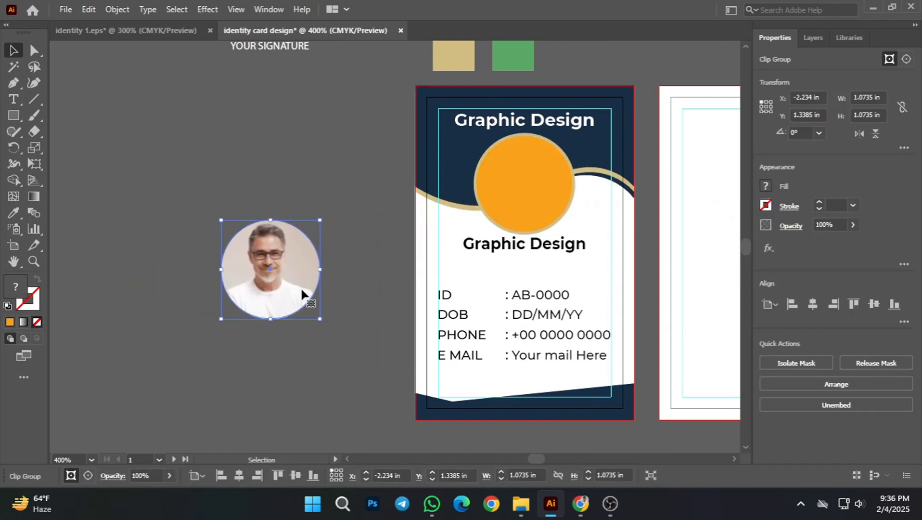
left_click(529, 191, "shift")
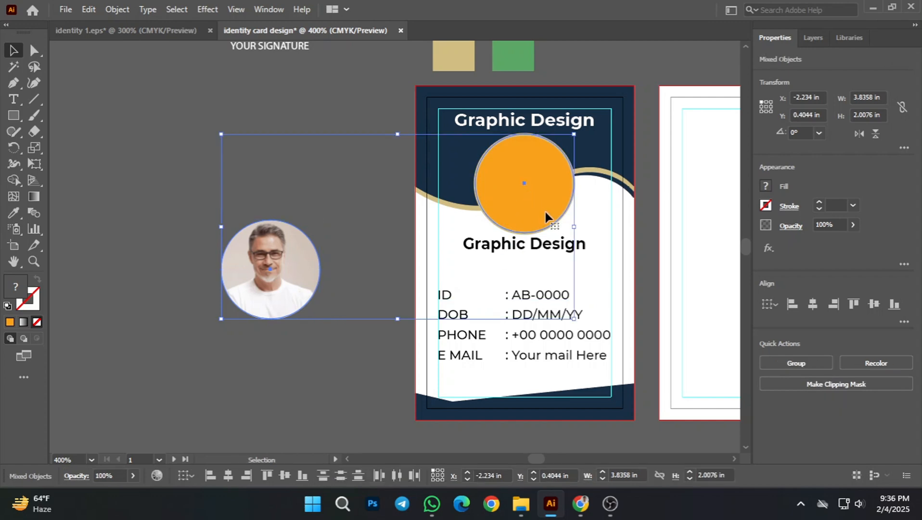
left_click(817, 305)
left_click(873, 304)
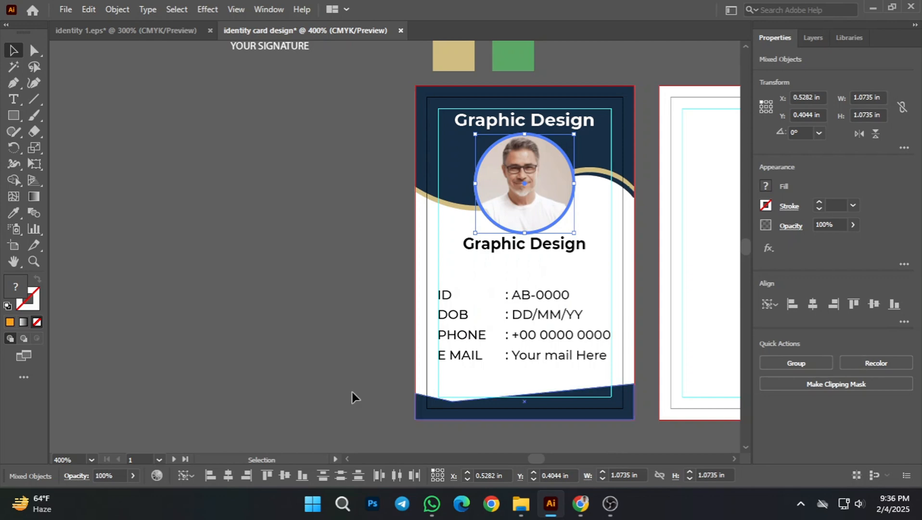
left_click(308, 257)
Step: Inspect how the round portrait fits inside its tan ring and between the two titles
scroll(564, 207, "up", 2)
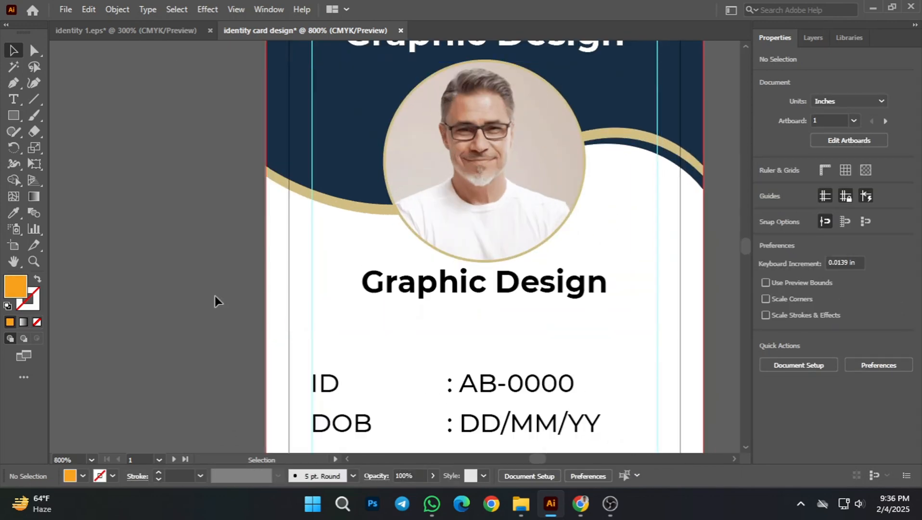
scroll(424, 279, "up", 1)
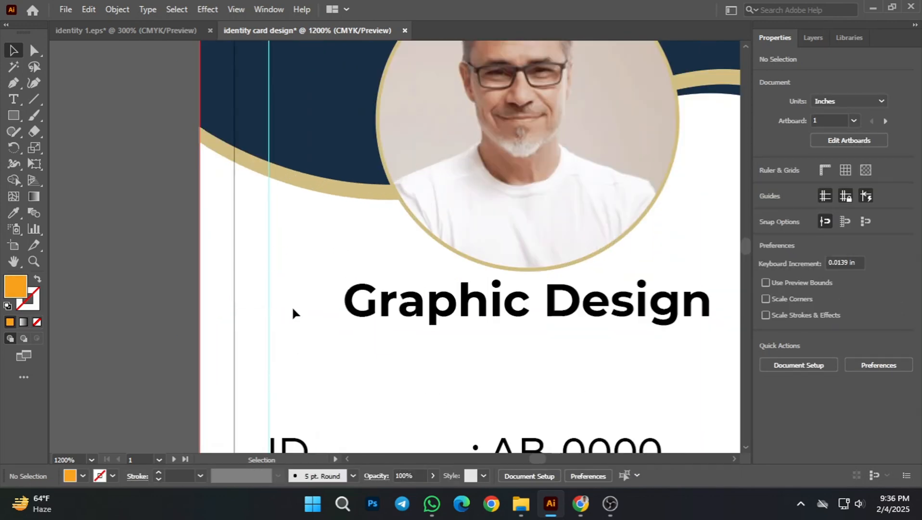
scroll(627, 255, "down", 1)
left_click_drag(256, 231, 216, 239)
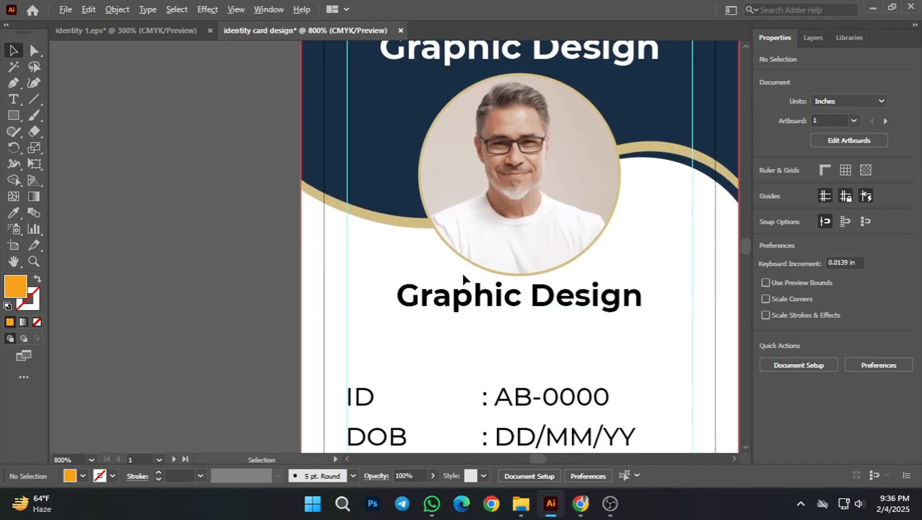
scroll(462, 272, "down", 1)
left_click_drag(635, 224, 546, 248)
scroll(536, 245, "up", 1)
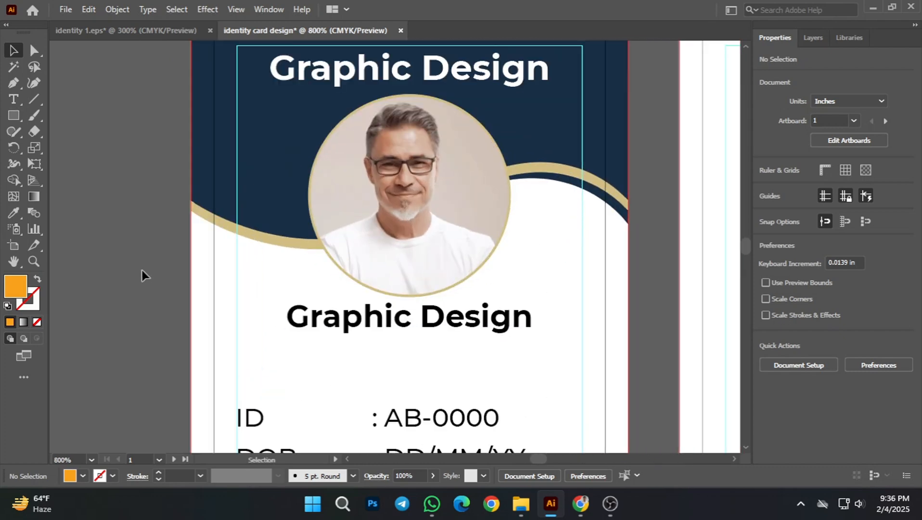
scroll(456, 289, "down", 2)
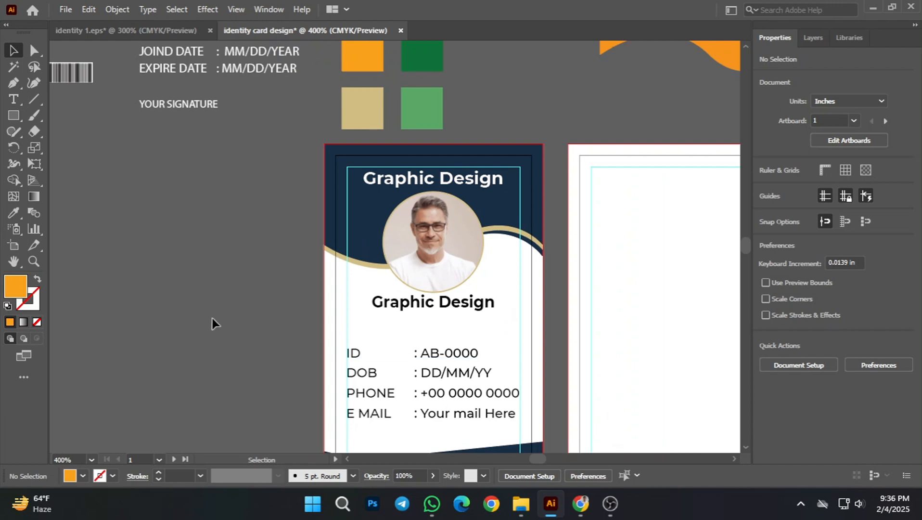
scroll(369, 373, "down", 1)
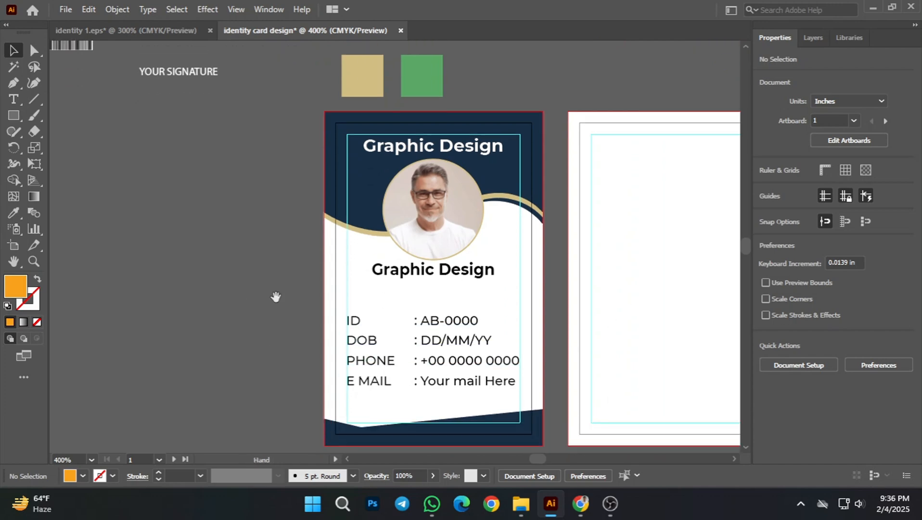
Step: Compare the layout of the front card with the blank back card beside it
left_click_drag(276, 297, 230, 260)
left_click_drag(596, 300, 529, 327)
scroll(529, 327, "down", 1)
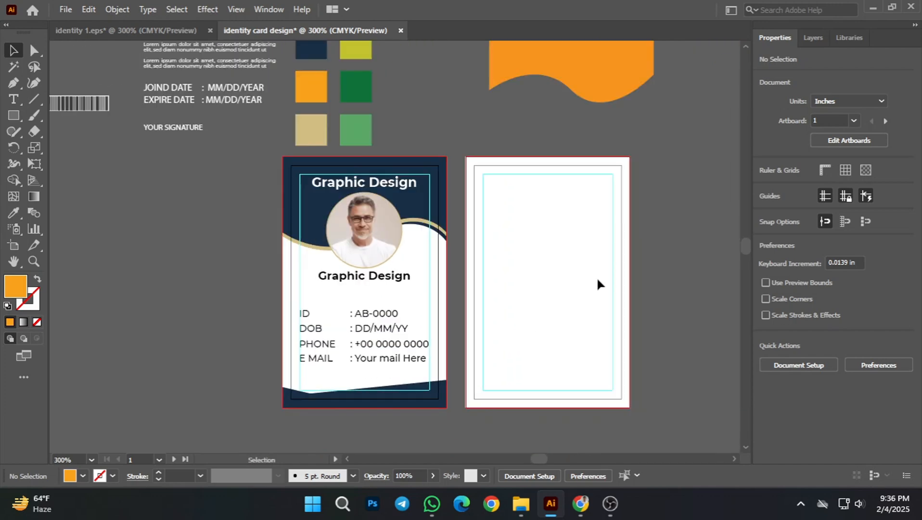
left_click_drag(591, 289, 534, 298)
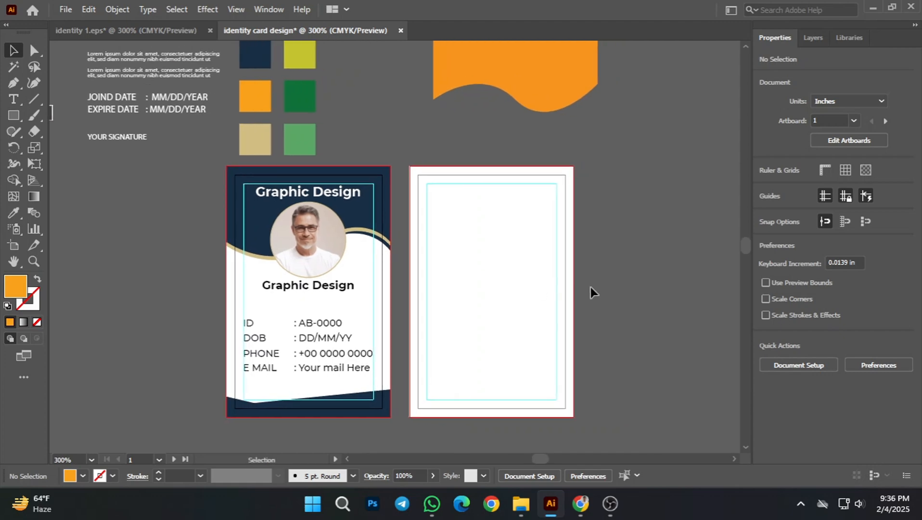
scroll(542, 306, "down", 1)
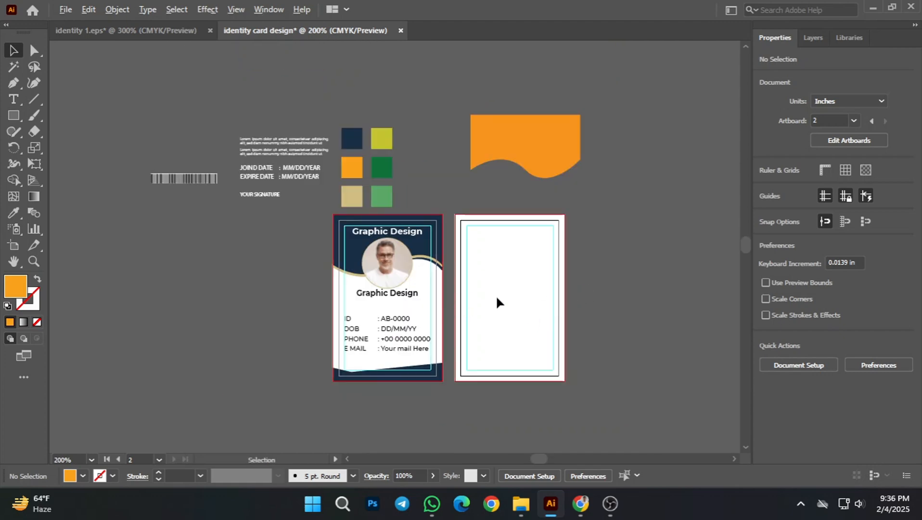
scroll(497, 303, "up", 1)
left_click_drag(671, 272, 661, 270)
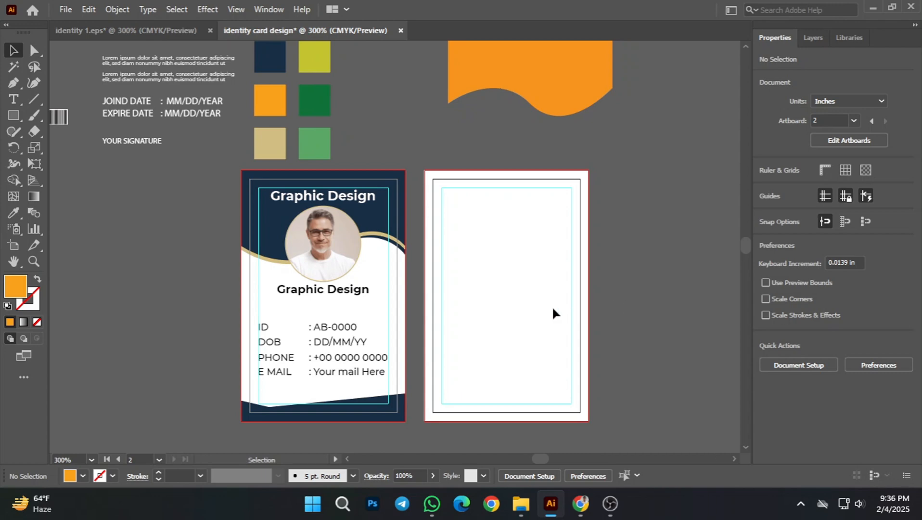
scroll(557, 346, "down", 1)
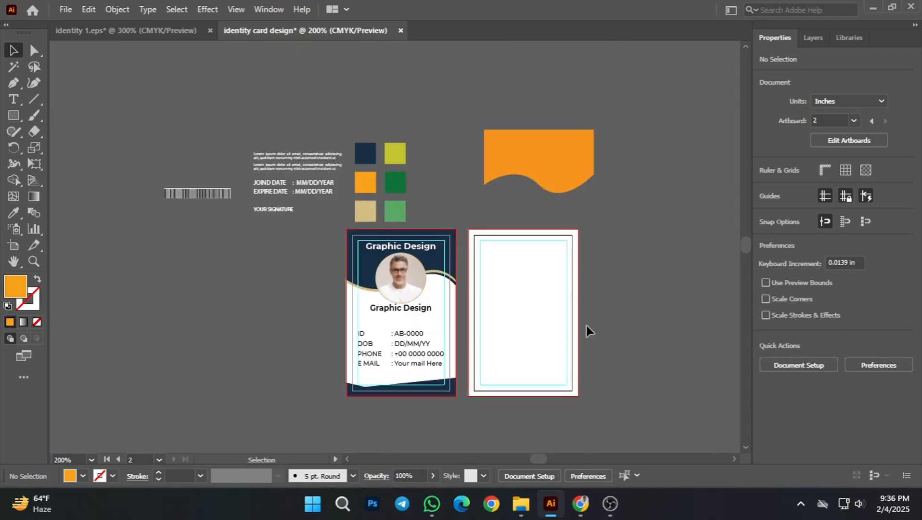
scroll(597, 326, "up", 2)
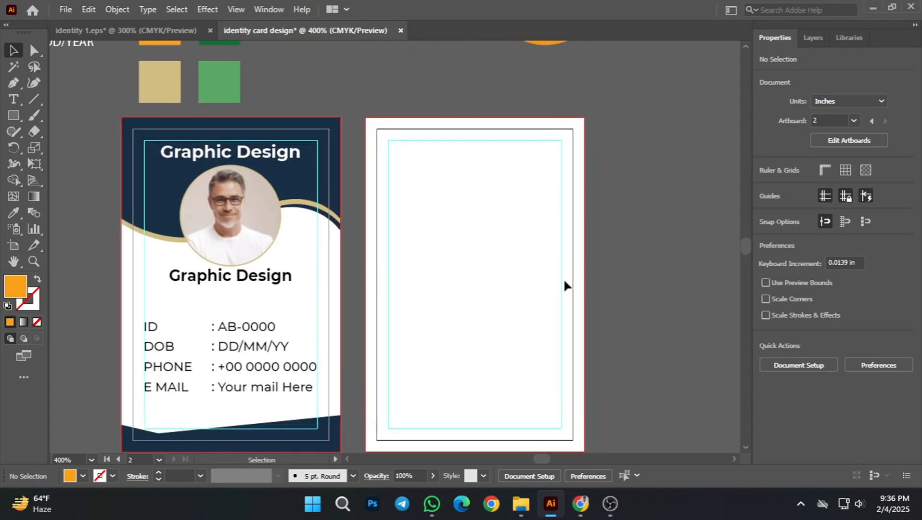
scroll(563, 238, "down", 1)
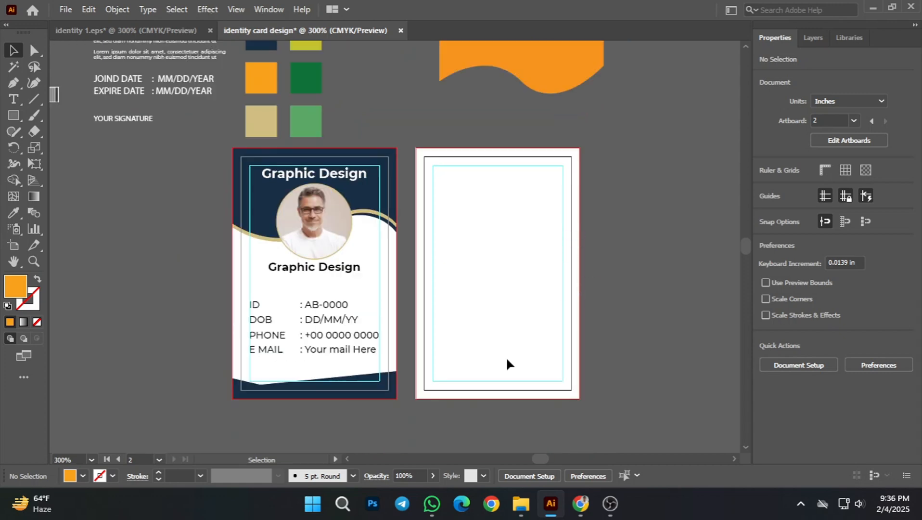
Step: Duplicate the front card's navy bottom strip onto the bottom edge of the back card
left_click(366, 389)
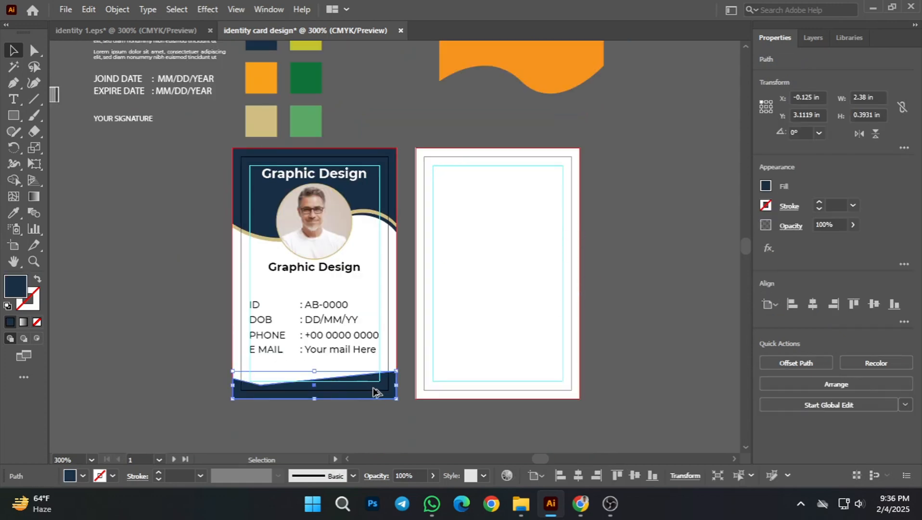
left_click_drag(375, 391, 553, 393)
left_click(645, 357)
scroll(625, 337, "up", 1)
scroll(625, 337, "right", 1)
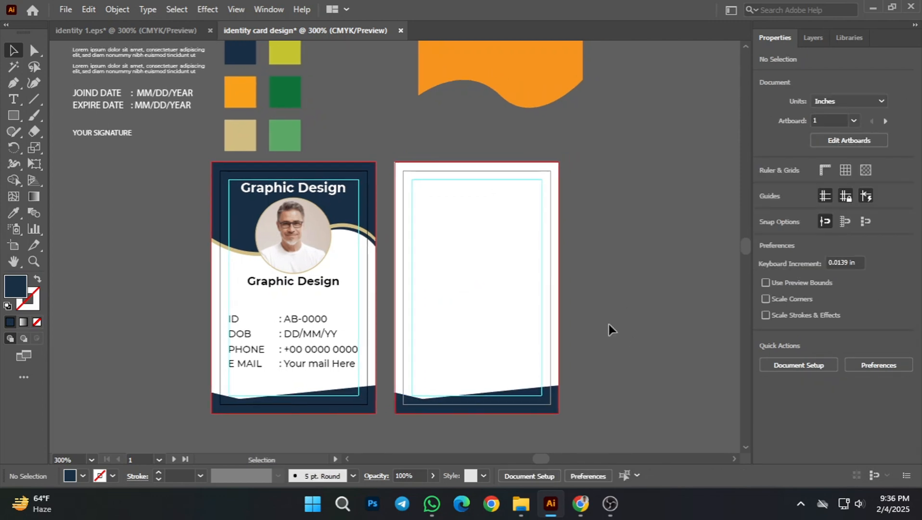
key("space")
left_click_drag(694, 285, 669, 288)
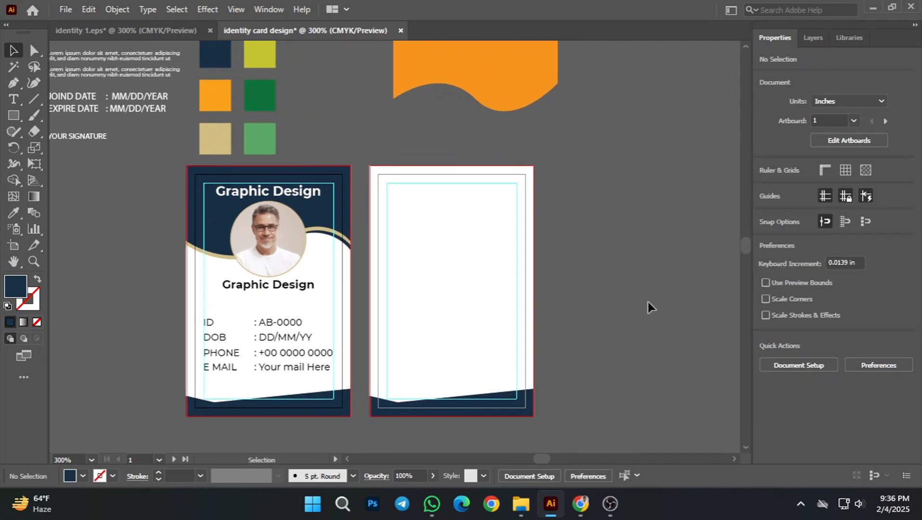
left_click(323, 206)
left_click_drag(323, 206, 490, 204)
key("ctrl+z")
left_click(566, 235)
Step: Duplicate the front card's navy and tan waves onto the back card, raised so they extend above its top edge
scroll(347, 270, "up", 1)
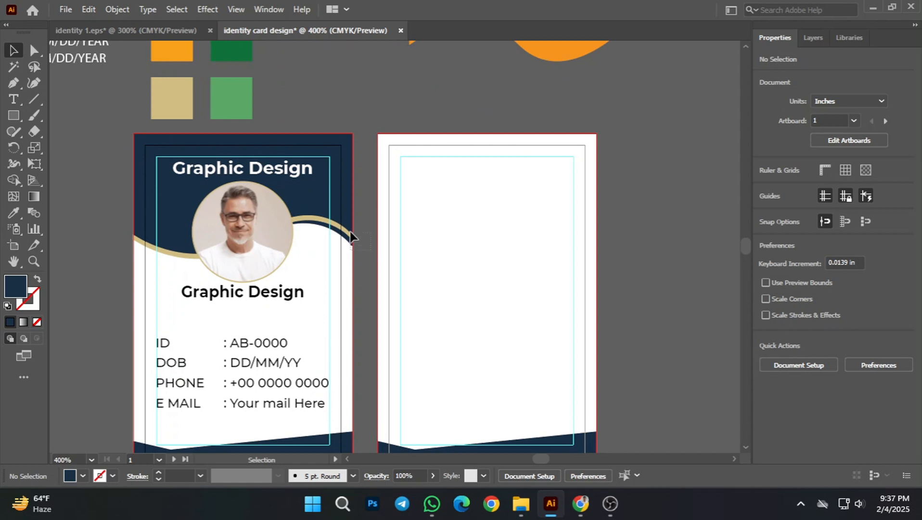
left_click_drag(332, 212, 580, 149)
left_click(654, 184)
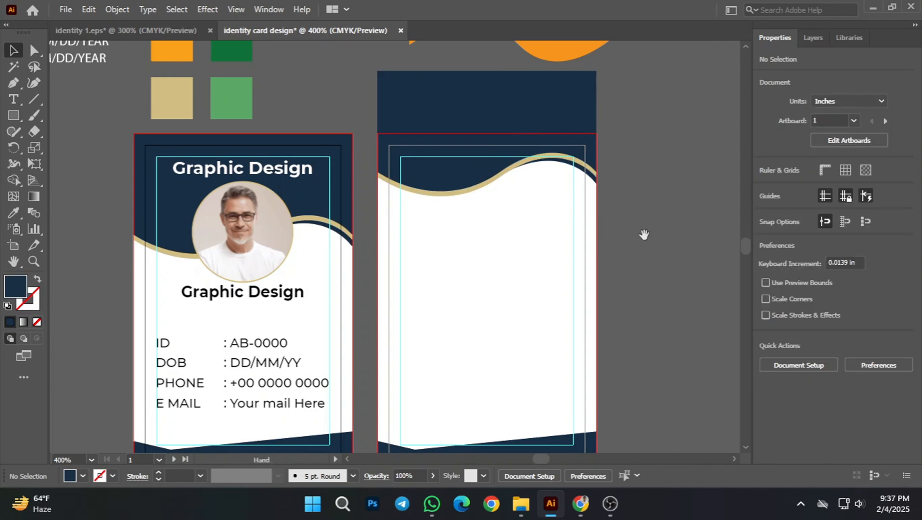
Step: Delete the leftover orange wavy shape above the back card
left_click_drag(644, 234, 603, 247)
scroll(625, 234, "down", 1)
left_click_drag(659, 217, 611, 266)
left_click_drag(523, 135, 614, 104)
key("Delete")
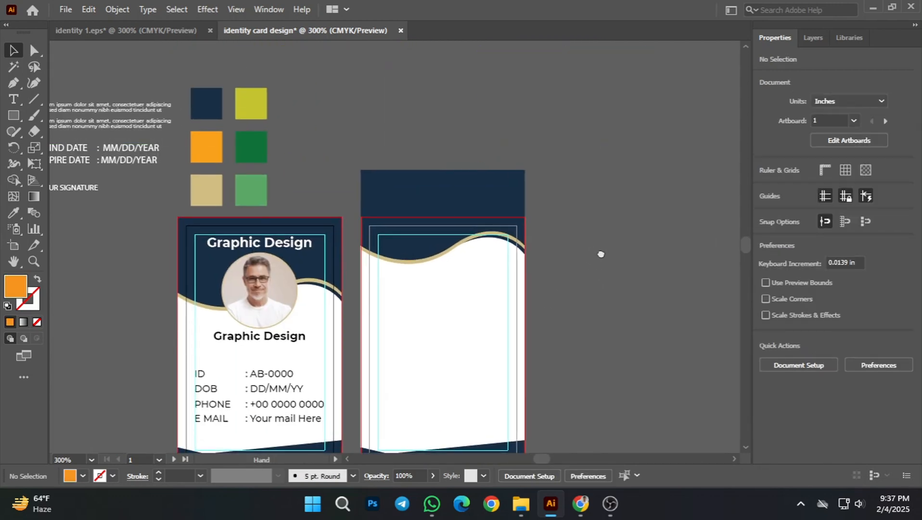
Step: Draw an orange rectangle about 3.29 in wide and 1.01 in high over the artwork extending above the back card's top edge
left_click_drag(601, 256, 631, 285)
scroll(535, 262, "up", 1)
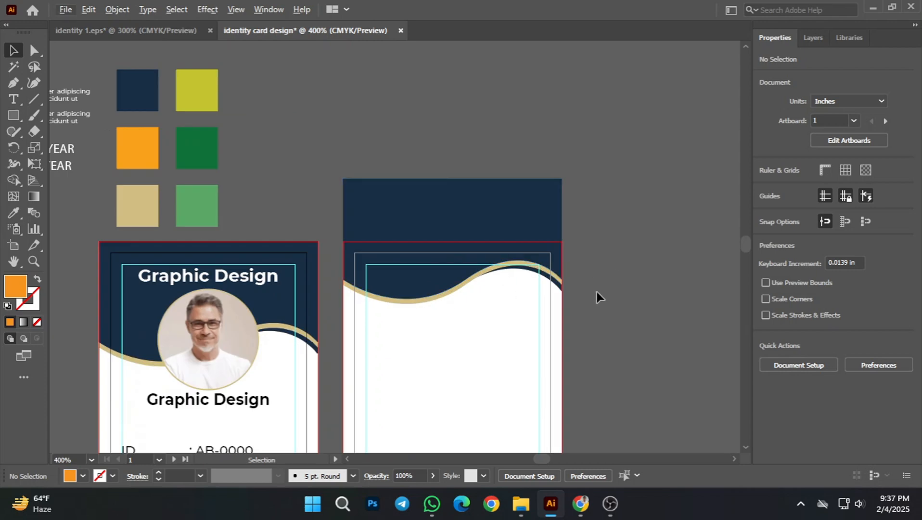
left_click(15, 116)
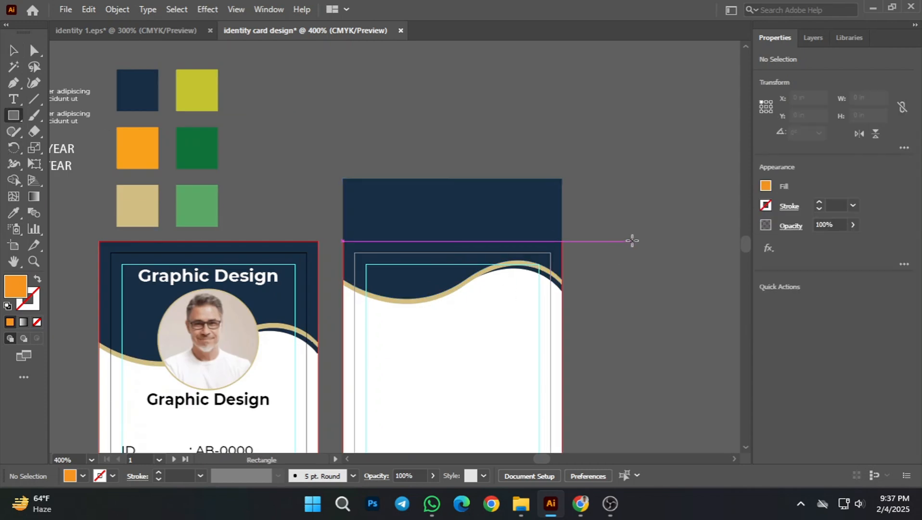
left_click_drag(632, 241, 329, 148)
key("v")
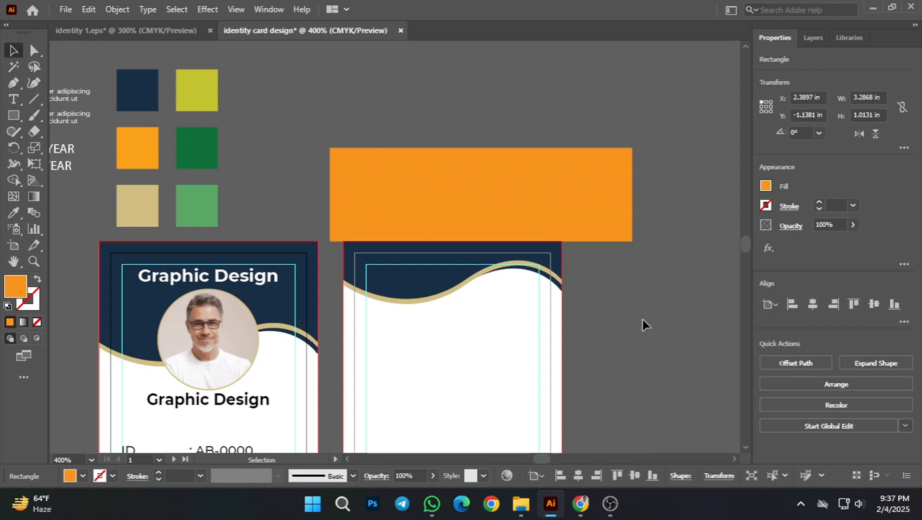
left_click(643, 319)
Step: Trim the navy and tan wave shapes flush with the back card's top edge by removing the rectangle area with Shape Builder
left_click_drag(603, 330, 470, 146)
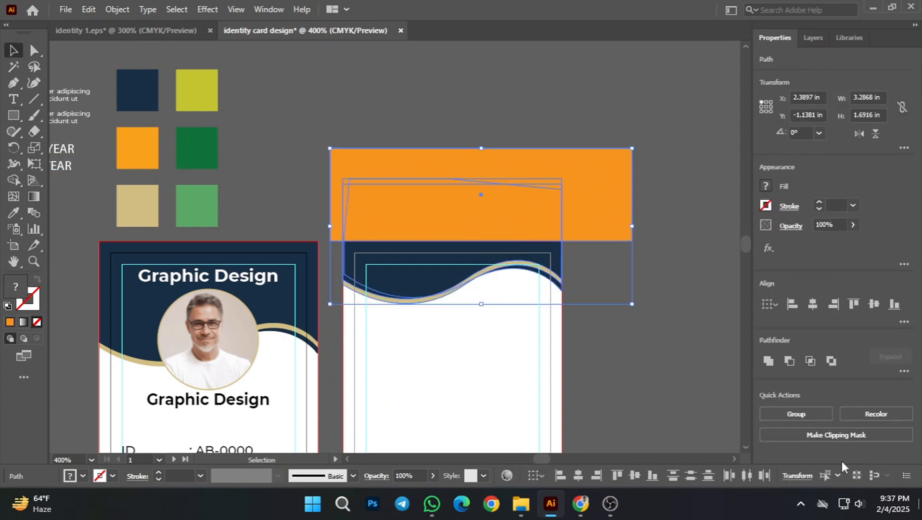
left_click(13, 180)
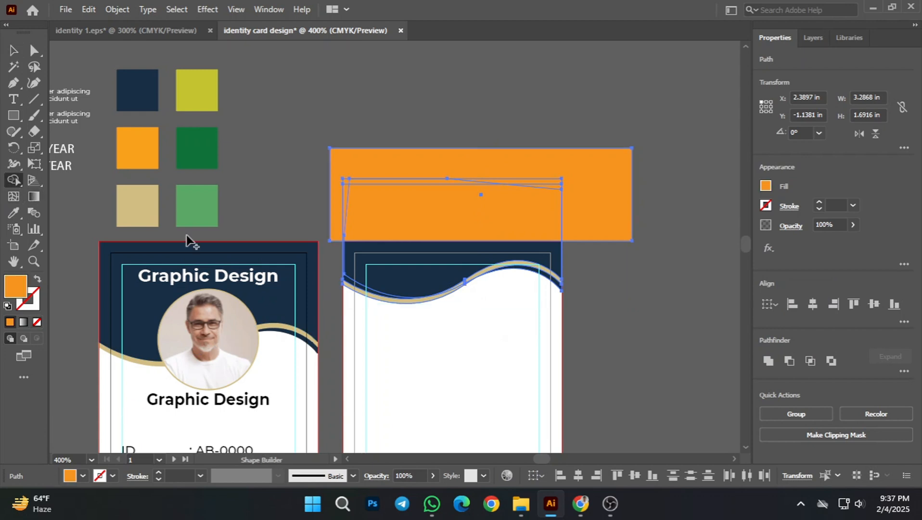
scroll(524, 261, "up", 2)
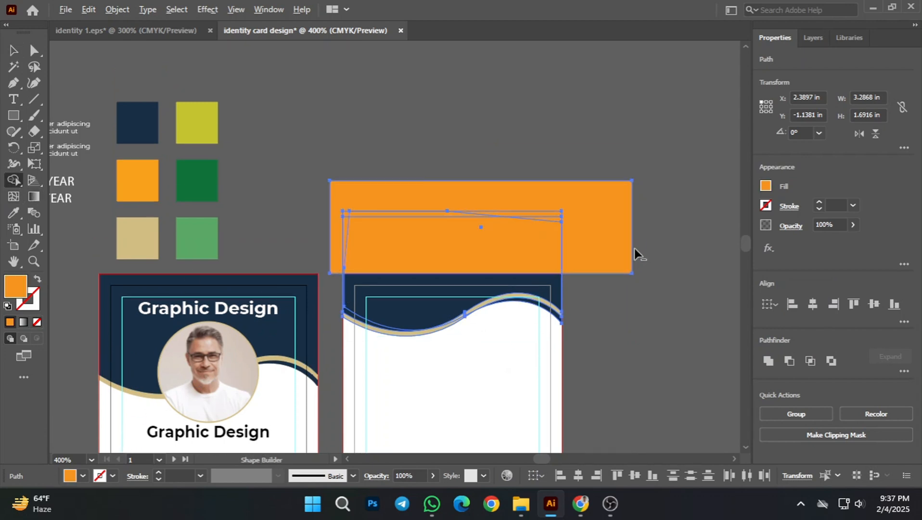
mouse_move(634, 248)
left_mouse_down()
mouse_move(423, 230)
mouse_move(415, 185)
mouse_move(538, 221)
left_mouse_up()
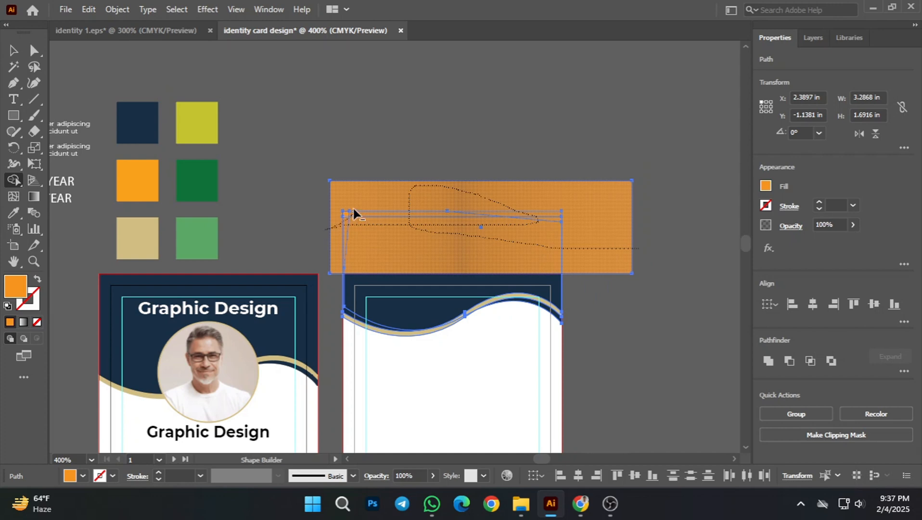
mouse_move(354, 209)
left_mouse_down()
mouse_move(345, 252)
mouse_move(398, 248)
left_mouse_up()
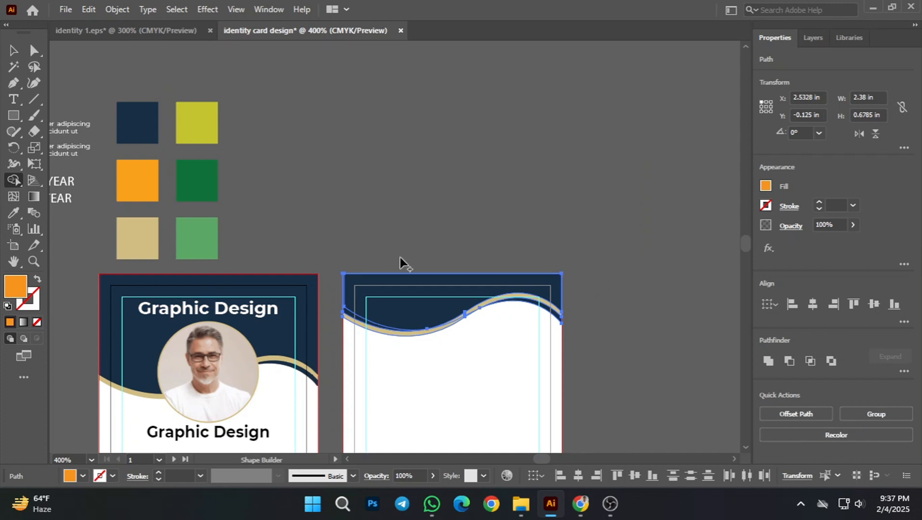
left_click(13, 50)
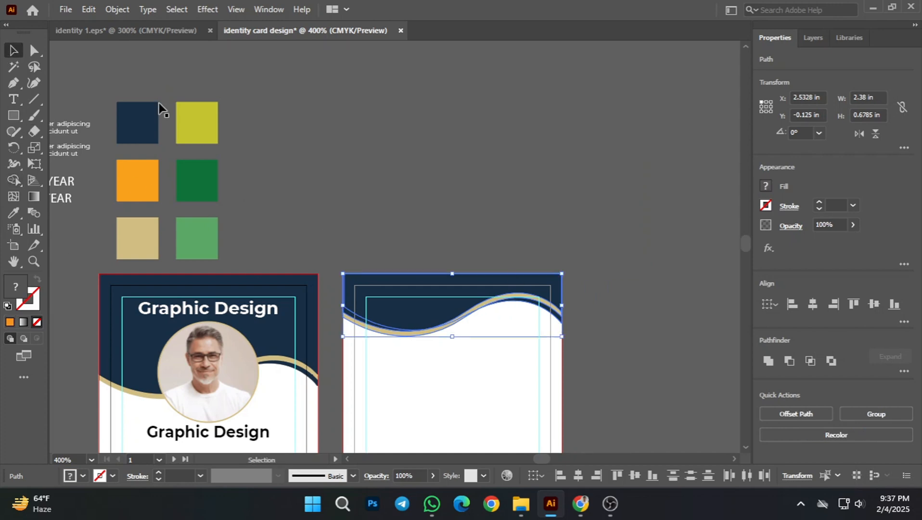
left_click(407, 210)
Step: Group the two Lorem ipsum paragraphs, the date lines and the YOUR SIGNATURE text beside the color swatches
scroll(645, 263, "down", 3)
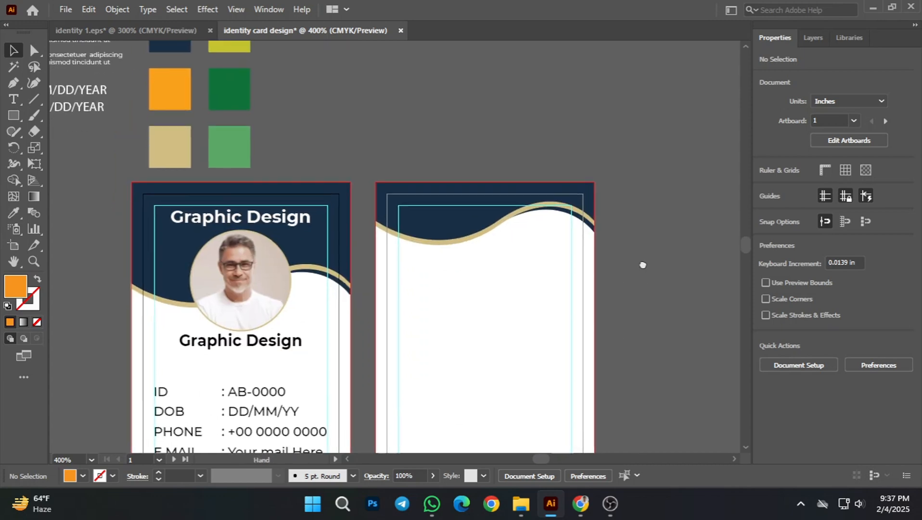
scroll(656, 313, "down", 2)
scroll(640, 313, "down", 1)
left_click_drag(640, 309, 645, 335)
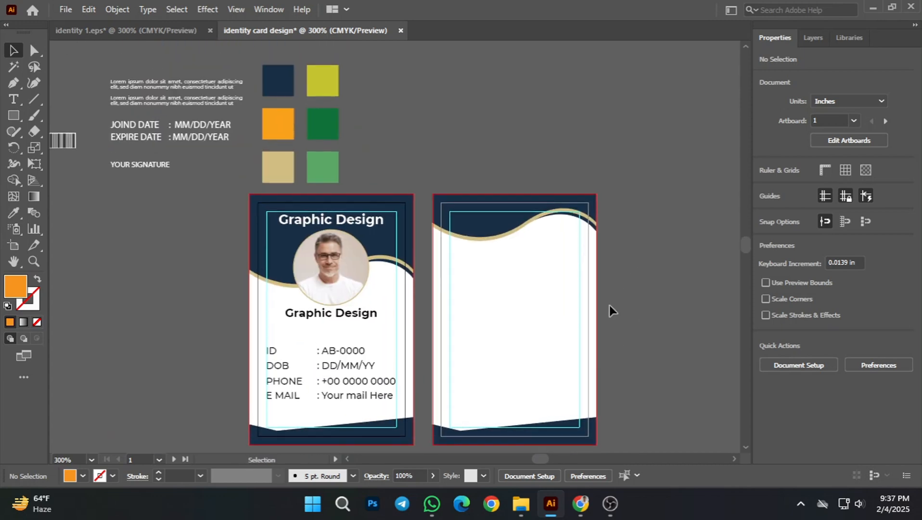
left_click(136, 83)
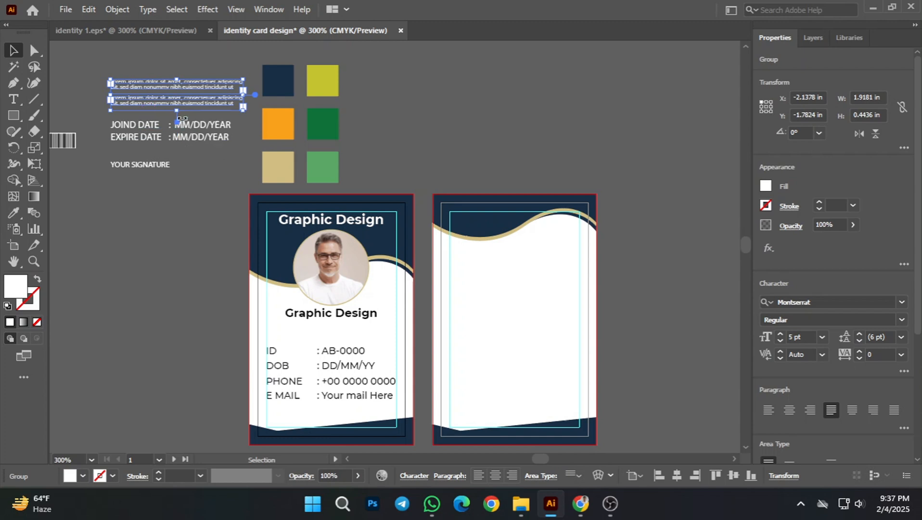
left_click(152, 189)
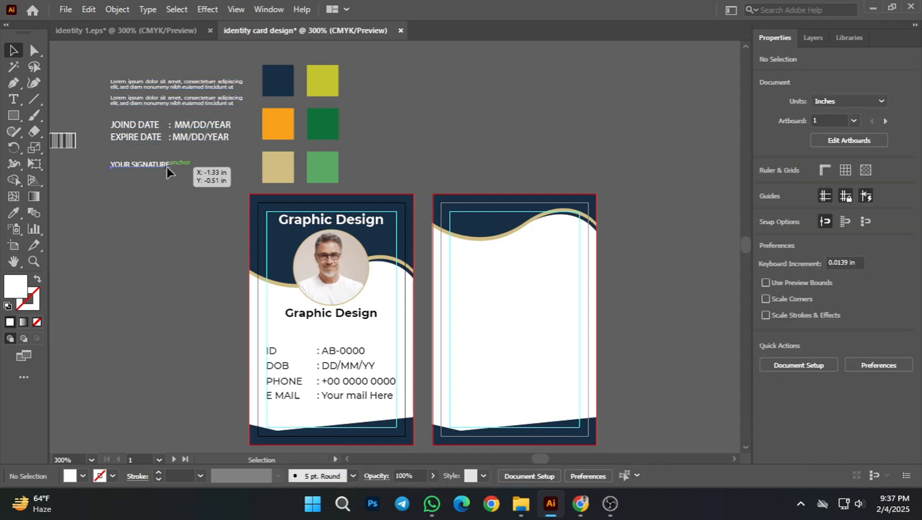
mouse_move(167, 167)
left_mouse_down()
mouse_move(150, 75)
mouse_move(150, 86)
mouse_move(132, 74)
left_mouse_up()
key("ctrl+z")
left_click(198, 207)
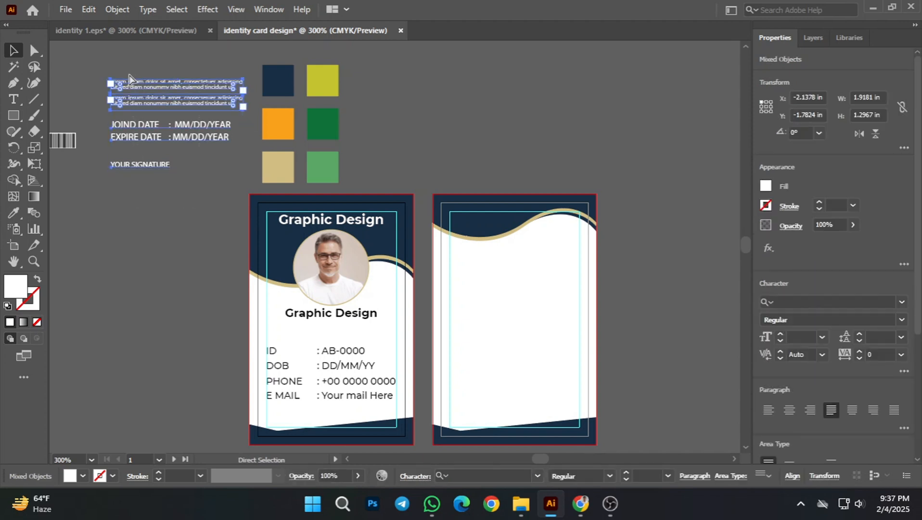
key("ctrl+g")
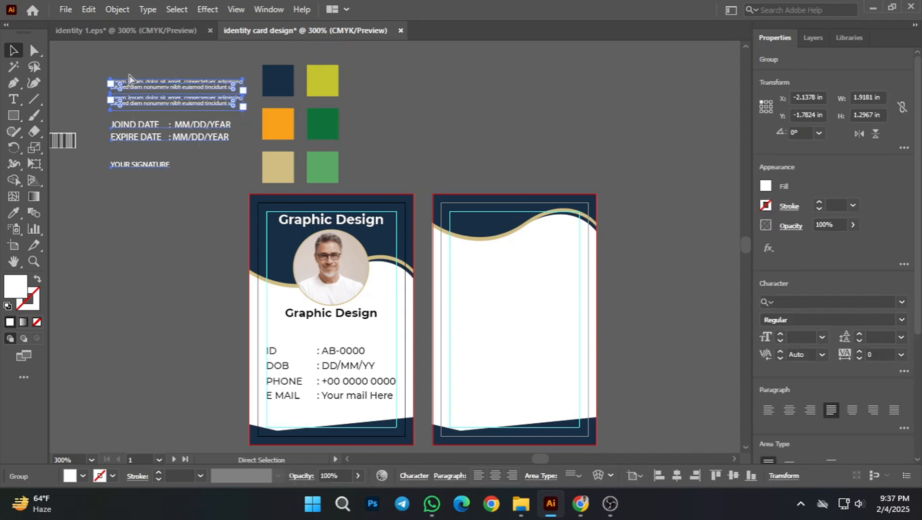
left_click(136, 206)
Step: Recolor the grouped text black and move it onto the back card below the wave, starting at the inner guide
left_click(178, 140)
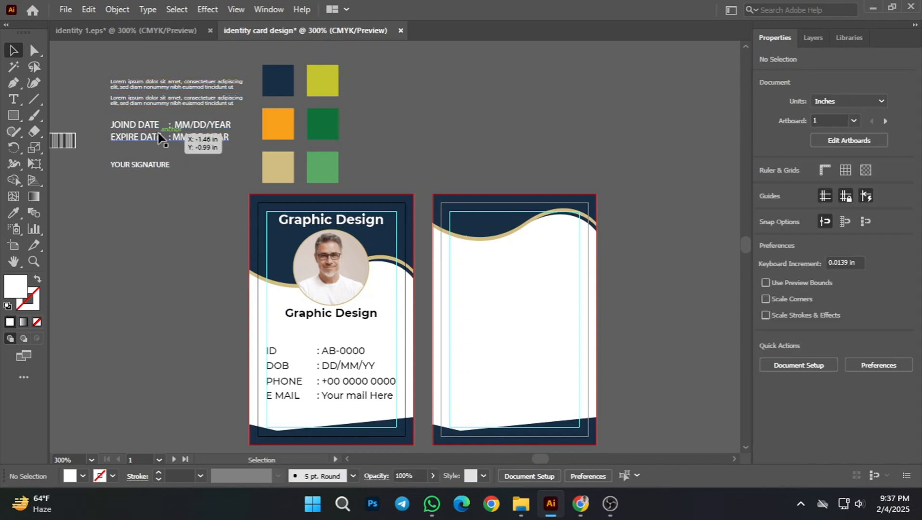
left_click(84, 475)
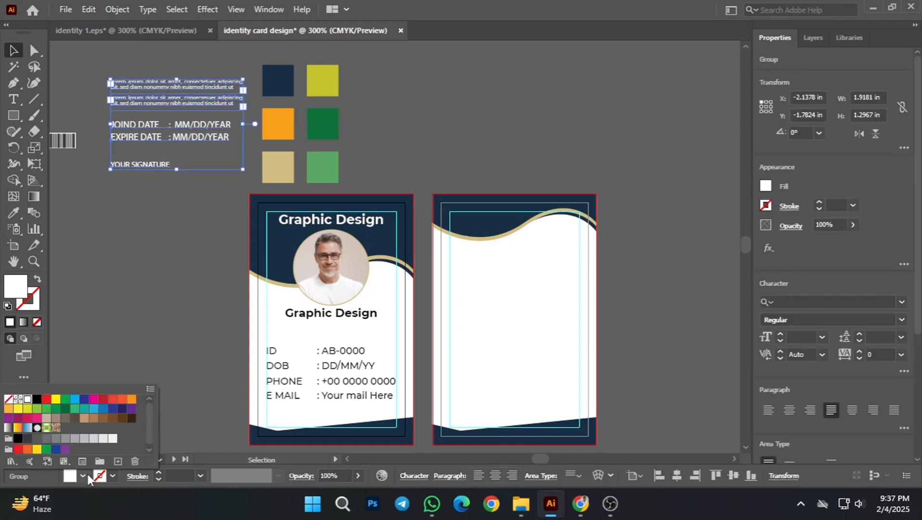
left_click(36, 399)
left_click(157, 323)
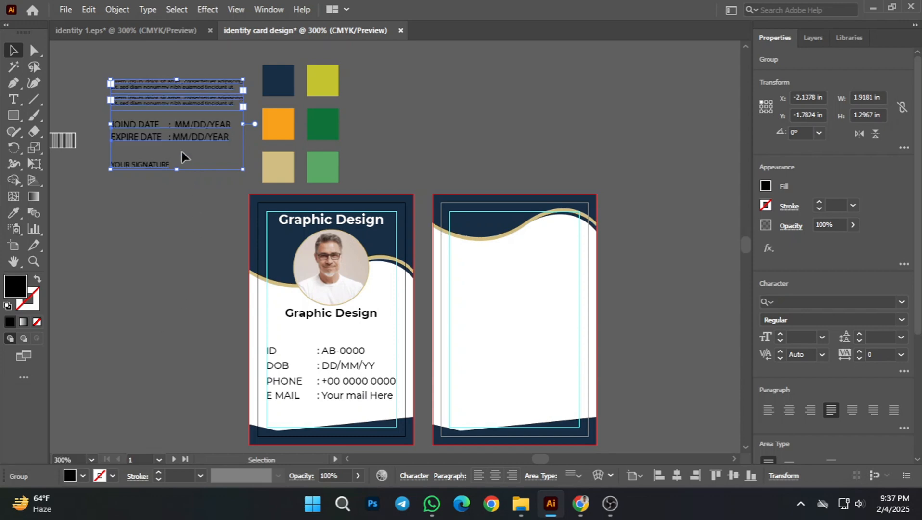
left_click(128, 258)
left_click_drag(162, 151, 500, 311)
left_click(642, 323)
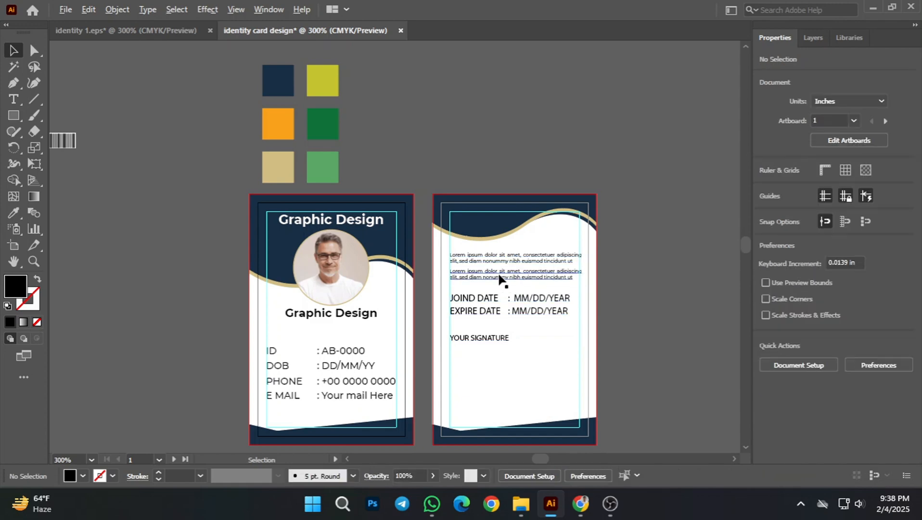
Step: Examine how the left edges of the back card's paragraphs and date lines align with the inner guide
scroll(500, 278, "up", 3)
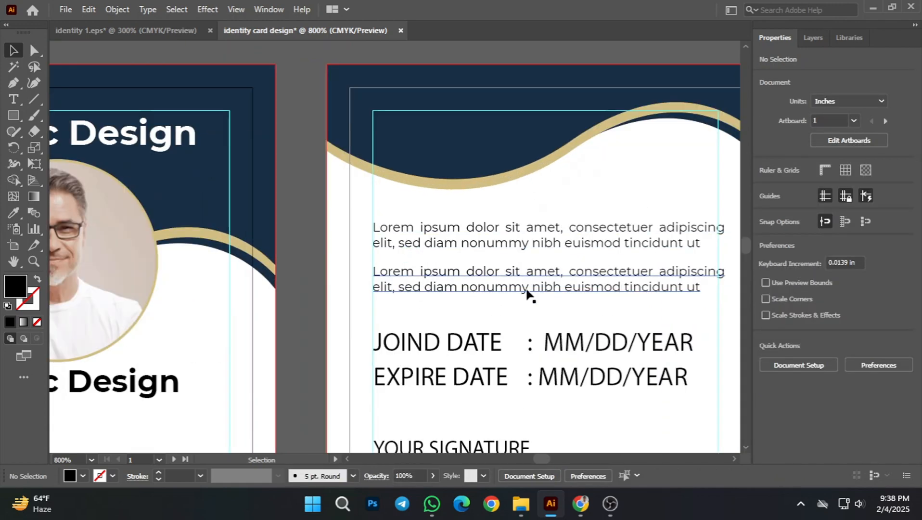
scroll(461, 248, "down", 3)
scroll(444, 315, "up", 5)
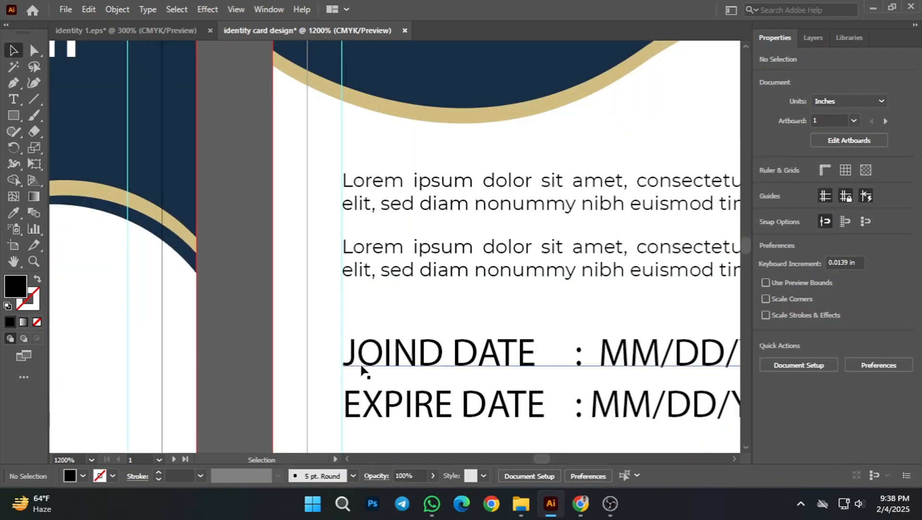
scroll(295, 311, "up", 2)
scroll(344, 230, "up", 2)
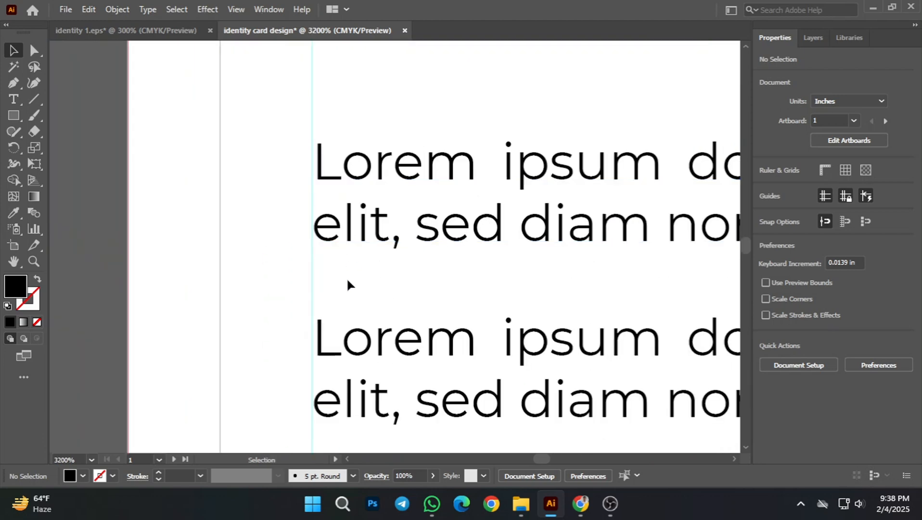
scroll(380, 356, "down", 4)
scroll(385, 381, "down", 2)
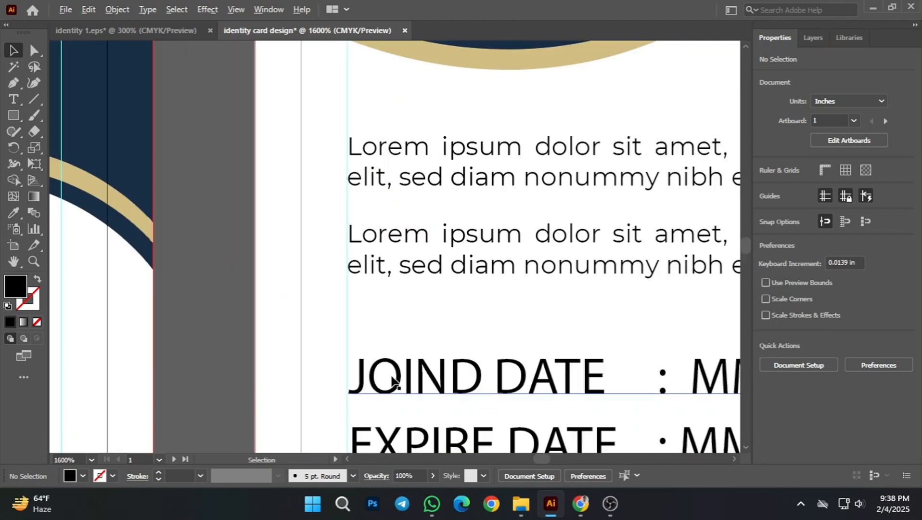
scroll(399, 385, "down", 2)
scroll(452, 375, "down", 1)
scroll(453, 367, "up", 3)
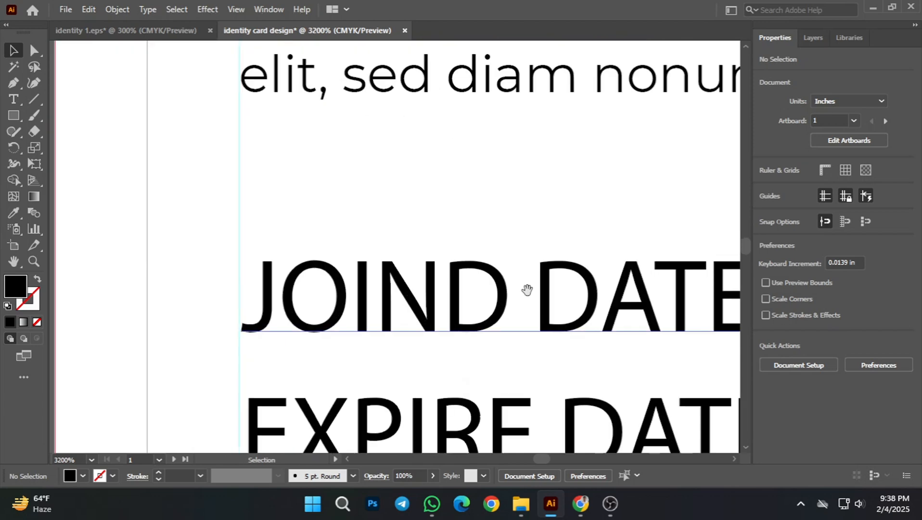
Step: Scale the text group down proportionally to 1.88 in wide so its right edge meets the back card's inner guide
left_click_drag(527, 290, 448, 326)
scroll(465, 329, "down", 4)
left_click_drag(587, 268, 425, 285)
scroll(619, 284, "up", 1)
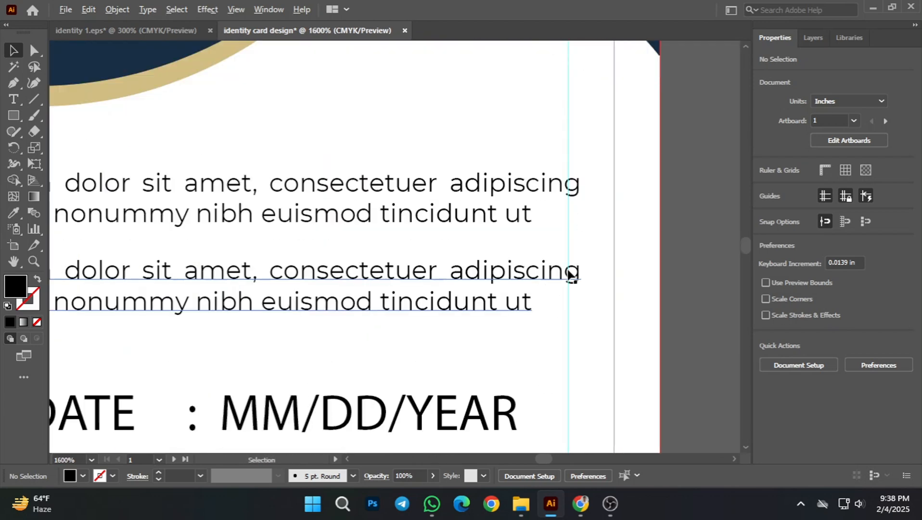
left_click(584, 260)
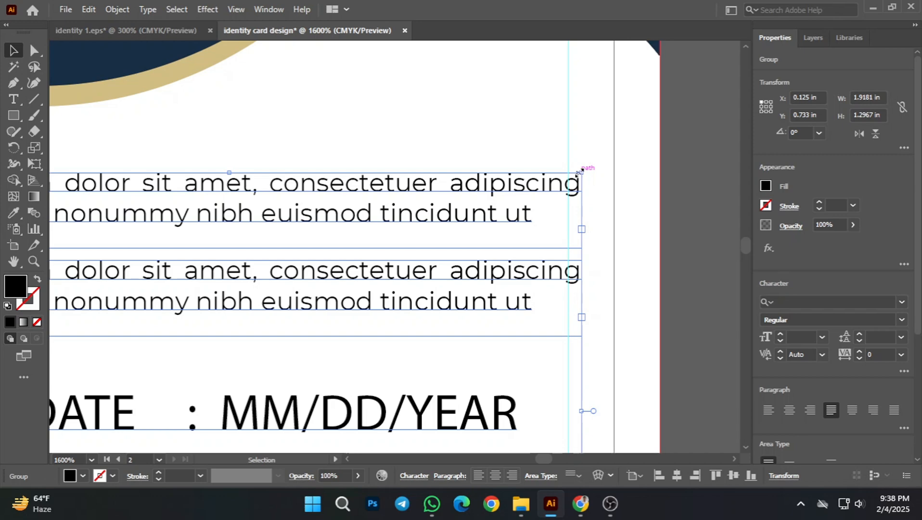
left_click_drag(580, 171, 568, 177)
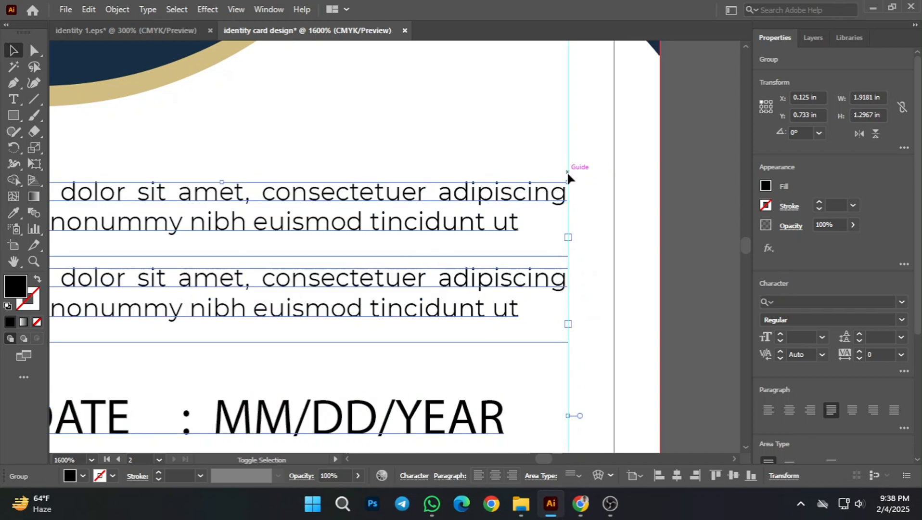
left_click(535, 244)
Step: Ungroup the back card's text block so the signature line can be handled separately from the paragraphs and dates
scroll(514, 278, "down", 3)
scroll(587, 330, "down", 5)
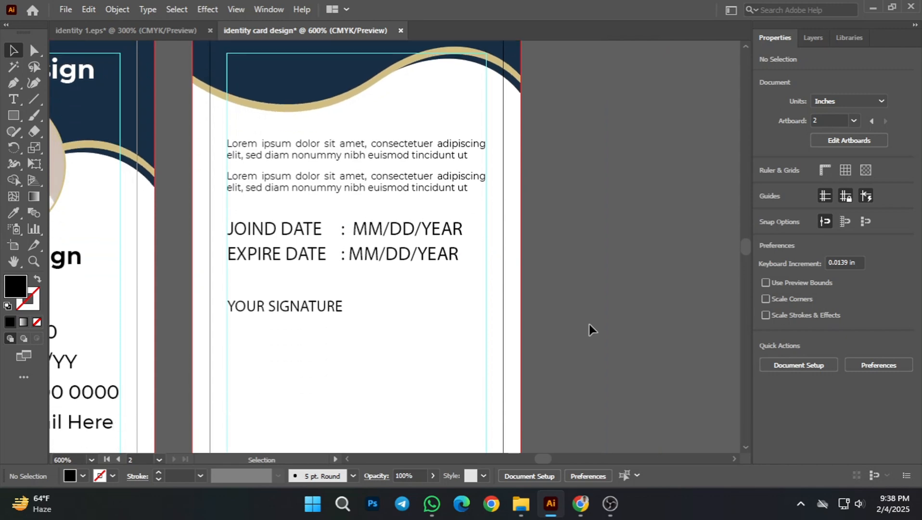
scroll(606, 321, "down", 2)
scroll(599, 318, "down", 1)
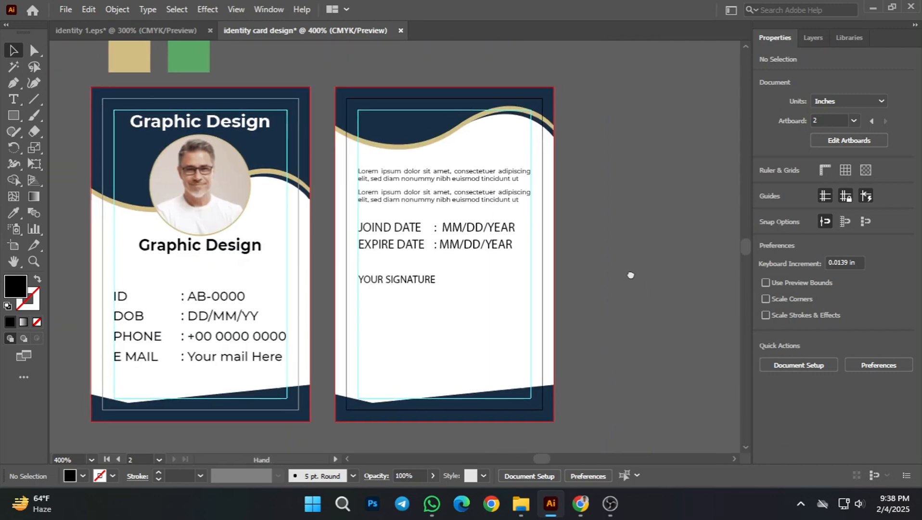
left_click_drag(645, 305, 676, 285)
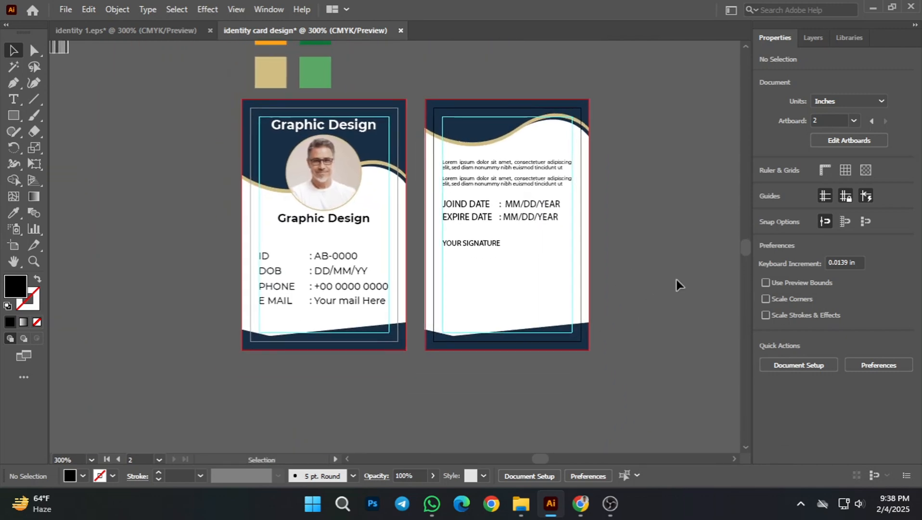
scroll(645, 295, "up", 1)
scroll(554, 279, "left", 2)
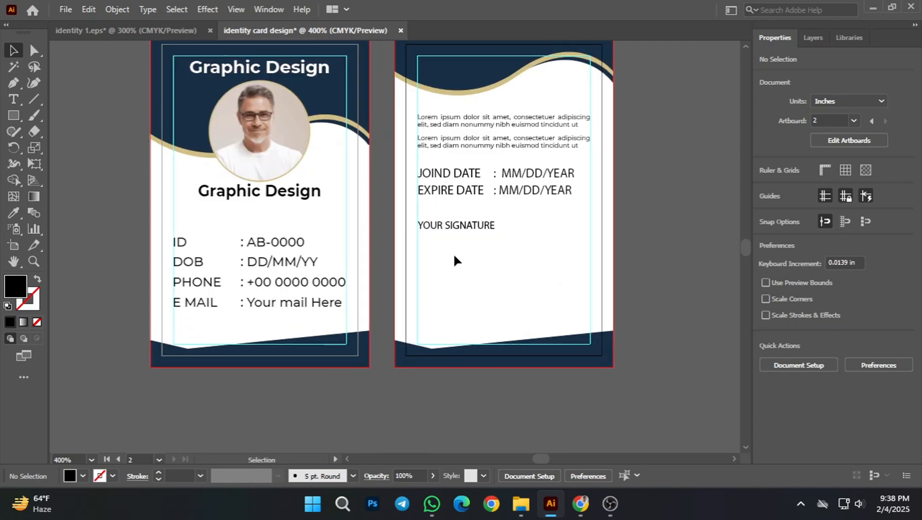
left_click(449, 226)
scroll(427, 235, "up", 1)
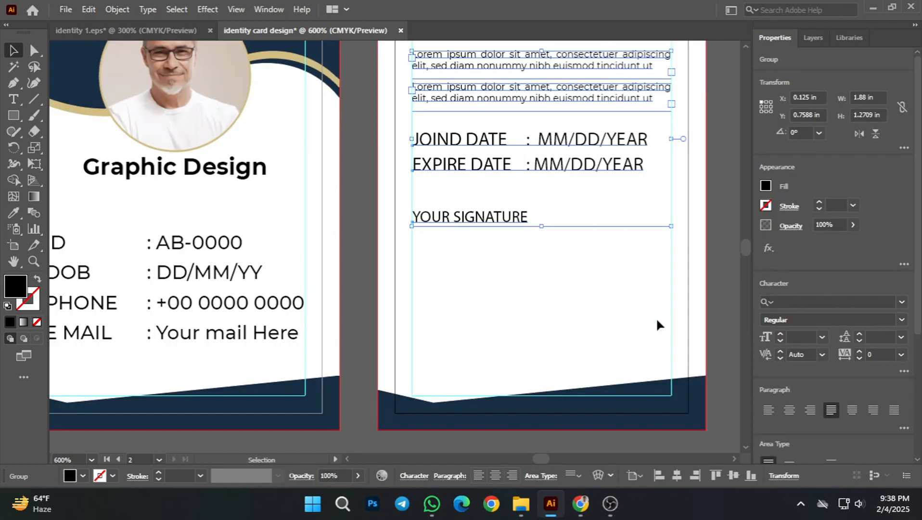
scroll(657, 323, "right", 2)
left_click(697, 316)
left_click(432, 226)
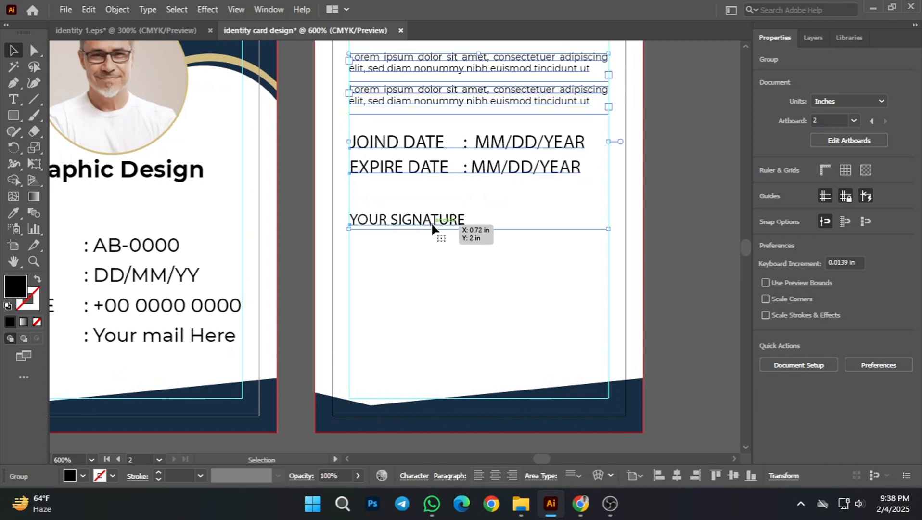
right_click(432, 226)
left_click(481, 362)
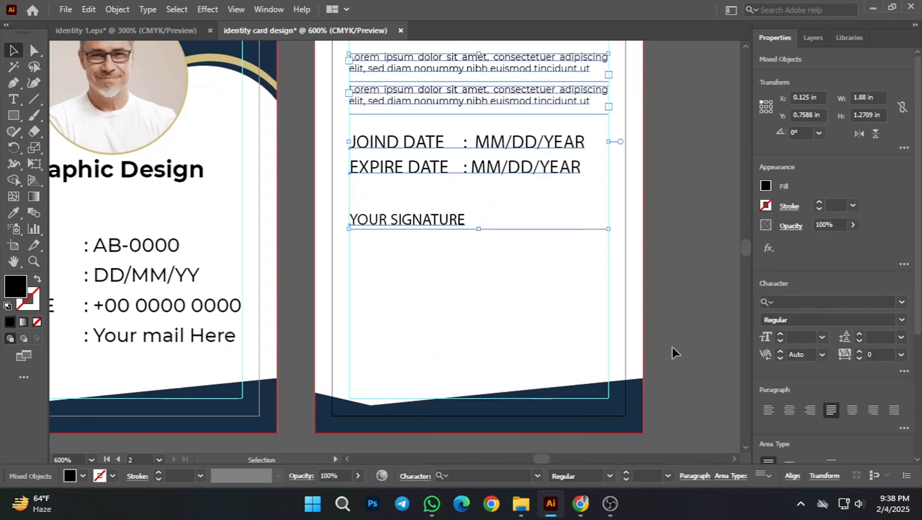
left_click(672, 347)
Step: Move the YOUR SIGNATURE line down the back card to Y 2.6415 in, leaving space below the dates
scroll(489, 319, "down", 1)
left_click_drag(446, 254, 444, 257)
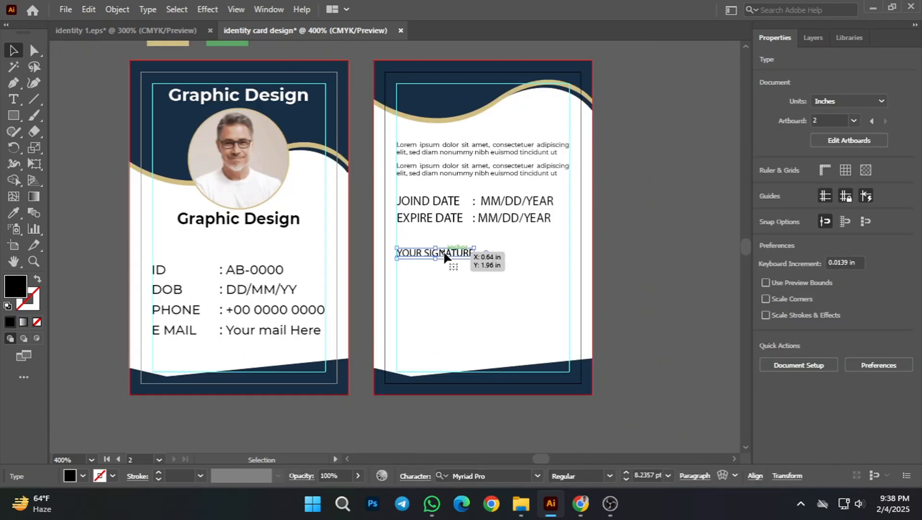
key("Down")
key("Down")
key("Down")
key("Down")
key("Down")
key("Down")
key("Down")
key("Down")
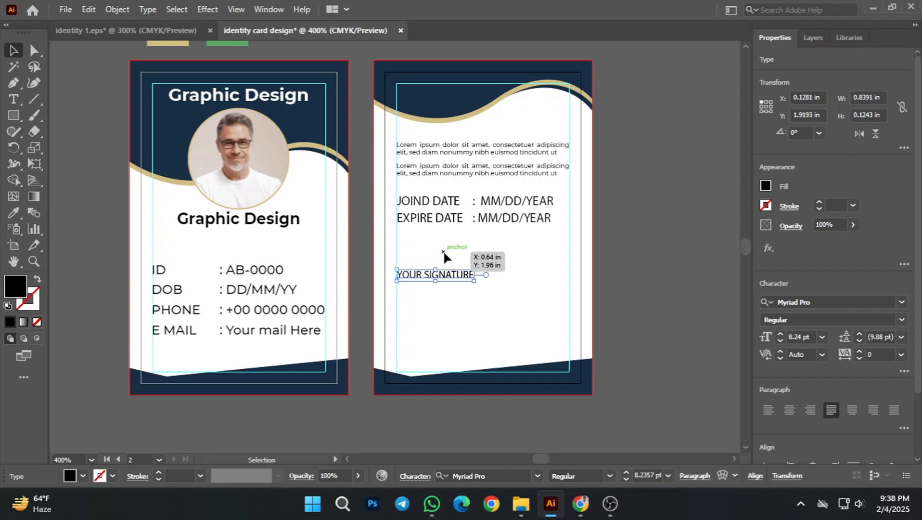
key("Down")
key("Down")
key("Down")
key("Down")
key("Down")
key("Down")
key("Down")
key("Down")
key("Down")
key("Down")
key("Down")
key("Down")
key("Down")
key("Down")
key("Down")
key("Down")
key("Down")
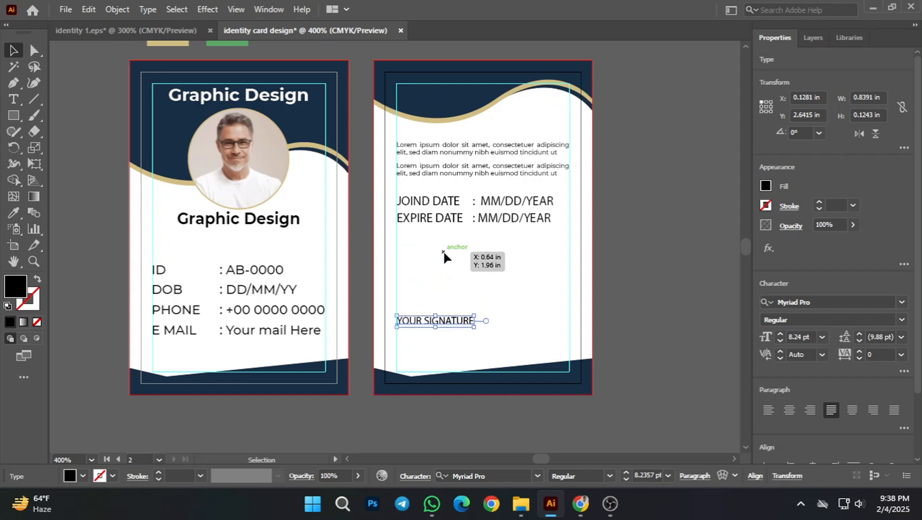
left_click(656, 315)
Step: Place the barcode image from outside the artboards onto the back card, directly below the EXPIRE DATE line
scroll(465, 313, "down", 2)
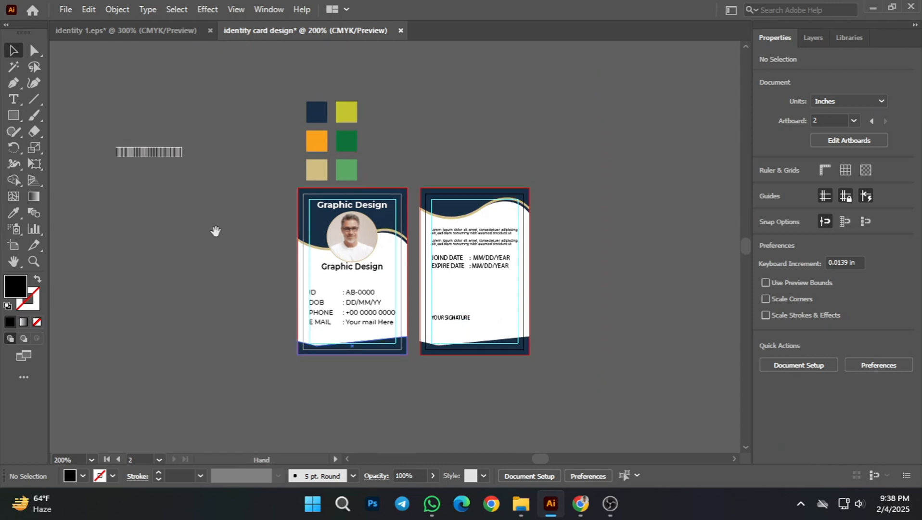
left_click_drag(163, 152, 483, 281)
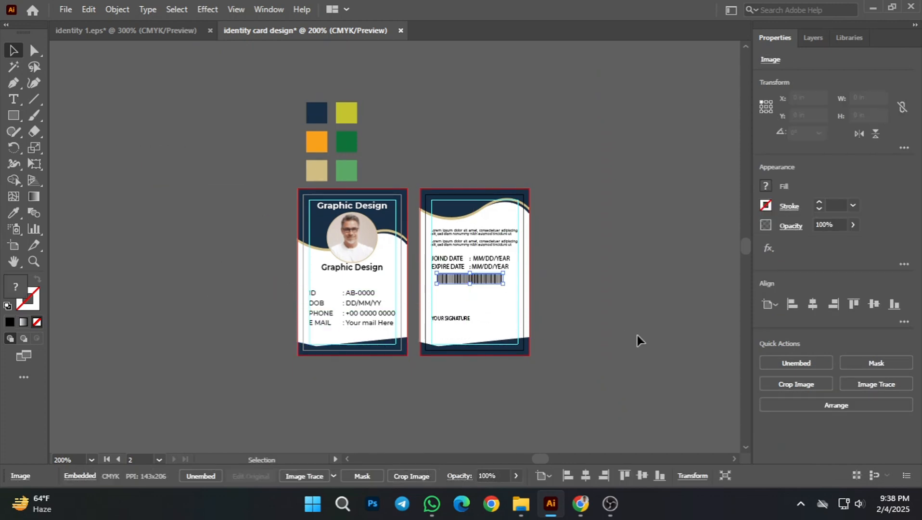
left_click(638, 335)
scroll(482, 286, "up", 2)
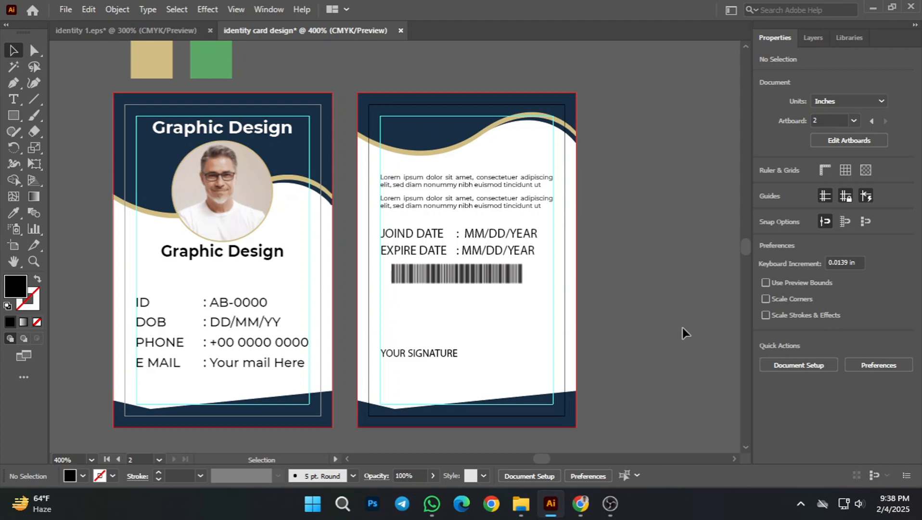
left_click_drag(633, 302, 590, 299)
scroll(561, 303, "up", 1)
Step: Center the barcode horizontally on the back card's artboard
left_click(366, 266)
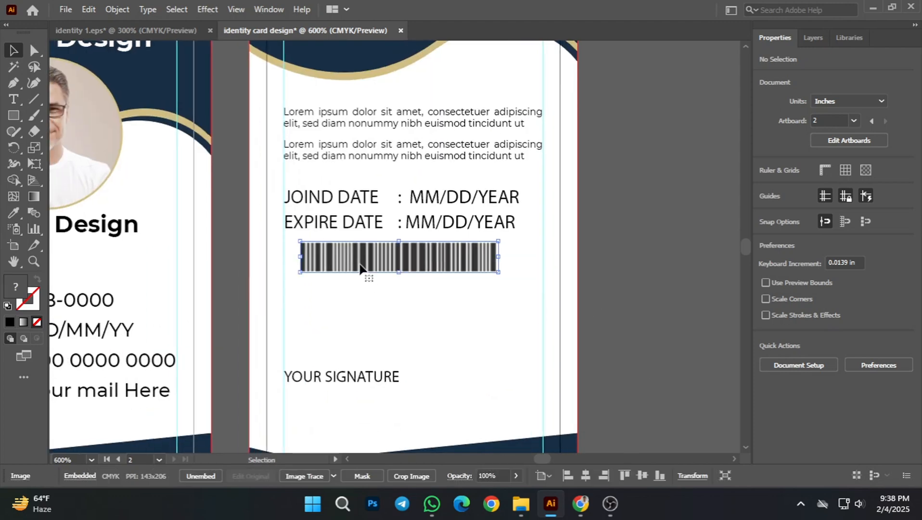
left_click(739, 326)
left_click(410, 257)
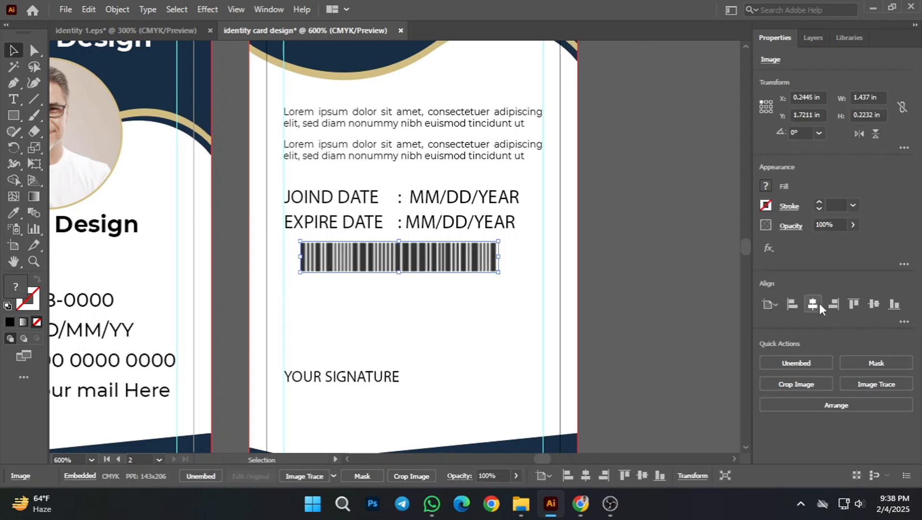
left_click(812, 305)
left_click(602, 310)
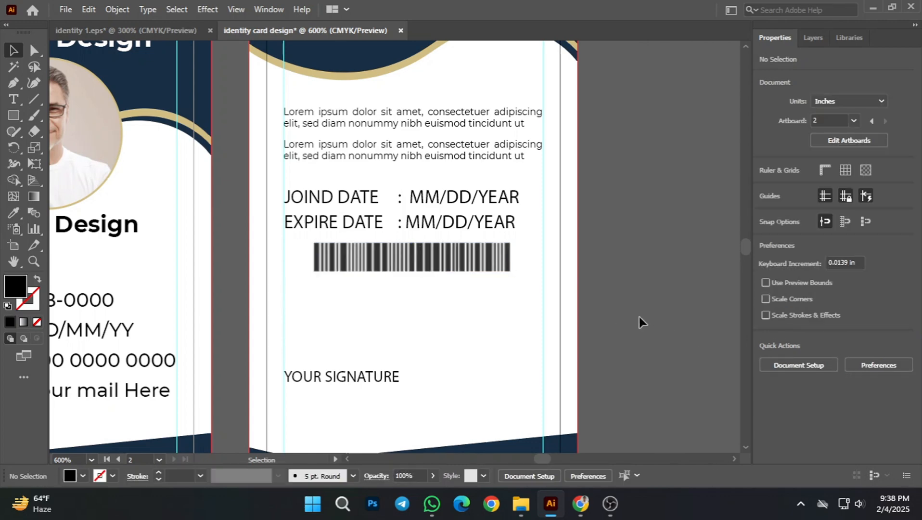
Step: Nudge the barcode up slightly toward the EXPIRE DATE line
left_click(471, 269)
key("Up")
key("Up")
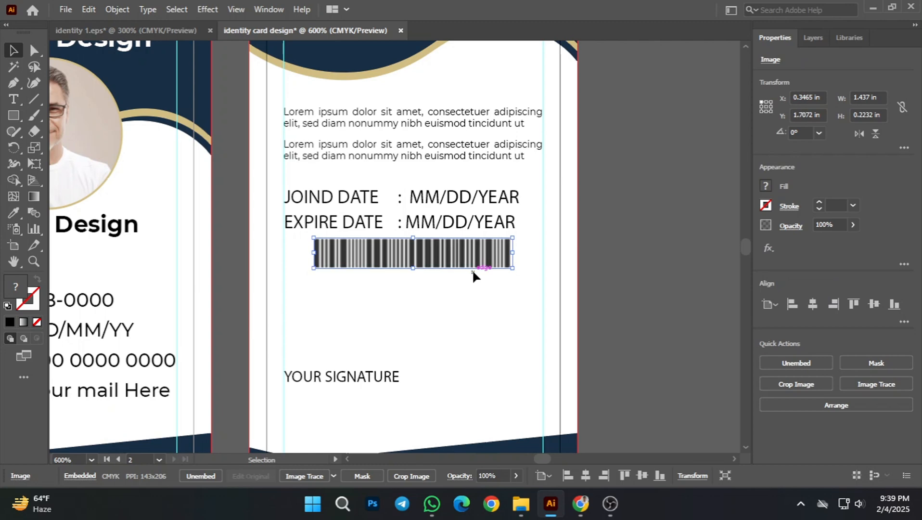
left_click(672, 350)
scroll(505, 361, "down", 1)
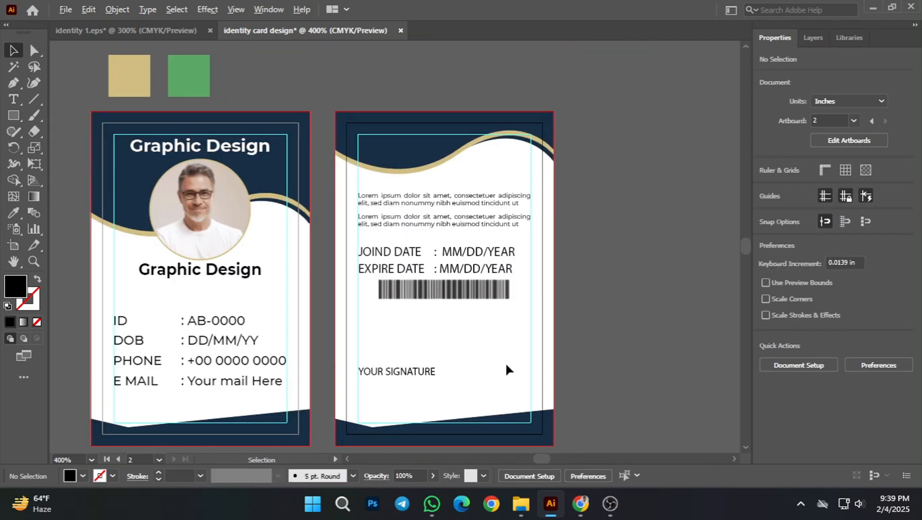
Step: Nudge the barcode down to leave a clear gap below the EXPIRE DATE line
left_click_drag(644, 356, 672, 326)
left_click(479, 270)
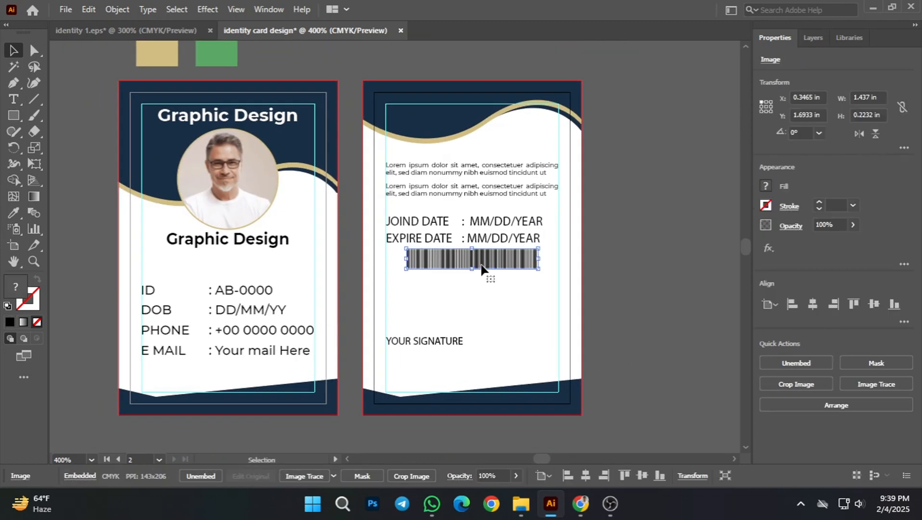
key("Down")
key("Down")
key("Down")
key("Down")
key("Down")
key("Up")
key("Up")
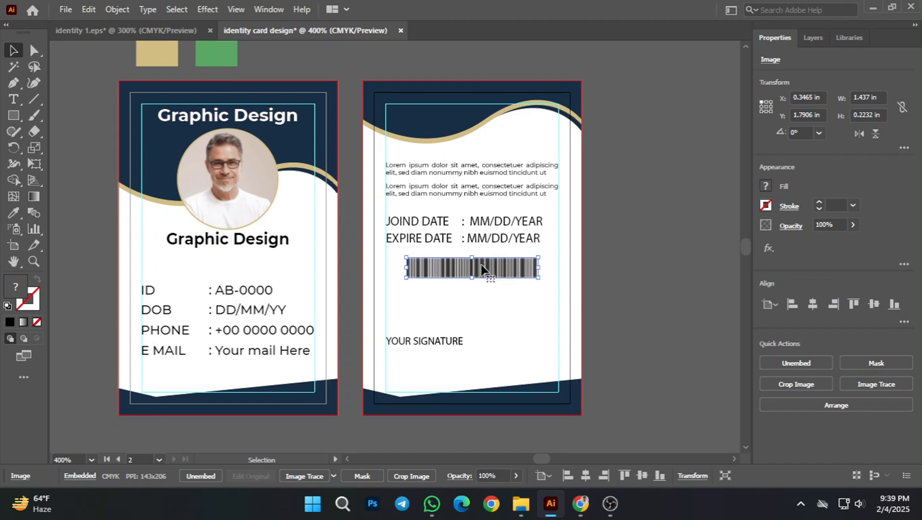
key("Down")
left_click(628, 297)
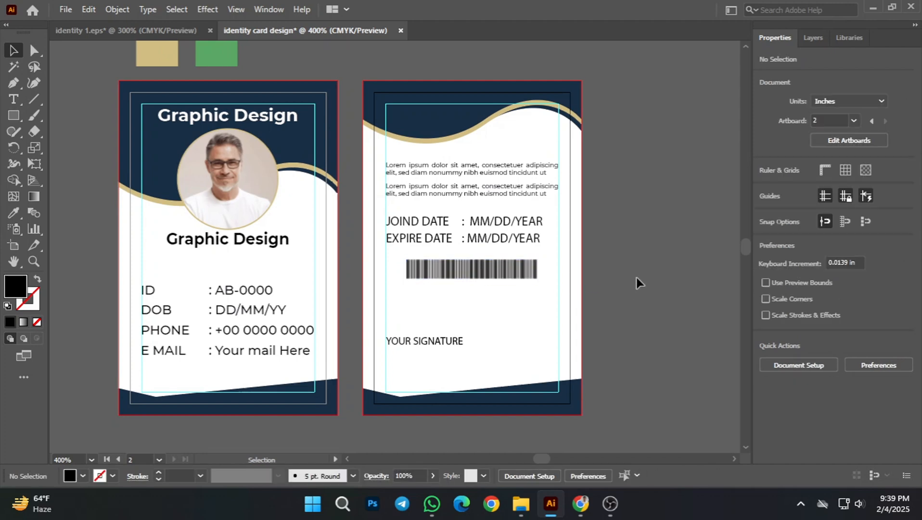
Step: Raise the YOUR SIGNATURE line slightly to Y 2.5998 in on the back card
scroll(581, 332, "down", 1)
left_click_drag(632, 318, 660, 305)
scroll(669, 268, "up", 1)
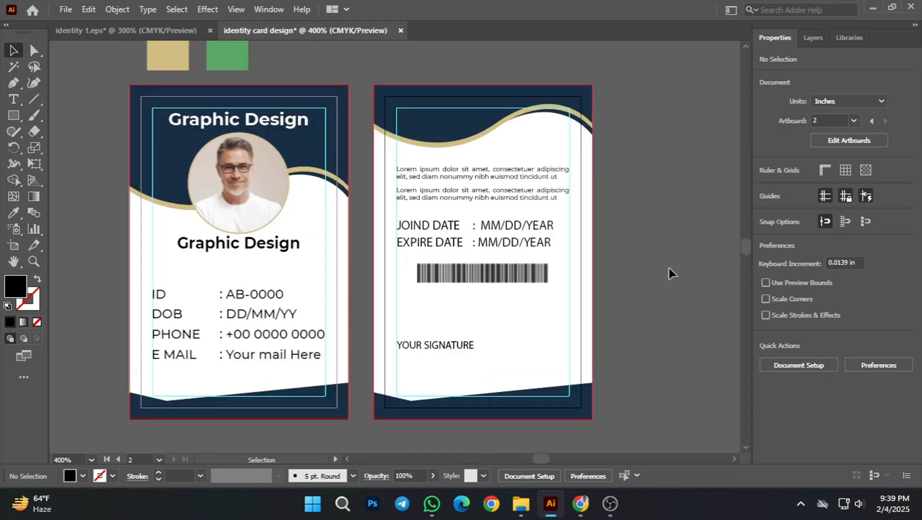
left_click_drag(704, 272, 728, 266)
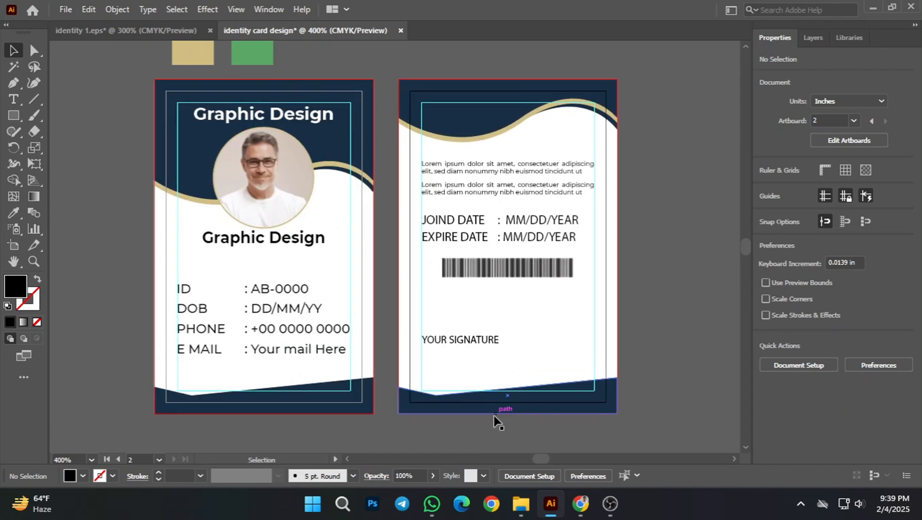
left_click_drag(464, 348, 465, 344)
left_click(705, 380)
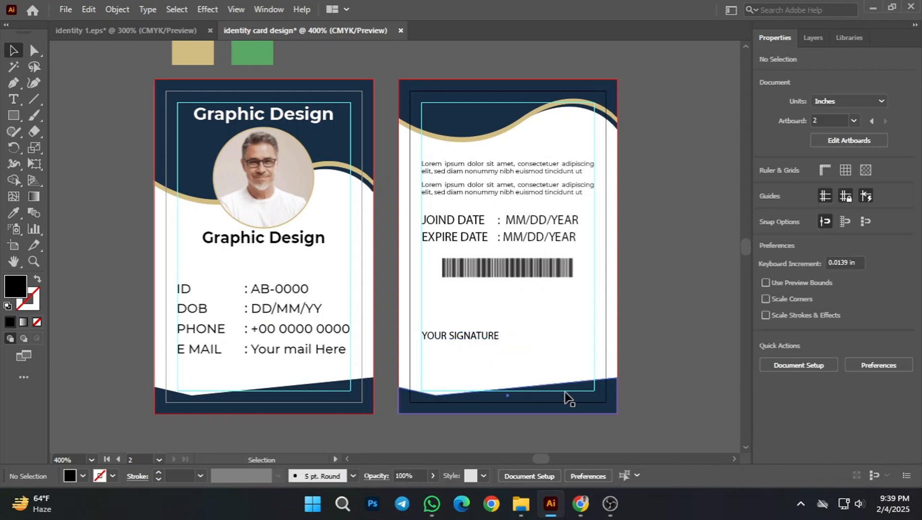
Step: Add a colon at the end of the signature line so it reads YOUR SIGNATURE:
double_click(496, 339)
scroll(498, 338, "up", 2)
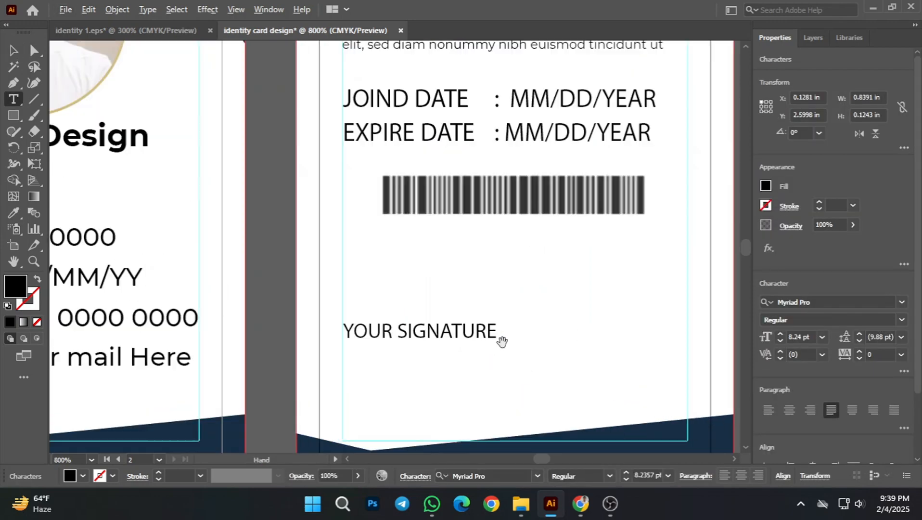
key("Escape")
left_click(493, 328)
key("BackSpace")
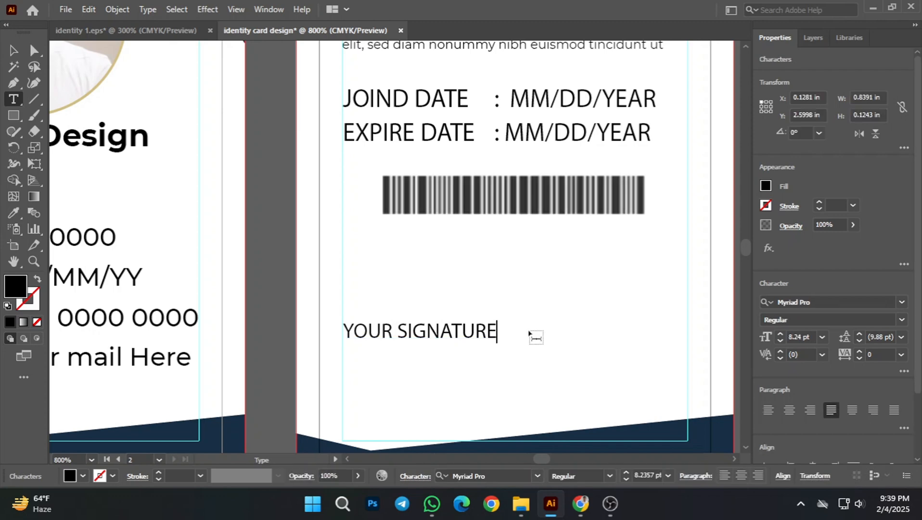
type(":")
left_click(13, 50)
scroll(505, 302, "down", 1)
left_click(688, 337)
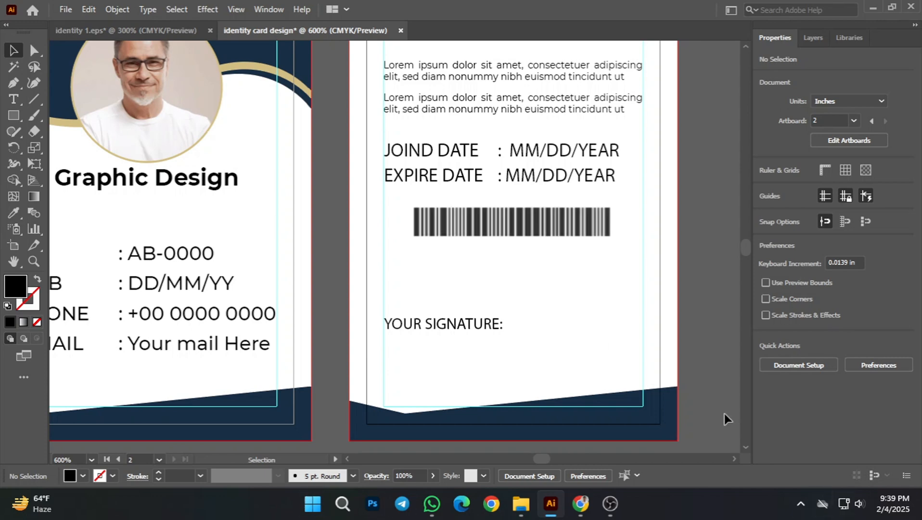
Step: Examine the font and size of the signature line and of the front card's lower heading, detail lines and title
left_click(432, 325)
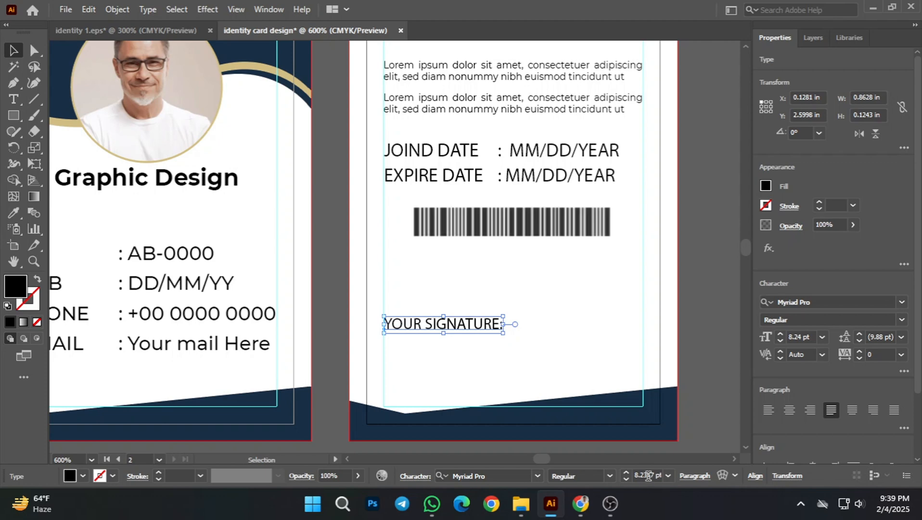
left_click(696, 406)
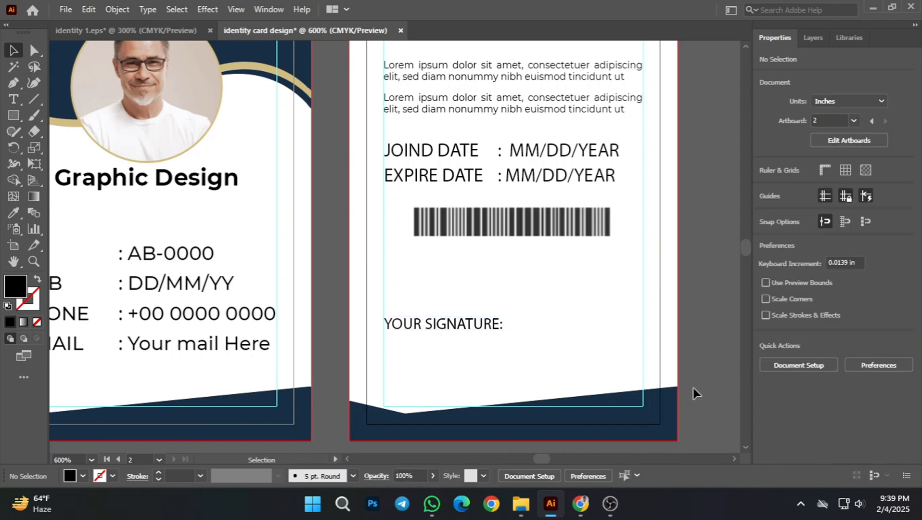
left_click_drag(677, 270, 695, 306)
left_click_drag(520, 450, 604, 394)
scroll(445, 427, "down", 1)
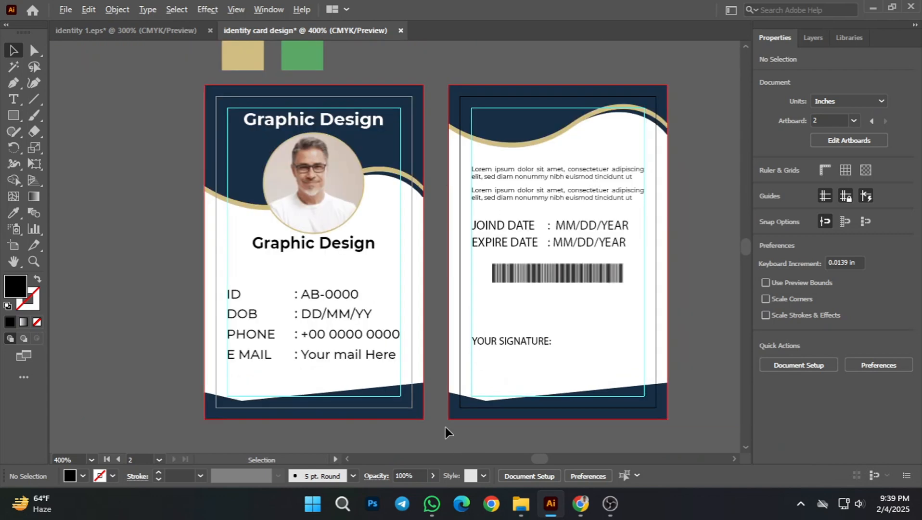
left_click_drag(156, 329, 204, 326)
left_click(360, 241)
left_click(361, 244)
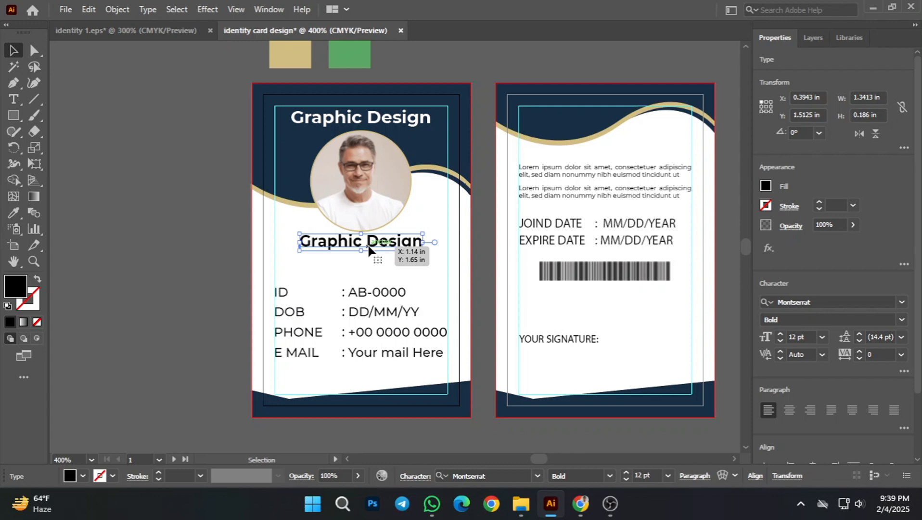
left_click(215, 363)
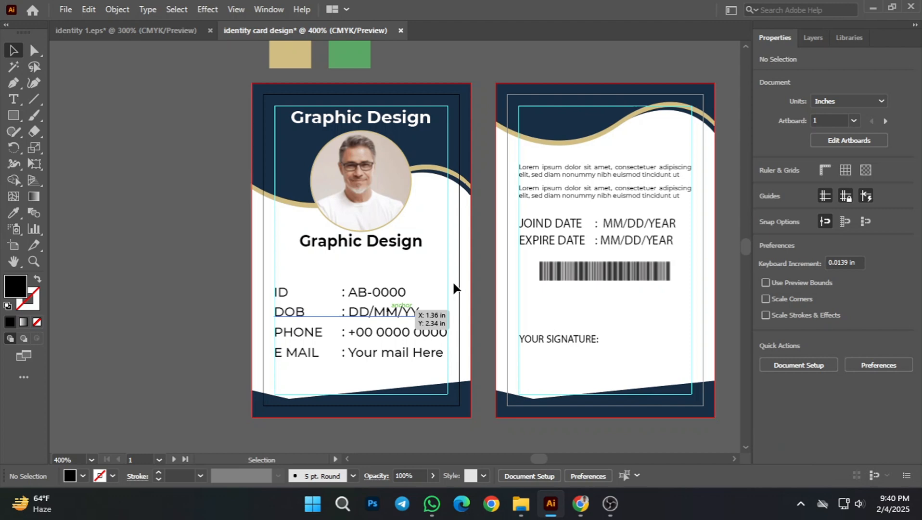
left_click(392, 294)
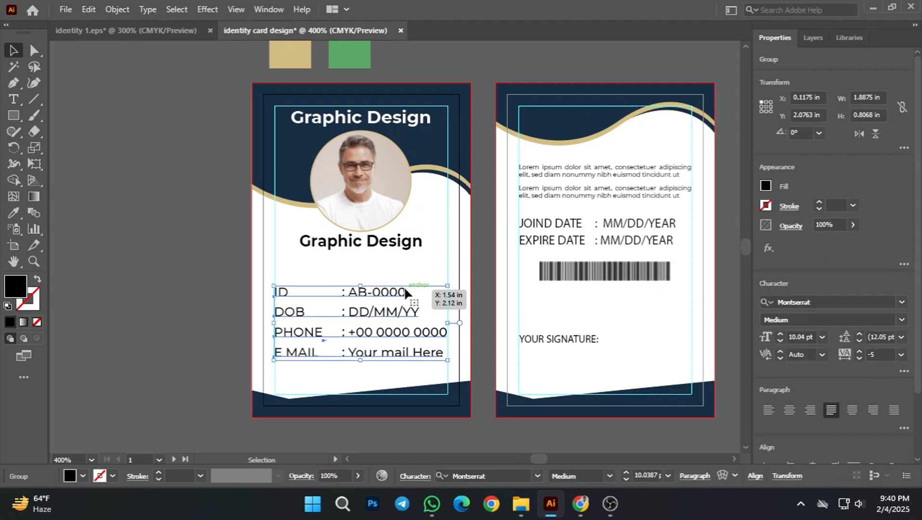
left_click(196, 331)
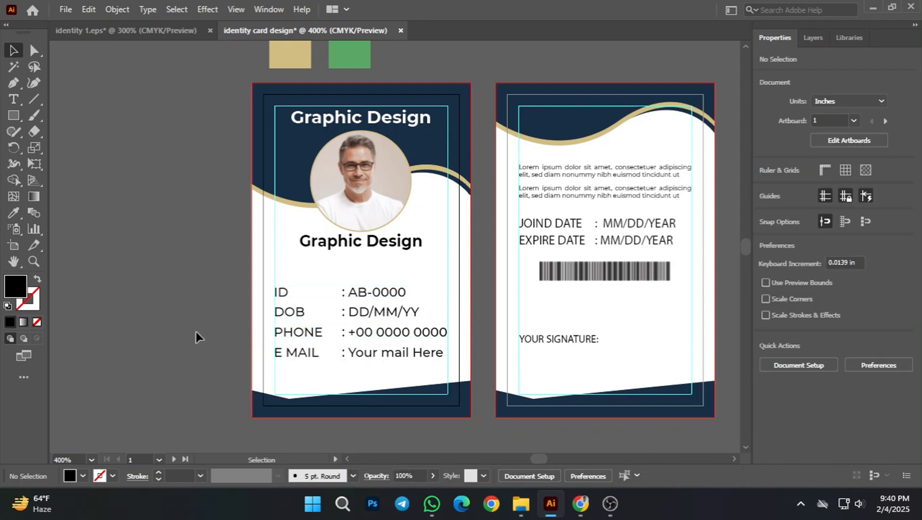
left_click_drag(485, 278, 472, 319)
scroll(323, 160, "up", 2)
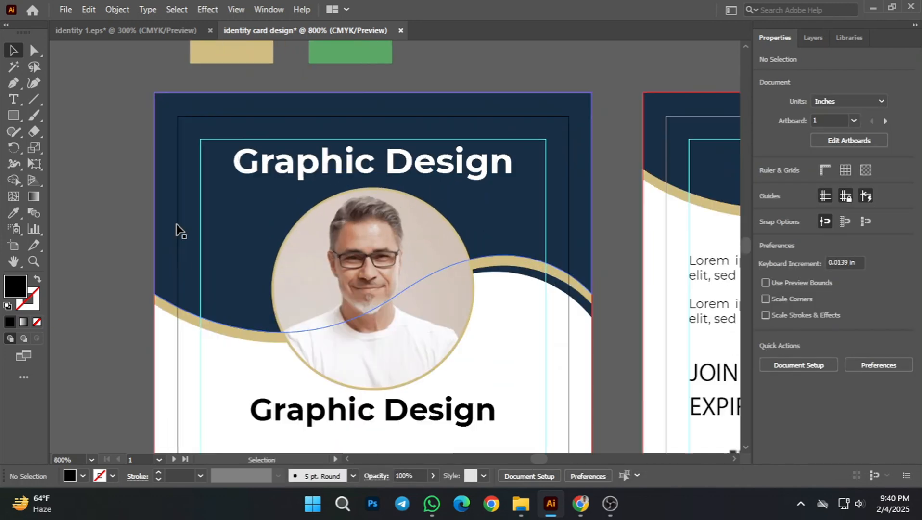
left_click(176, 230)
left_click(342, 165)
scroll(416, 253, "down", 1)
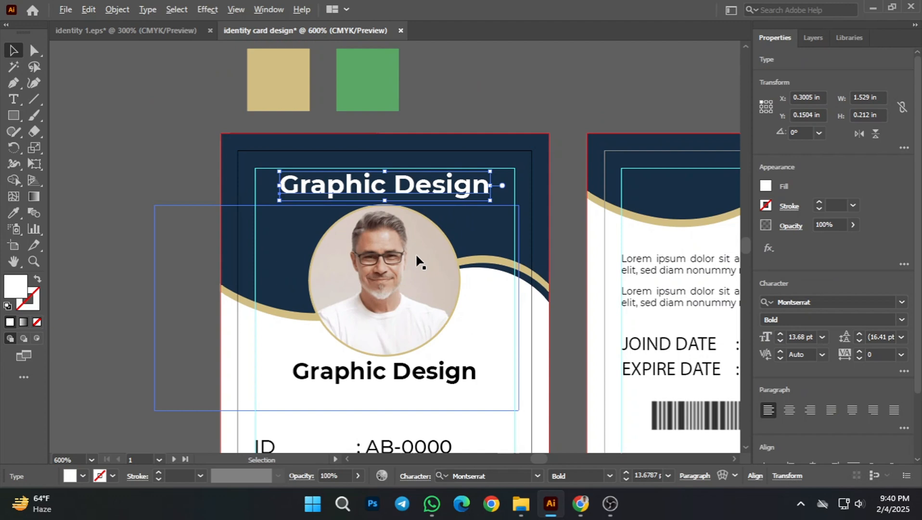
left_click(552, 101)
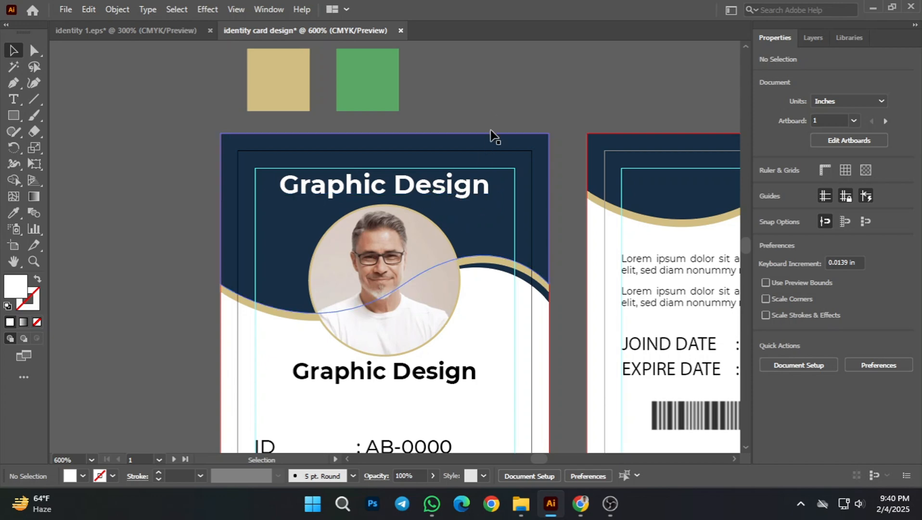
Step: Unlock all locked background and margin rectangles on both cards and clear the selection
scroll(470, 152, "down", 3)
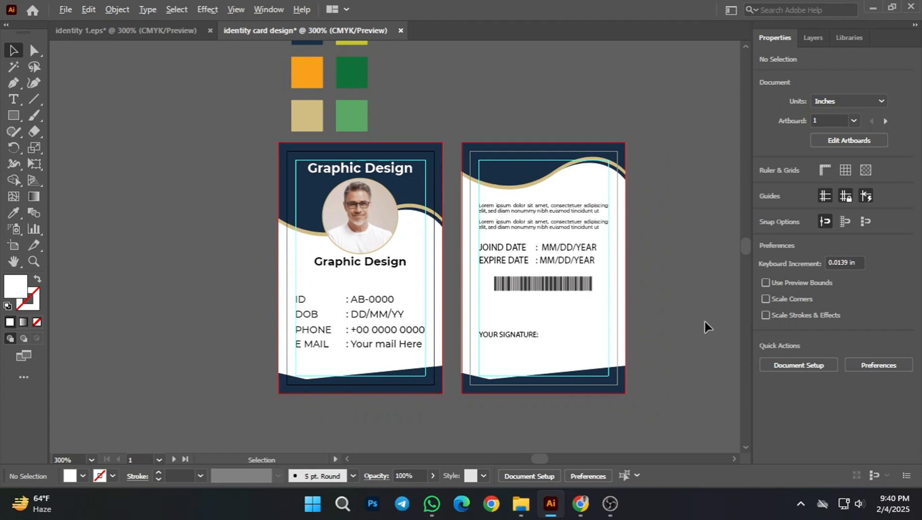
scroll(705, 321, "down", 1)
scroll(650, 328, "up", 1)
left_click_drag(692, 282, 671, 291)
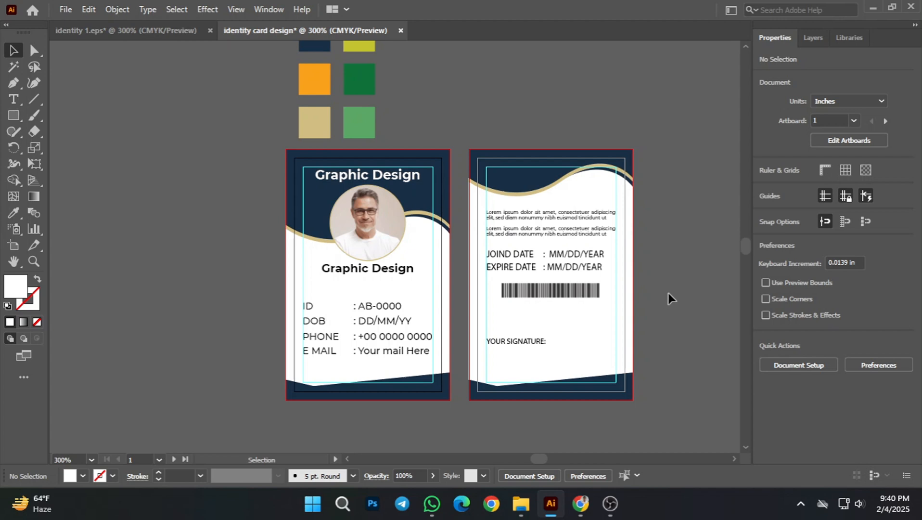
left_click_drag(693, 348, 649, 346)
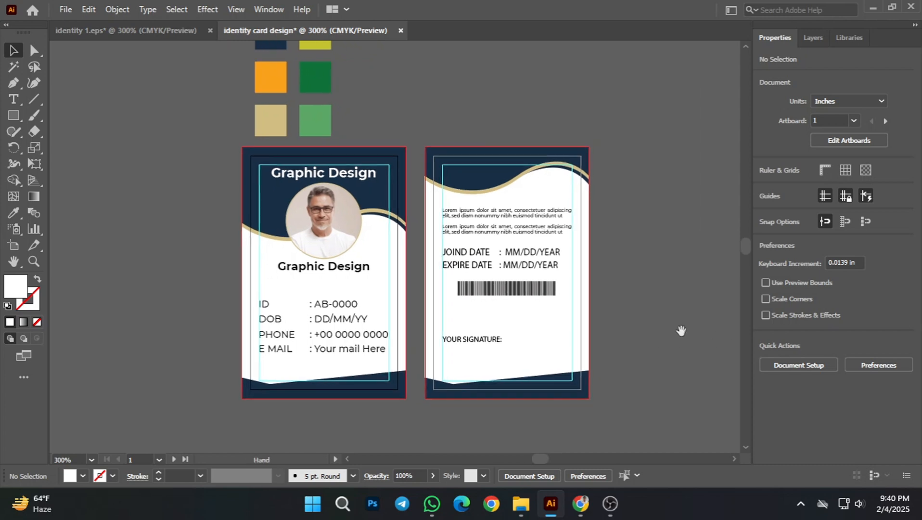
left_click_drag(422, 131, 622, 412)
left_click(622, 412)
key("ctrl+alt+2")
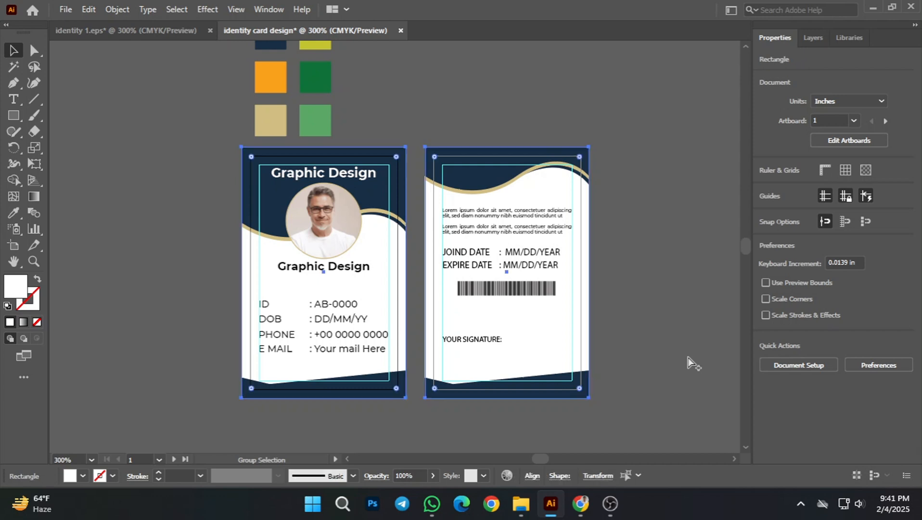
left_click(688, 356)
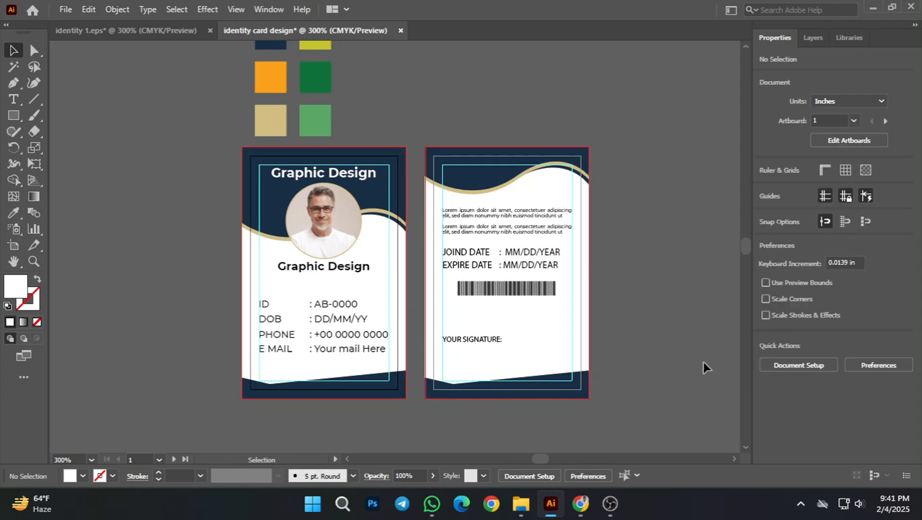
Step: Fill the background rectangles of both the front and back cards with light grey and clear the selection
scroll(693, 359, "left", 2)
left_click(588, 347)
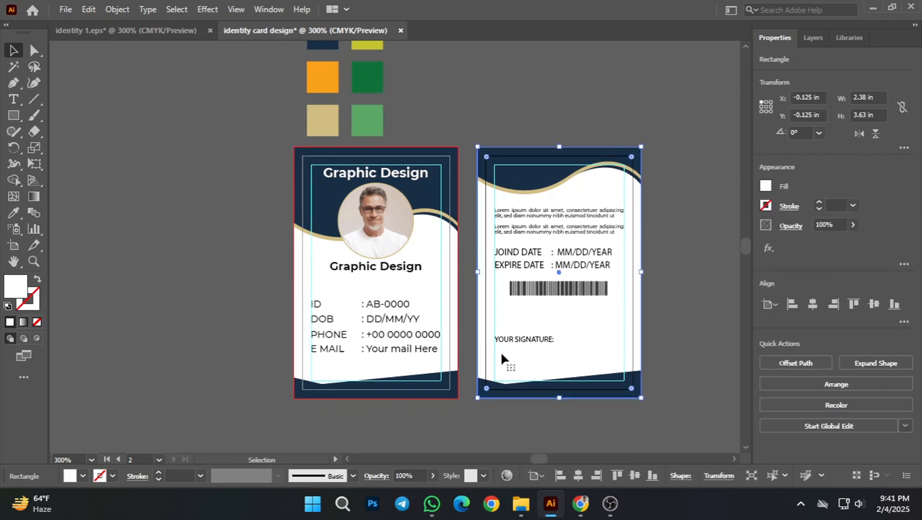
left_click(421, 289, "shift")
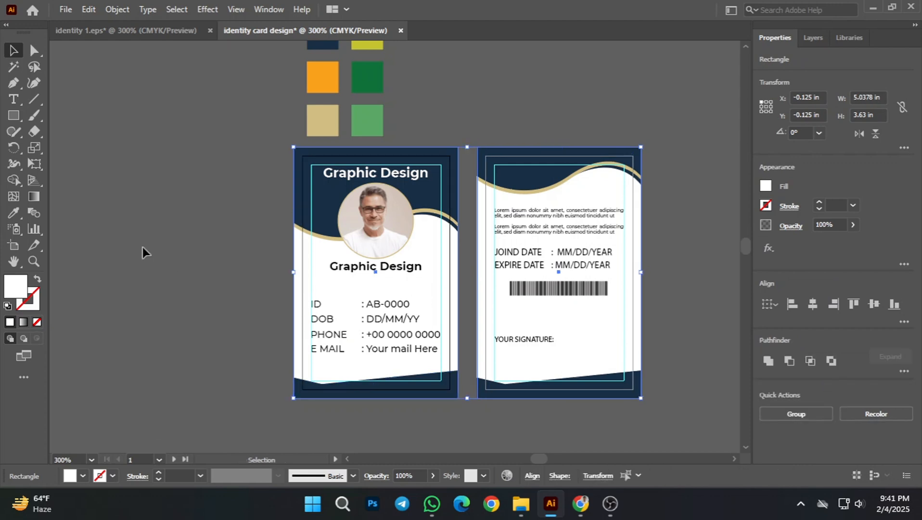
left_click(194, 314)
left_click(431, 292)
left_click(575, 325, "shift")
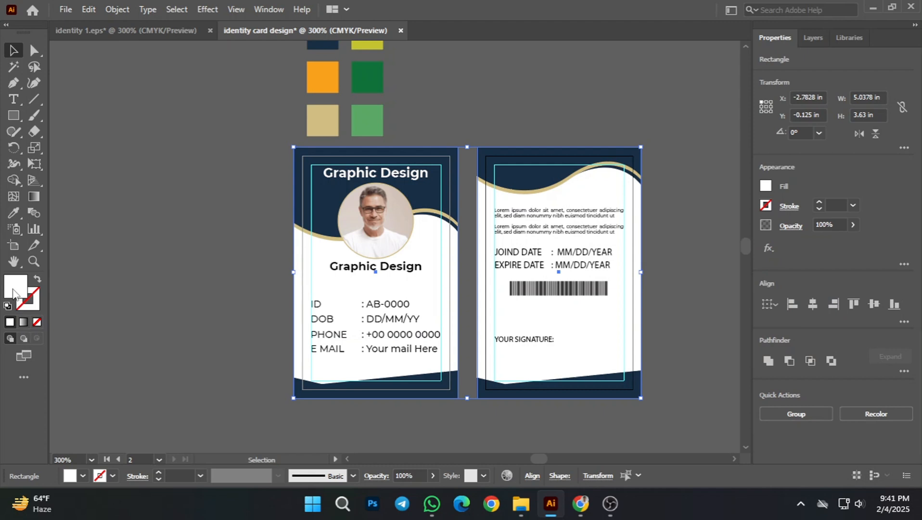
left_click(83, 476)
left_click(102, 439)
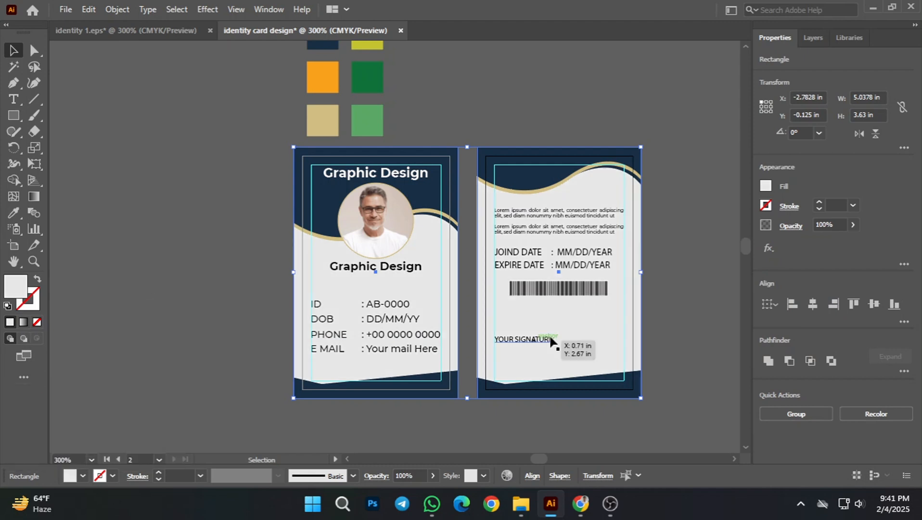
left_click(506, 133)
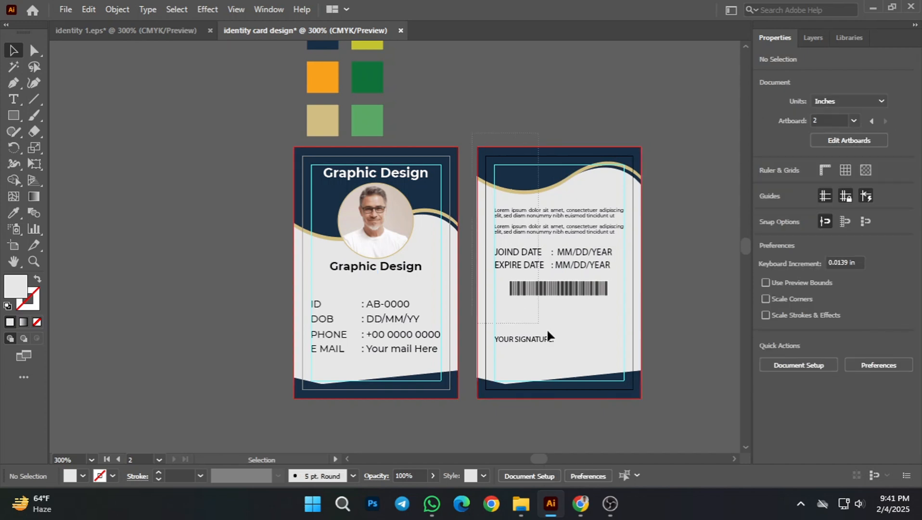
Step: Group all the artwork of the back card, and group all the artwork of the front card separately
key("ctrl+alt+a")
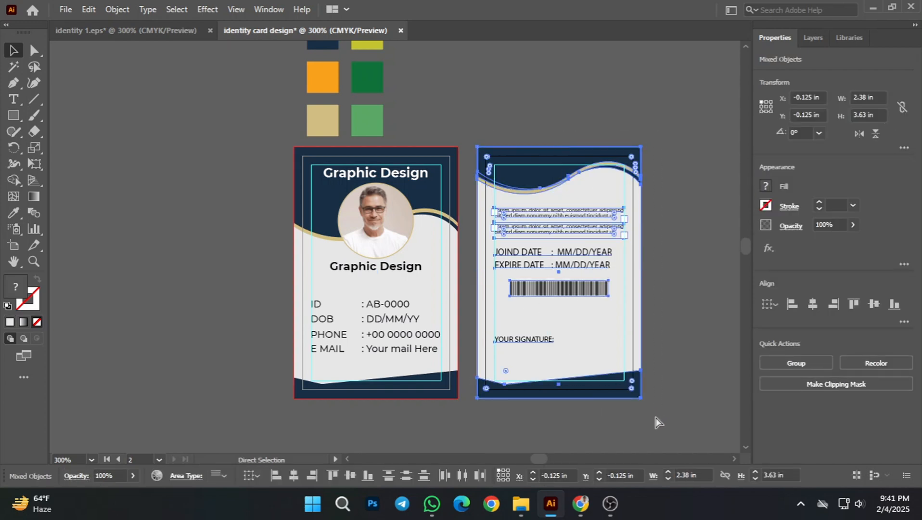
key("ctrl+g")
left_click(621, 434)
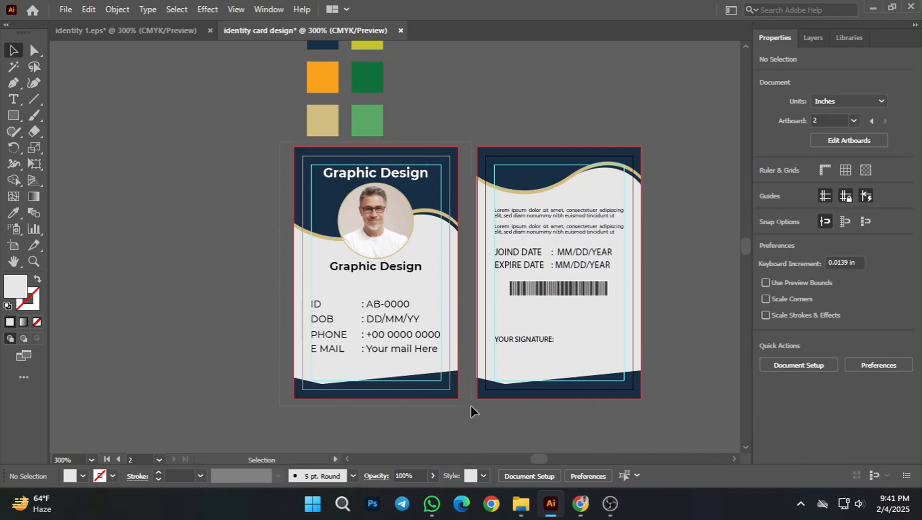
key("ctrl+alt+a")
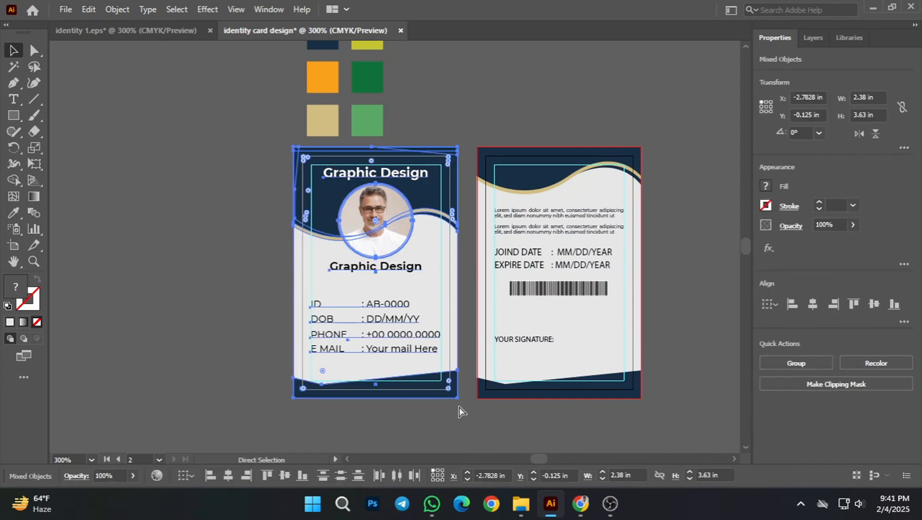
key("ctrl+g")
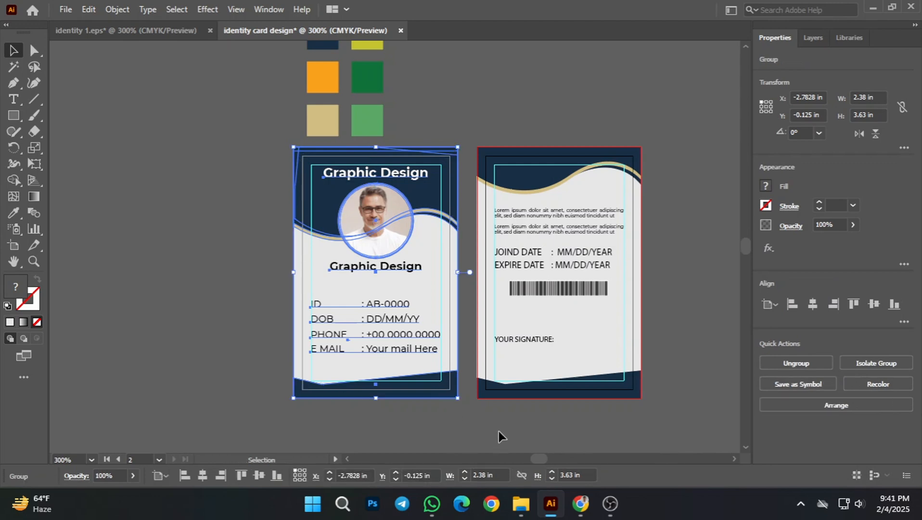
left_click(505, 428)
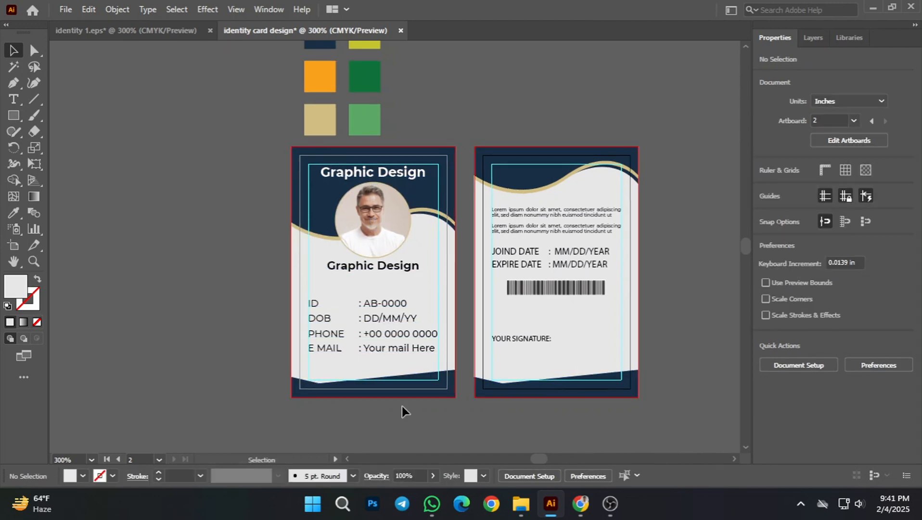
scroll(452, 385, "down", 1)
scroll(424, 399, "up", 1)
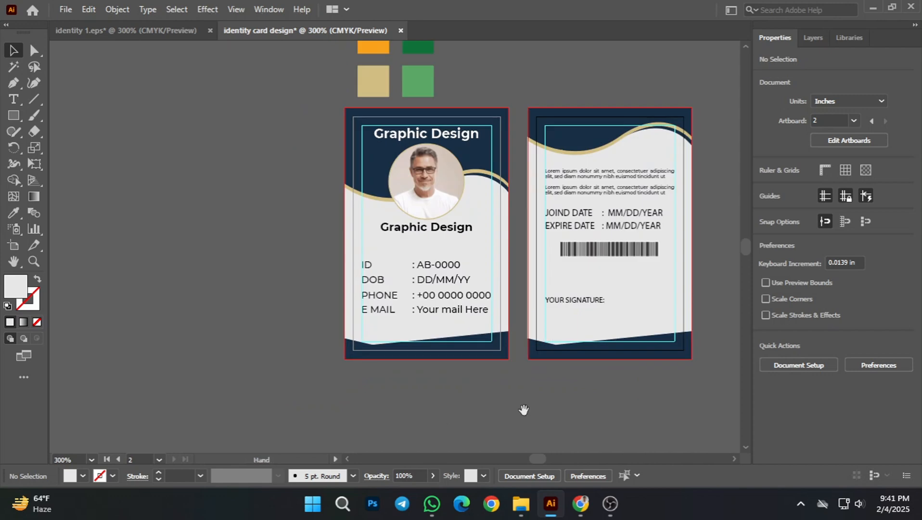
scroll(552, 393, "down", 1)
mouse_move(553, 396)
left_mouse_down()
mouse_move(574, 366)
mouse_move(559, 384)
left_mouse_up()
scroll(495, 373, "down", 1)
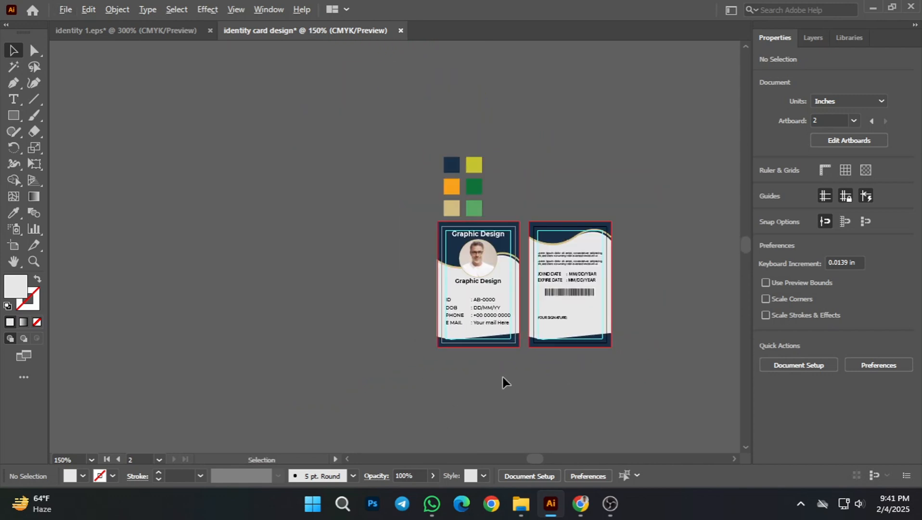
scroll(502, 378, "up", 1)
scroll(472, 322, "up", 1)
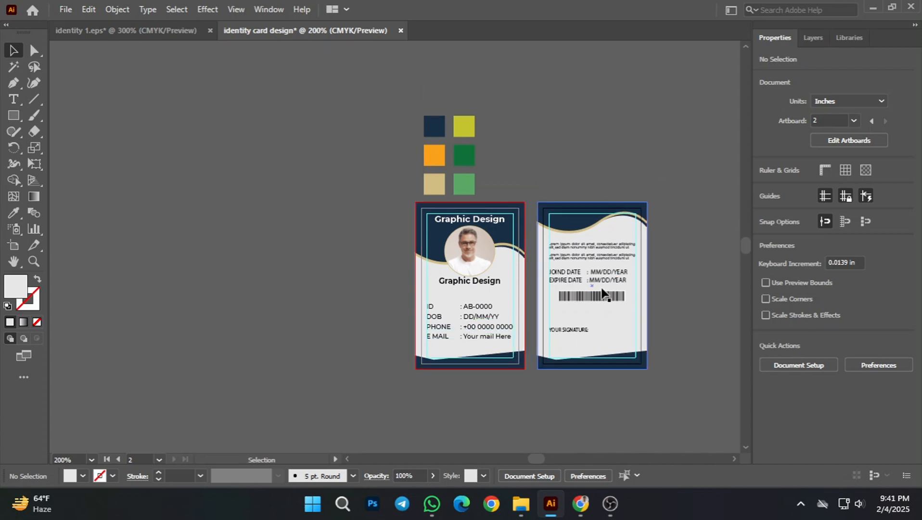
Step: Group the six colour swatches and move them from above the front card to the empty area right of the back card
left_click_drag(671, 248, 602, 243)
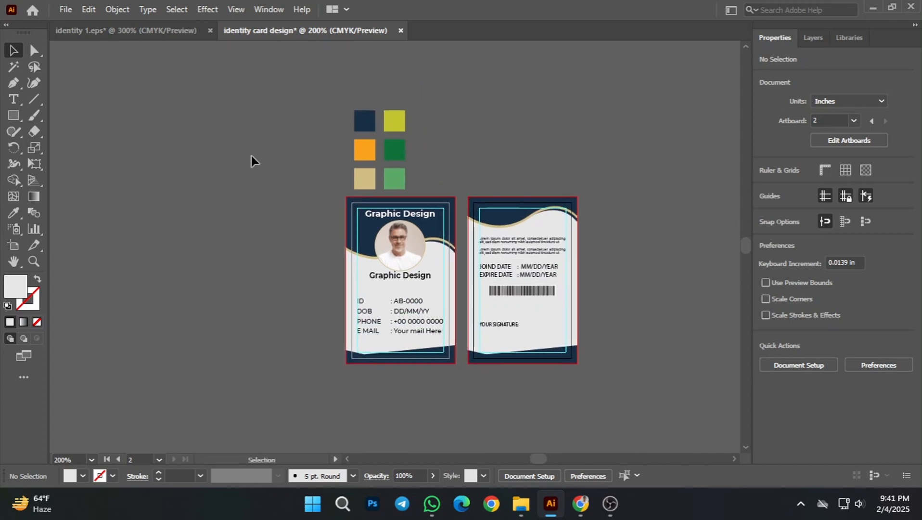
left_click_drag(320, 113, 409, 160)
left_click_drag(437, 190, 437, 190)
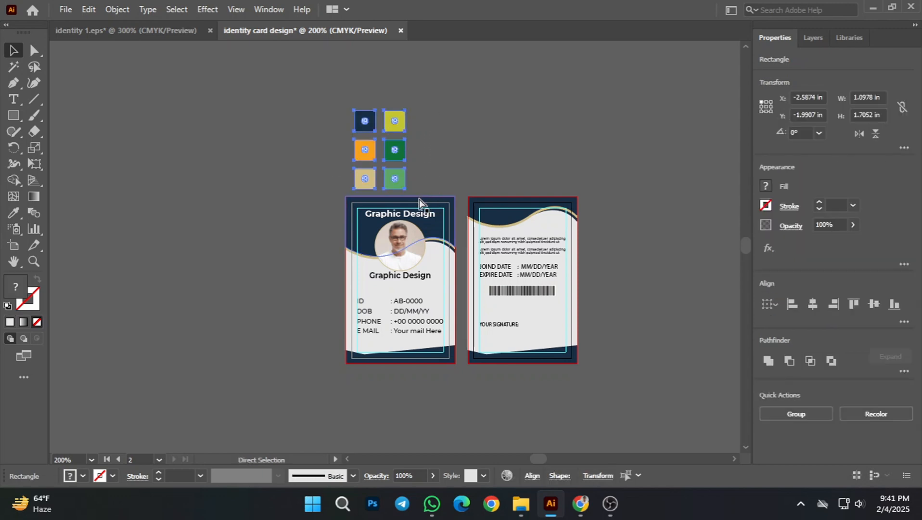
left_click(480, 128)
left_click_drag(602, 165, 570, 160)
left_click_drag(367, 144, 720, 219)
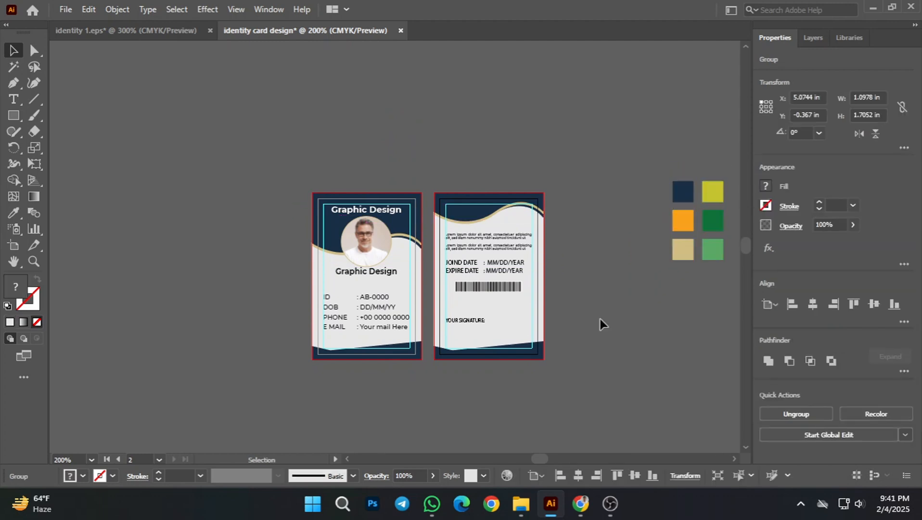
left_click(597, 318)
left_click_drag(563, 289, 625, 270)
scroll(480, 347, "down", 1)
left_click_drag(508, 378, 540, 328)
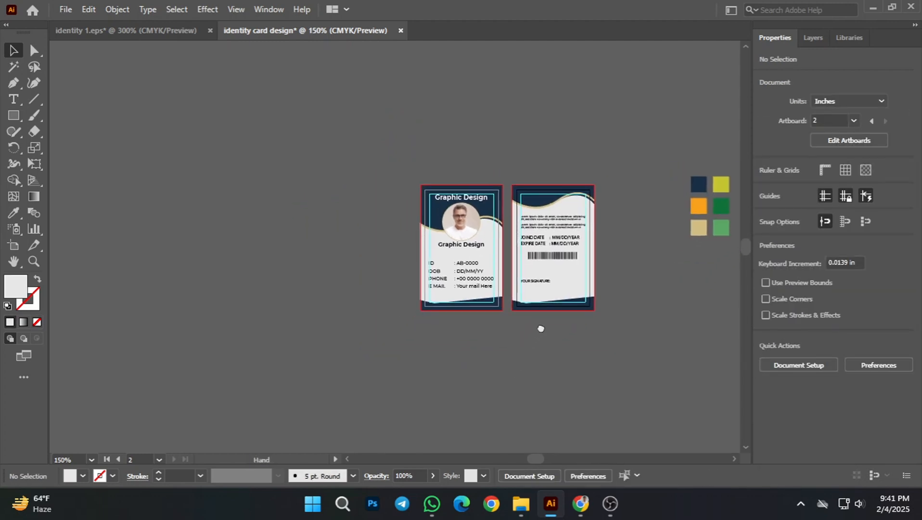
scroll(498, 311, "up", 1)
left_click_drag(509, 368, 493, 359)
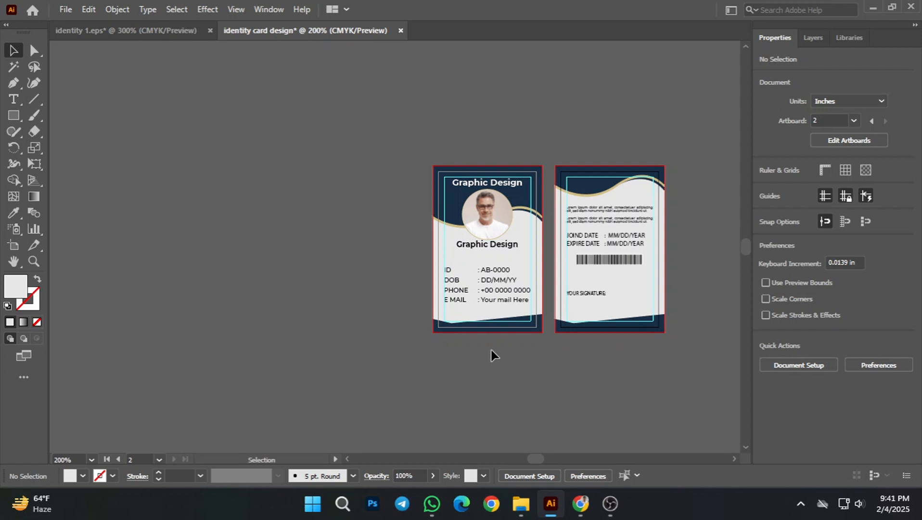
left_click_drag(490, 384, 506, 380)
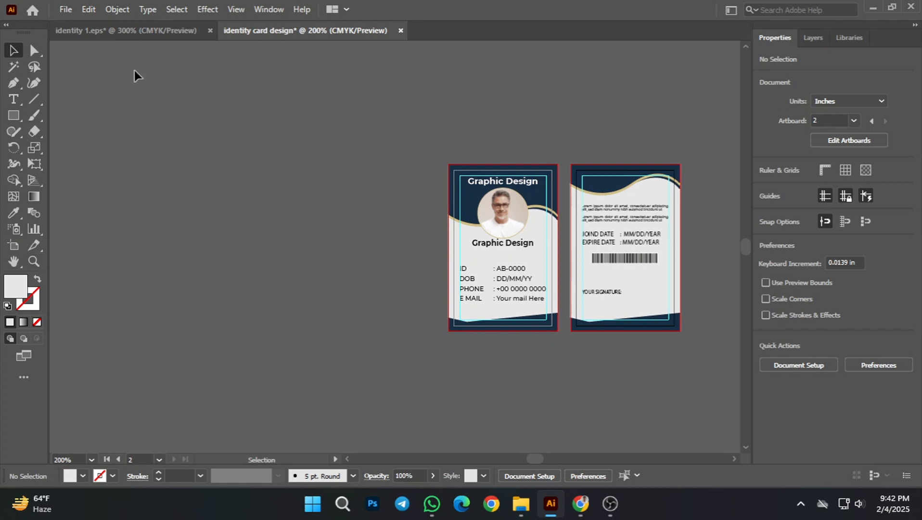
Step: Bring the blue PSD Mockup Cardholder image from identity 1.eps into the identity card design document, placing it left of the front card
left_click(149, 33)
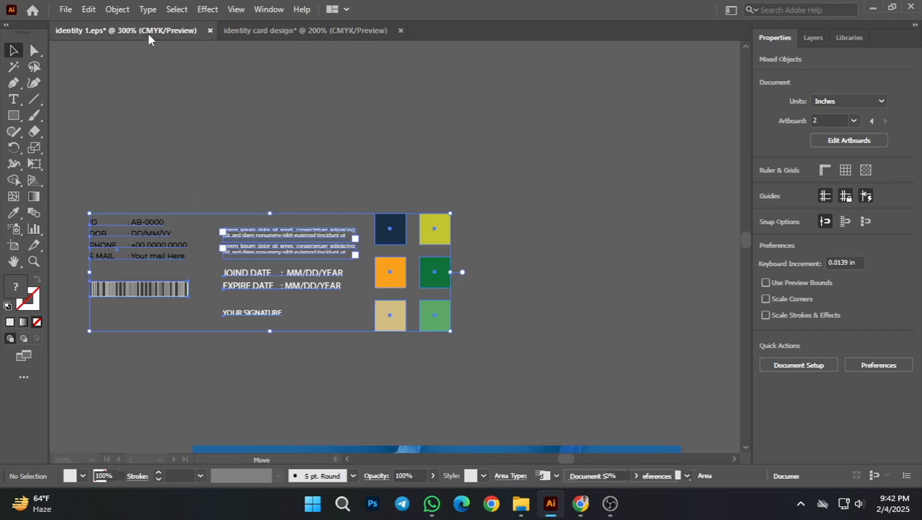
left_click(267, 373)
scroll(336, 351, "down", 3)
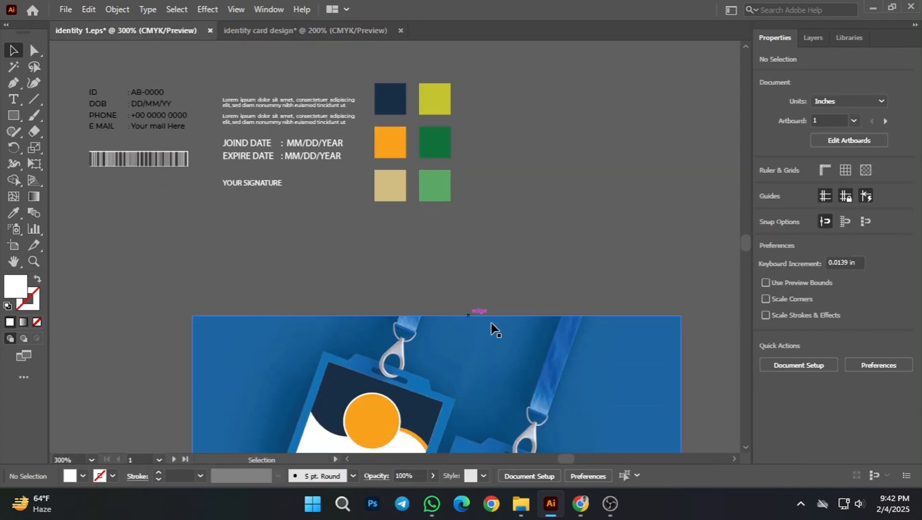
scroll(486, 289, "down", 3)
left_click_drag(707, 380, 672, 286)
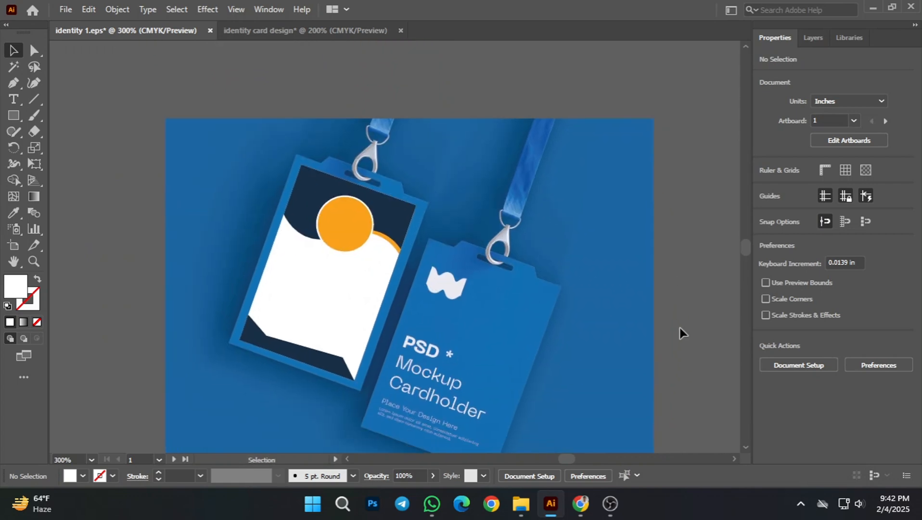
left_click_drag(554, 314, 276, 33)
left_click_drag(297, 290, 292, 294)
scroll(332, 339, "down", 1)
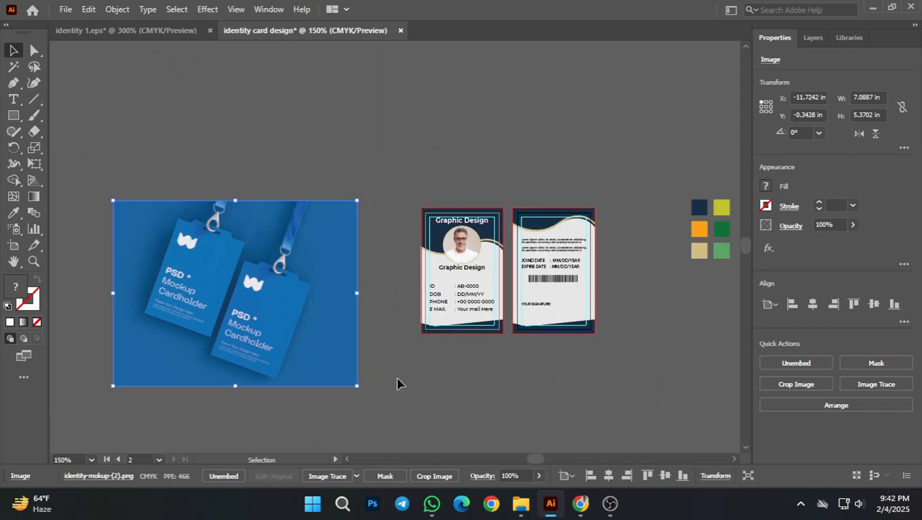
left_click(397, 379)
left_click_drag(399, 394, 506, 366)
left_click_drag(342, 278, 380, 267)
scroll(544, 356, "up", 1)
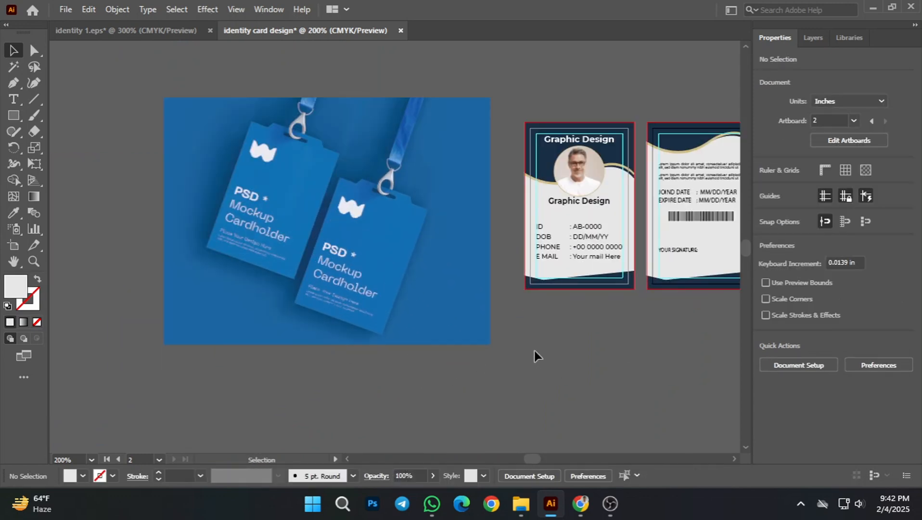
left_click_drag(534, 351, 564, 383)
left_click(595, 259)
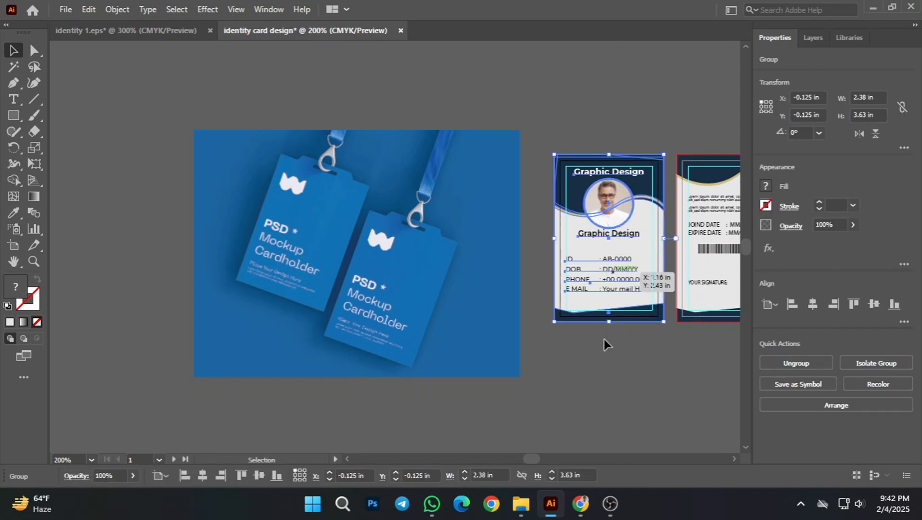
left_click(634, 362)
left_click_drag(661, 379, 613, 408)
left_click(583, 312)
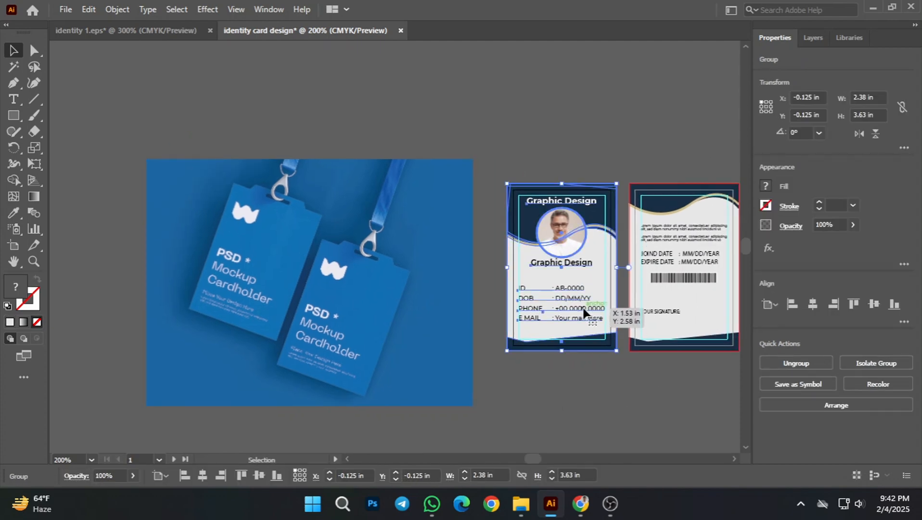
left_click(627, 369)
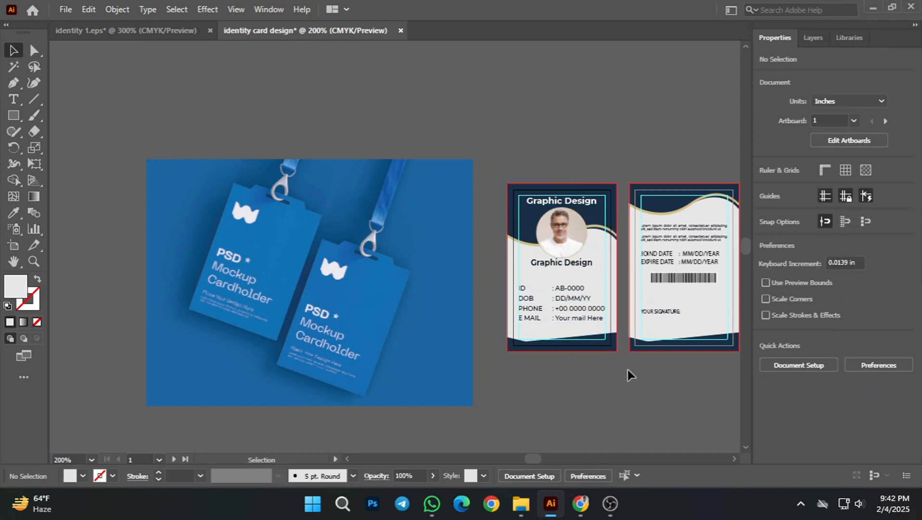
left_click(590, 299)
left_click(587, 370)
left_click(572, 270)
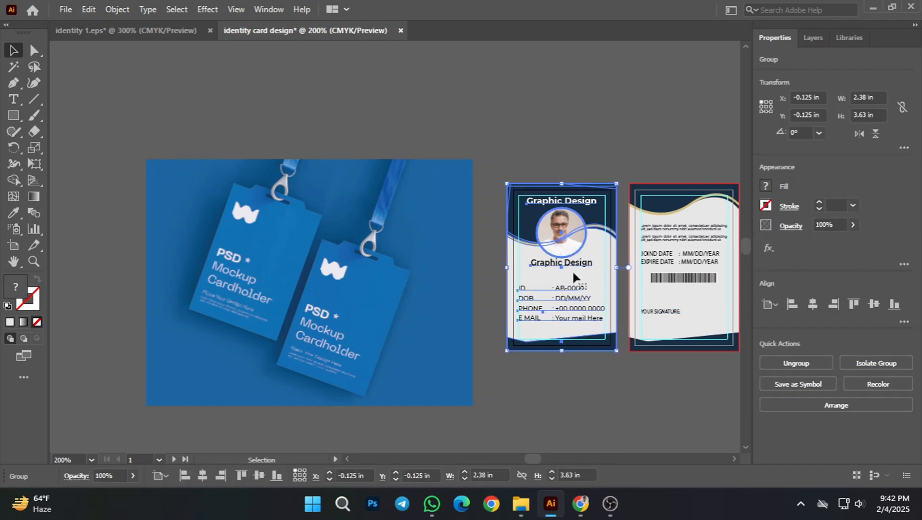
left_click(562, 366)
Step: Move the front card group onto the cardholder mockup image and bring it to the front
left_click_drag(560, 293, 308, 302)
right_click(309, 302)
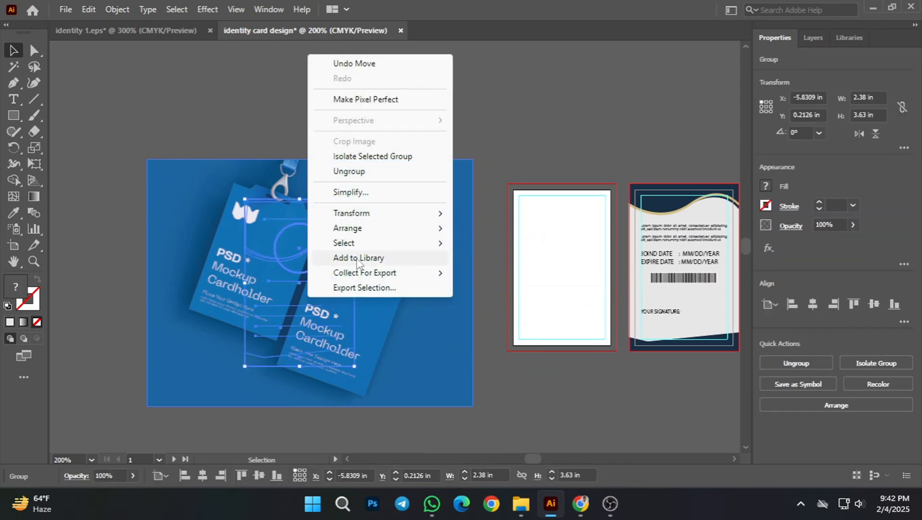
mouse_move(356, 229)
left_click(515, 229)
left_click(519, 341)
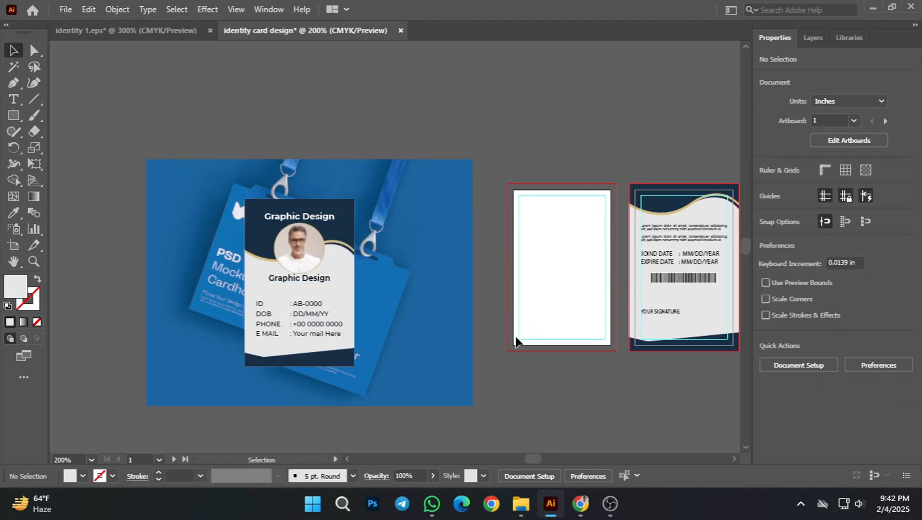
Step: Scale the front card group on the mockup down proportionally to about 1.56 by 2.37 in
left_click_drag(340, 348, 441, 303)
scroll(393, 263, "up", 1)
left_click_drag(203, 335, 327, 331)
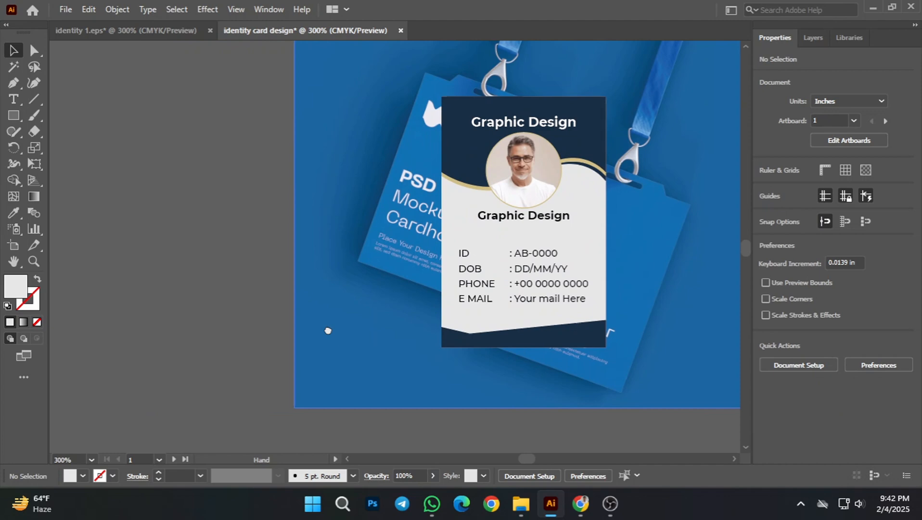
left_click(486, 308)
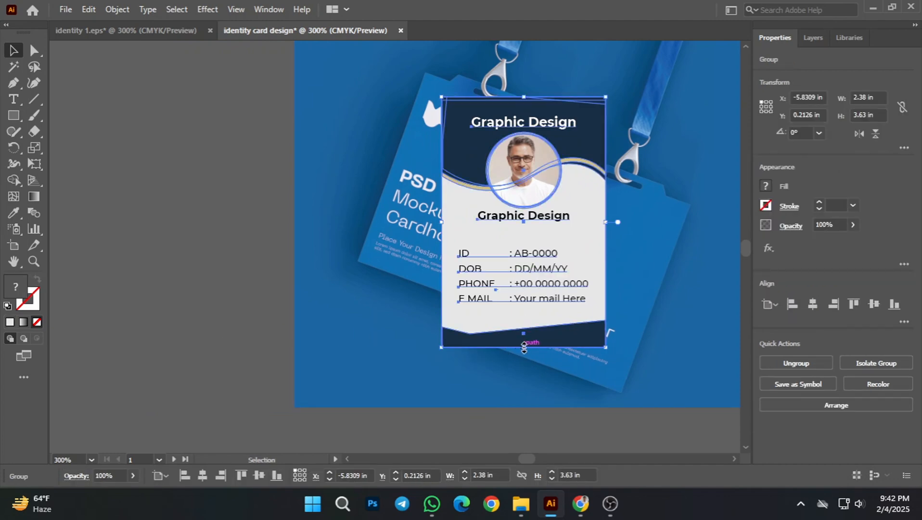
left_click_drag(524, 347, 506, 261)
left_click(193, 253)
Step: Rotate the front card group to about 339° and fit it over the left cardholder at about 2.55 by 3.07 in
left_click_drag(360, 231, 303, 374)
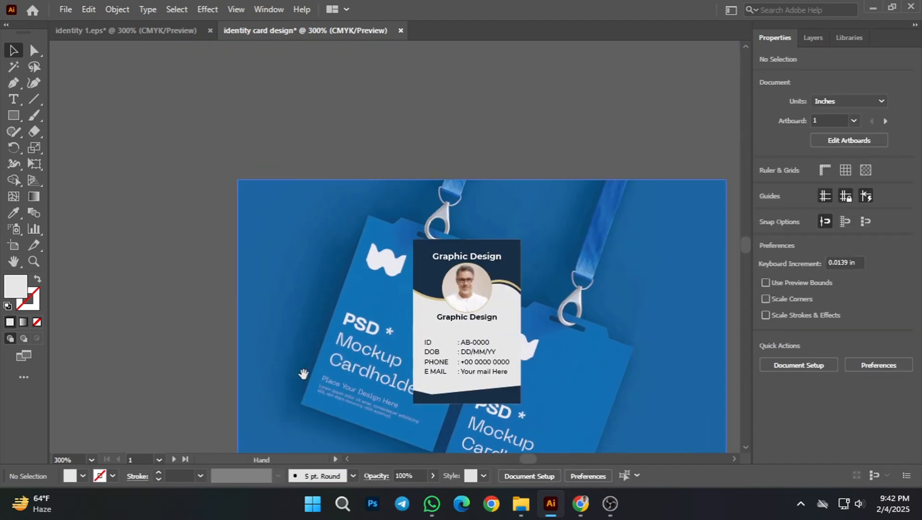
left_click(476, 384)
left_click_drag(409, 409, 382, 384)
left_click_drag(442, 336, 384, 355)
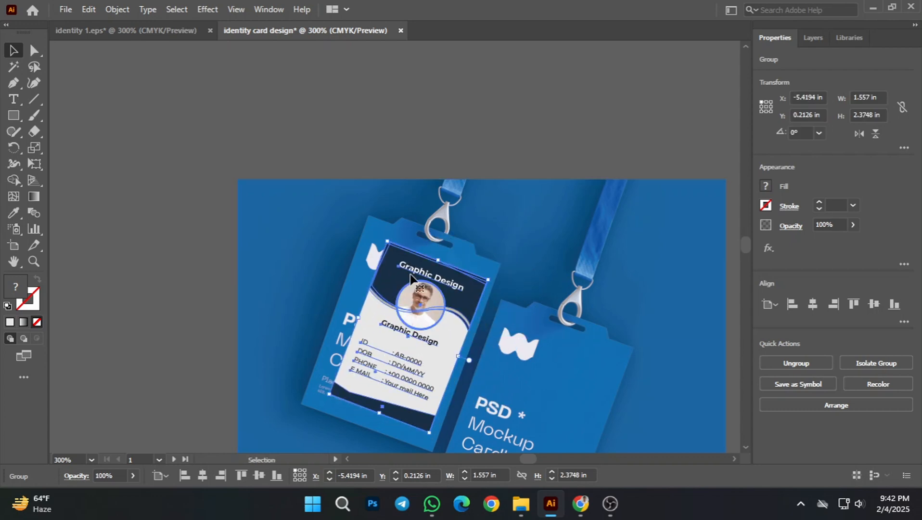
left_click_drag(393, 243, 384, 231)
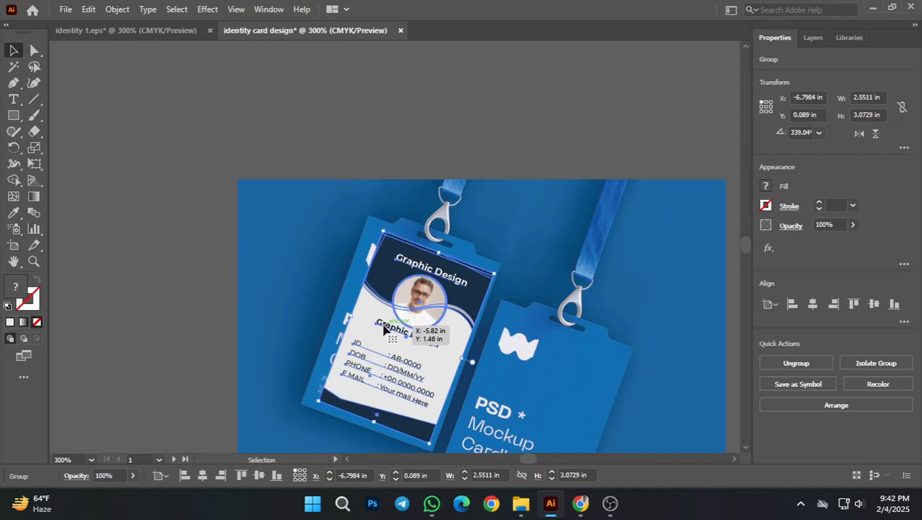
scroll(390, 293, "up", 1)
scroll(309, 343, "down", 1)
left_click(167, 299)
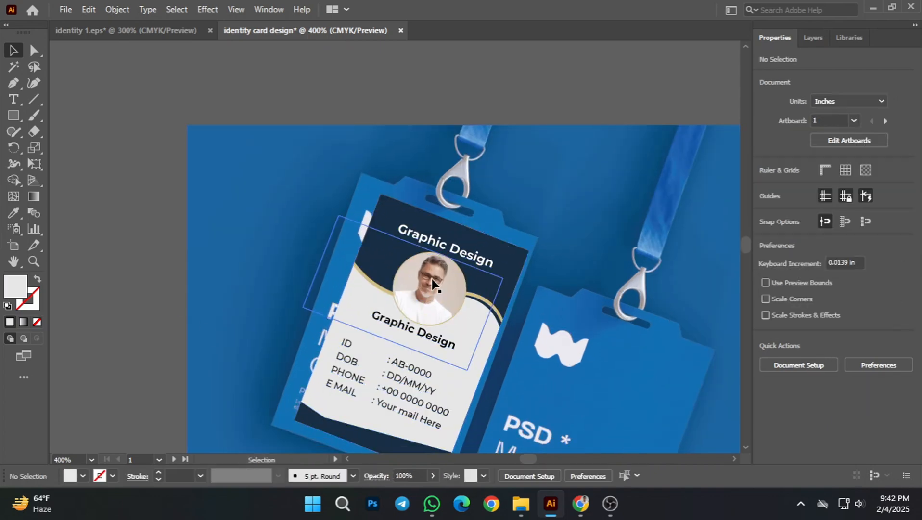
Step: Enlarge the front card slightly and adjust its rotation to about 340.4° to match the left cardholder's tilt
left_click(426, 288)
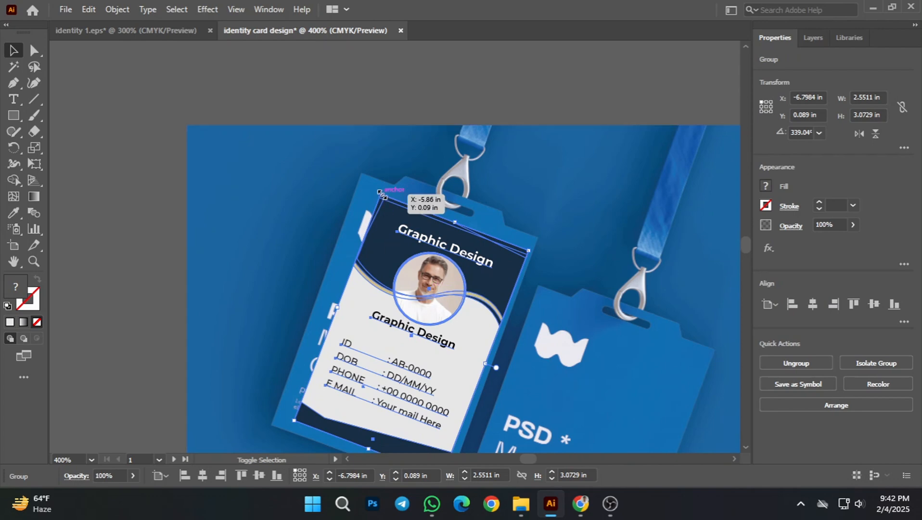
left_click_drag(382, 196, 378, 186)
left_click_drag(421, 259, 408, 259)
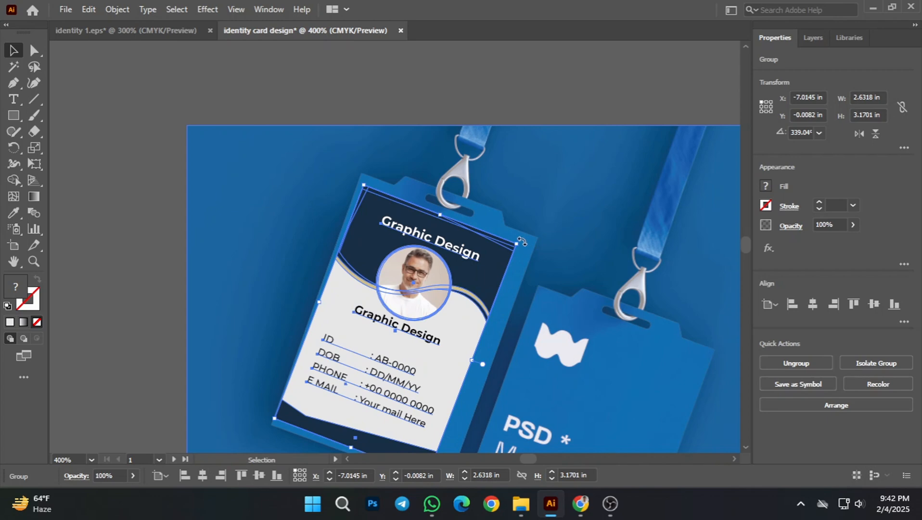
left_click_drag(525, 240, 522, 236)
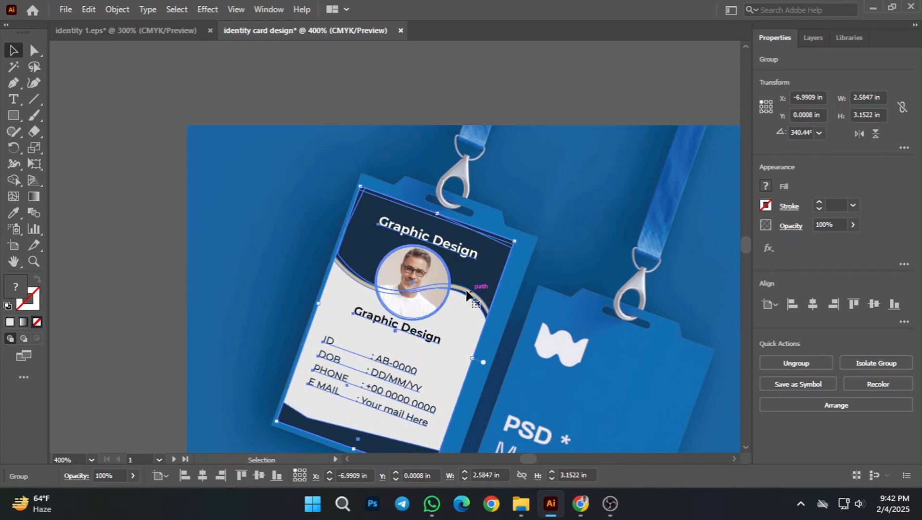
left_click(166, 290)
Step: Nudge the front card so it sits centred within the left cardholder's blue border
left_click_drag(451, 310, 422, 237)
left_click(373, 292)
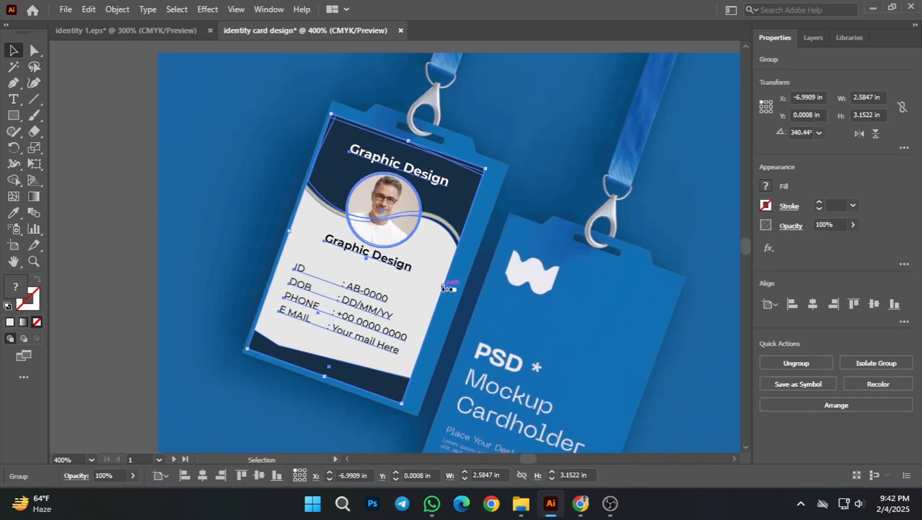
left_click_drag(399, 278, 406, 283)
left_click(122, 313)
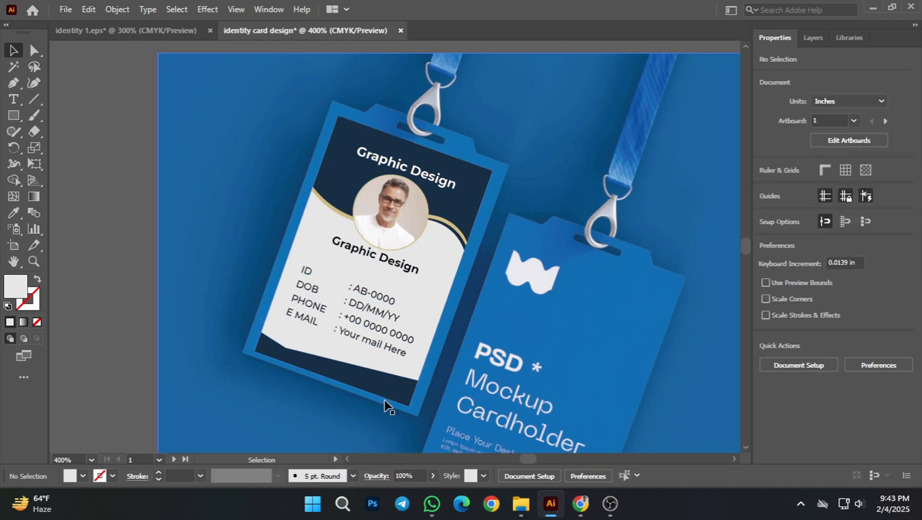
Step: Move the back card group from its artboard onto the right cardholder of the mockup and bring it to the front
scroll(404, 392, "down", 2)
left_click_drag(306, 333, 246, 303)
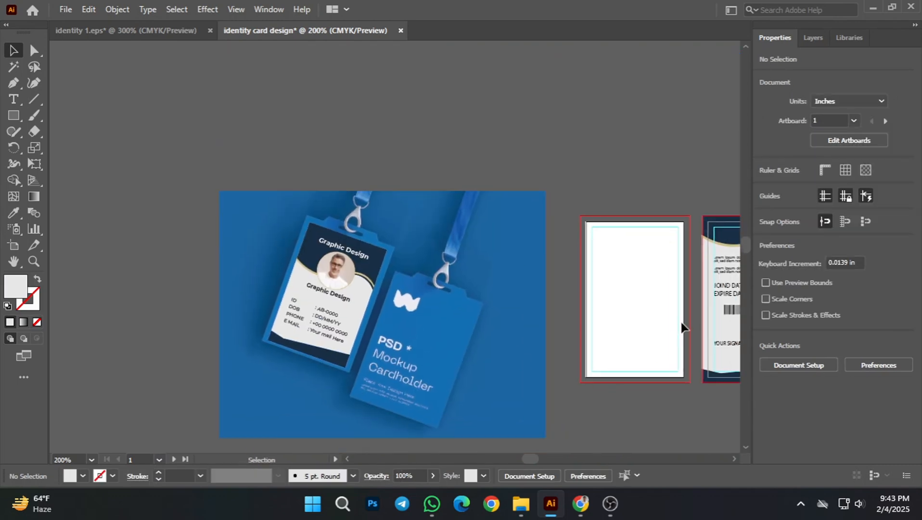
left_click_drag(691, 294, 383, 337)
right_click(382, 337)
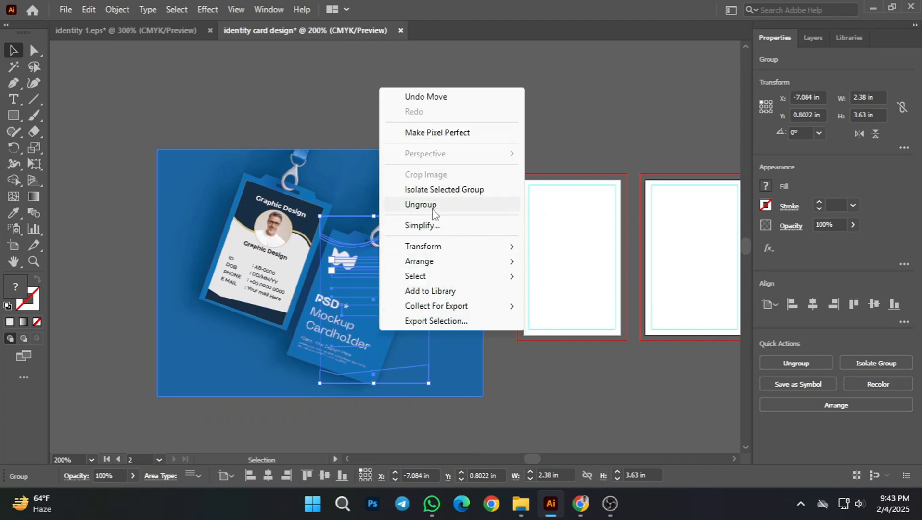
left_click(575, 259)
left_click(576, 292)
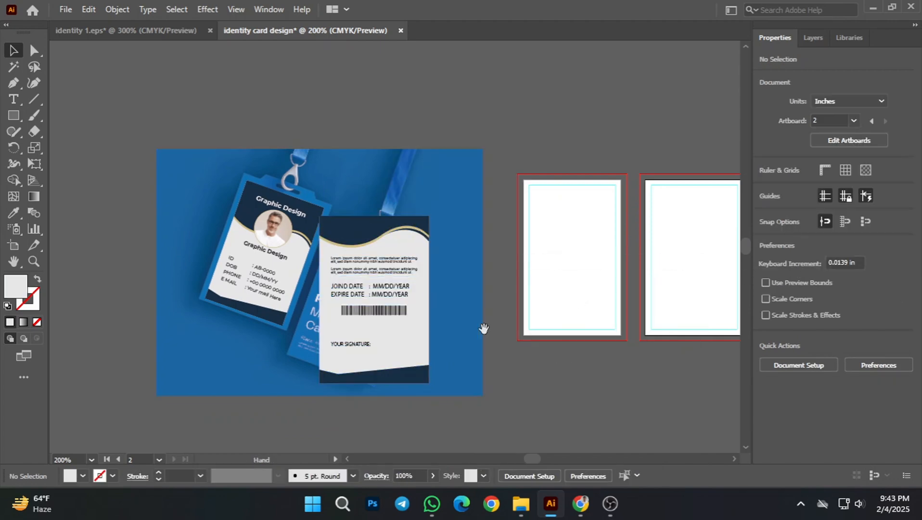
Step: Scale the back card group on the mockup down proportionally to about 1.70 by 2.60 in
left_click_drag(377, 332, 481, 294)
scroll(482, 294, "up", 2)
scroll(466, 314, "up", 1)
left_click(466, 118)
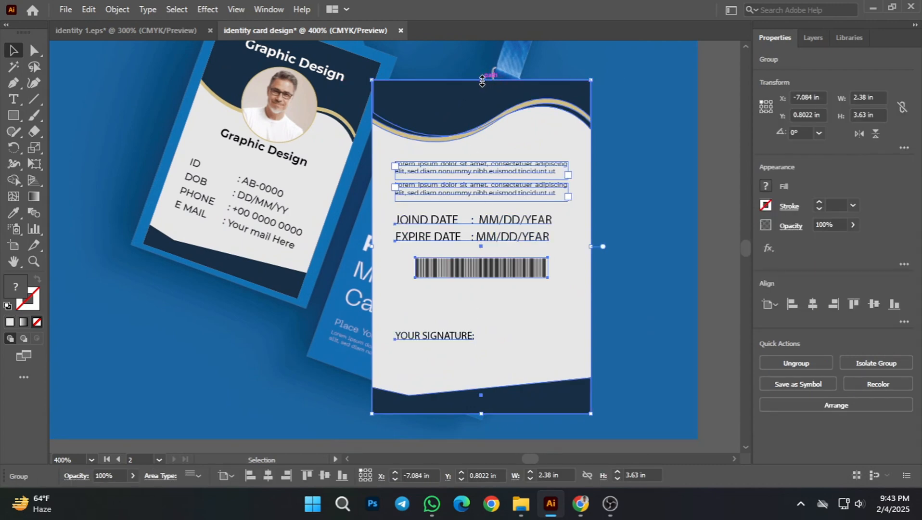
left_click_drag(483, 80, 481, 175)
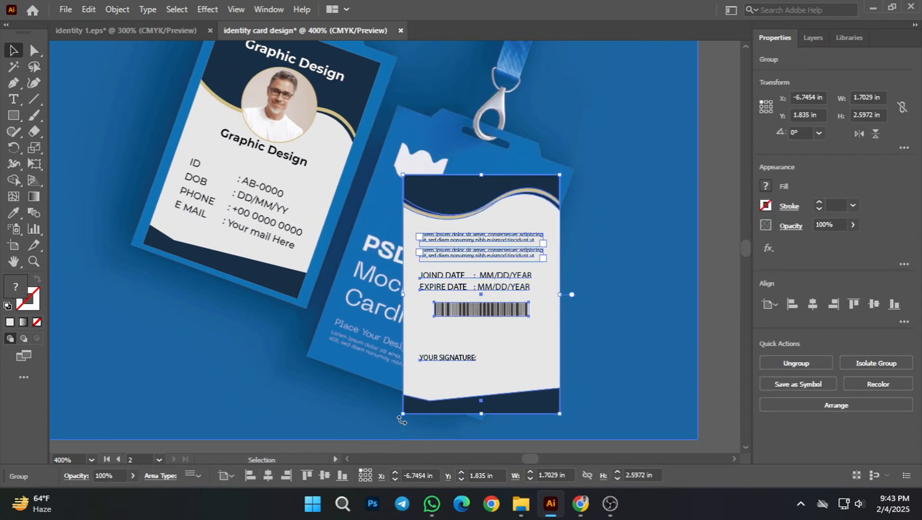
Step: Rotate the back card group to about 344.5° and move it over the right cardholder
left_click_drag(397, 416, 380, 383)
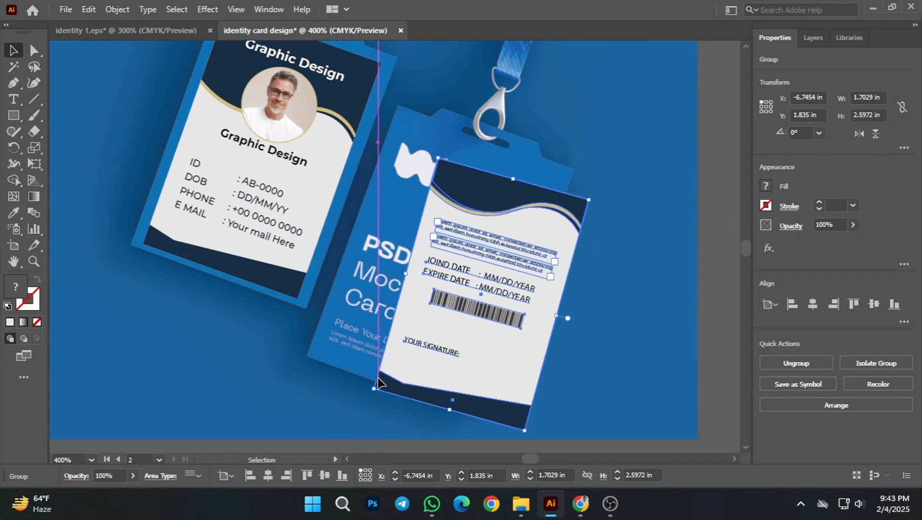
left_click_drag(462, 320, 438, 281)
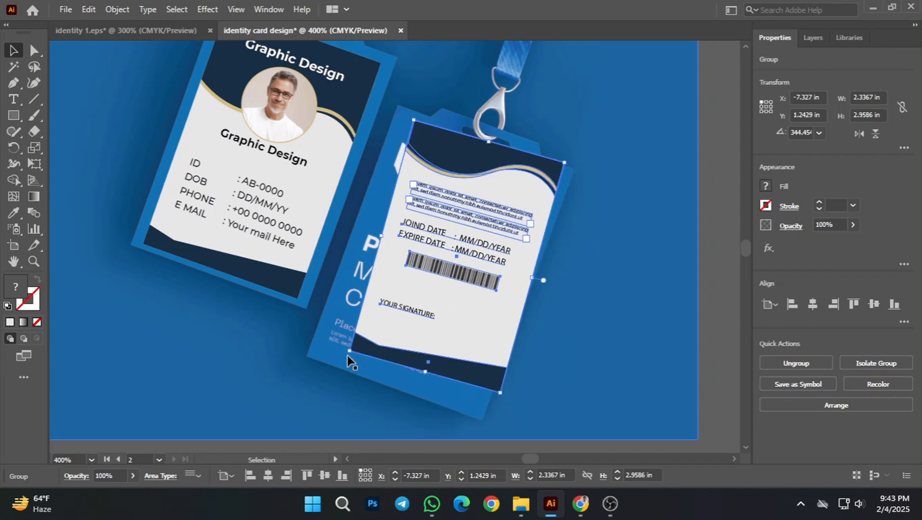
left_click(344, 355)
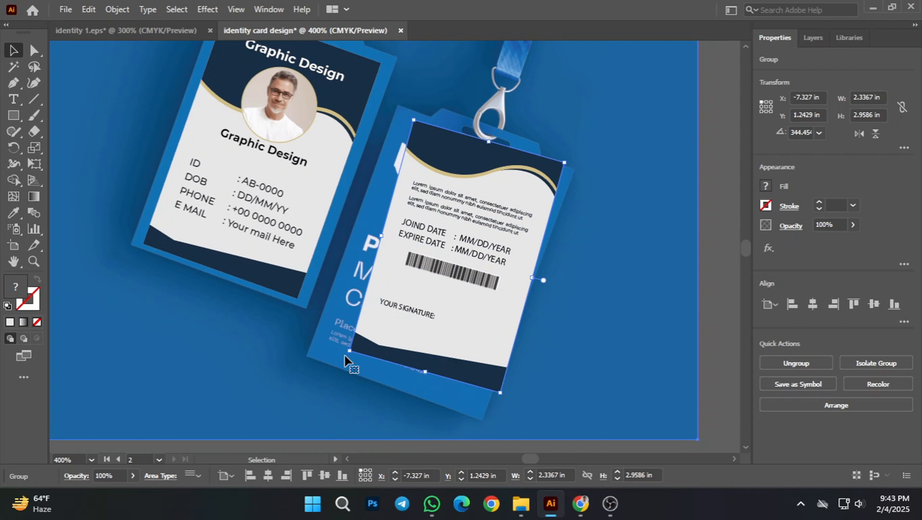
Step: Adjust the back card's rotation to about 340.4° and fit it inside the right cardholder's border, enlarging it slightly
left_click(378, 337)
left_click_drag(344, 357, 338, 349)
left_click_drag(421, 293, 401, 299)
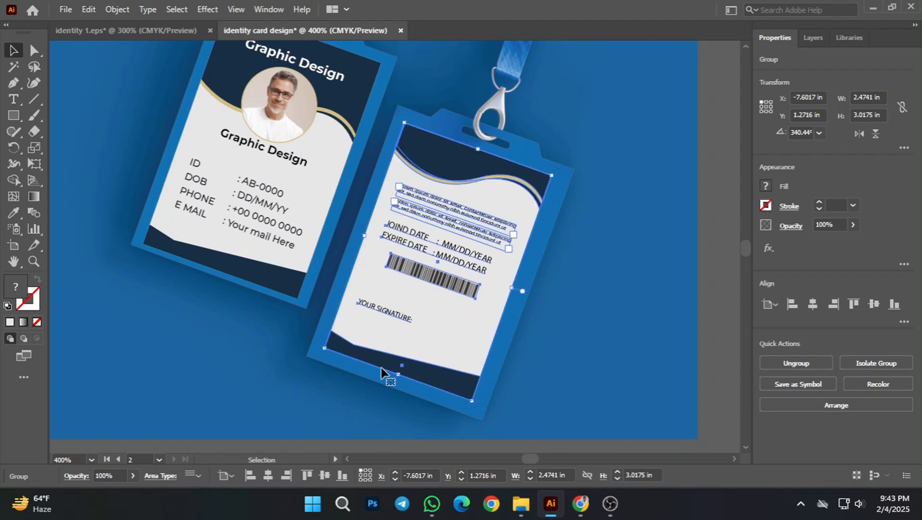
left_click_drag(397, 375, 393, 378)
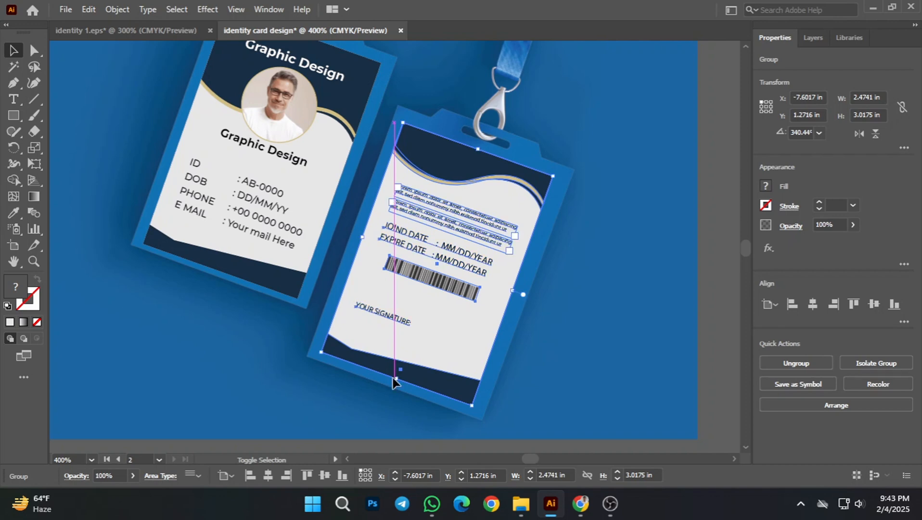
key("ctrl+minus")
left_click(718, 329)
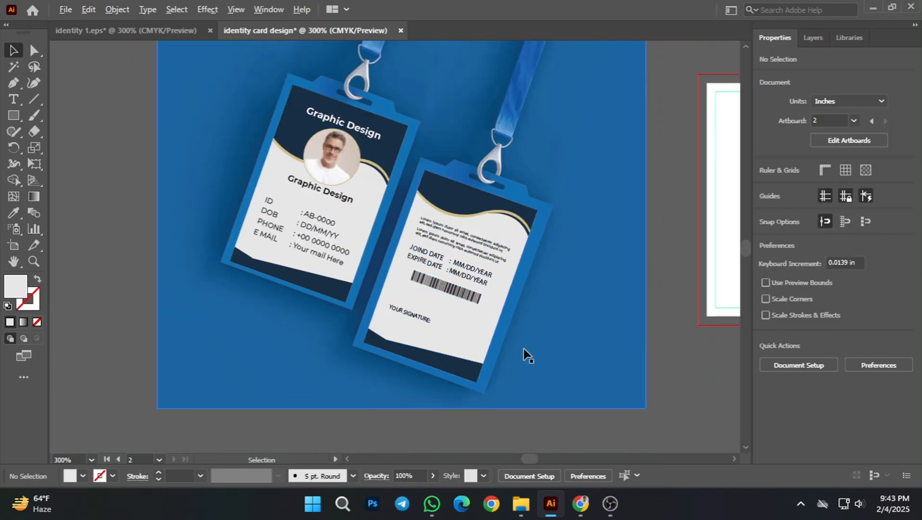
Step: Examine the placement of the front and back cards on the cardholder mockup
scroll(468, 326, "up", 1)
left_click_drag(468, 326, 532, 316)
scroll(528, 346, "down", 1)
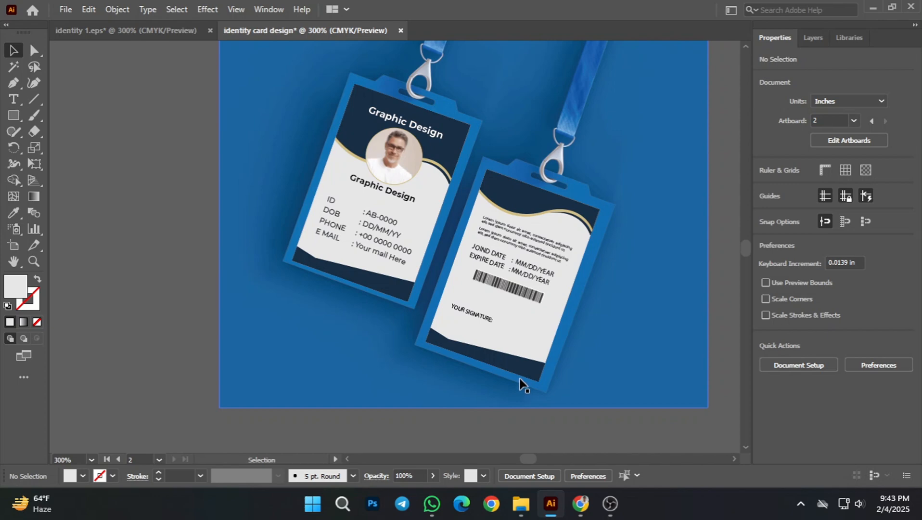
left_click_drag(591, 249, 569, 284)
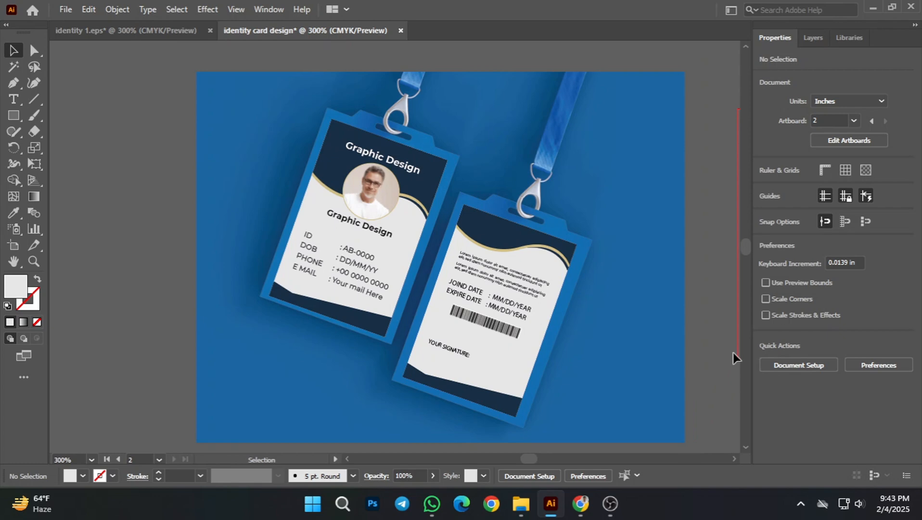
scroll(487, 317, "down", 1)
scroll(441, 318, "up", 1)
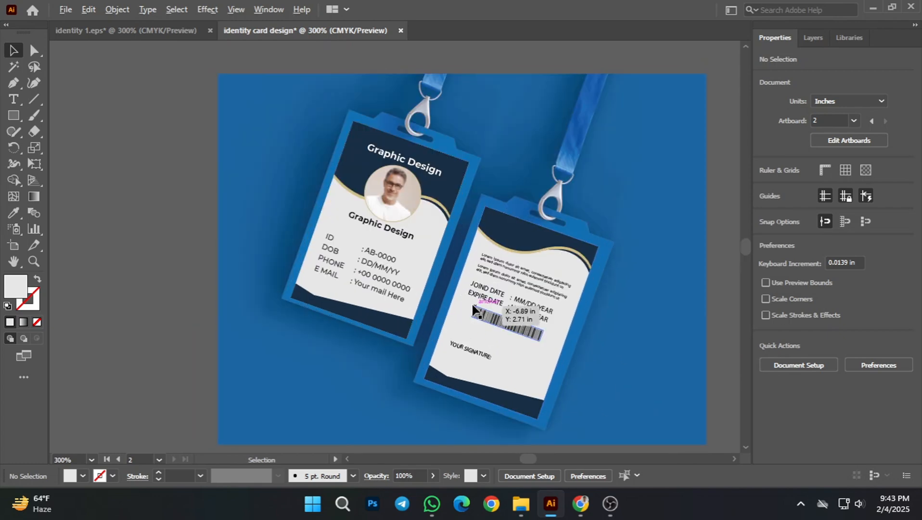
scroll(473, 307, "up", 1)
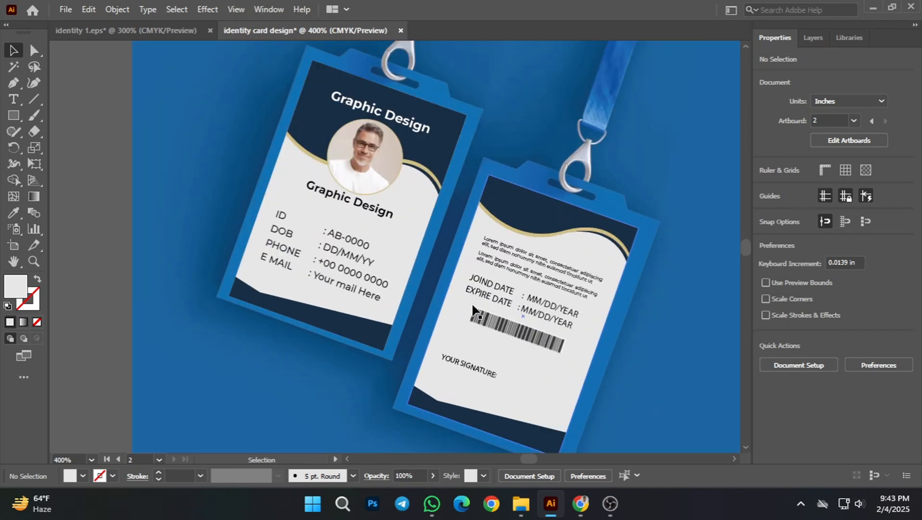